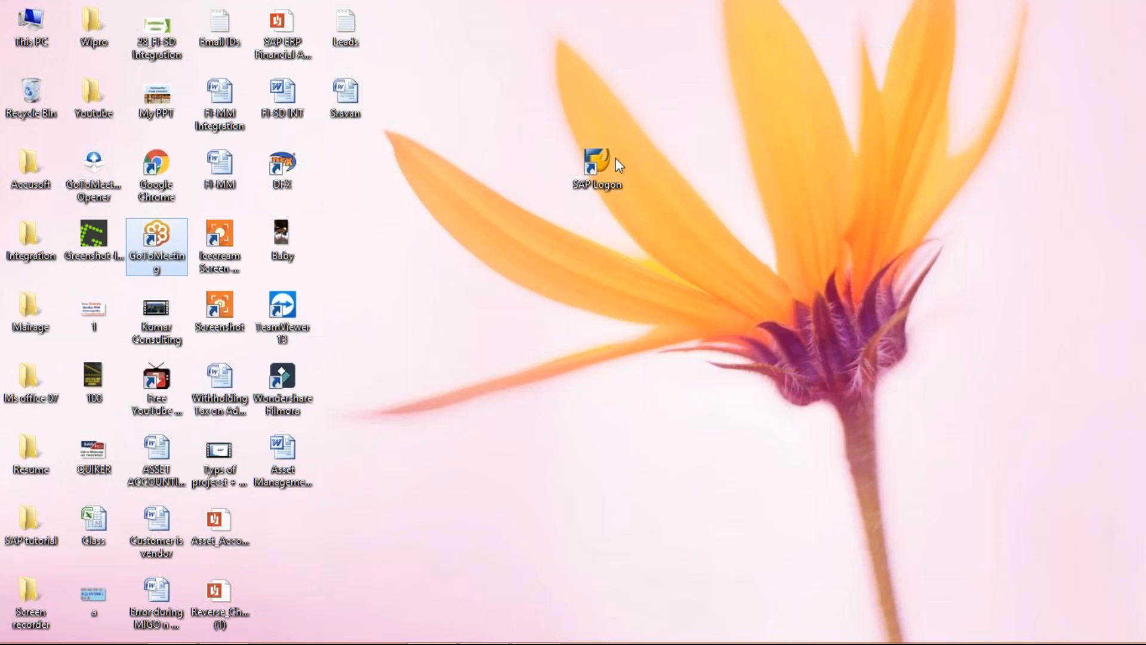
# Launch SAP Logon and open the Class workbook from the desktop
pyautogui.click(615, 163)
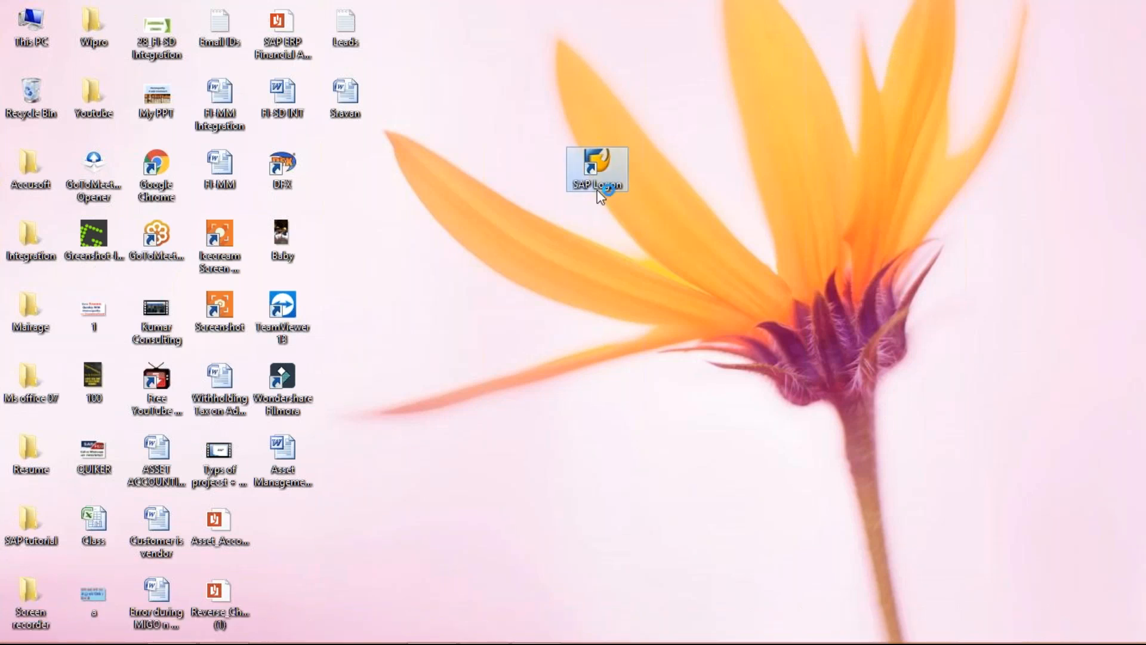
pyautogui.moveTo(469, 643)
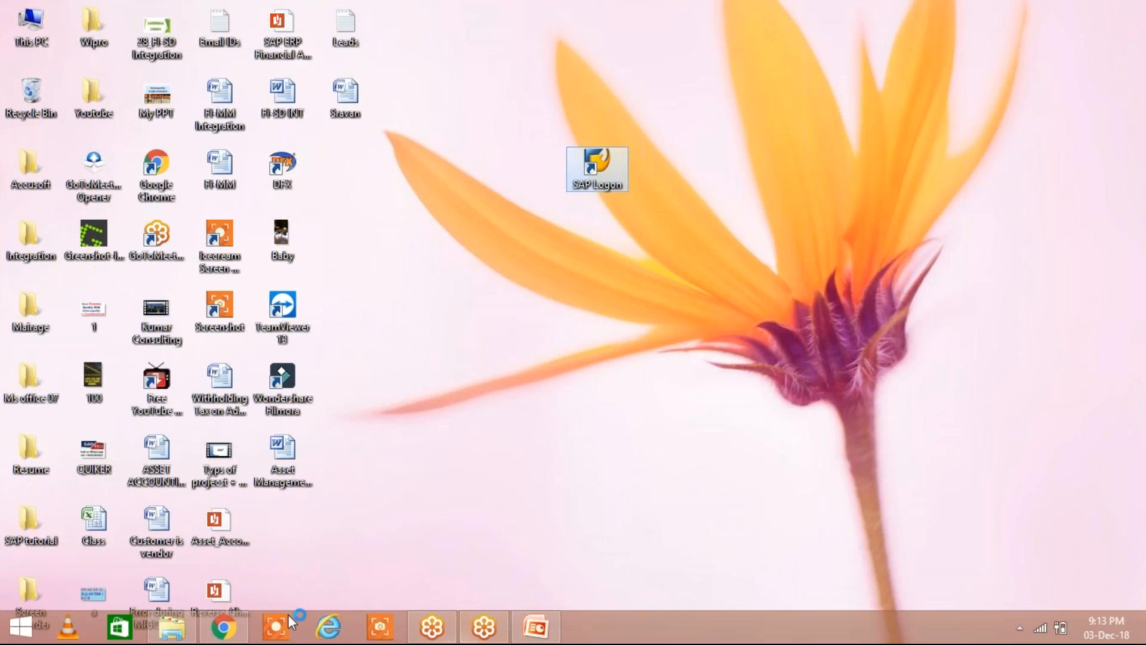
pyautogui.click(96, 529)
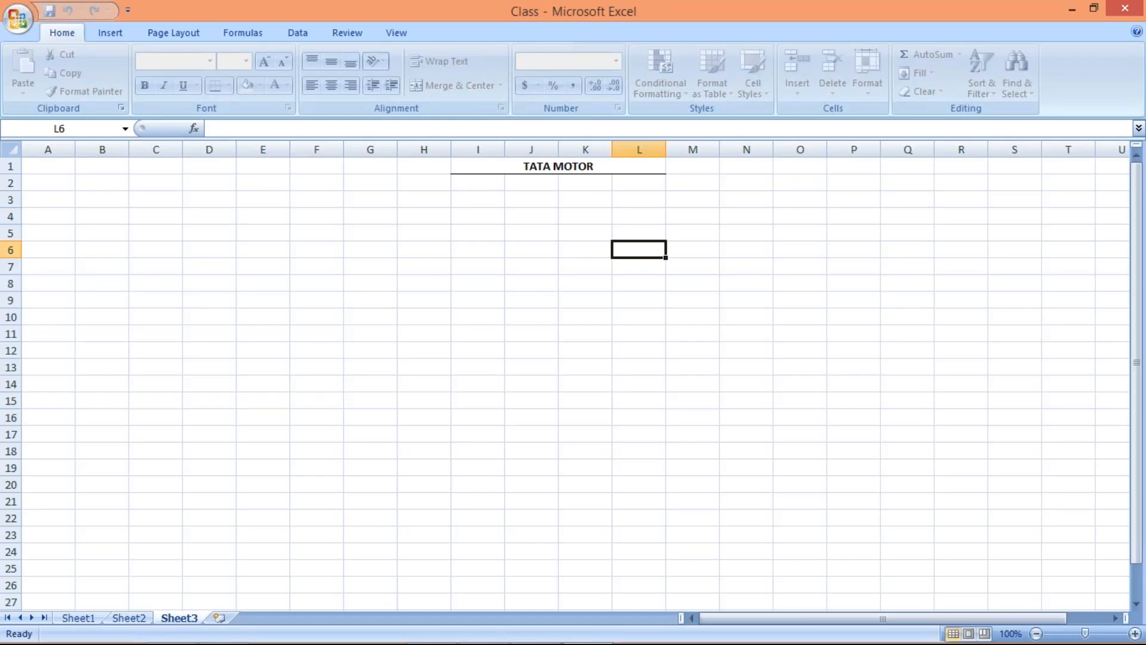
pyautogui.click(522, 202)
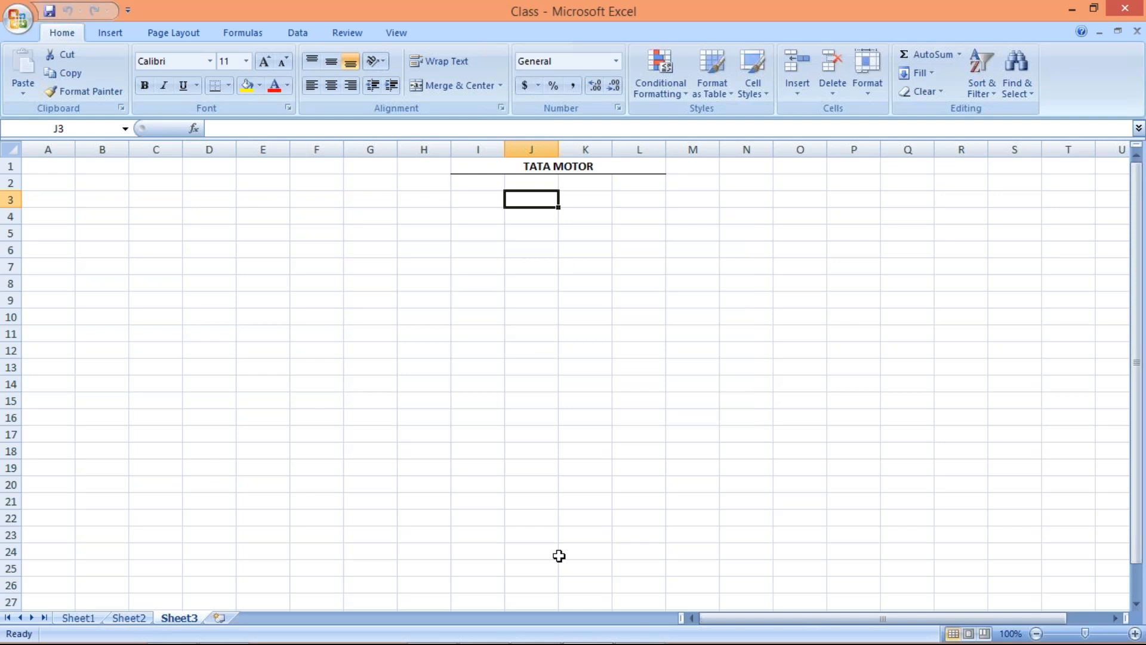
pyautogui.click(599, 234)
# Switch to the SAP window and log on to client 800 as funuser1 with the account password
pyautogui.moveTo(603, 639)
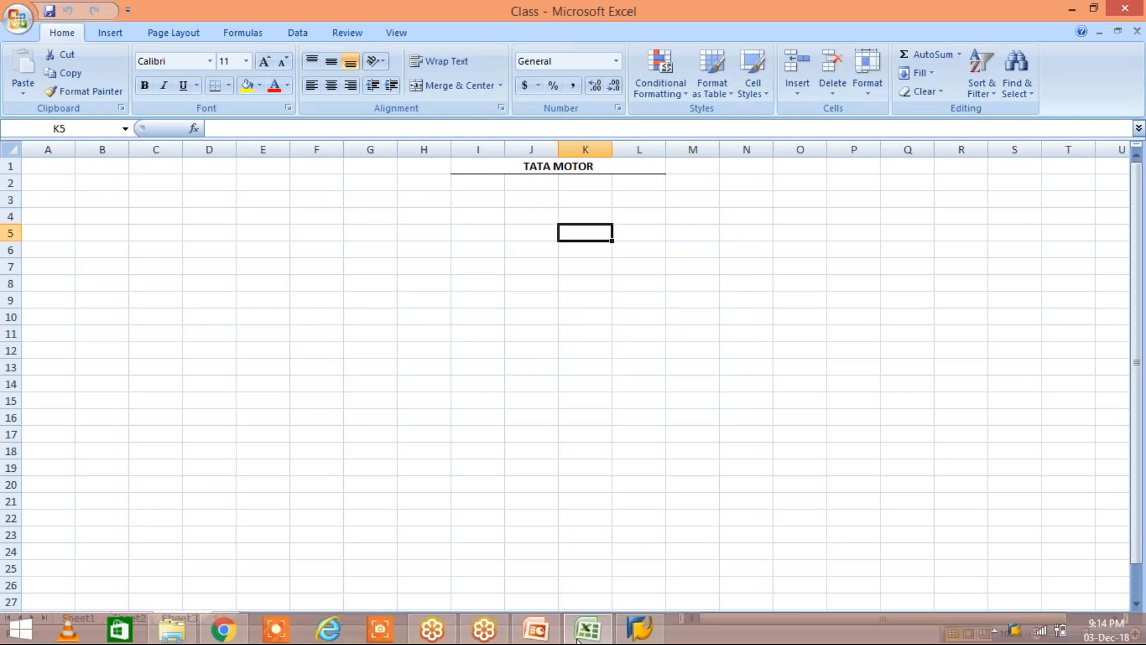
pyautogui.click(638, 626)
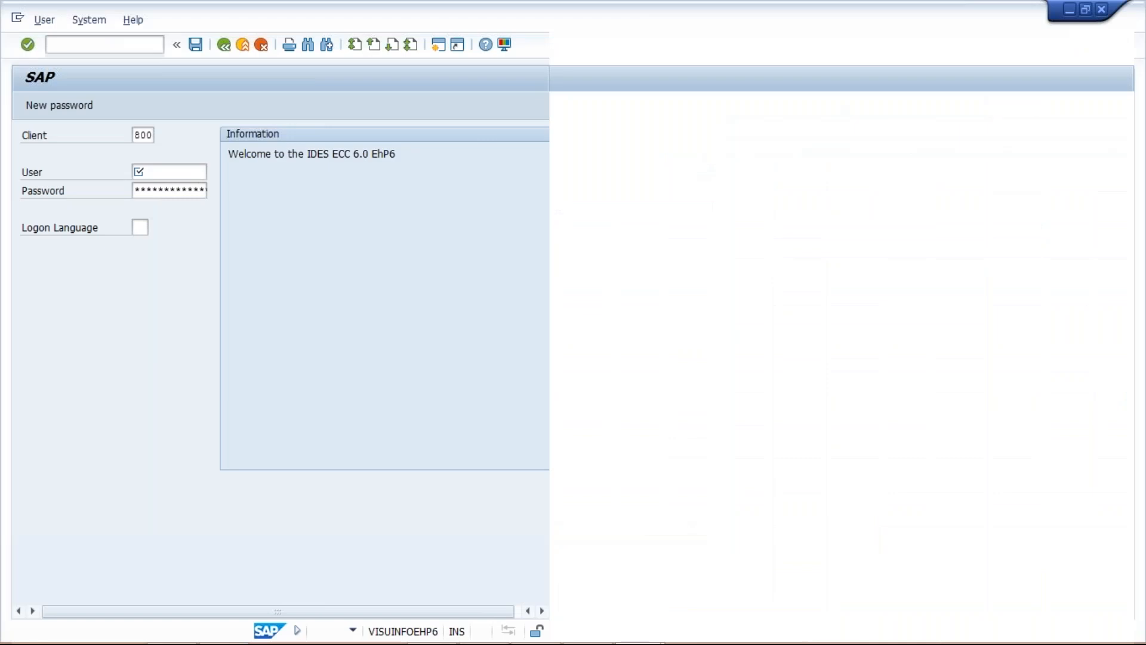
pyautogui.press('Up')
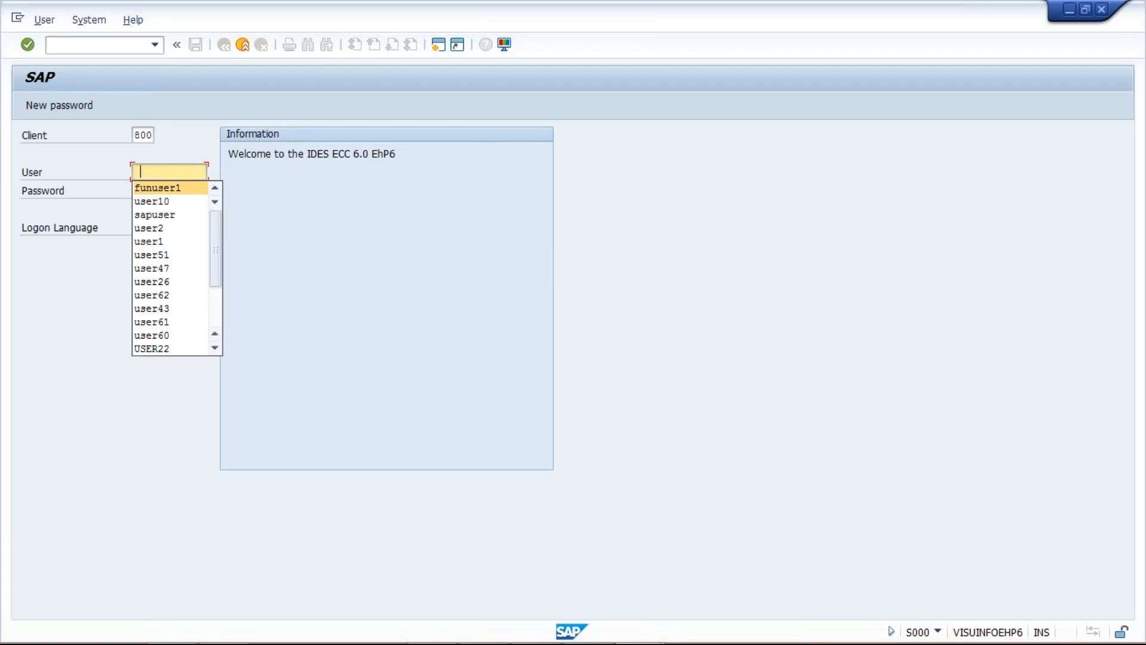
pyautogui.press('Return')
pyautogui.press('Tab')
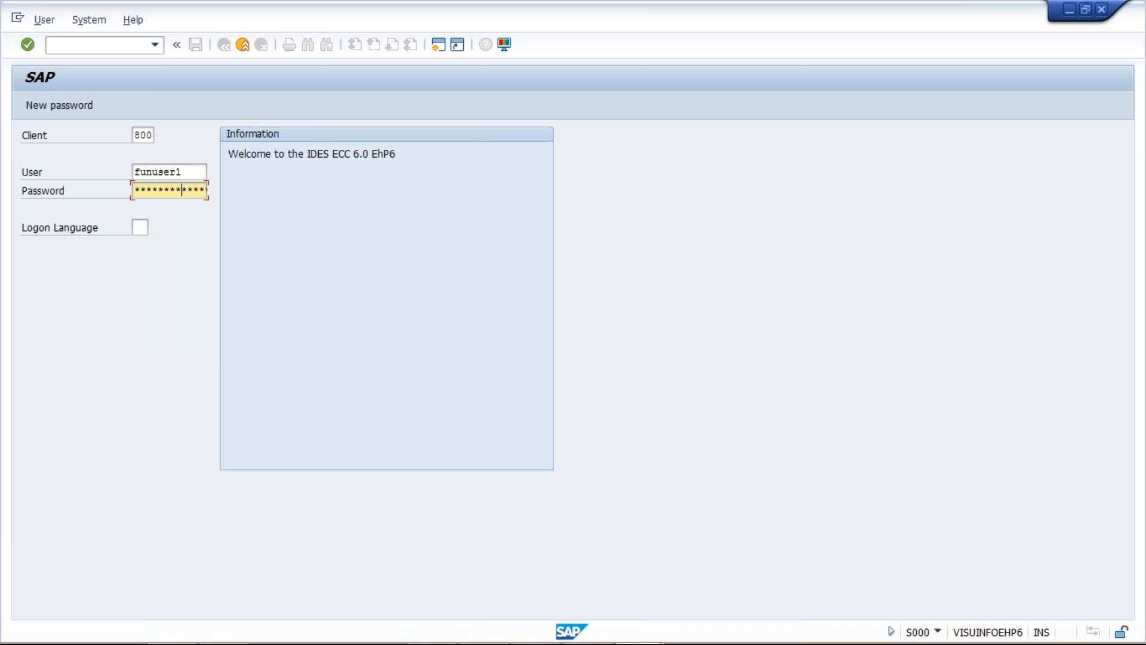
pyautogui.press('Return')
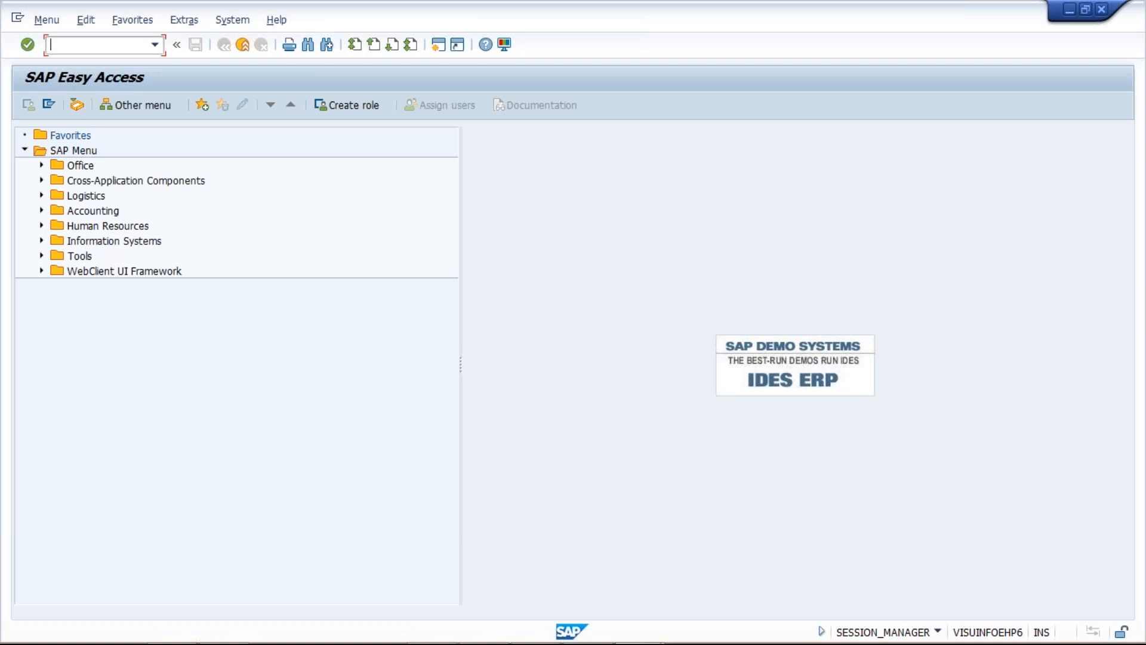
# Run transaction FBMP and start creating a new dunning procedure
pyautogui.write('FBMP')
pyautogui.press('Return')
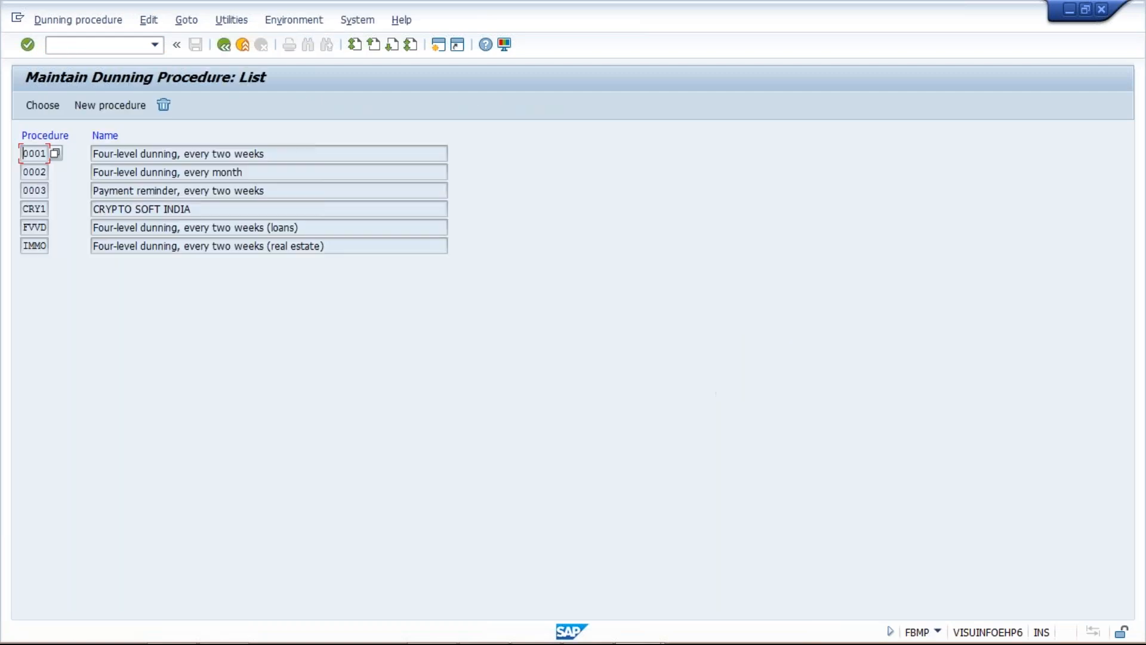
pyautogui.click(110, 111)
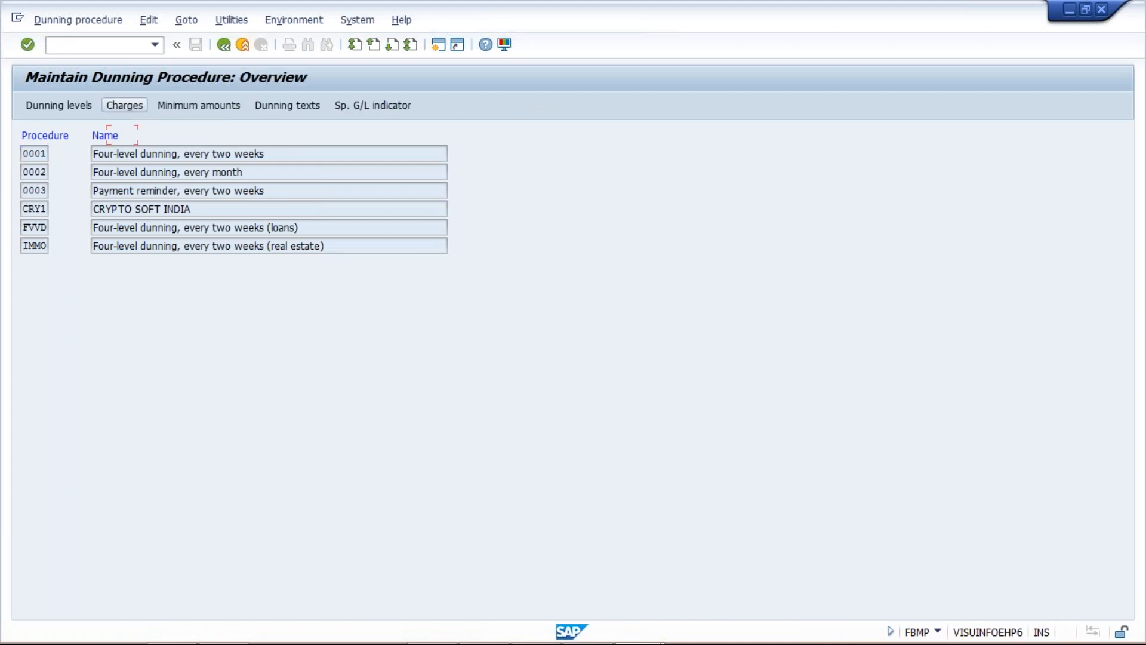
# Enter TM02 as the dunning procedure key and TATA MOTOR (TM02) as its name
pyautogui.write('T')
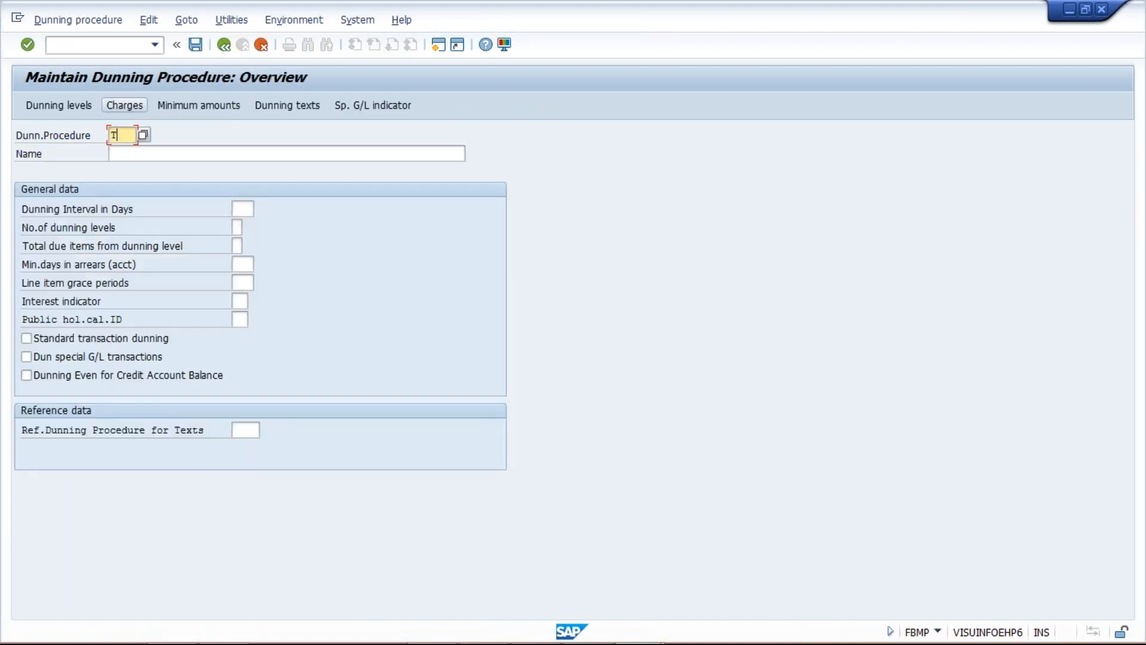
pyautogui.write('M02')
pyautogui.press('Tab')
pyautogui.write('TATA ')
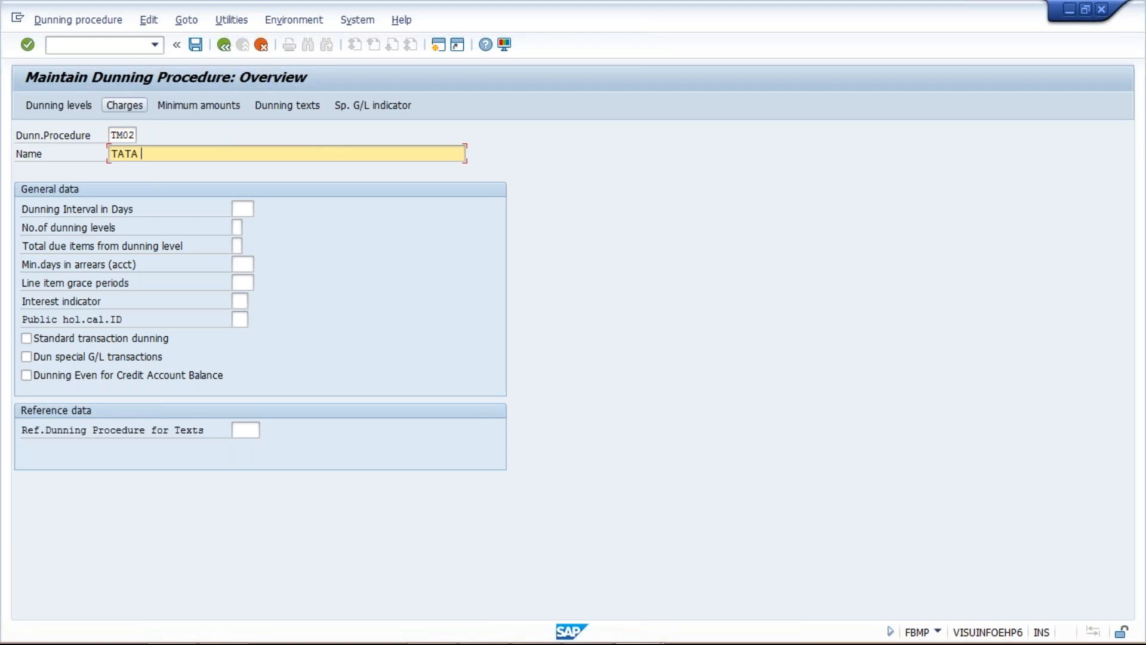
pyautogui.write('MOTOR')
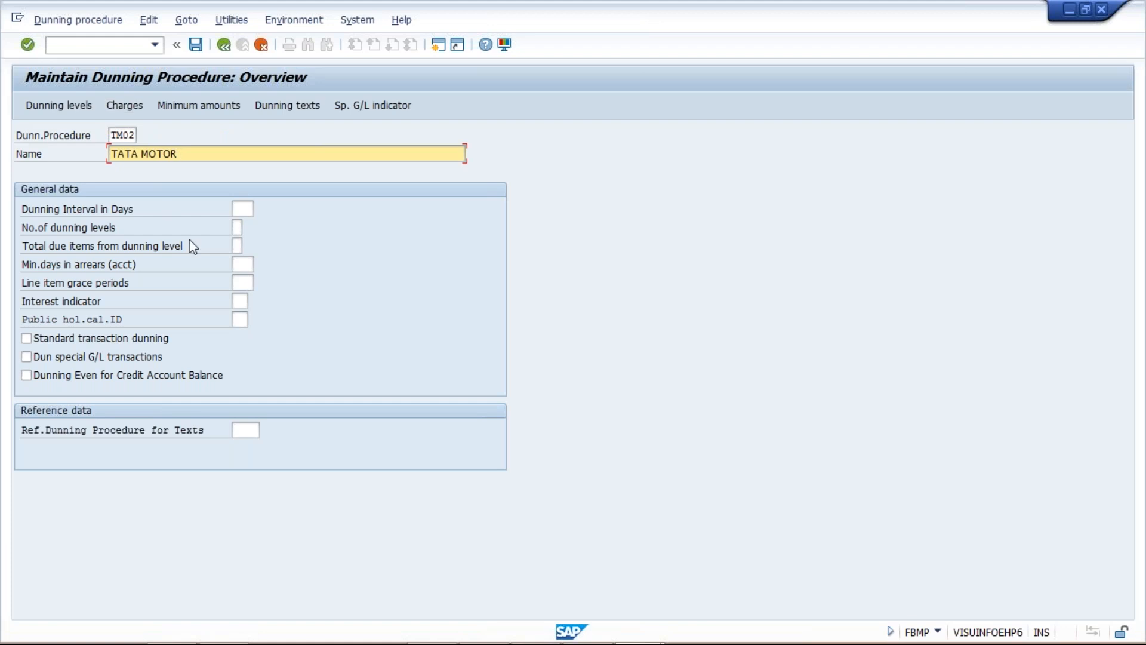
pyautogui.write('()')
pyautogui.write('TM02')
pyautogui.click(245, 209)
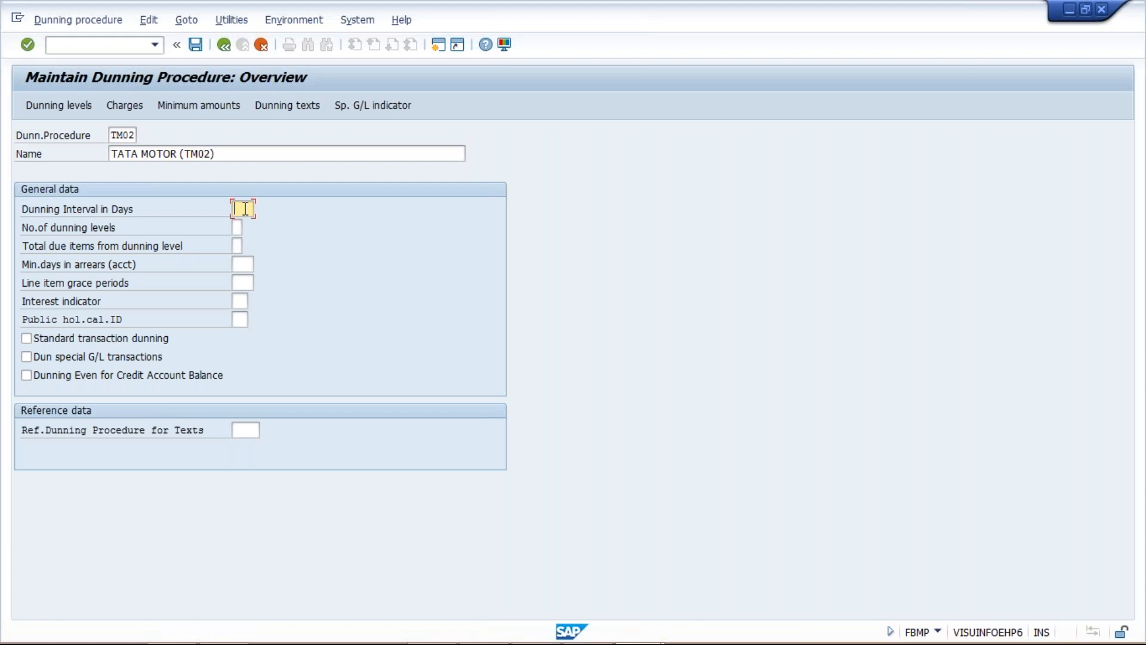
# Switch to the Class workbook in Excel and enter the amount 1000 in cell I3
pyautogui.moveTo(464, 614)
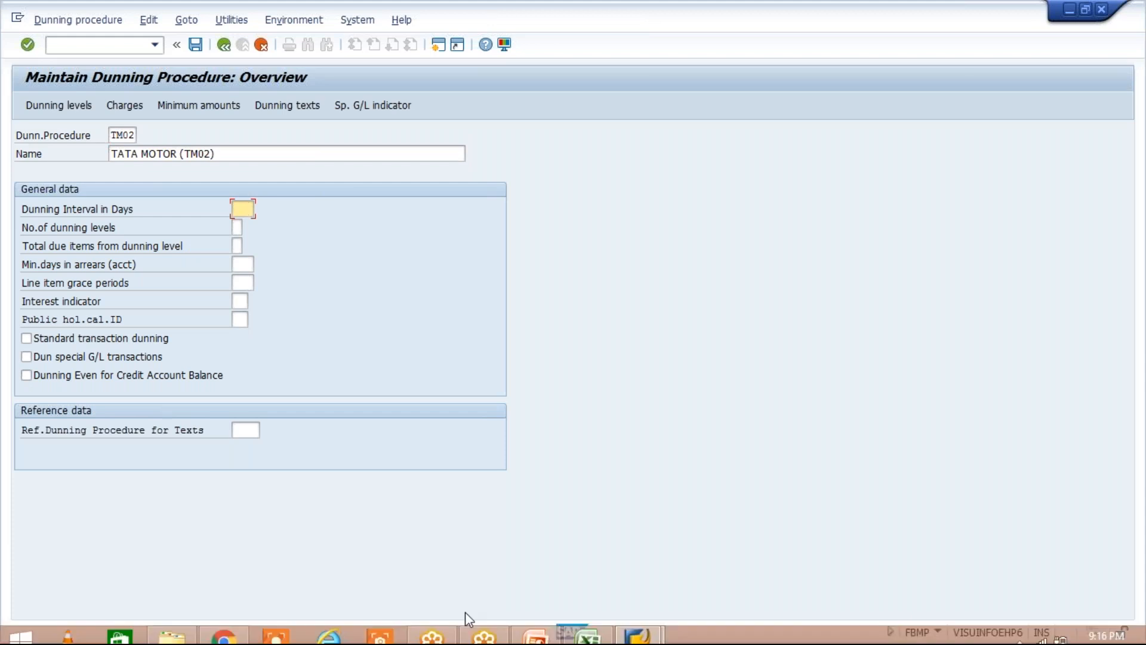
pyautogui.click(588, 633)
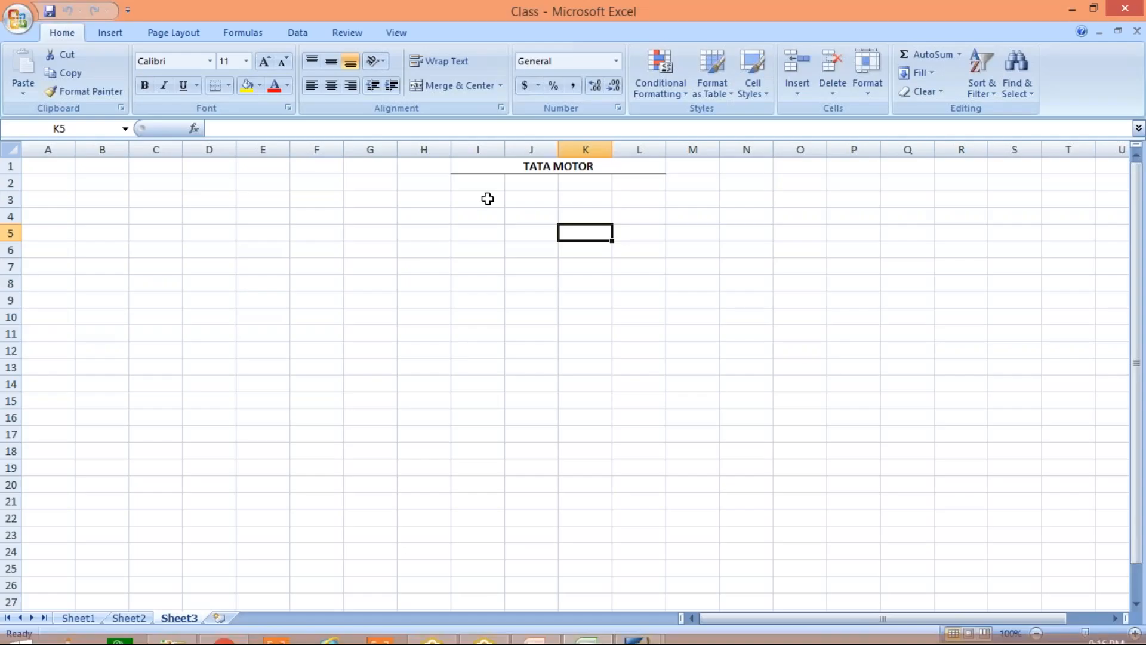
pyautogui.click(482, 197)
pyautogui.write('1000')
pyautogui.press('Return')
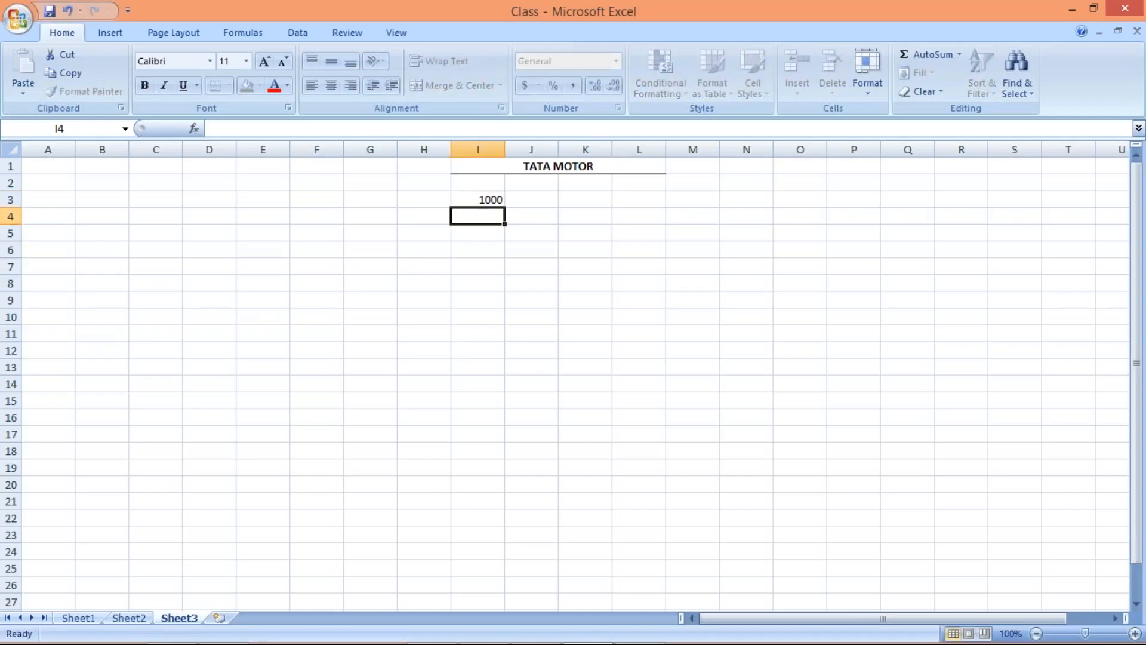
# Enter the date 25.11.2018 in cell J3 and widen column J to fit it
pyautogui.moveTo(1081, 635)
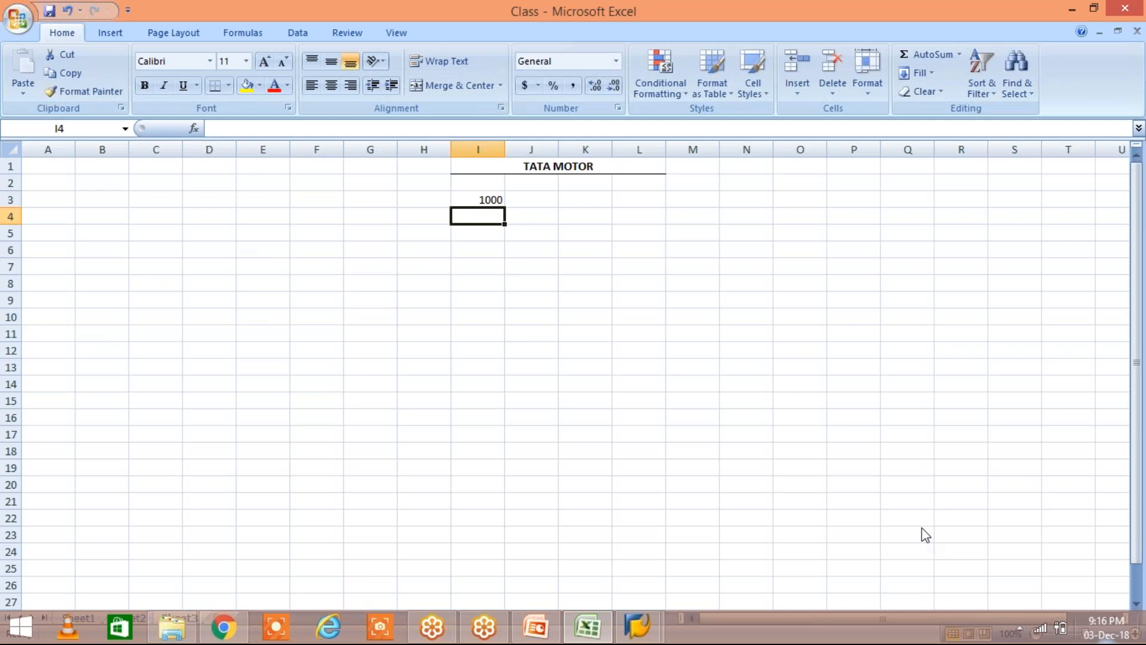
pyautogui.click(531, 199)
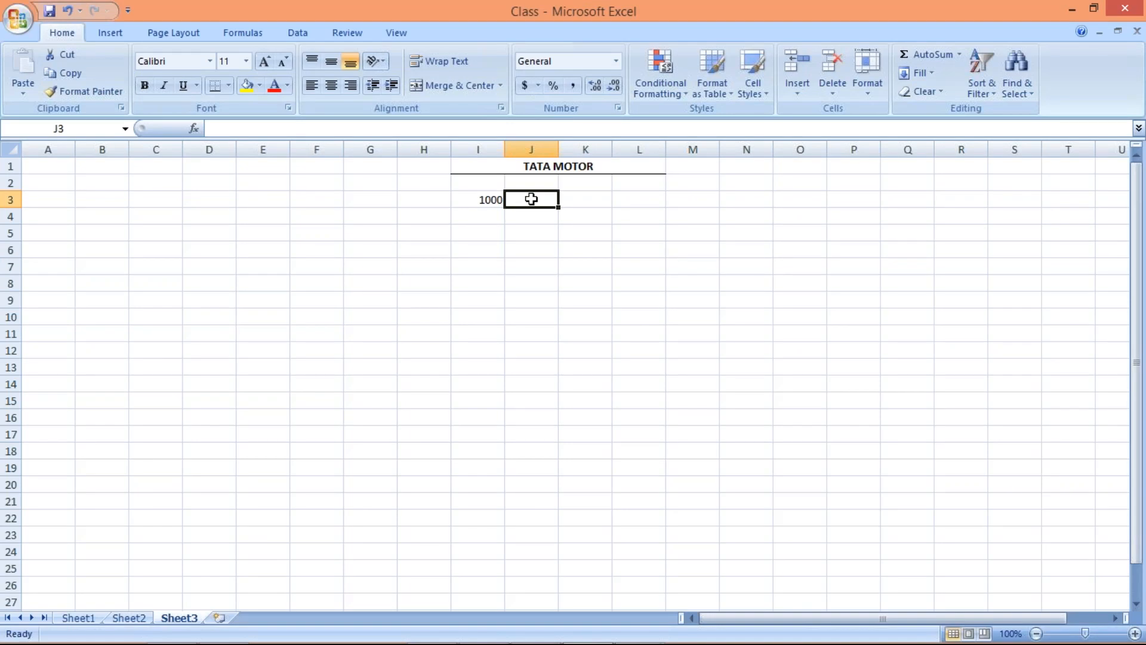
pyautogui.write('25.11.2018')
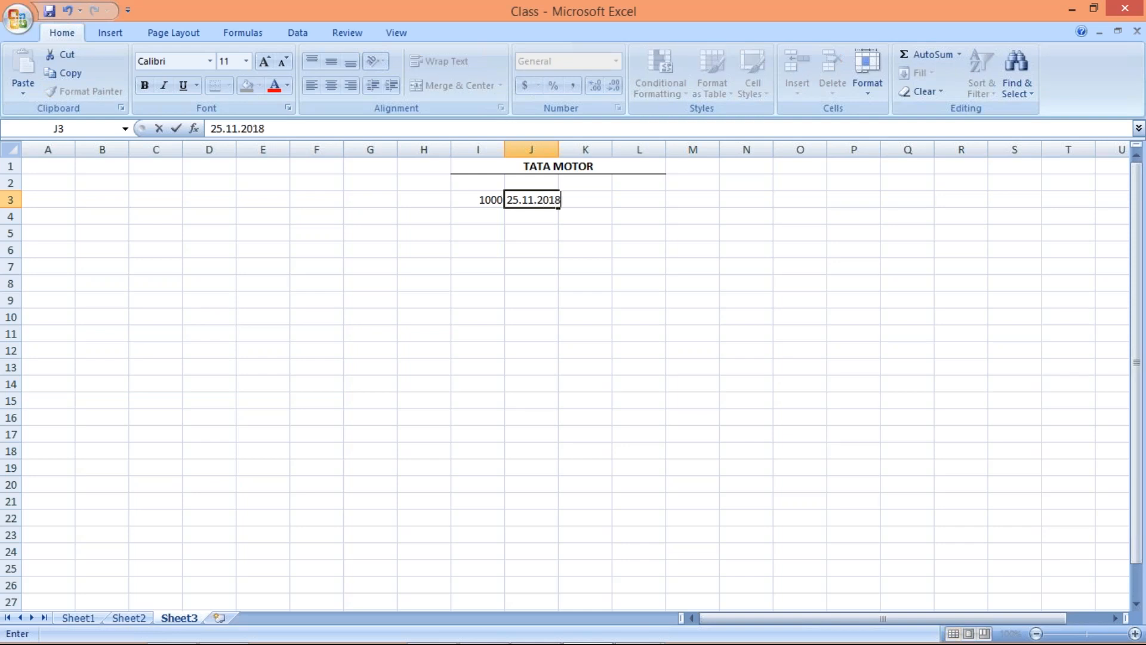
pyautogui.press('Return')
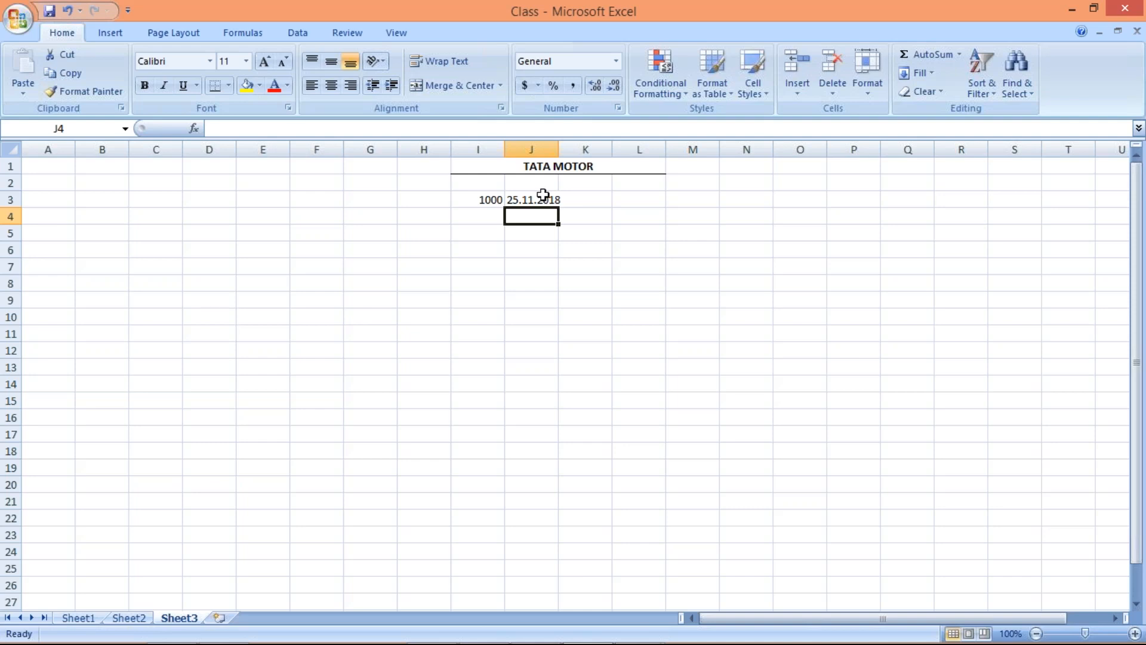
pyautogui.click(535, 198)
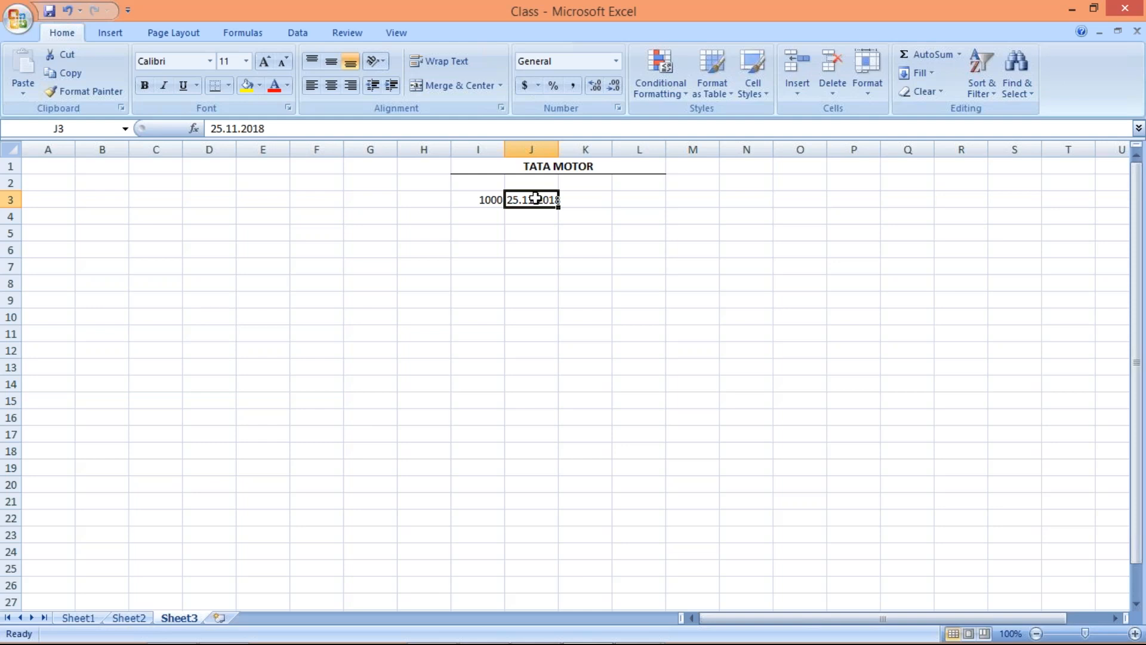
pyautogui.click(587, 202)
pyautogui.moveTo(558, 143); pyautogui.dragTo(565, 145)
pyautogui.click(592, 267)
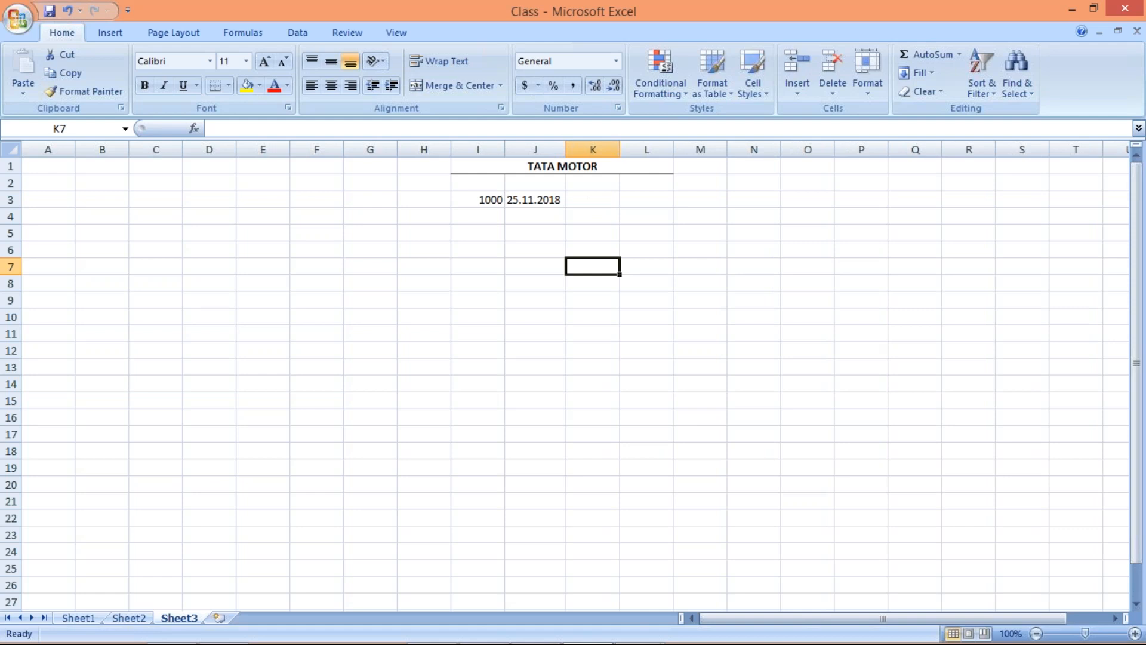
# Enter the date 01.12.2018 in cell K3, next to the first date
pyautogui.click(580, 202)
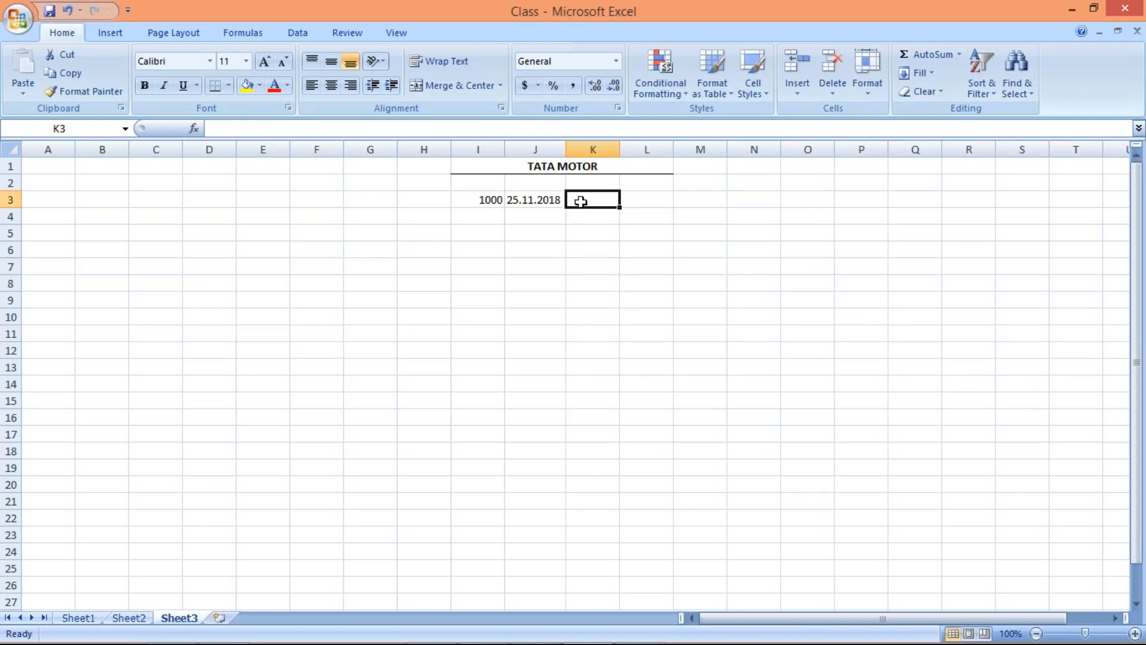
pyautogui.doubleClick(580, 201)
pyautogui.write('0')
pyautogui.press('BackSpace')
pyautogui.write('01.1')
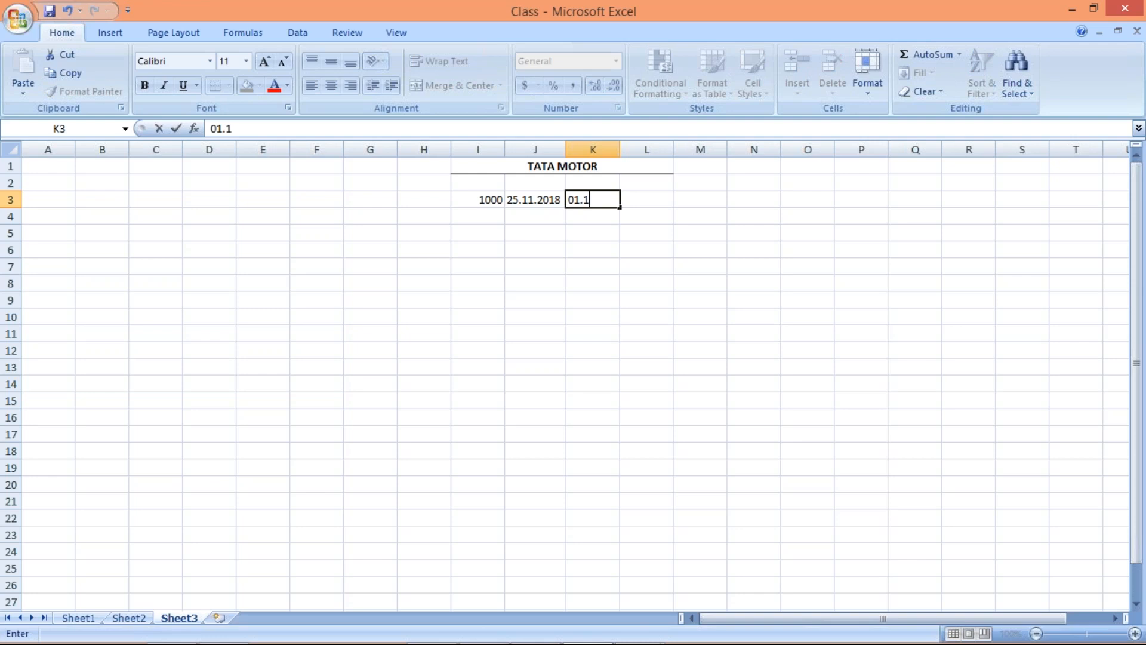
pyautogui.write('2.2018')
pyautogui.press('Return')
# Label the second date by entering 1ST R. above it in cell K2
pyautogui.press('Up')
pyautogui.press('Up')
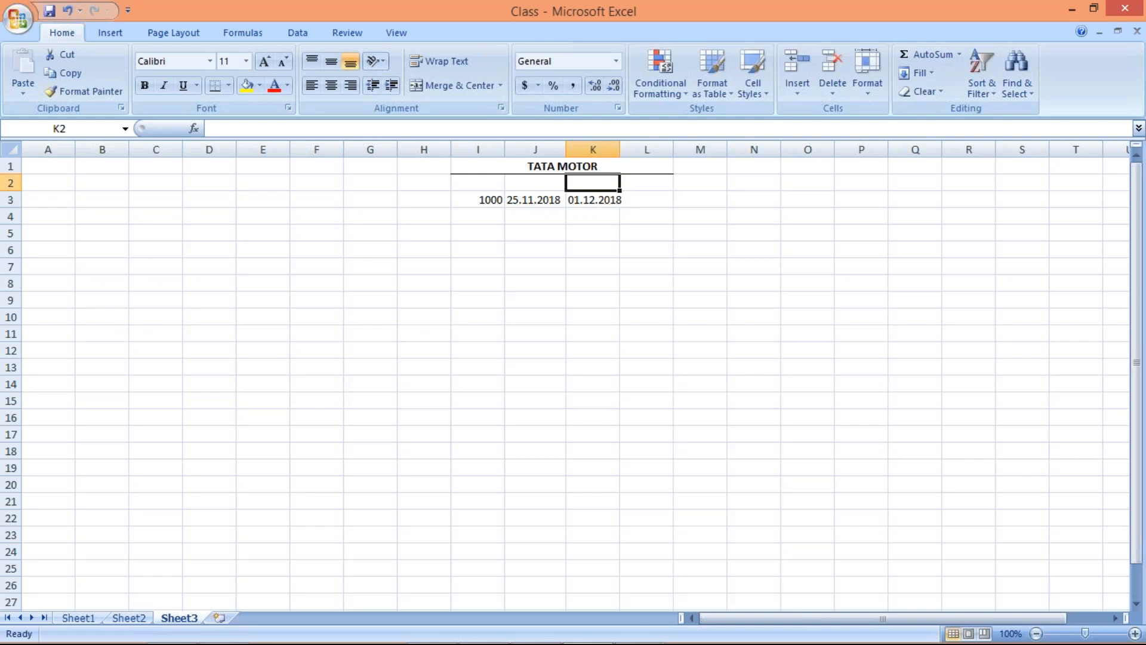
pyautogui.write('1ST REMI')
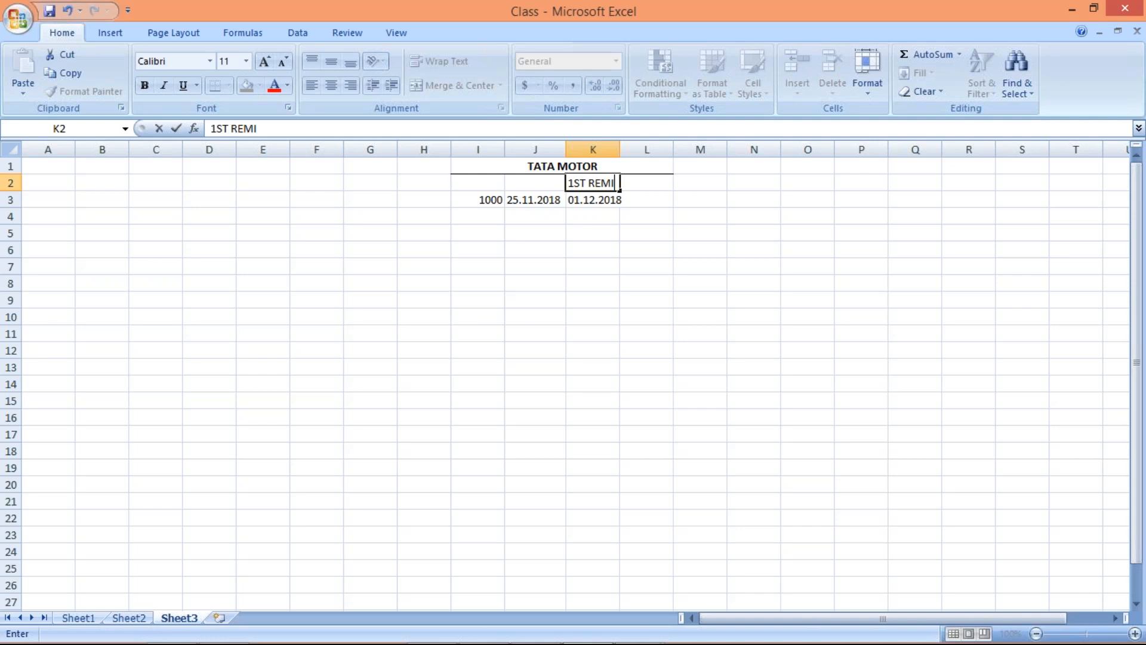
pyautogui.write('N')
pyautogui.press('BackSpace')
pyautogui.press('BackSpace')
pyautogui.press('BackSpace')
pyautogui.press('BackSpace')
pyautogui.write('.')
pyautogui.click(592, 282)
# Widen column K slightly so that the date in K3 fits
pyautogui.moveTo(623, 147); pyautogui.dragTo(624, 147)
pyautogui.click(594, 199)
pyautogui.click(593, 278)
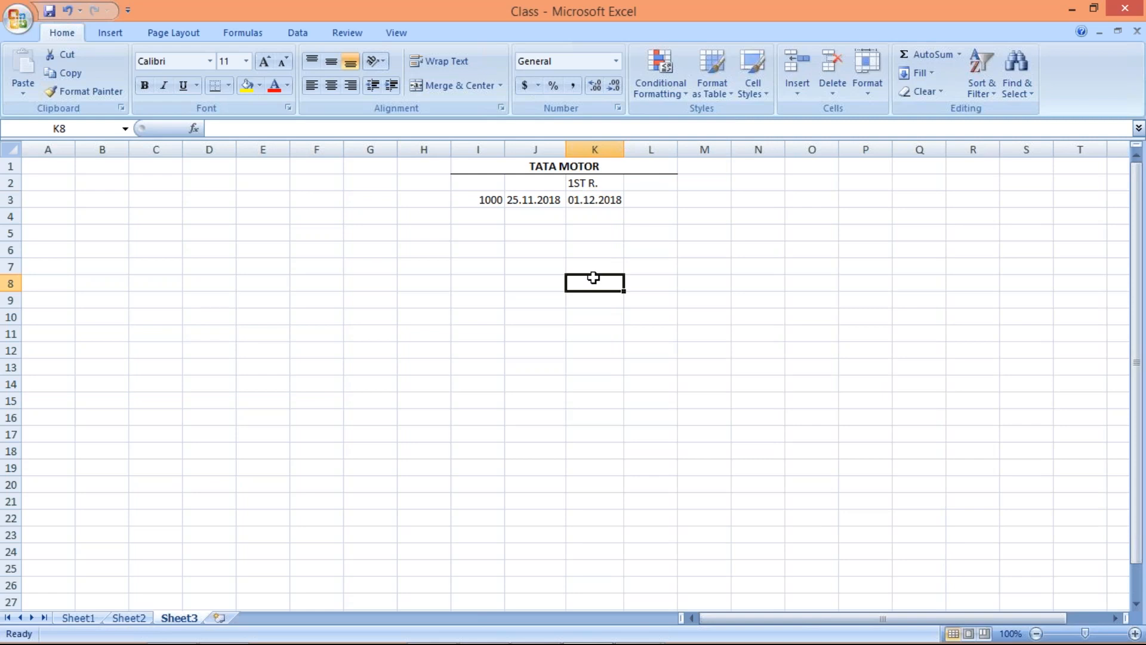
# Switch to the SAP dunning procedure window and open a second SAP session alongside it
pyautogui.hotkey('alt', 'Tab')
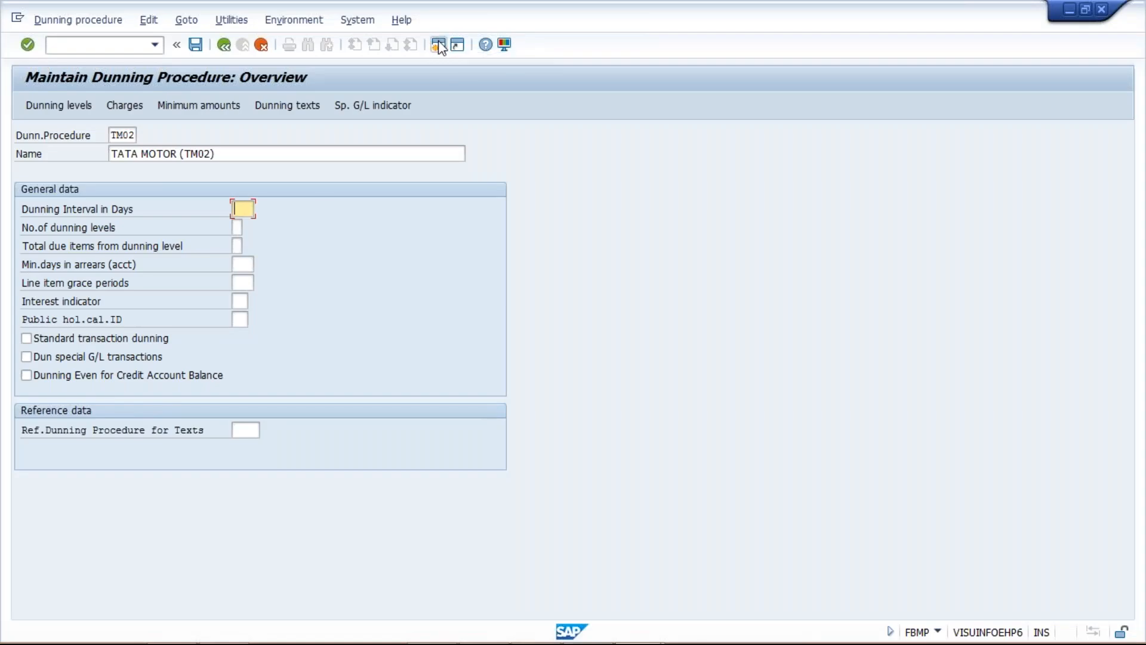
pyautogui.click(439, 43)
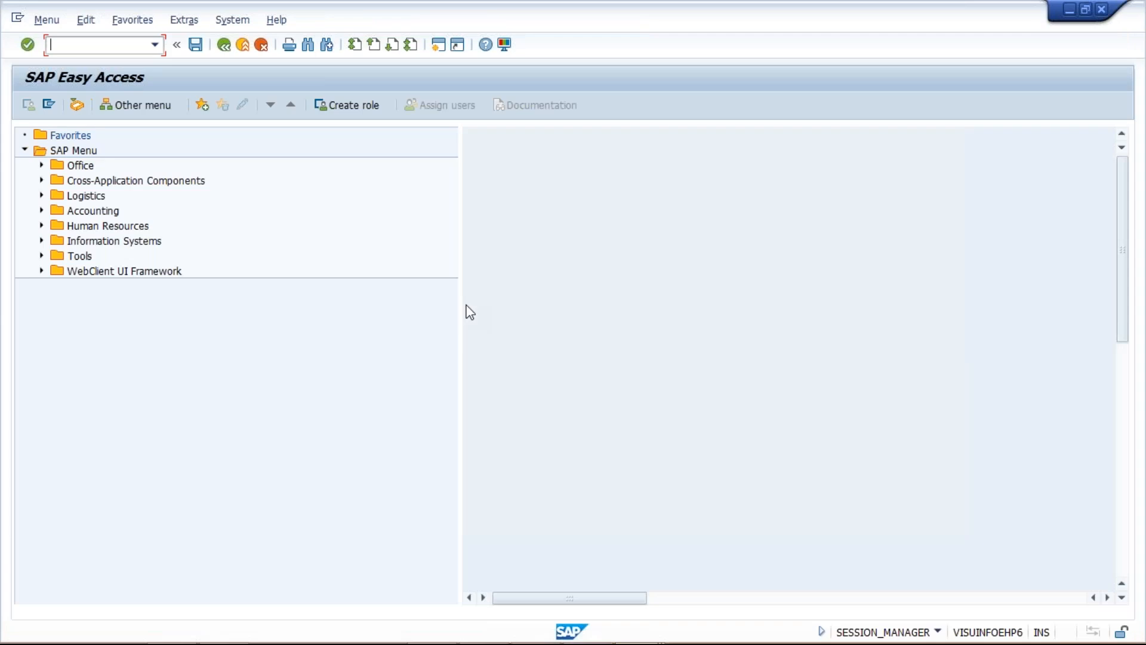
pyautogui.hotkey('alt', 'Tab')
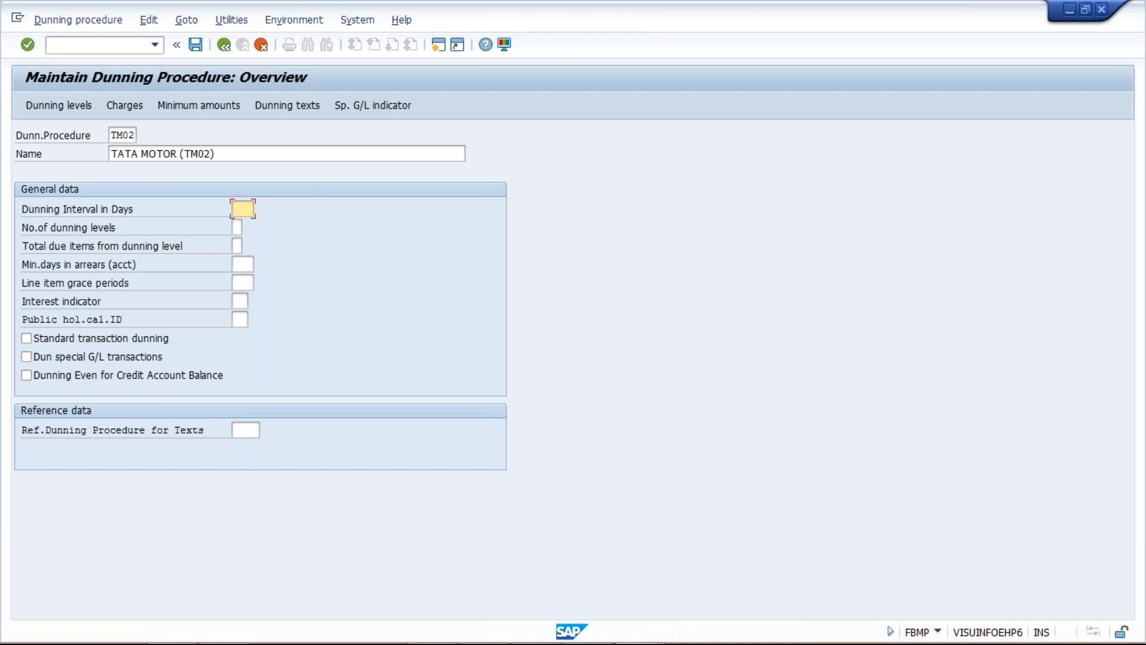
pyautogui.hotkey('alt', 'Tab')
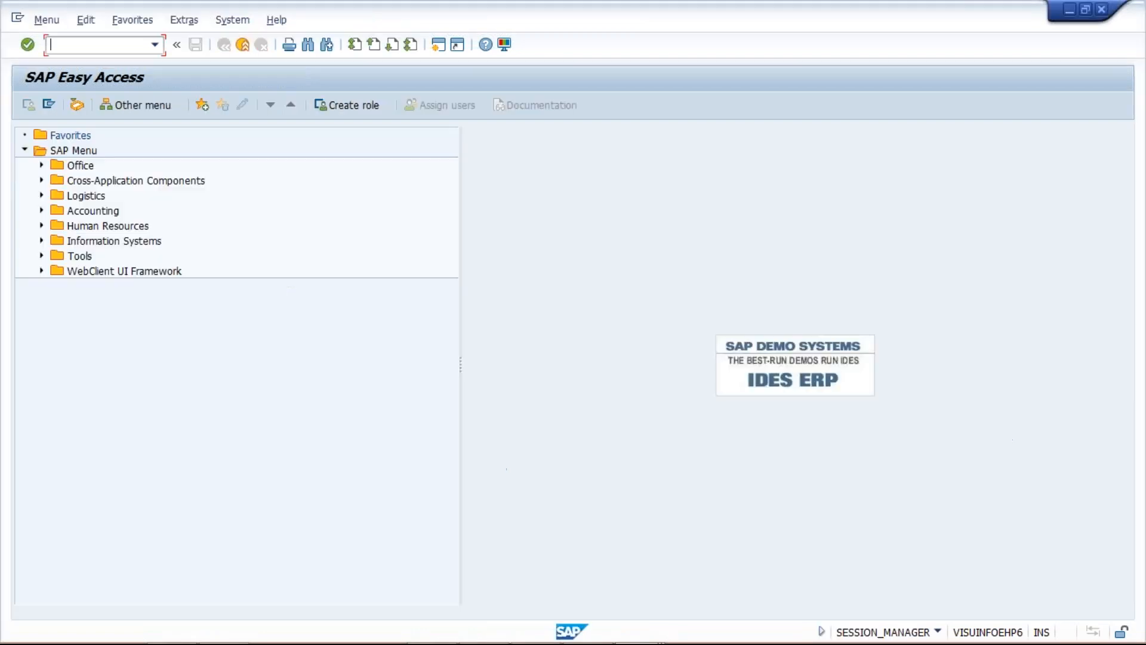
# Check the Excel sheet, return to the SAP dunning procedure TM02 and set its dunning interval to 10 days
pyautogui.hotkey('alt', 'Tab')
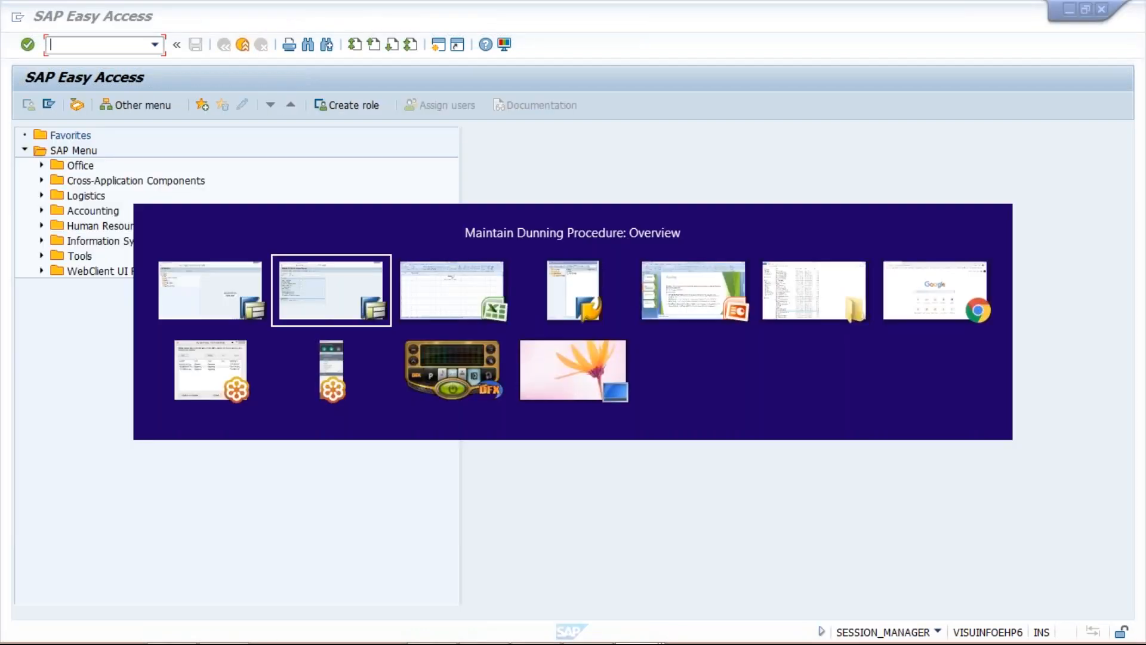
pyautogui.hotkey('alt', 'Tab')
pyautogui.press('Tab')
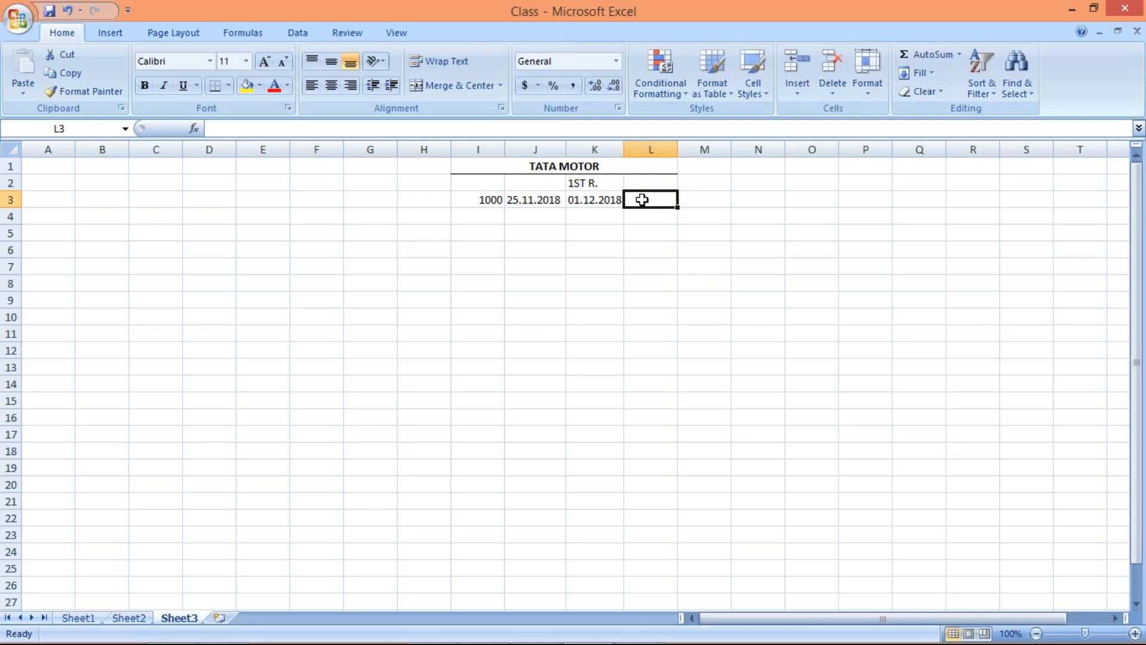
pyautogui.hotkey('alt', 'Tab')
pyautogui.click(241, 209)
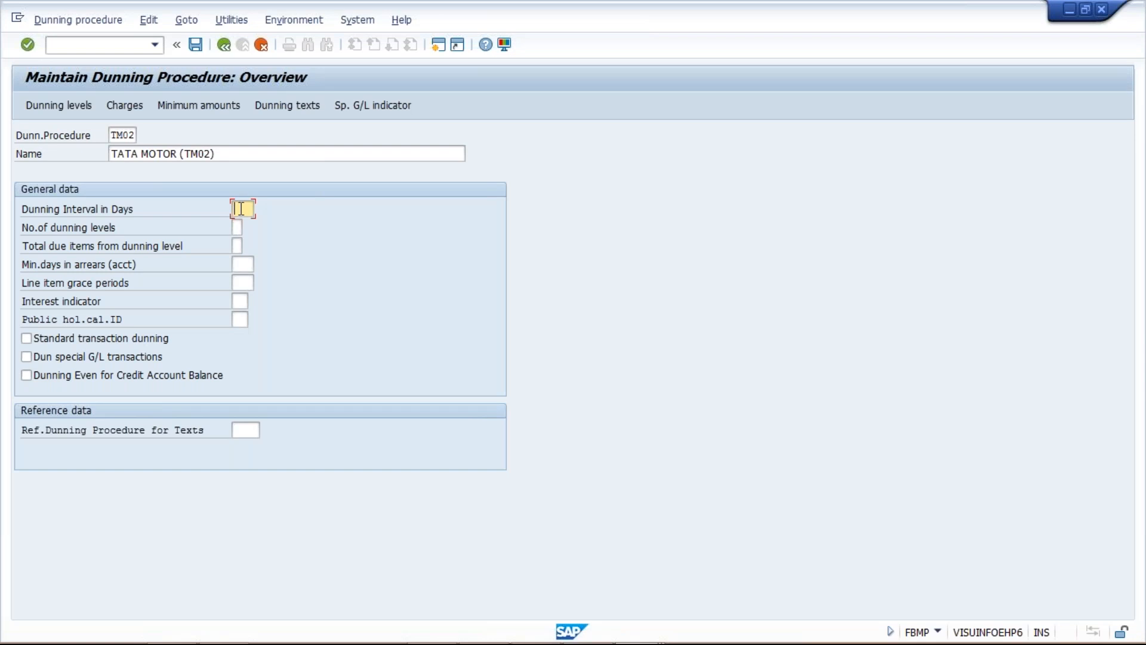
pyautogui.write('15')
pyautogui.click(233, 224)
# Switch to the Excel sheet, enter the date 11.12.2018 in cell L3 and label it 2ND R. in L2
pyautogui.hotkey('alt', 'Tab')
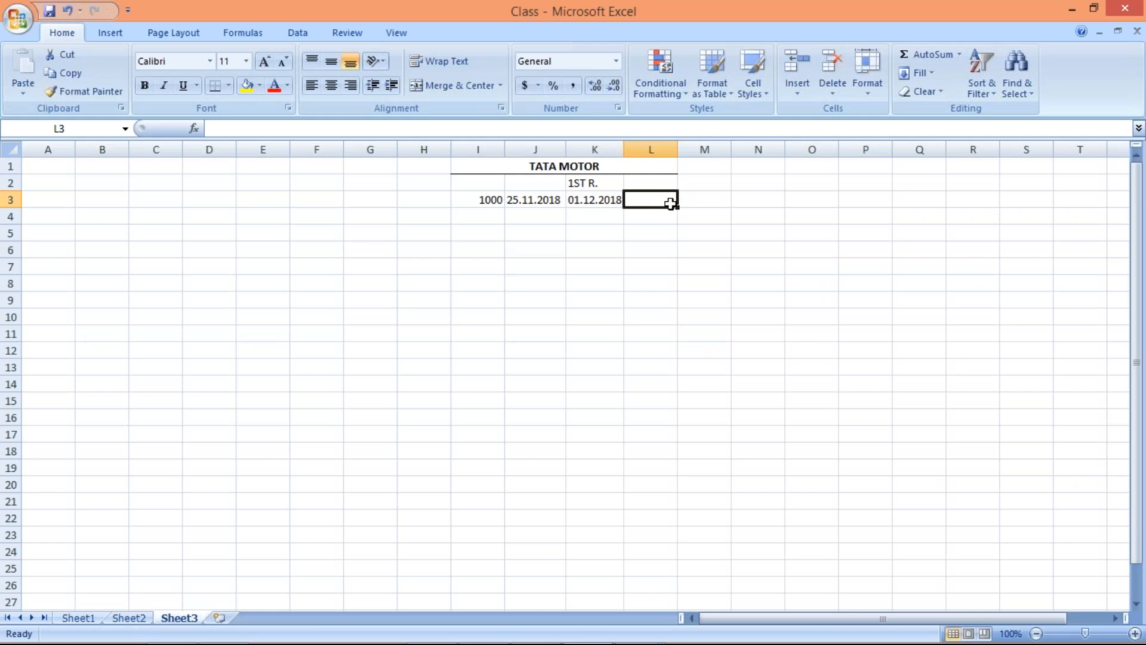
pyautogui.write('11.12.2018')
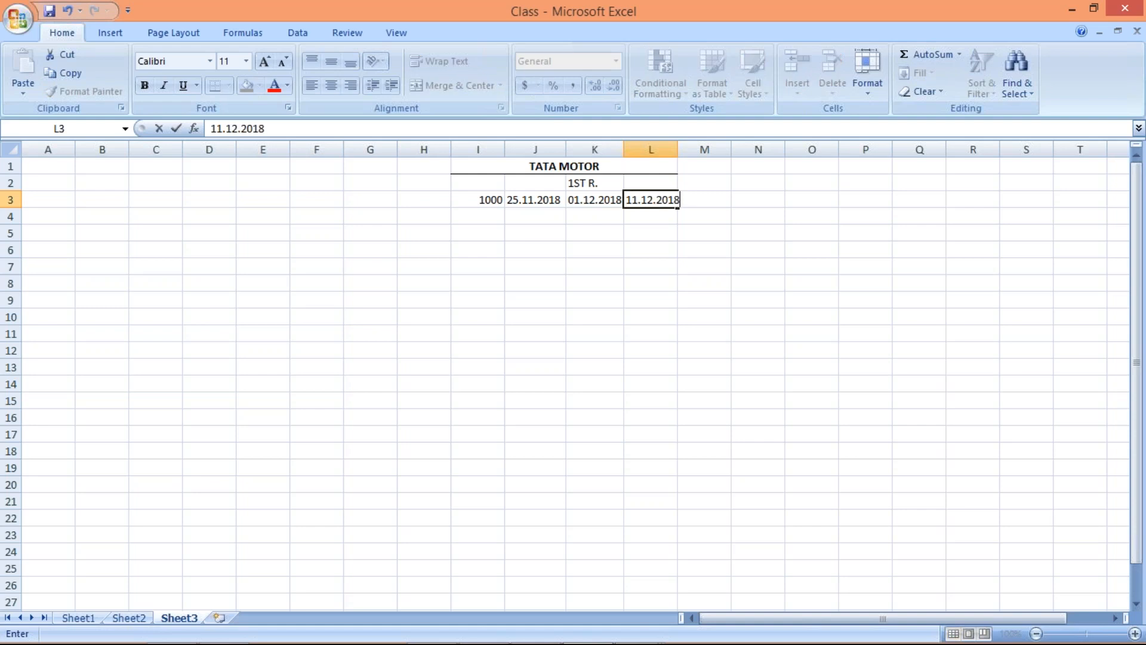
pyautogui.press('Return')
pyautogui.click(659, 178)
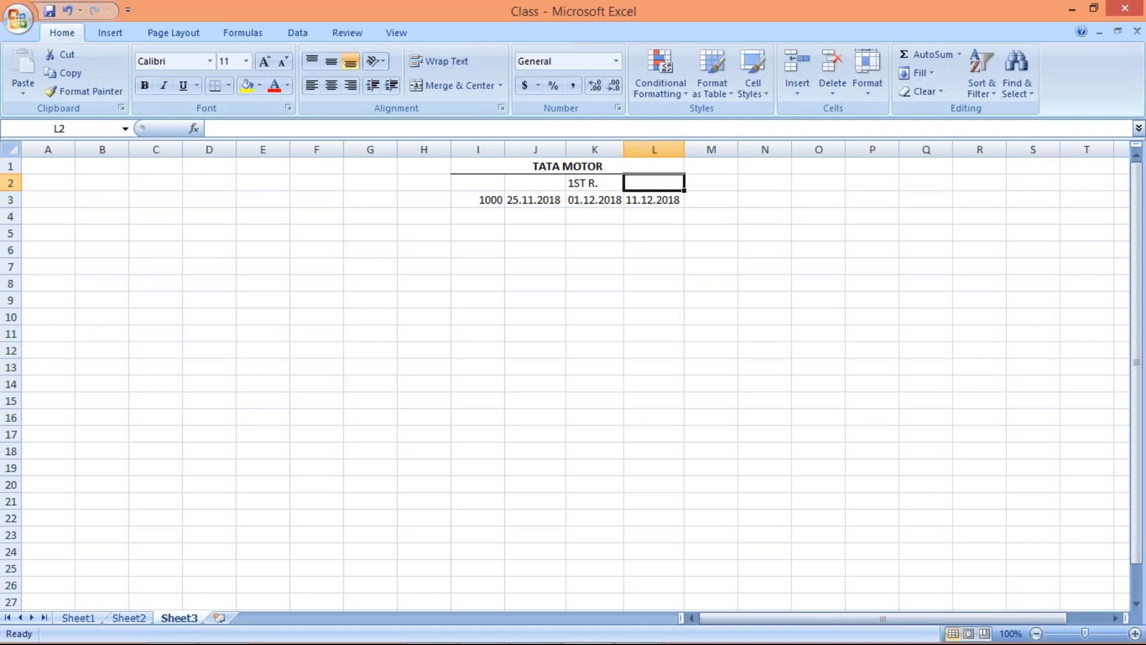
pyautogui.write('2')
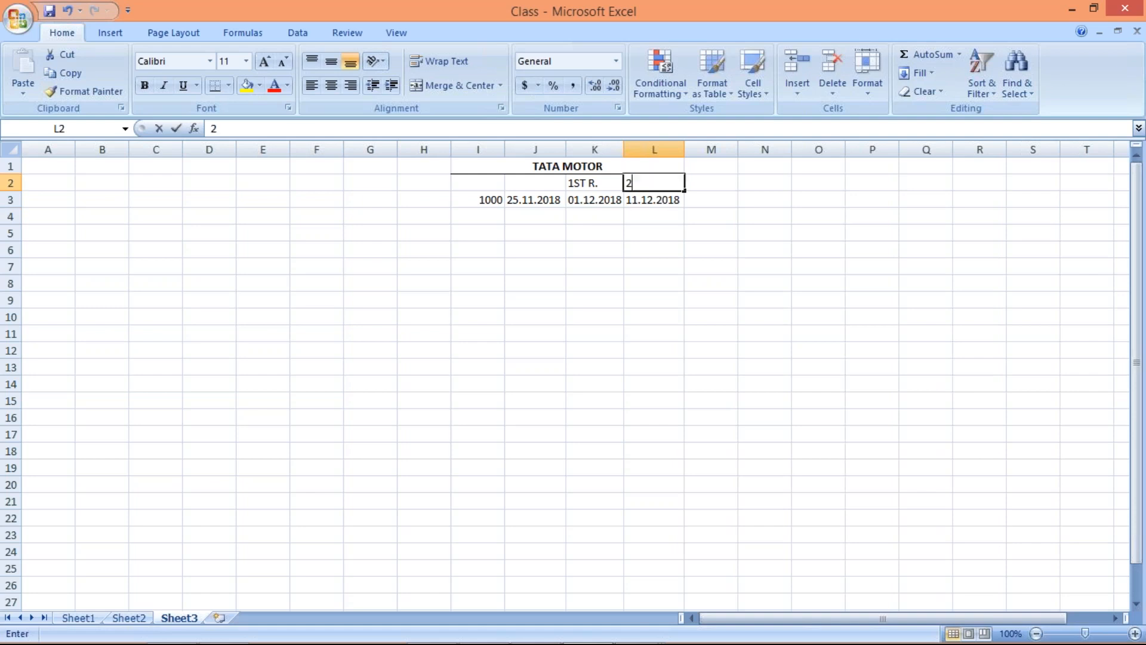
pyautogui.write('ND R.')
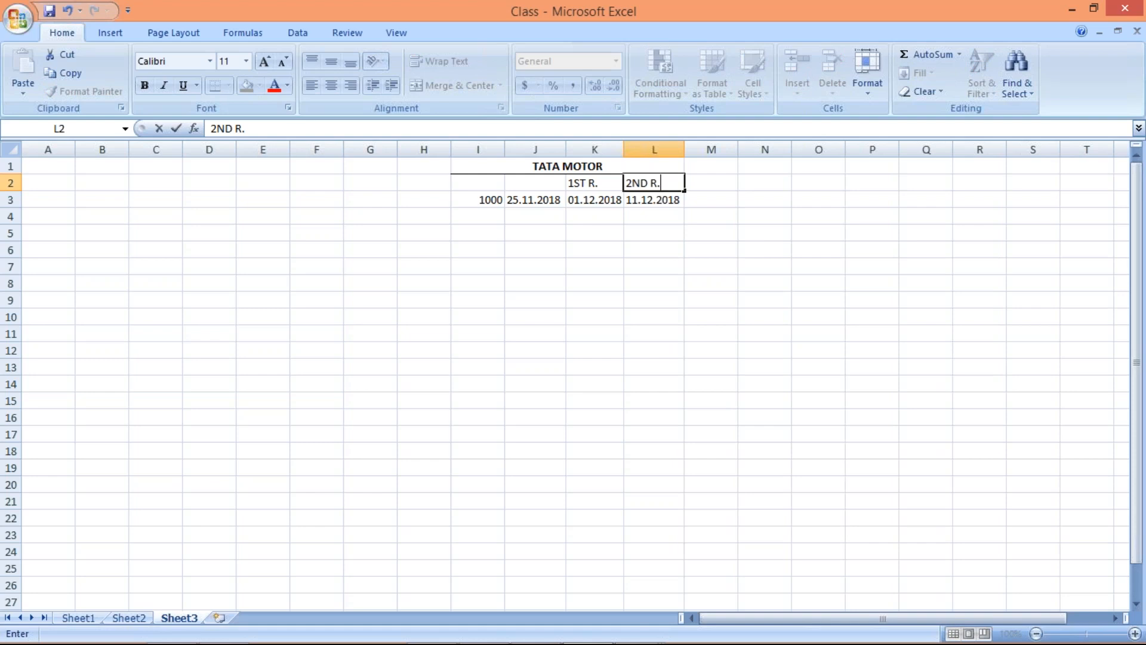
pyautogui.click(673, 251)
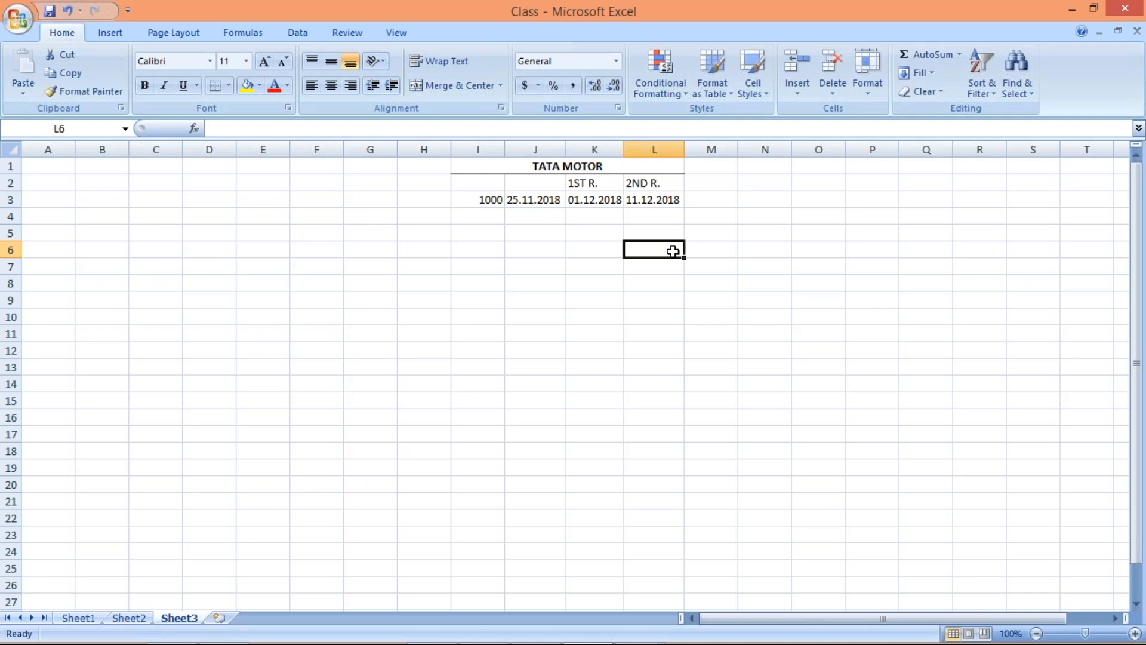
# Mark the first and second reminders in the Excel sheet with an X in cells K4 and L4
pyautogui.hotkey('alt', 'Tab')
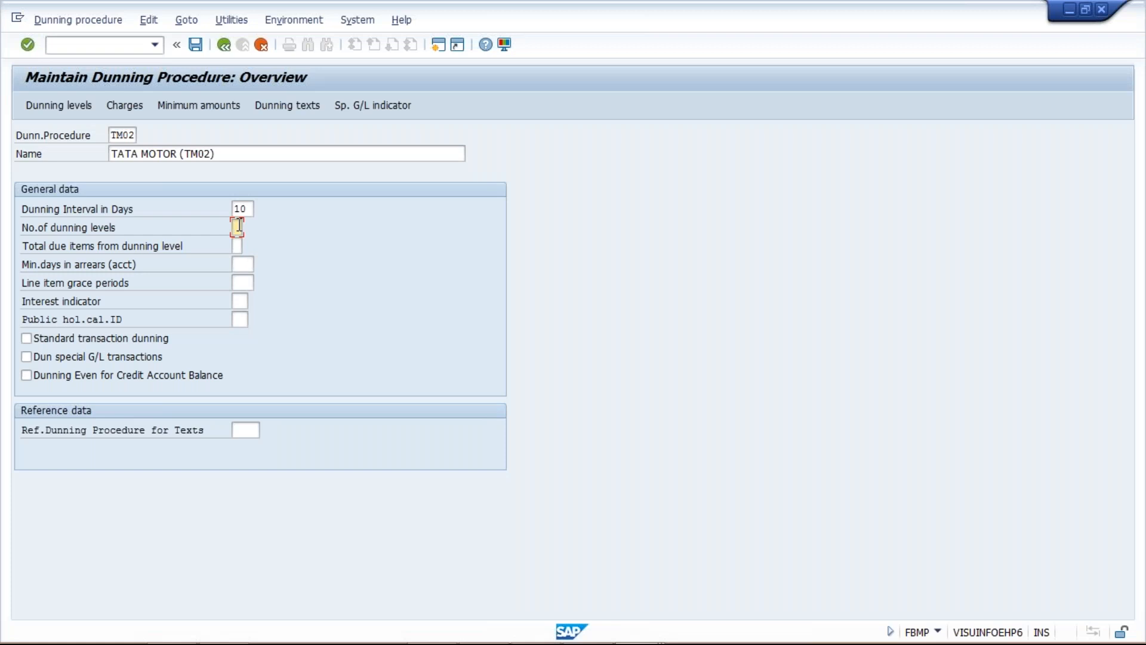
pyautogui.hotkey('alt', 'Tab')
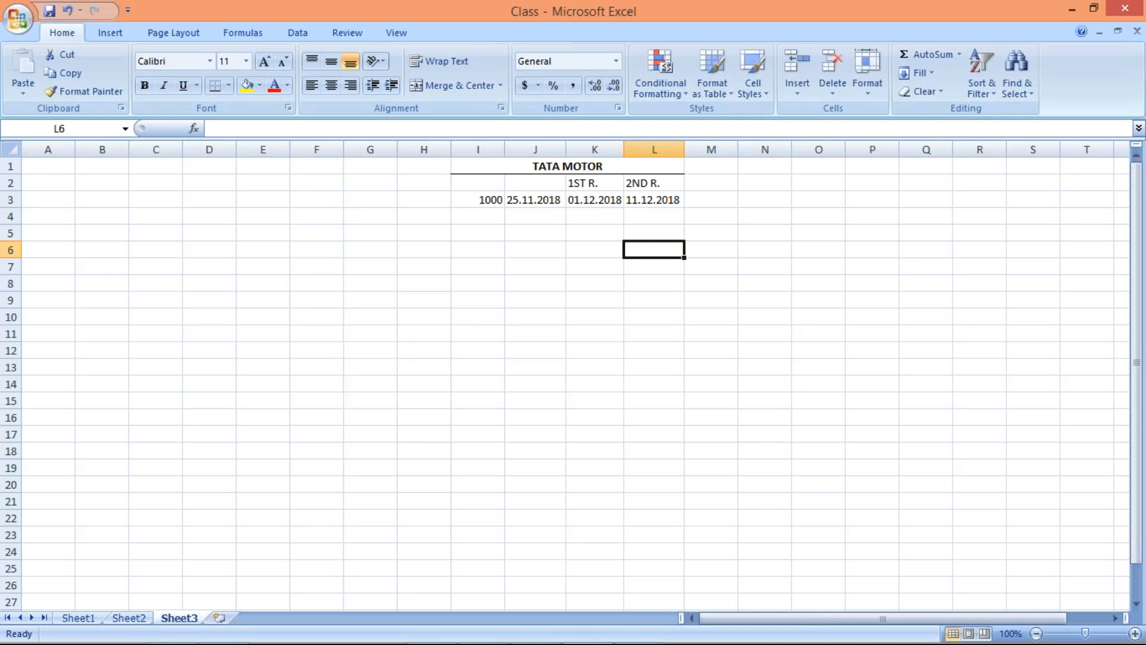
pyautogui.click(472, 200)
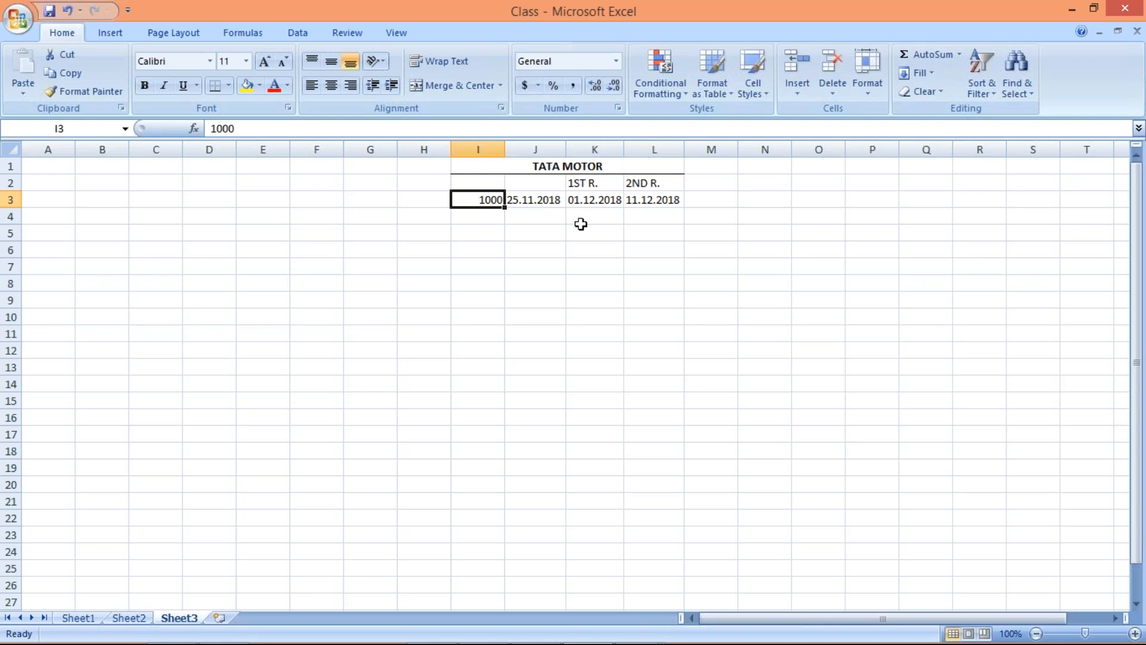
pyautogui.click(589, 200)
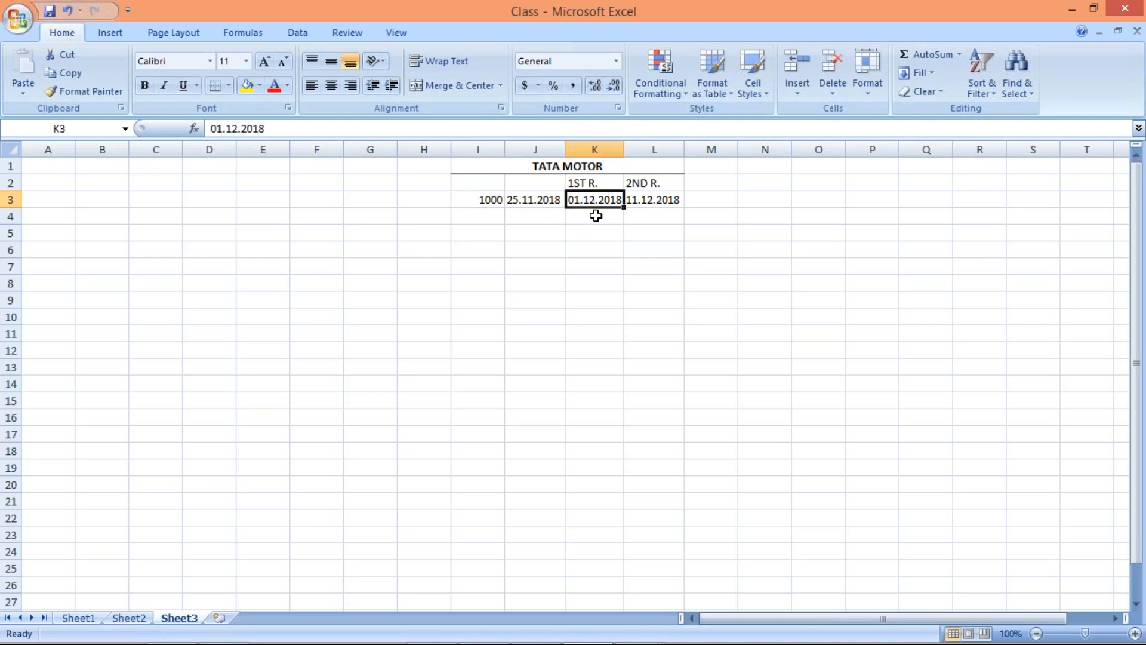
pyautogui.click(595, 216)
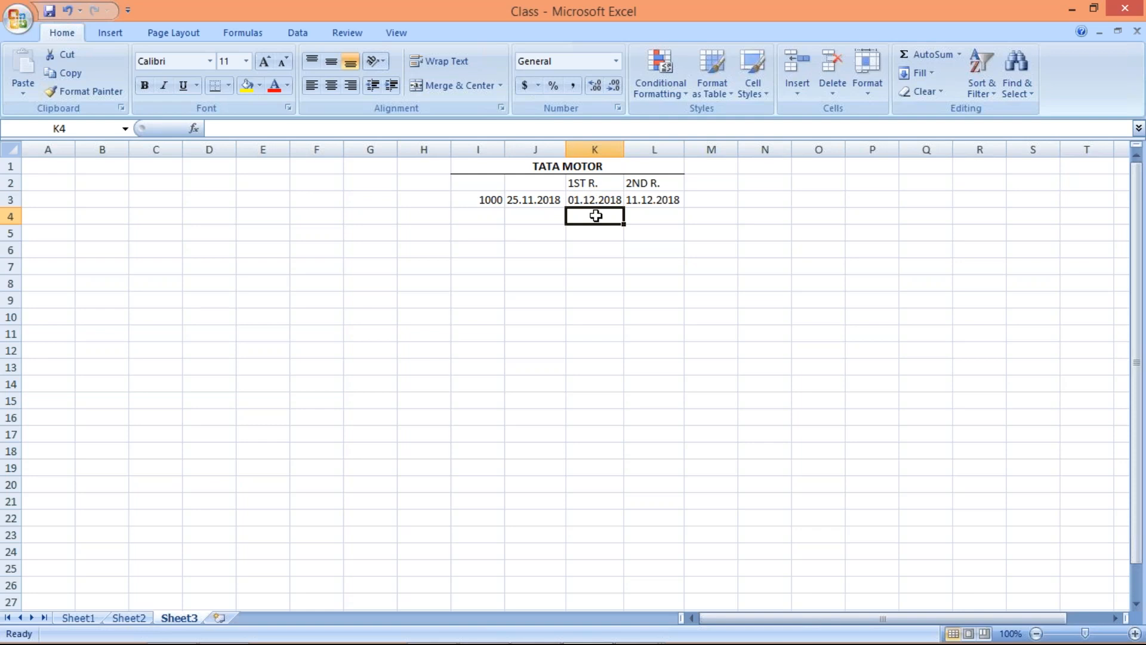
pyautogui.write('X')
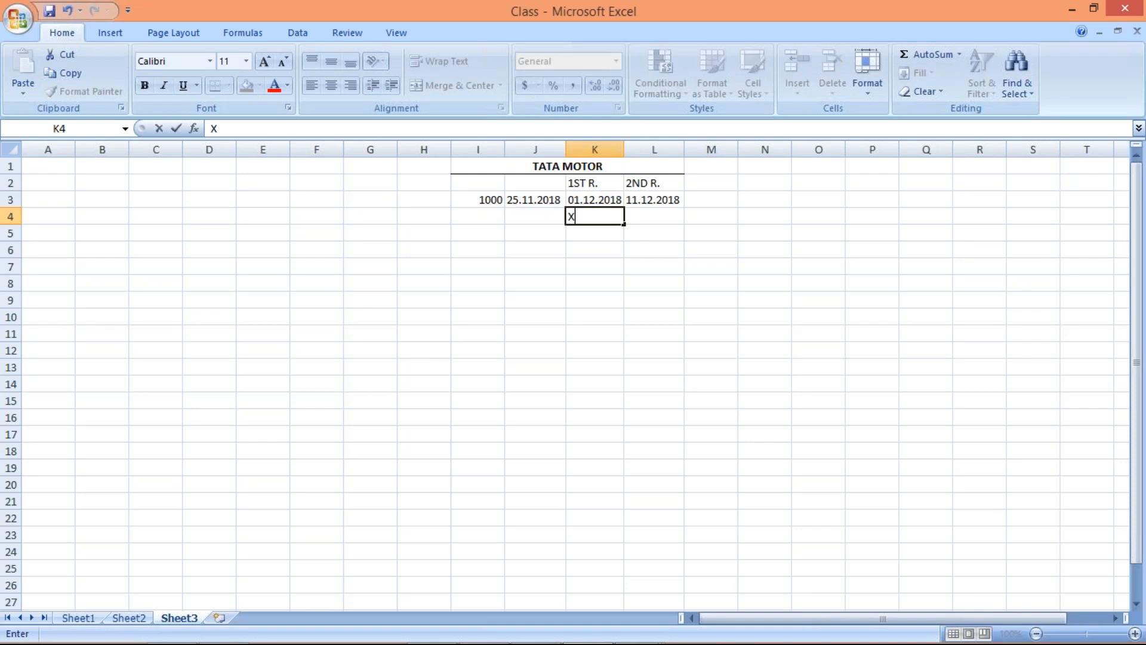
pyautogui.press('Right')
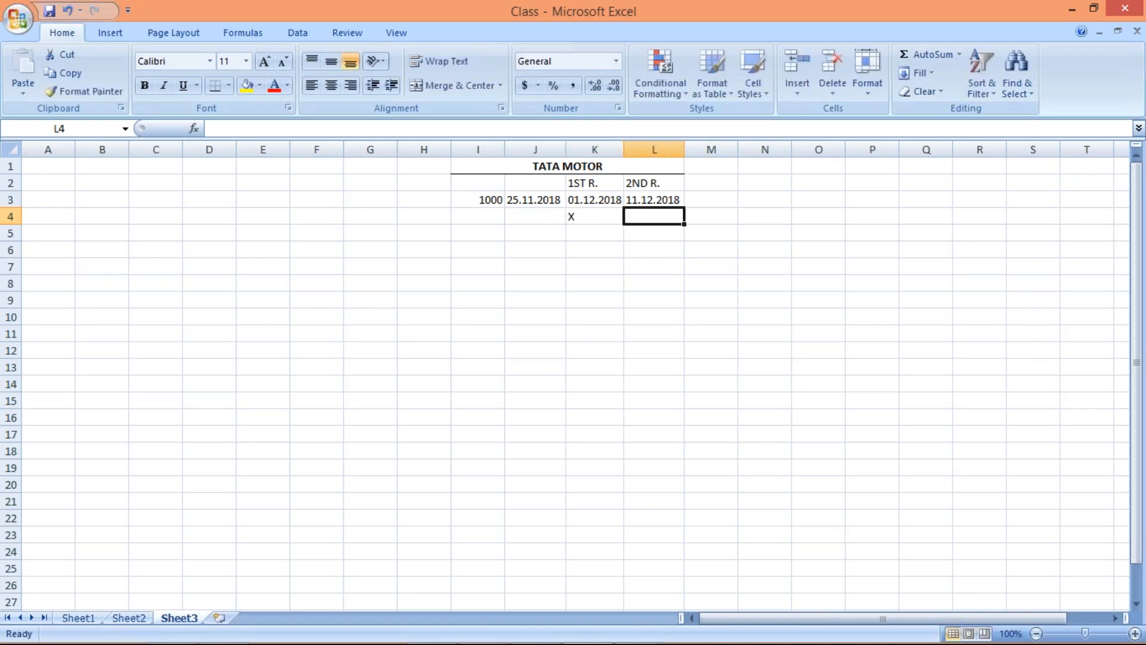
pyautogui.write('X')
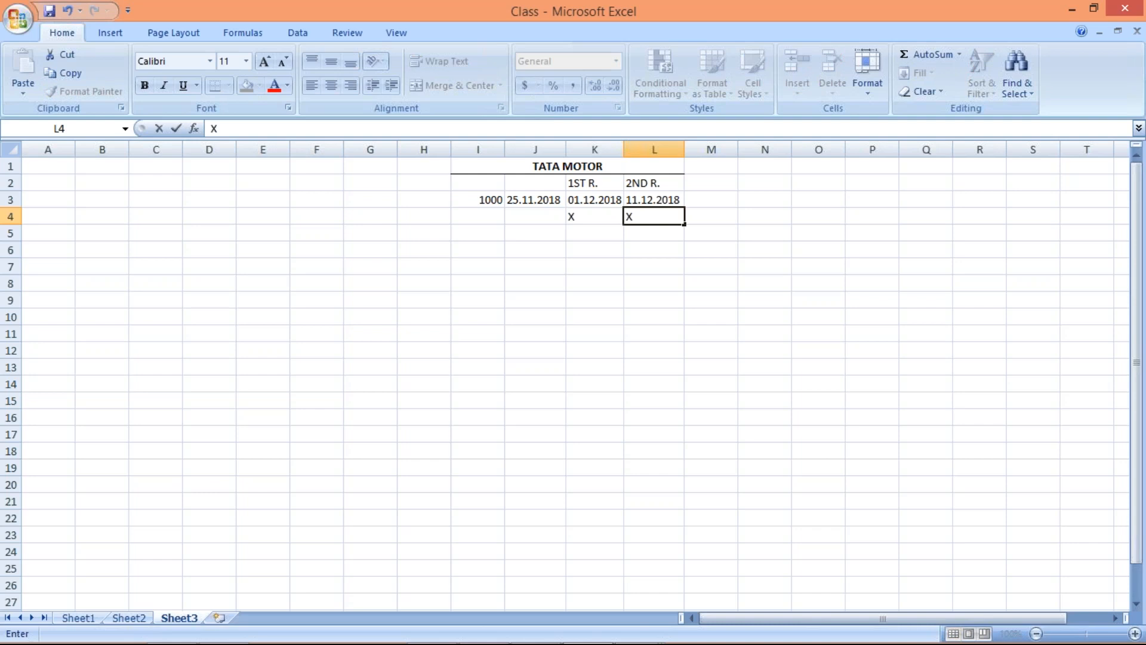
# Add a third reminder by entering 3RD R. in cell M2 and an X in M4
pyautogui.click(710, 183)
pyautogui.write('3')
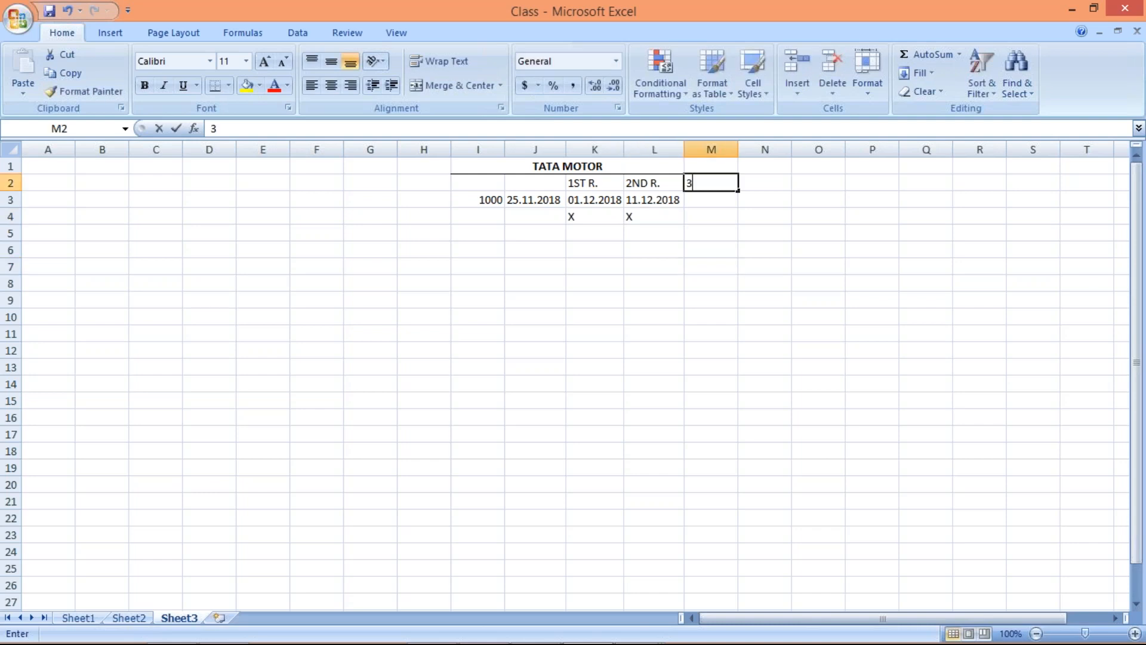
pyautogui.write('RD R.')
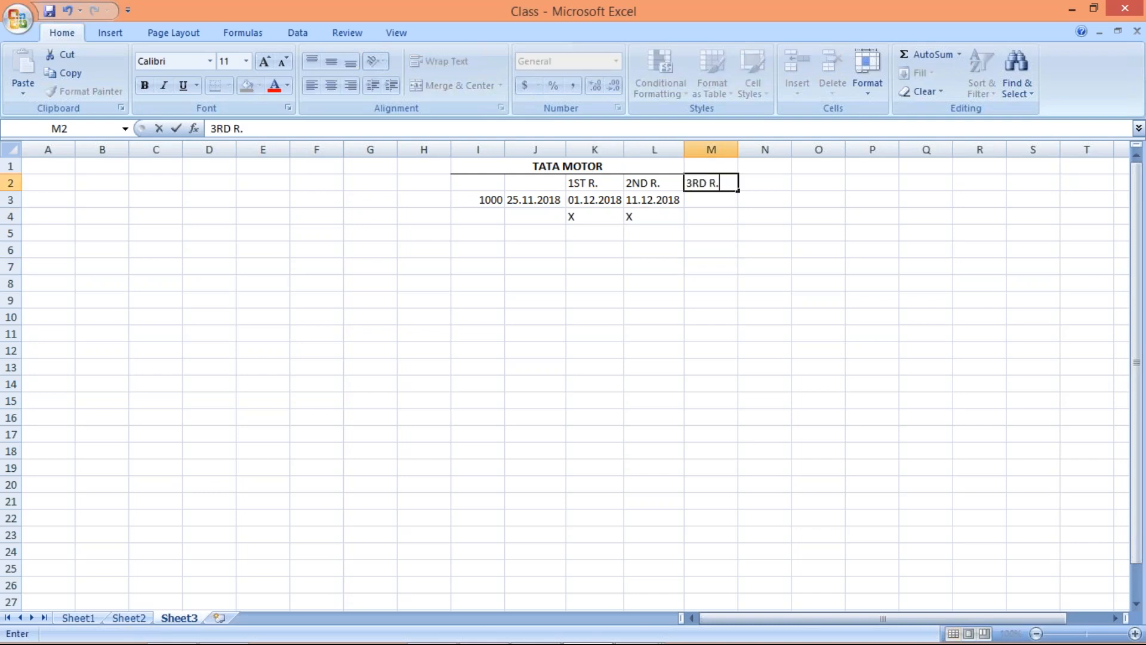
pyautogui.press('Down')
pyautogui.press('Down')
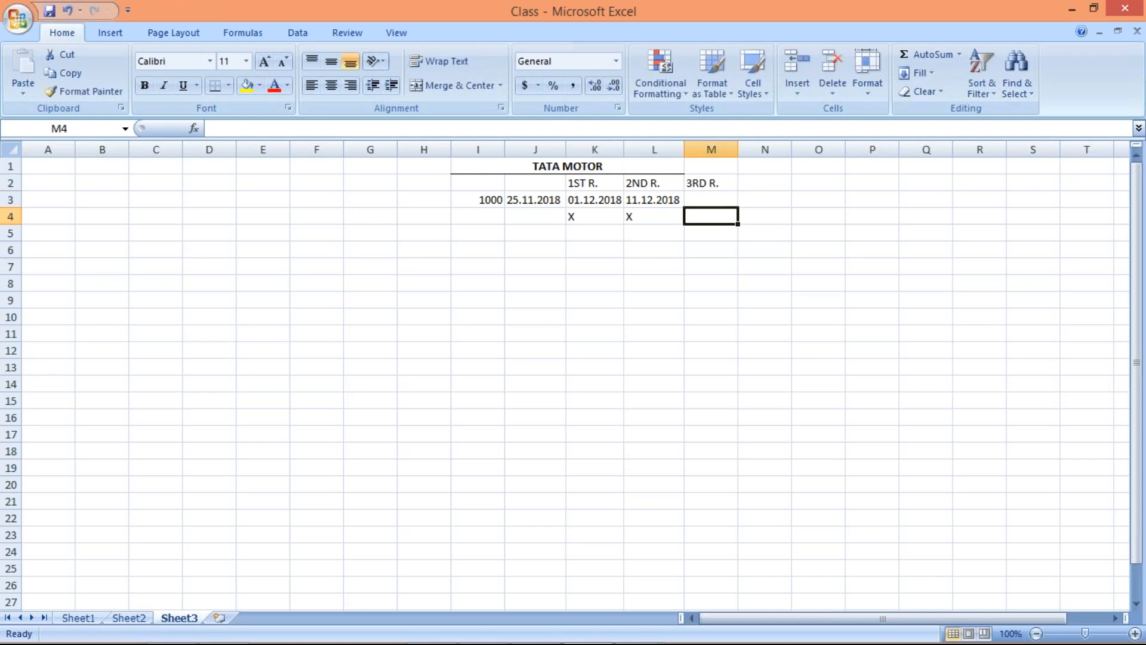
pyautogui.write('X')
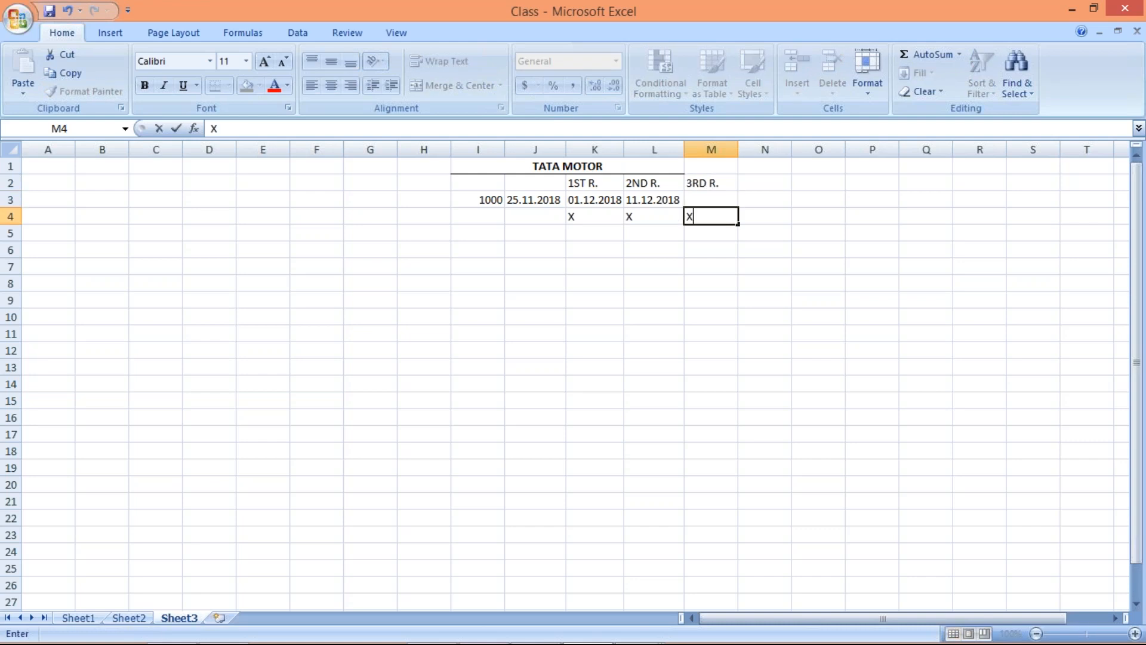
pyautogui.press('Return')
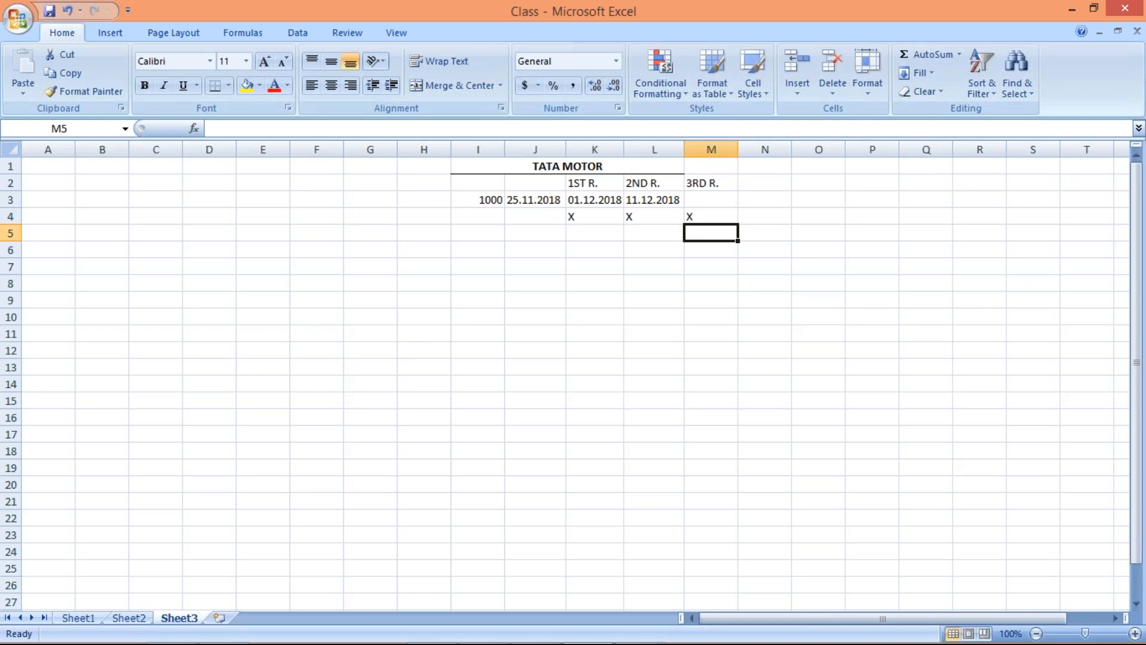
# Switch to the SAP dunning procedure window and set the number of dunning levels to 3
pyautogui.hotkey('alt', 'Tab')
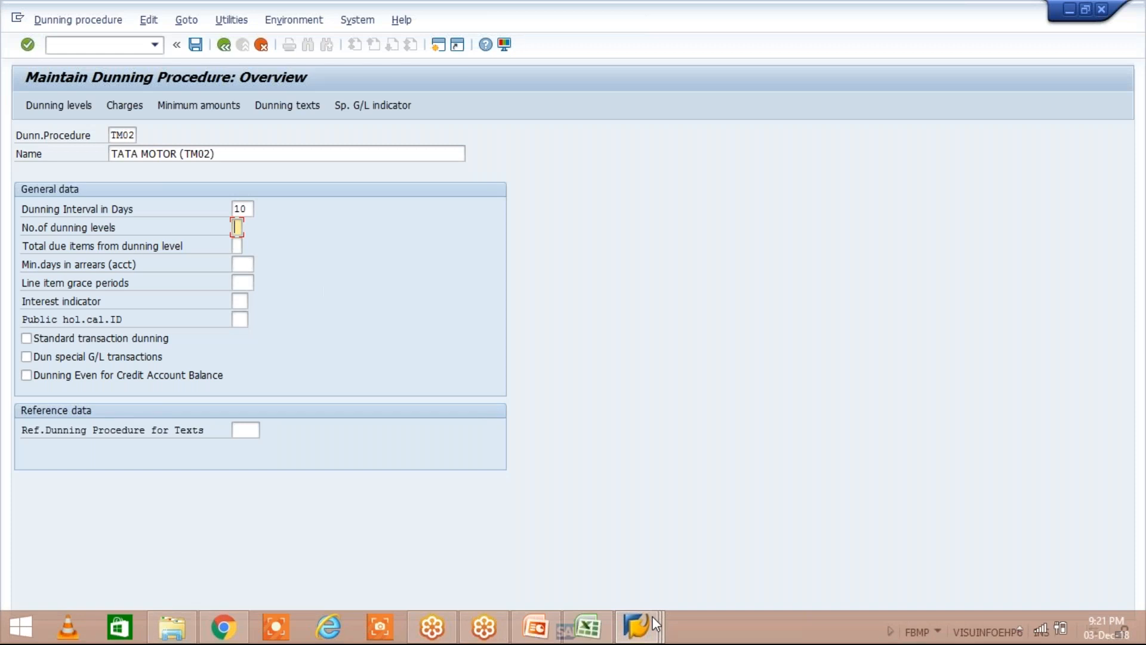
pyautogui.click(656, 623)
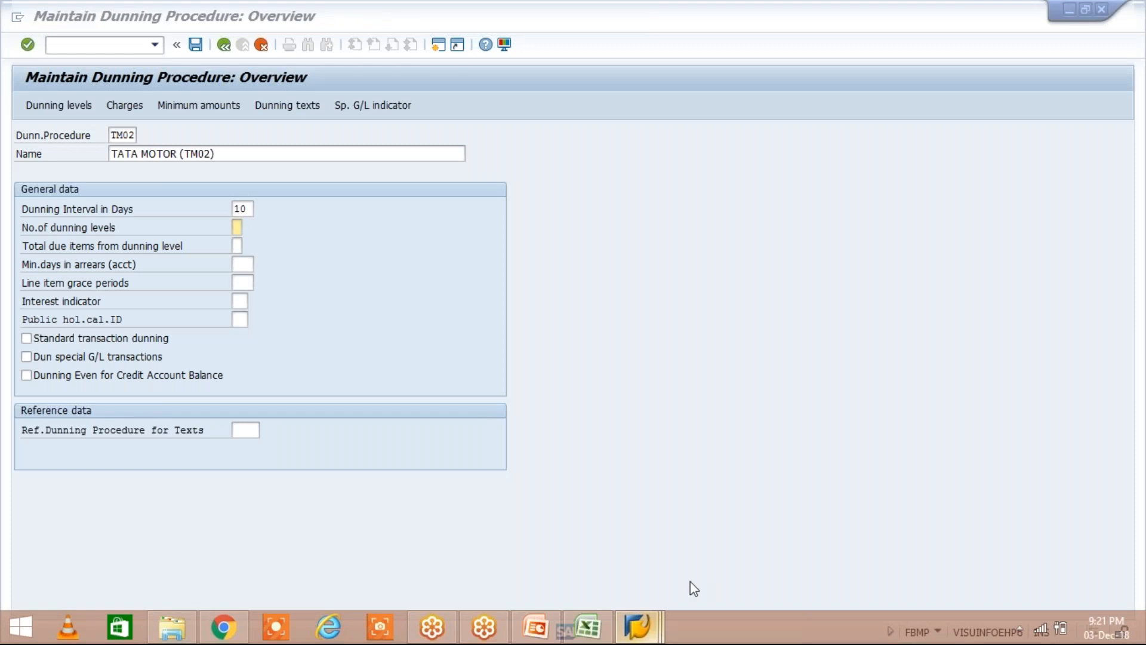
pyautogui.click(776, 524)
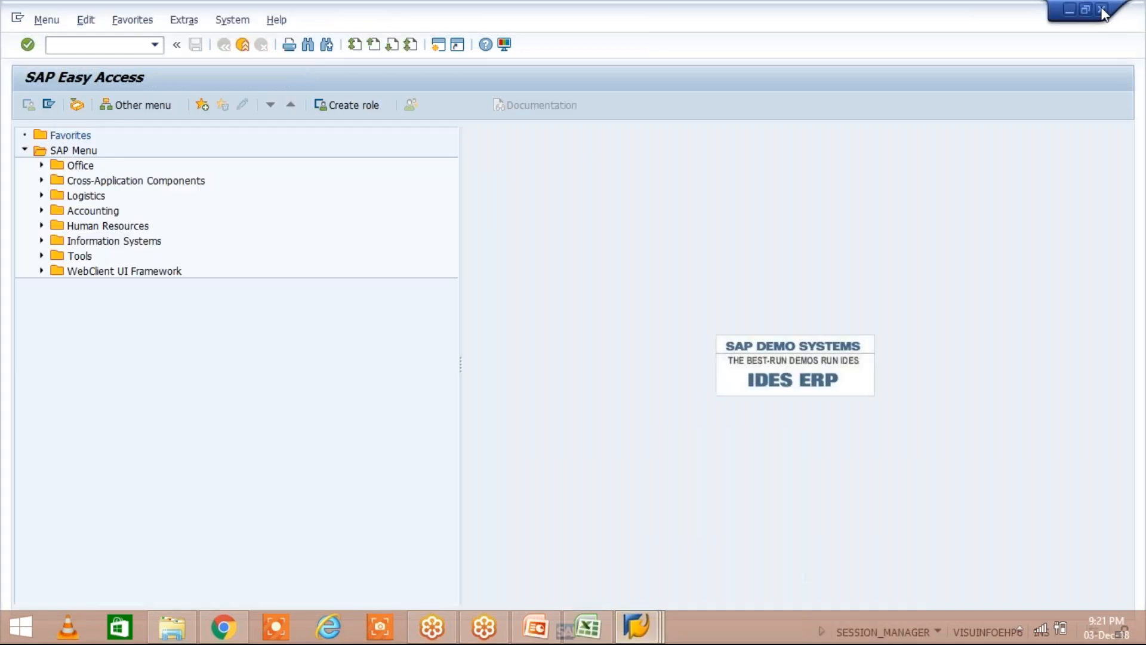
pyautogui.click(582, 543)
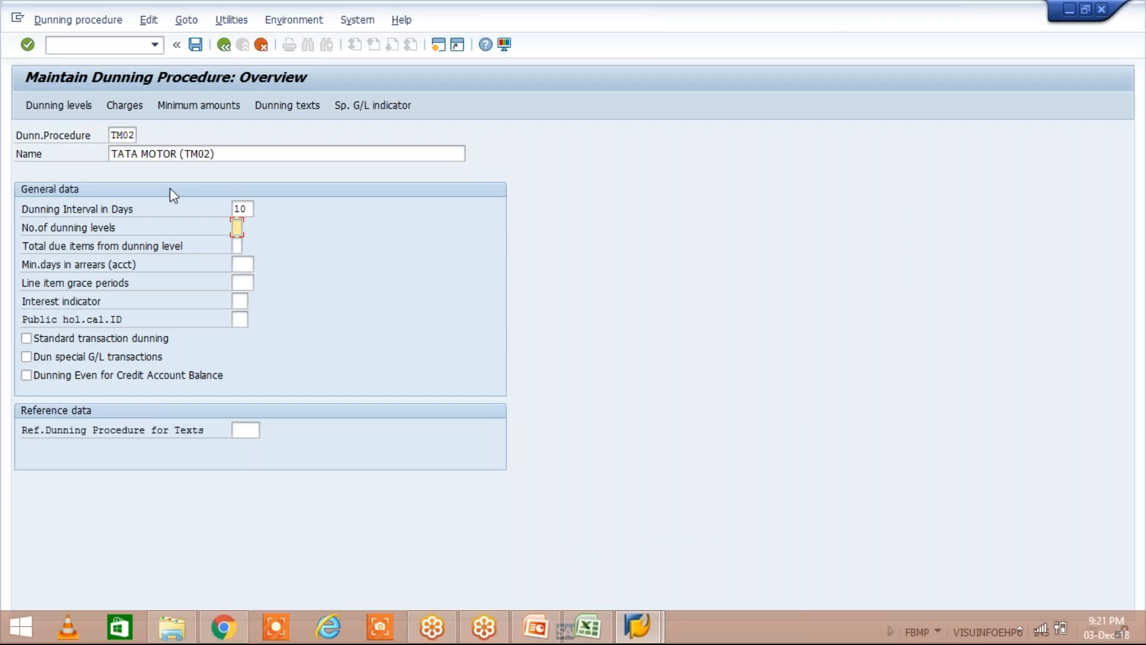
pyautogui.write('3')
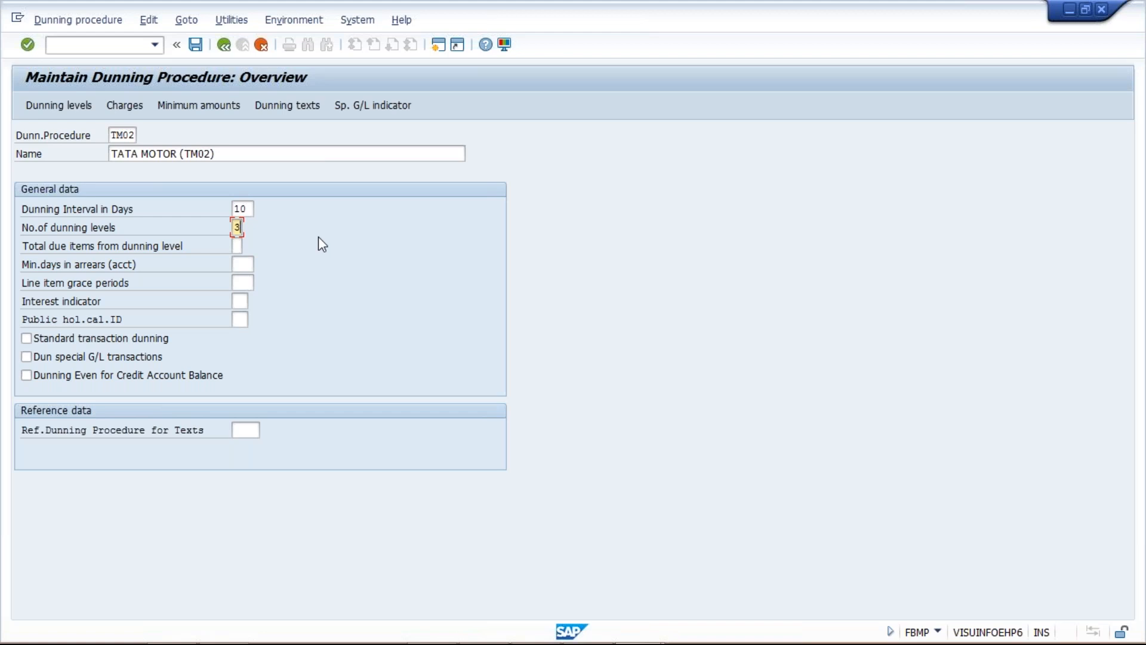
pyautogui.press('BackSpace')
pyautogui.click(238, 227)
# Review the amount and first date in the Excel sheet, and set the dunning procedure's line item grace periods to 5
pyautogui.click(246, 282)
pyautogui.hotkey('alt', 'Tab')
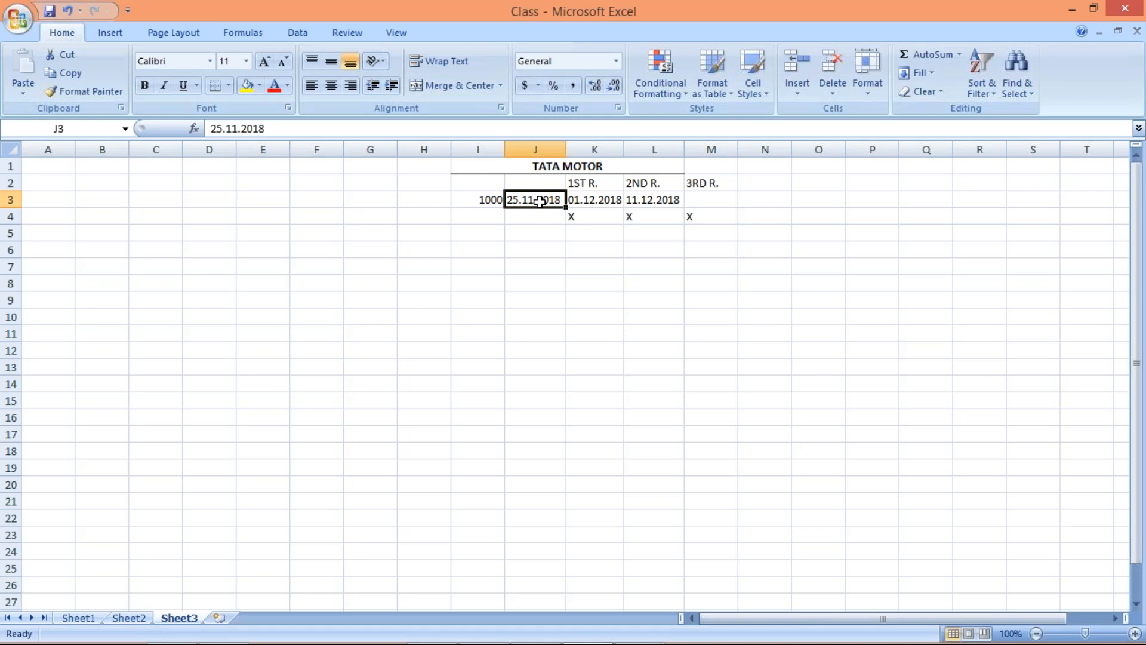
pyautogui.click(490, 198)
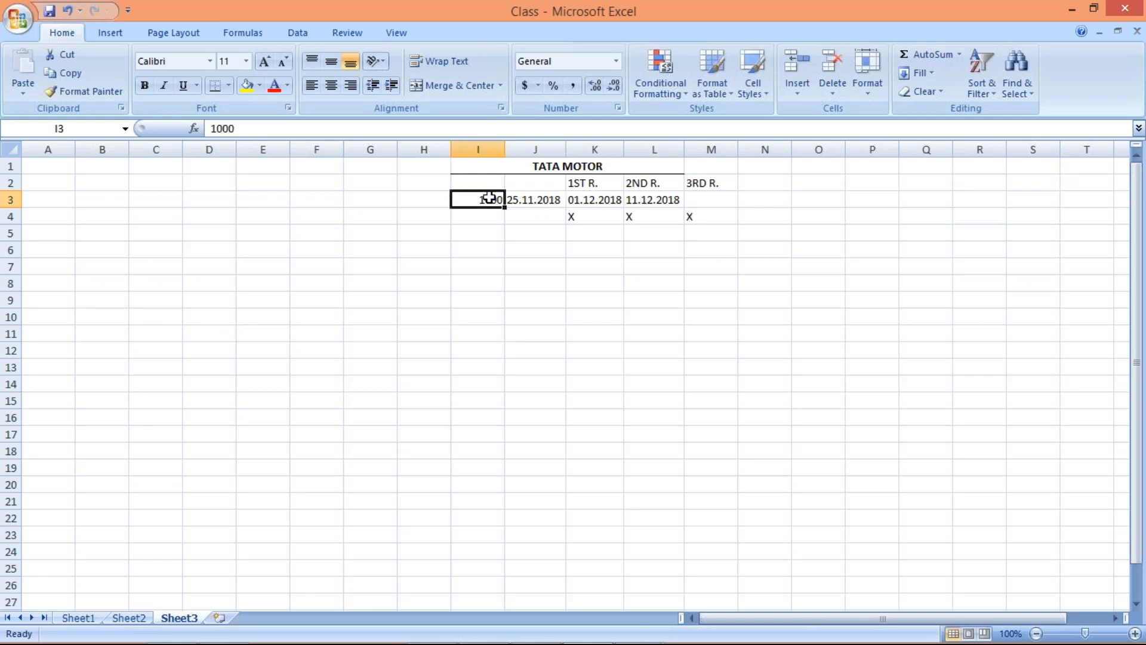
pyautogui.click(529, 202)
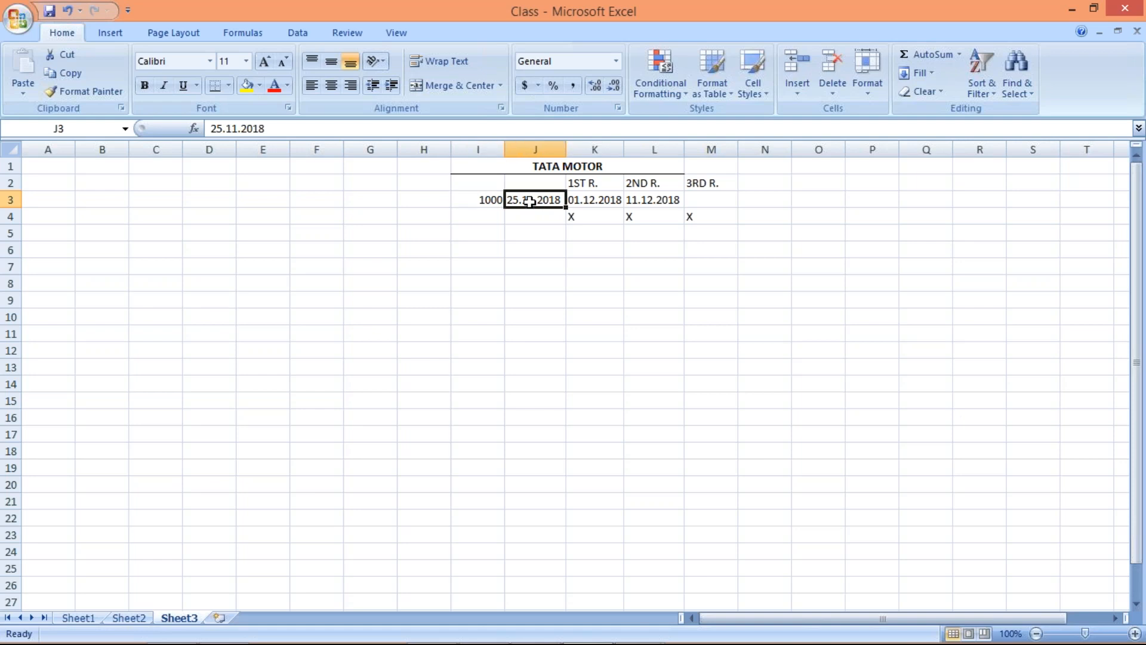
pyautogui.click(491, 199)
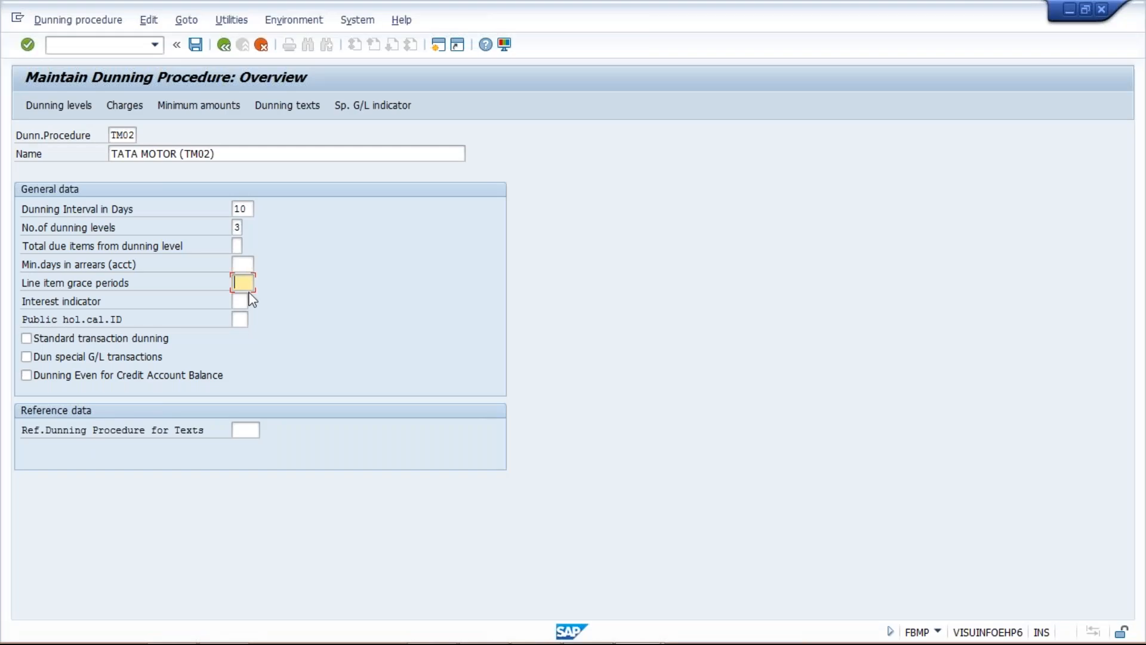
pyautogui.write('5')
# Open another SAP session, and return to the Interest indicator field of dunning procedure TM02
pyautogui.click(438, 46)
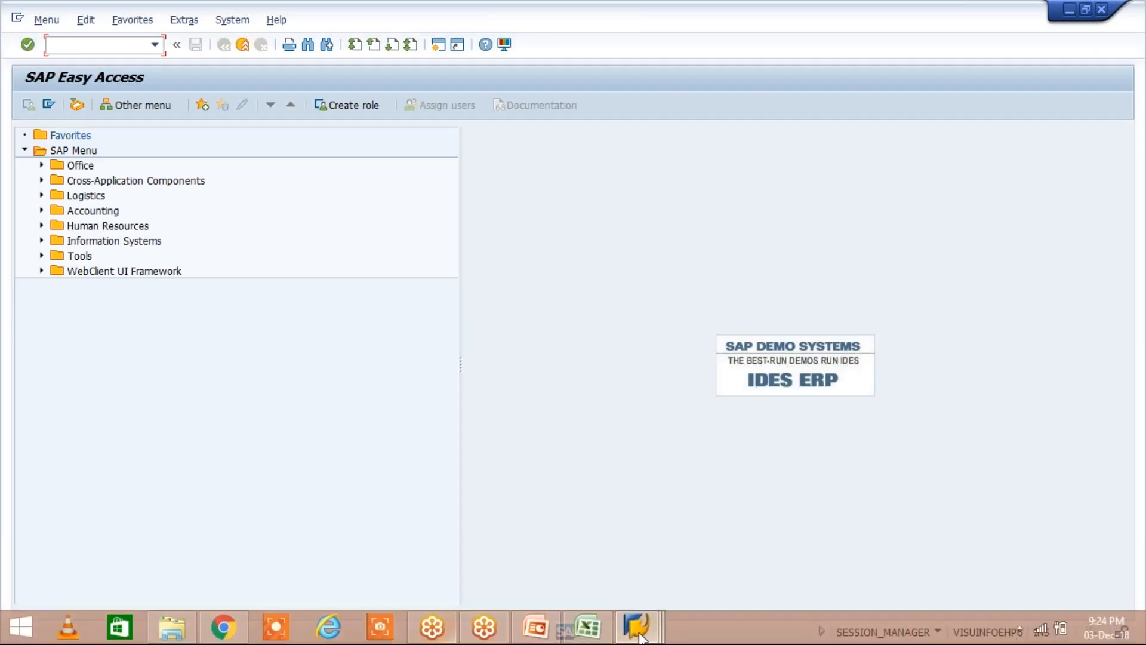
pyautogui.moveTo(639, 637)
pyautogui.click(663, 535)
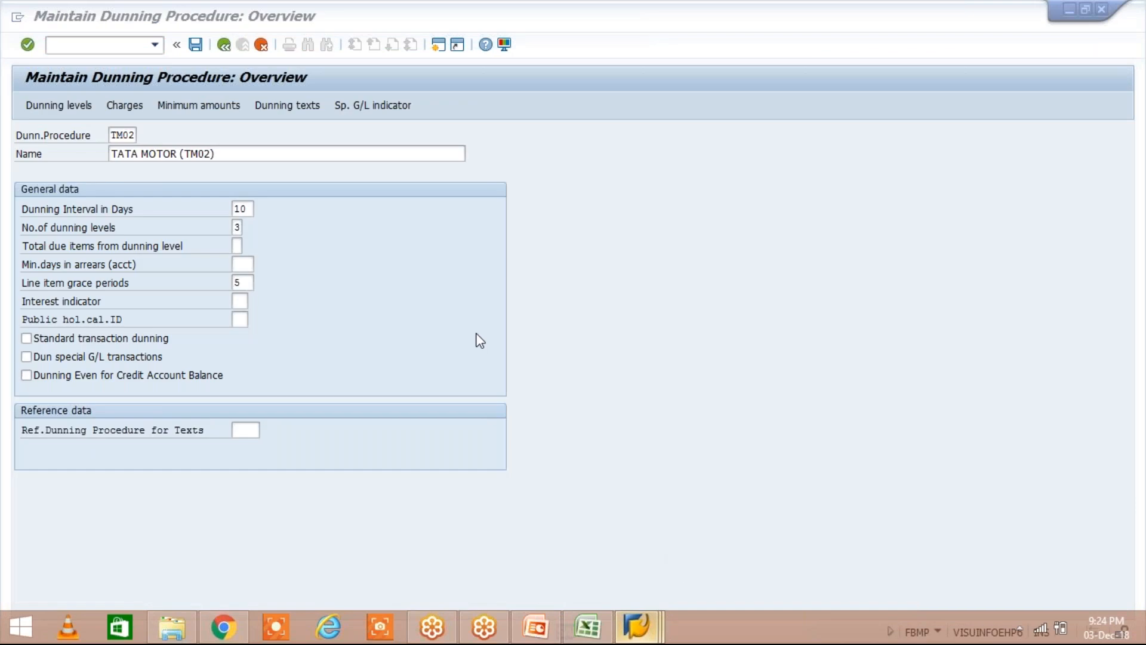
pyautogui.click(240, 302)
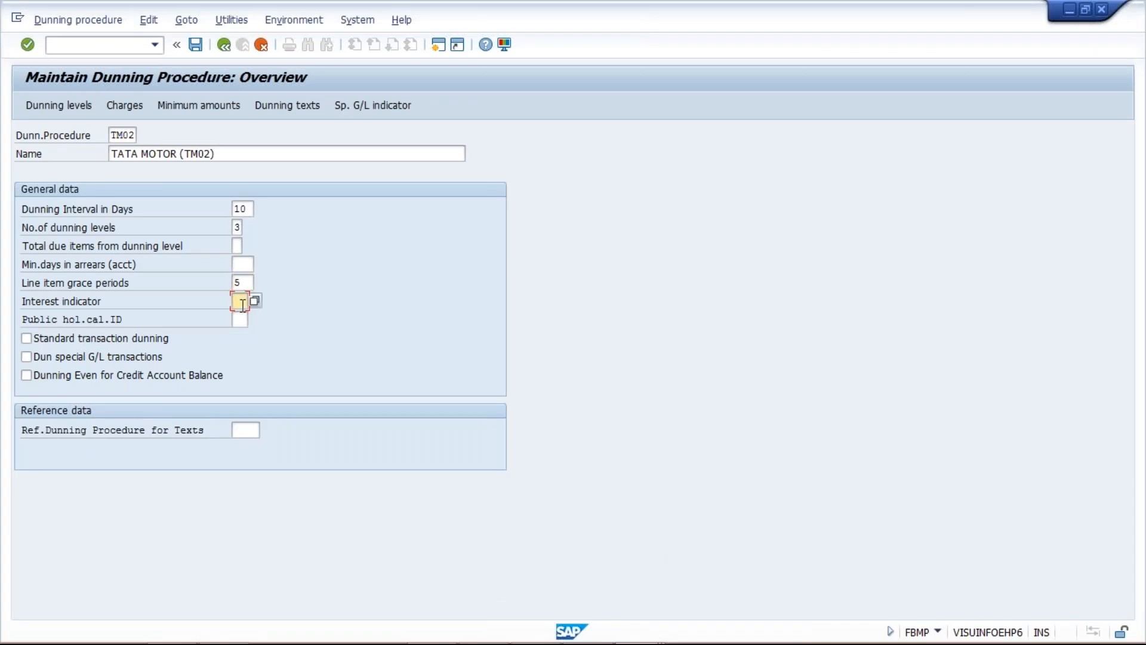
# Set the public holiday calendar ID of dunning procedure TM02 to 01
pyautogui.click(240, 320)
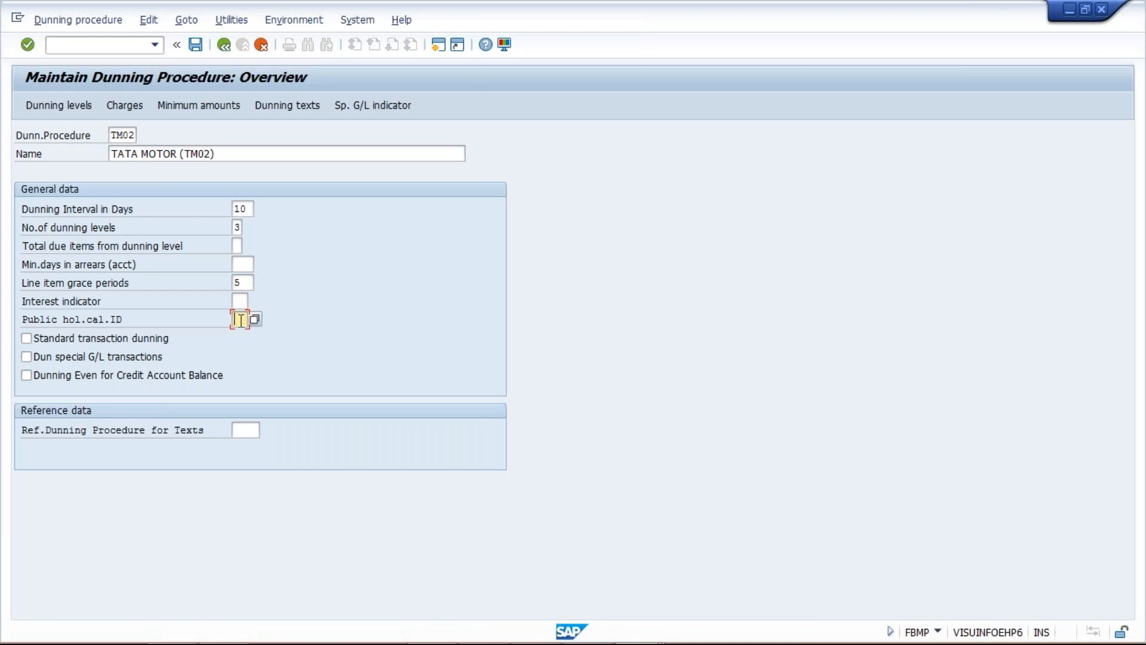
pyautogui.write('01')
pyautogui.click(242, 283)
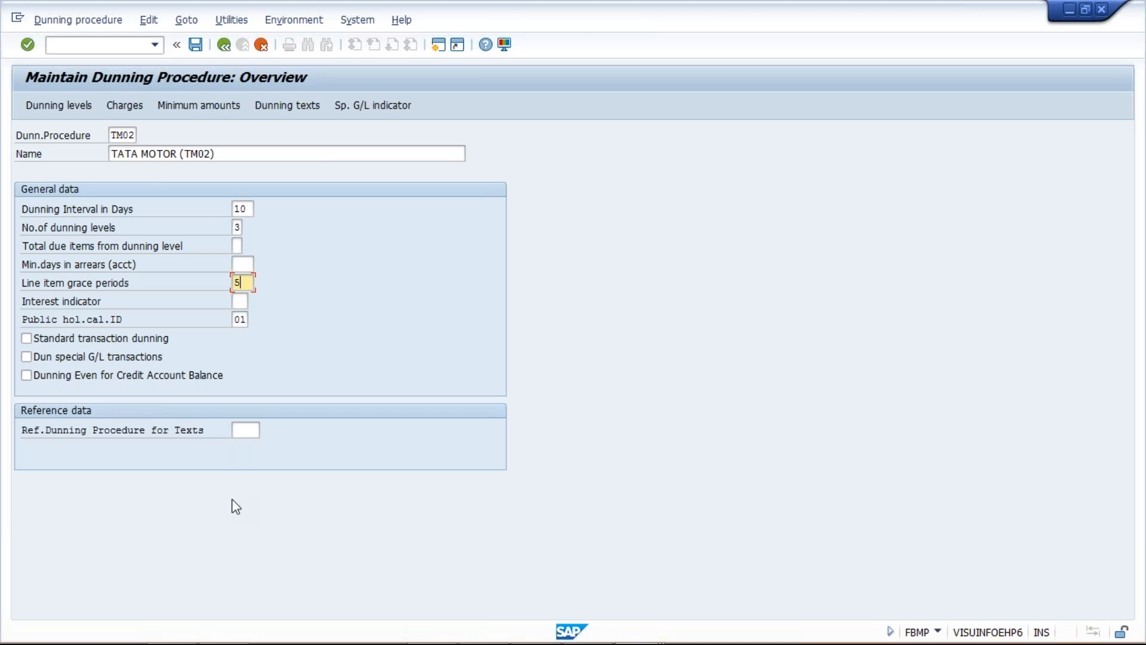
pyautogui.click(237, 320)
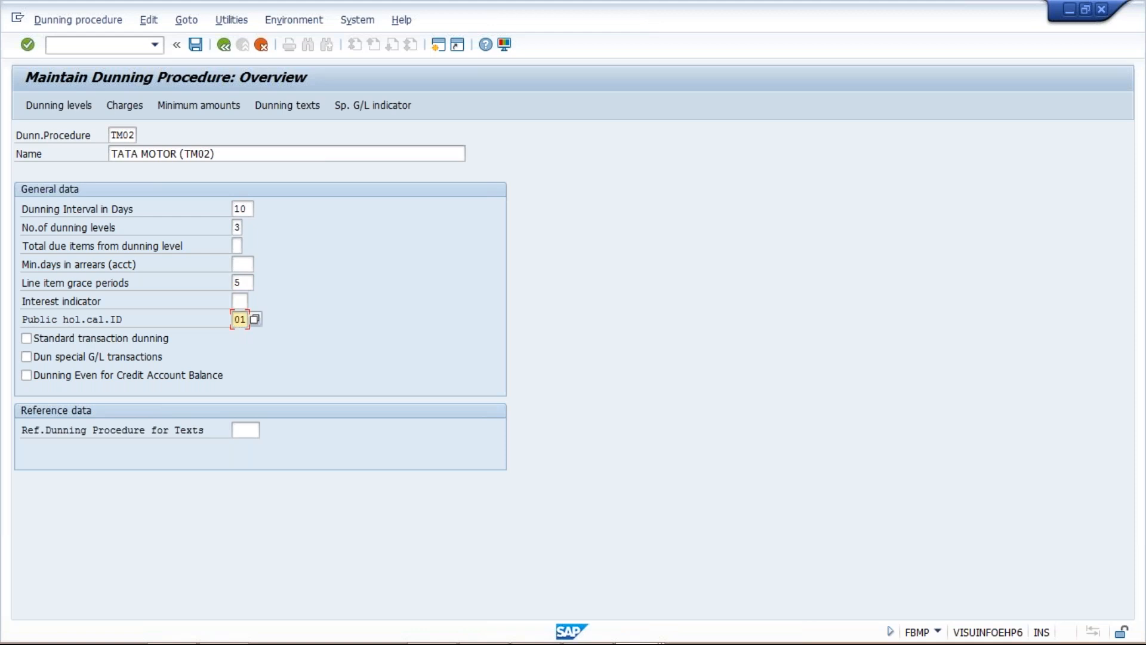
pyautogui.click(242, 284)
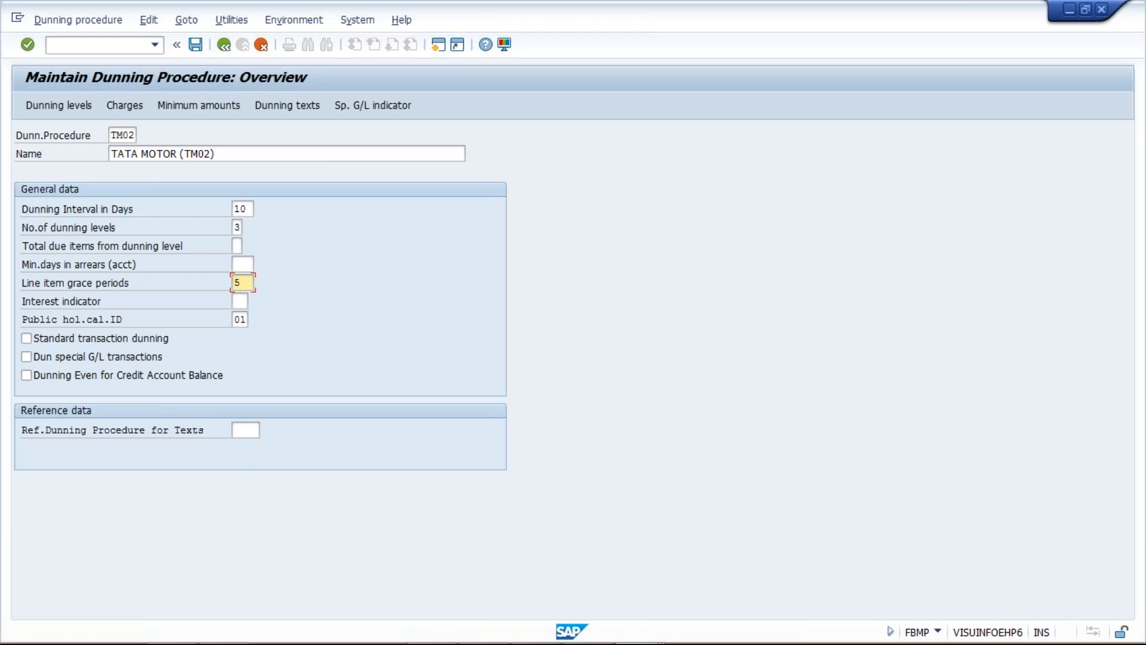
# Enable standard transaction dunning and confirm the entries with TM02 as the reference dunning procedure for texts
pyautogui.click(45, 343)
pyautogui.click(44, 343)
pyautogui.click(246, 431)
pyautogui.press('F4')
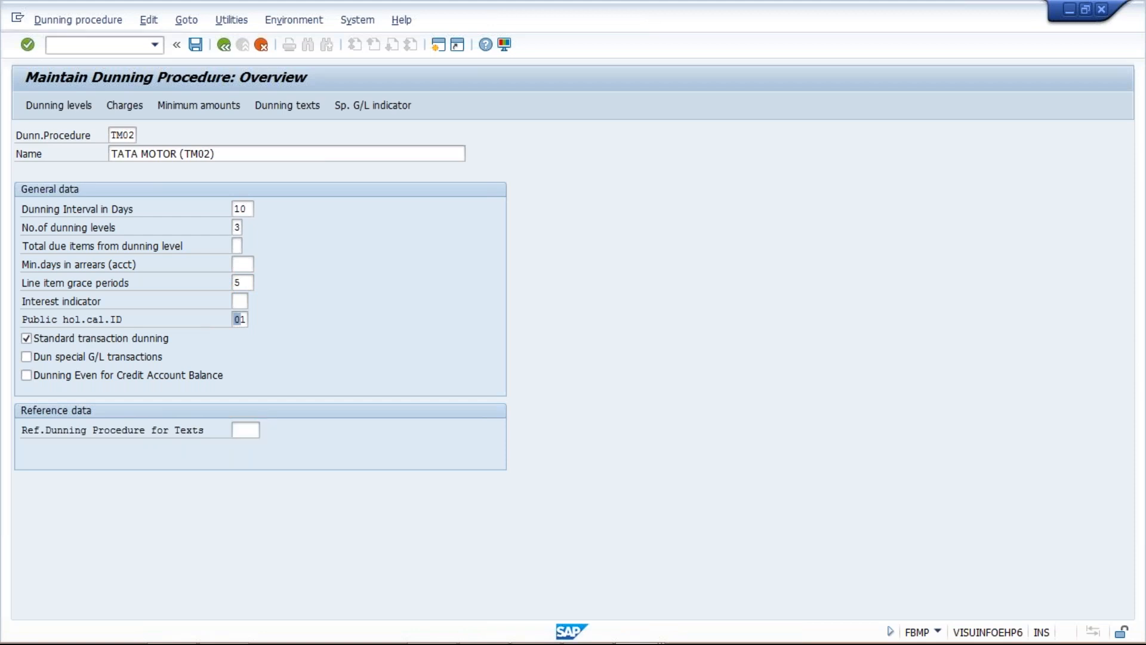
pyautogui.press('Return')
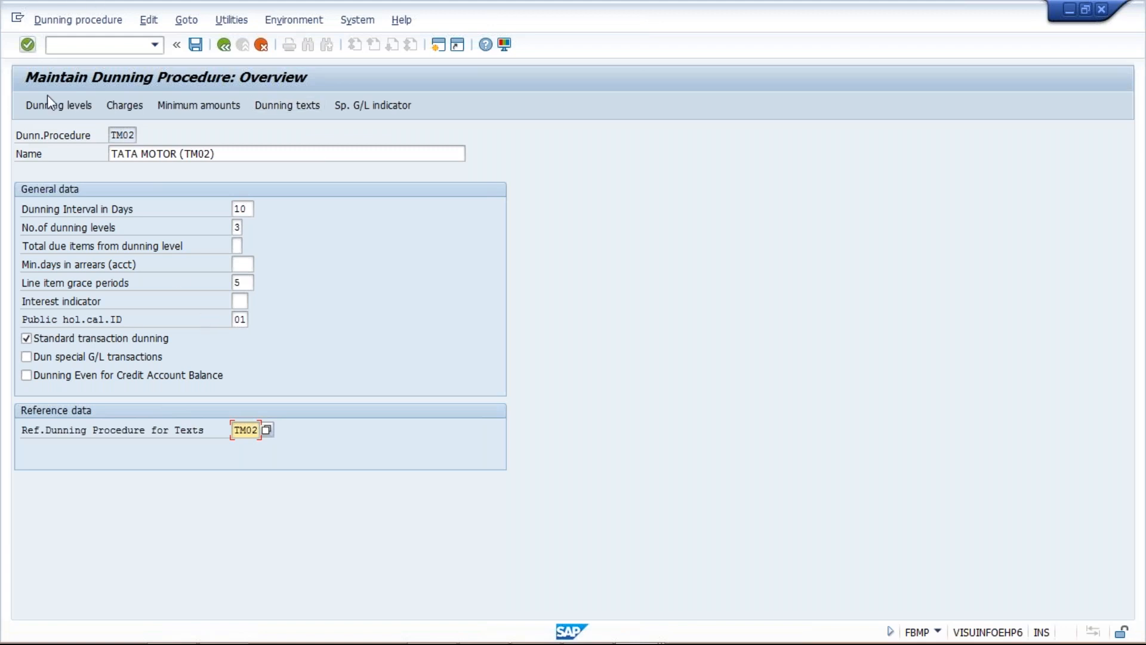
# Look at the dunning levels of procedure TM02, and switch to the Class workbook in Excel
pyautogui.click(54, 109)
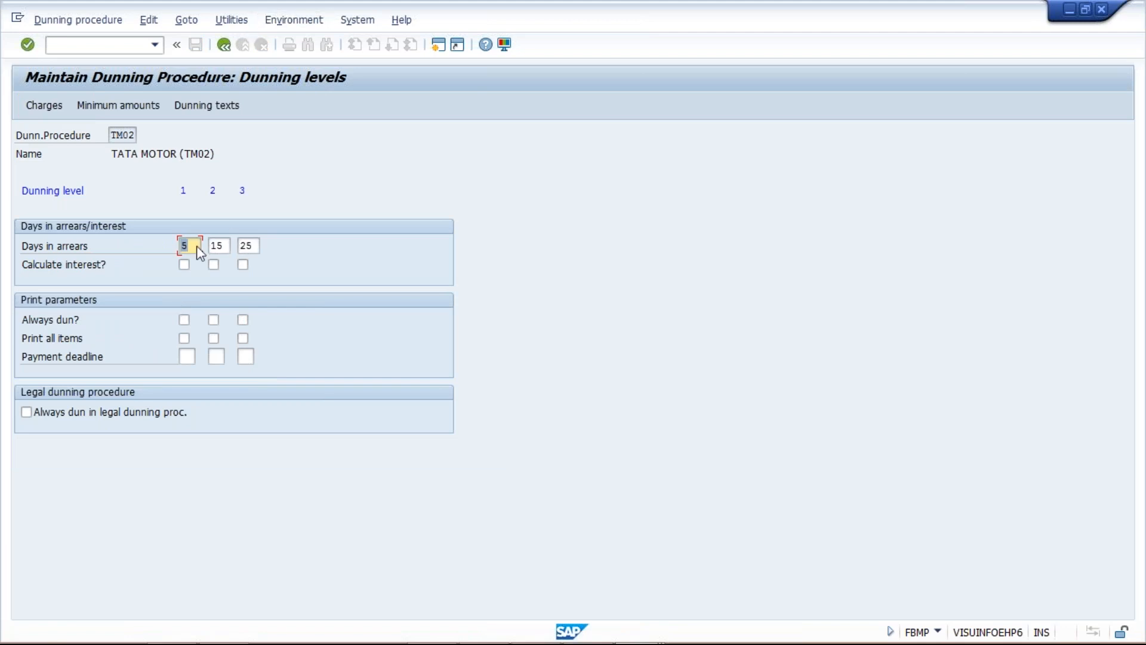
pyautogui.click(224, 44)
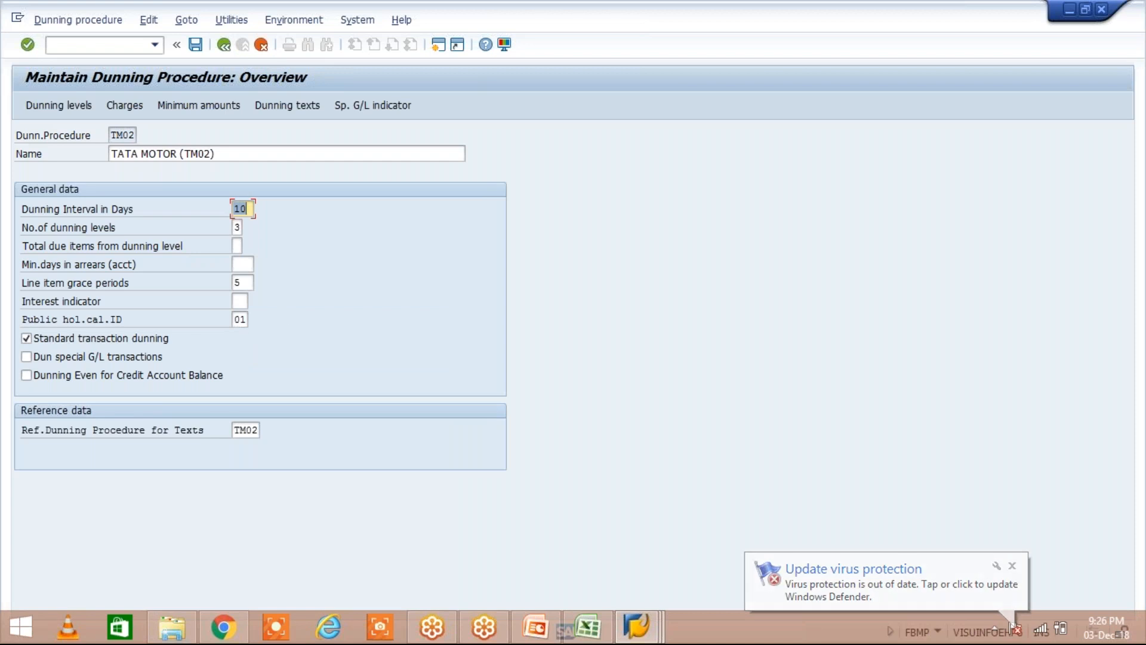
pyautogui.click(577, 627)
# Enter the amount 1000 in cell I6 and 5 in cell J6
pyautogui.click(478, 250)
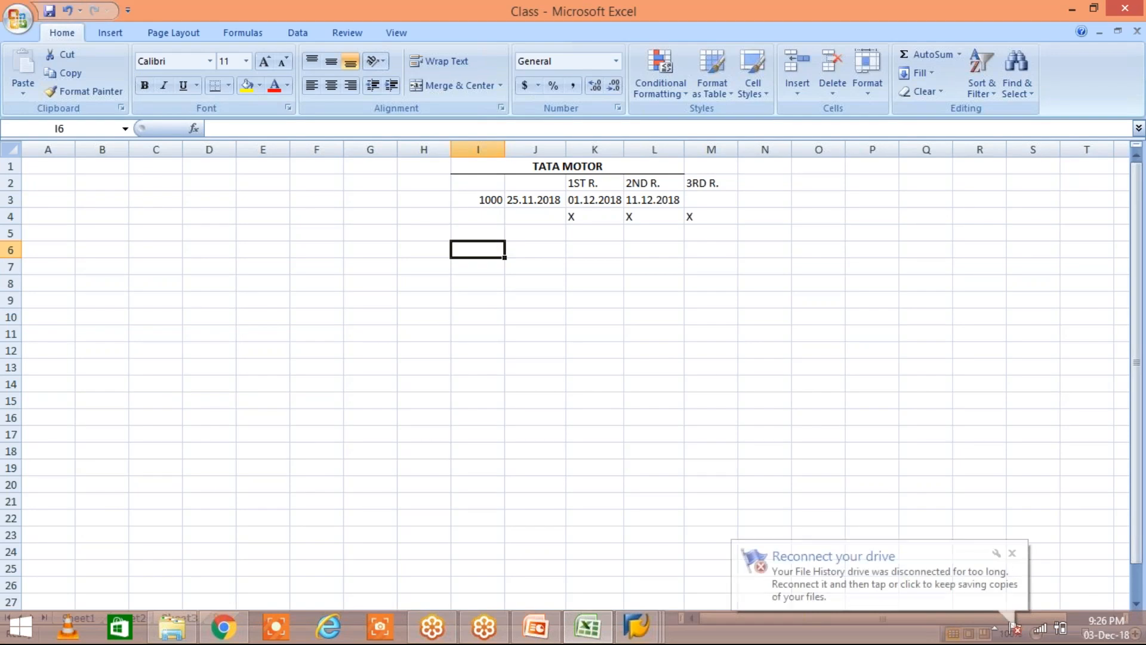
pyautogui.write('1000')
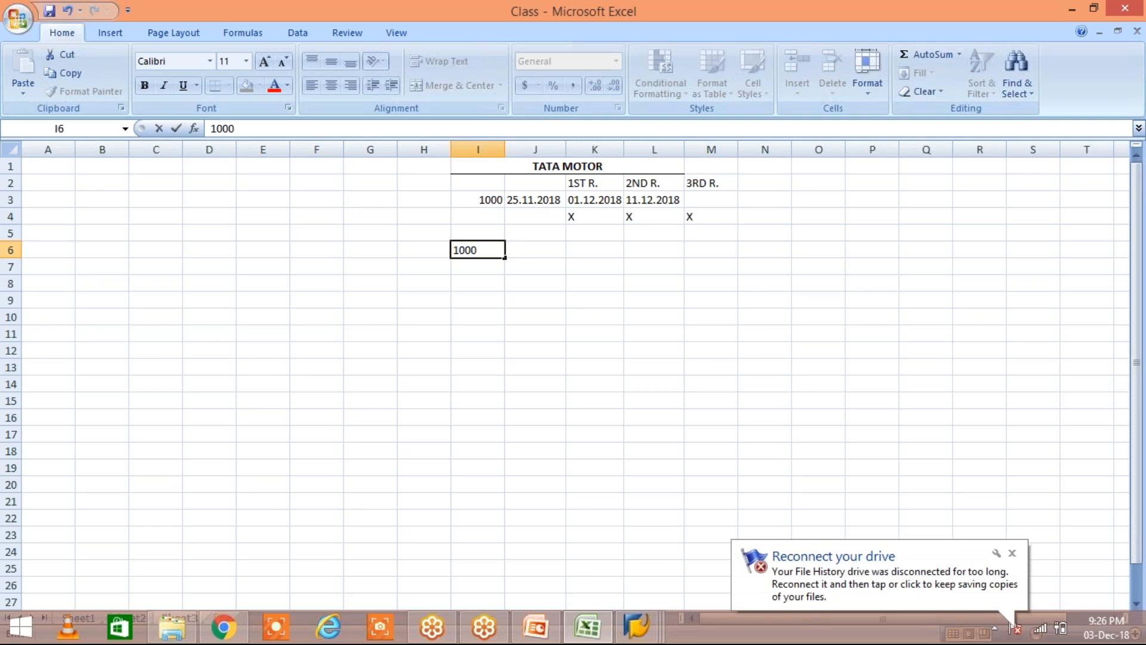
pyautogui.press('Return')
pyautogui.press('Right')
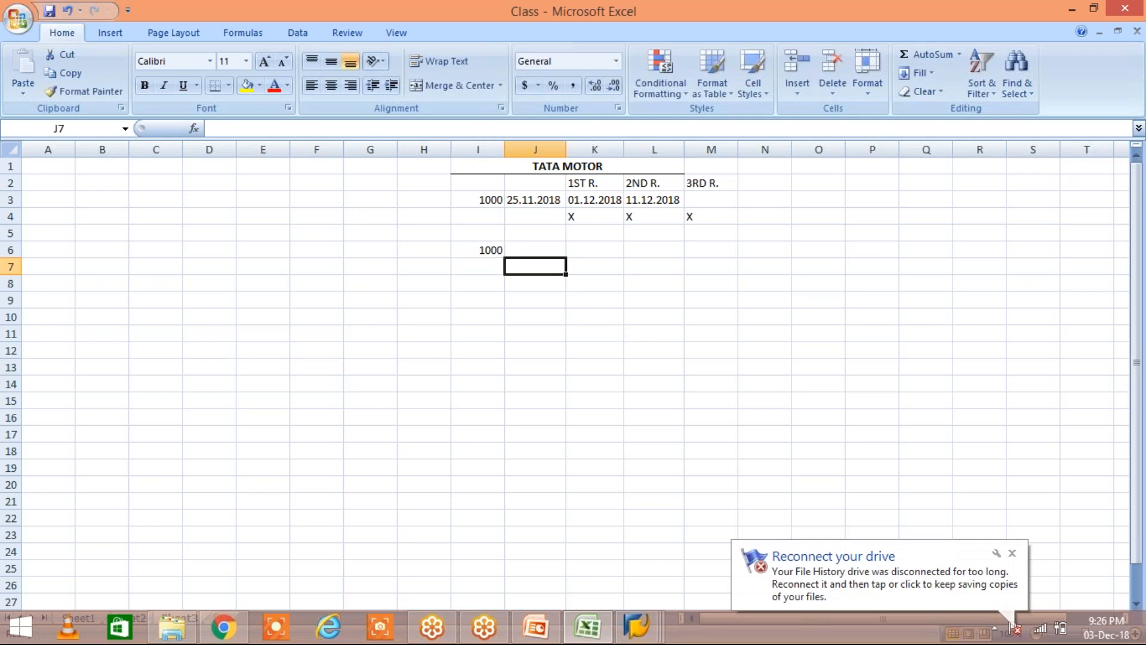
pyautogui.click(537, 250)
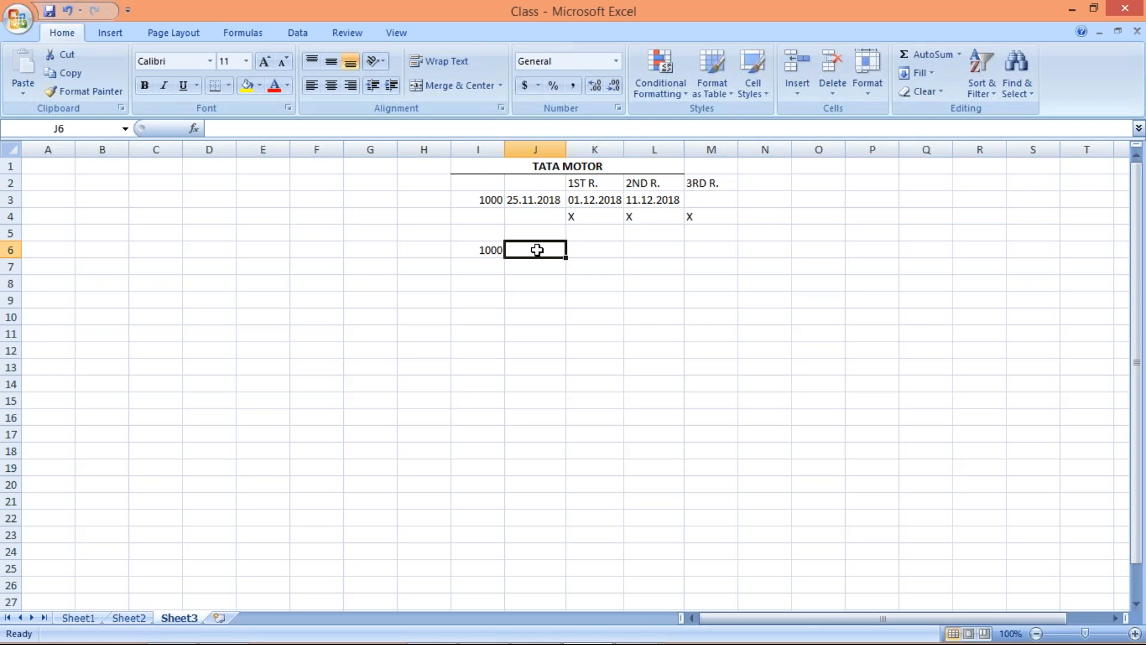
pyautogui.write('5')
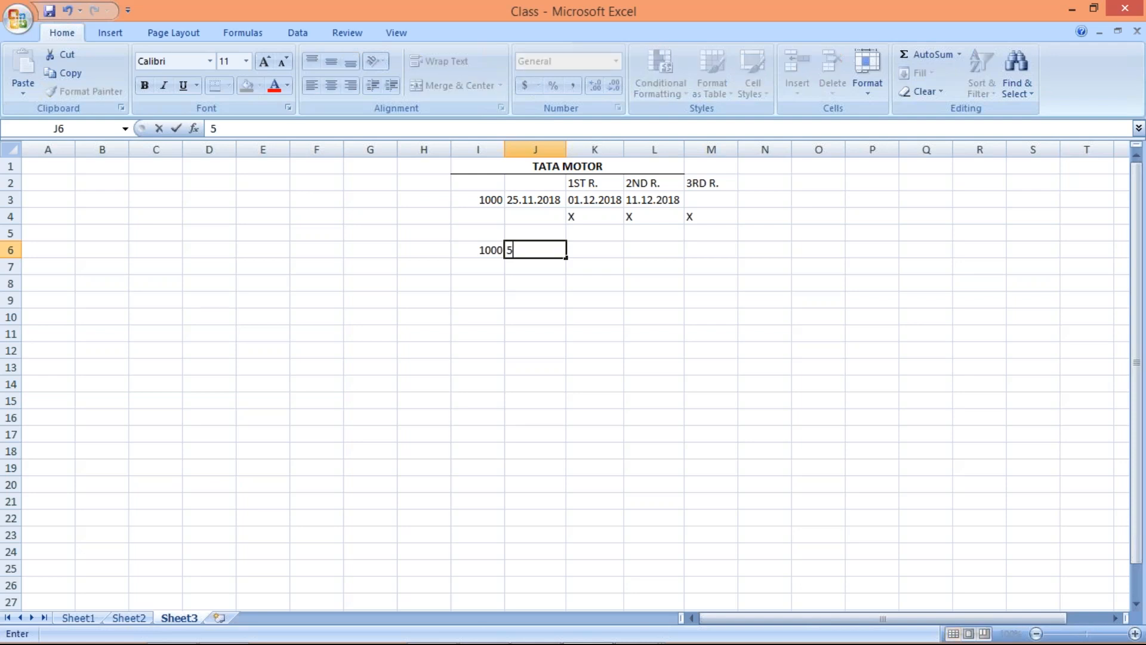
pyautogui.press('Return')
pyautogui.click(588, 249)
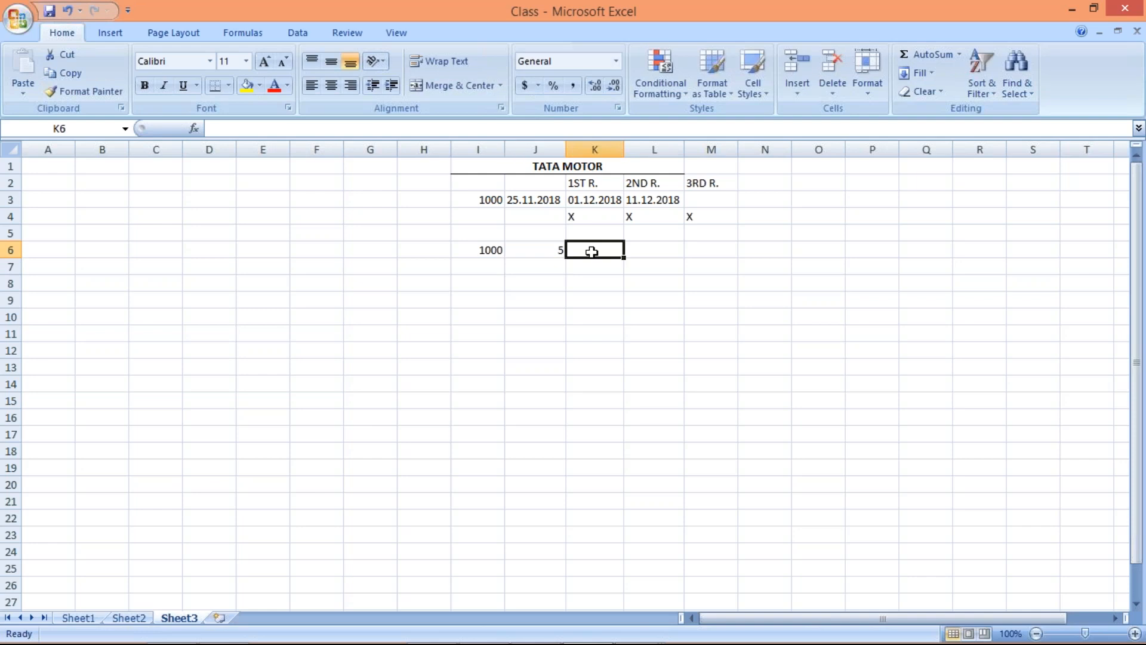
pyautogui.click(541, 249)
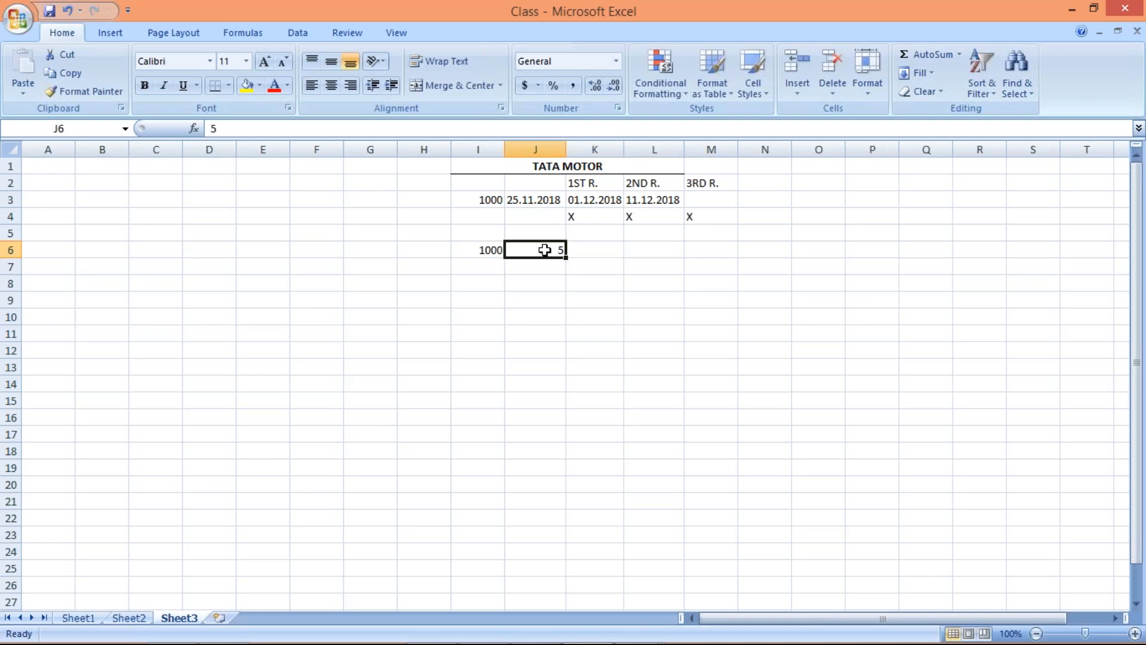
# Enter 15 in cell K6 and 25 in cell L6 to complete the series of days
pyautogui.click(610, 251)
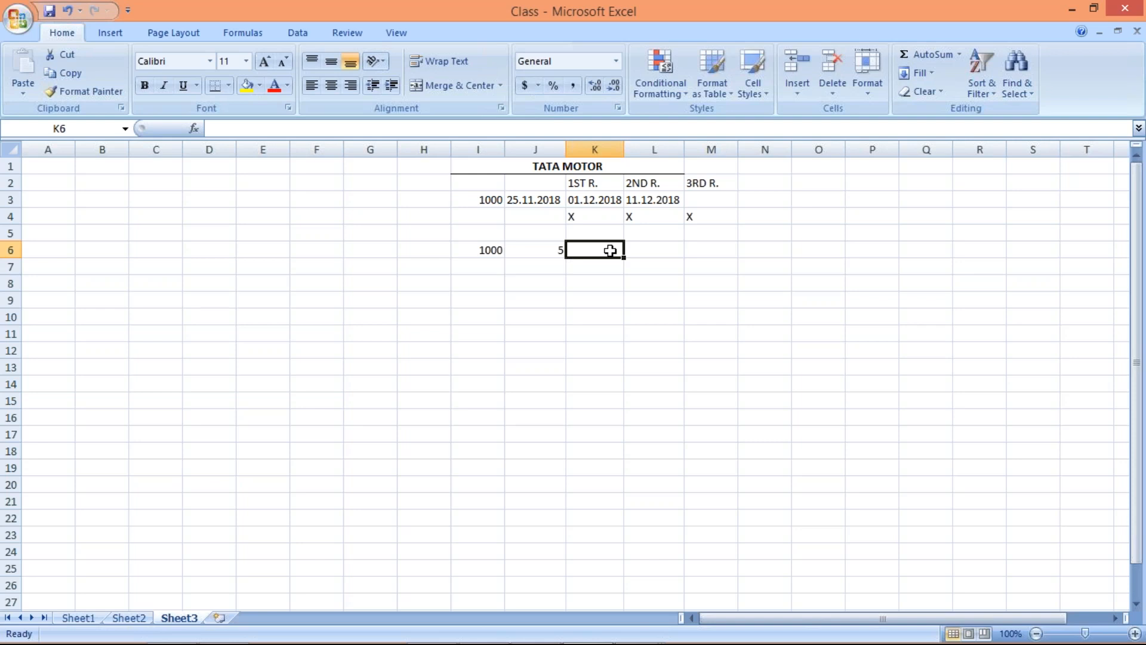
pyautogui.write('15')
pyautogui.press('Return')
pyautogui.click(541, 250)
pyautogui.click(609, 250)
pyautogui.click(670, 251)
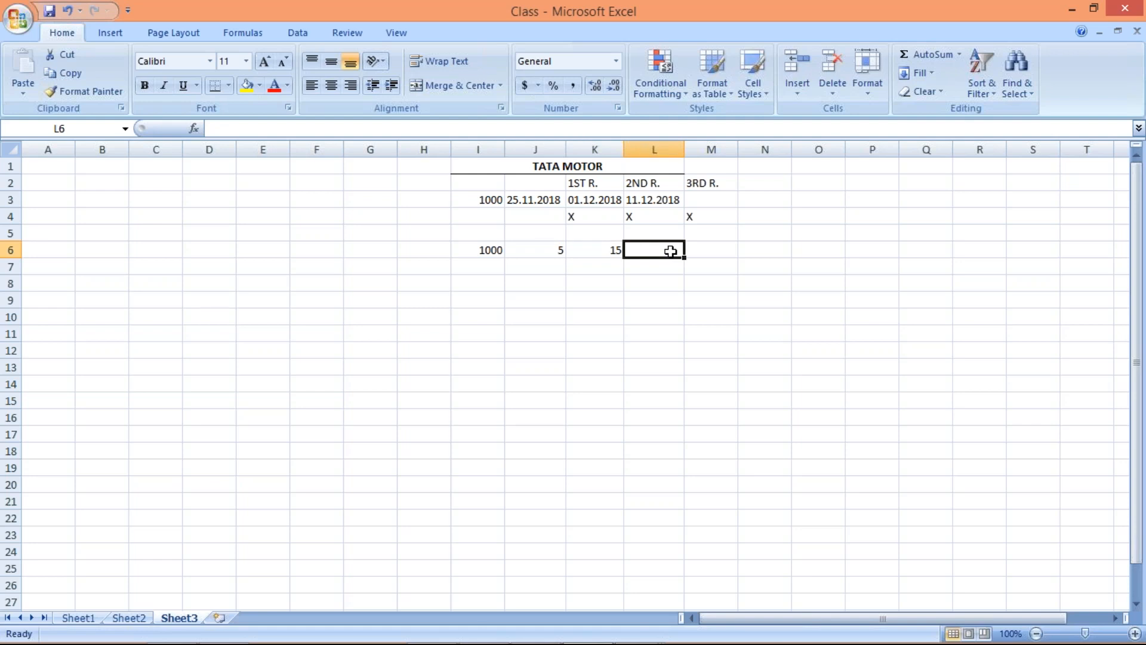
pyautogui.write('25')
pyautogui.press('Return')
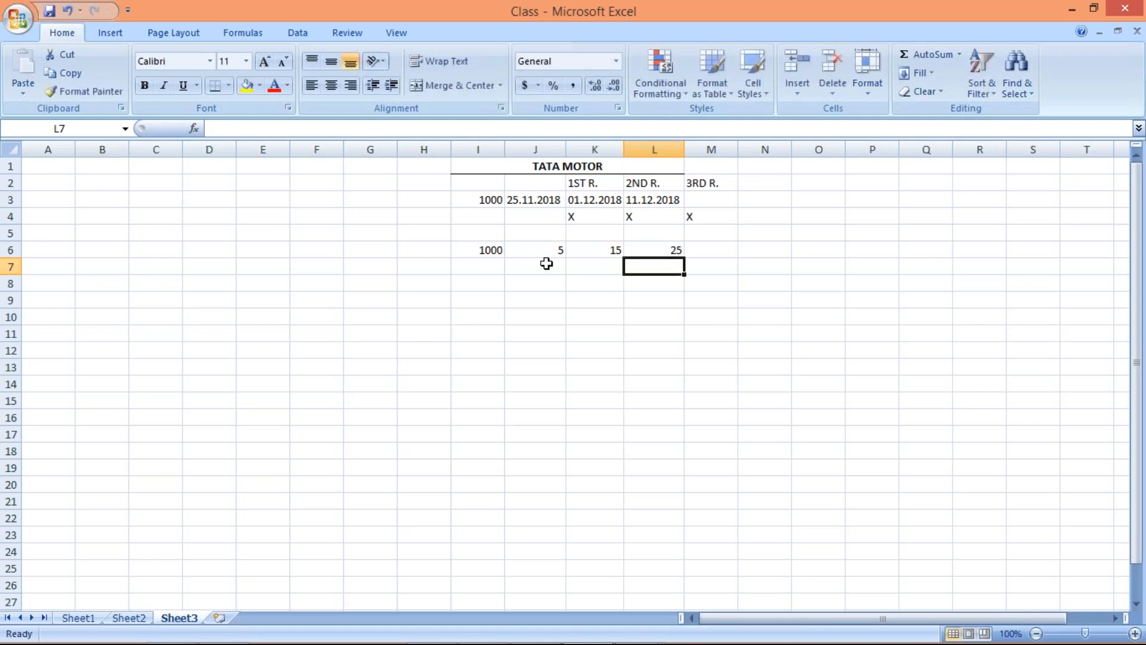
pyautogui.moveTo(543, 252); pyautogui.dragTo(668, 251)
pyautogui.click(657, 266)
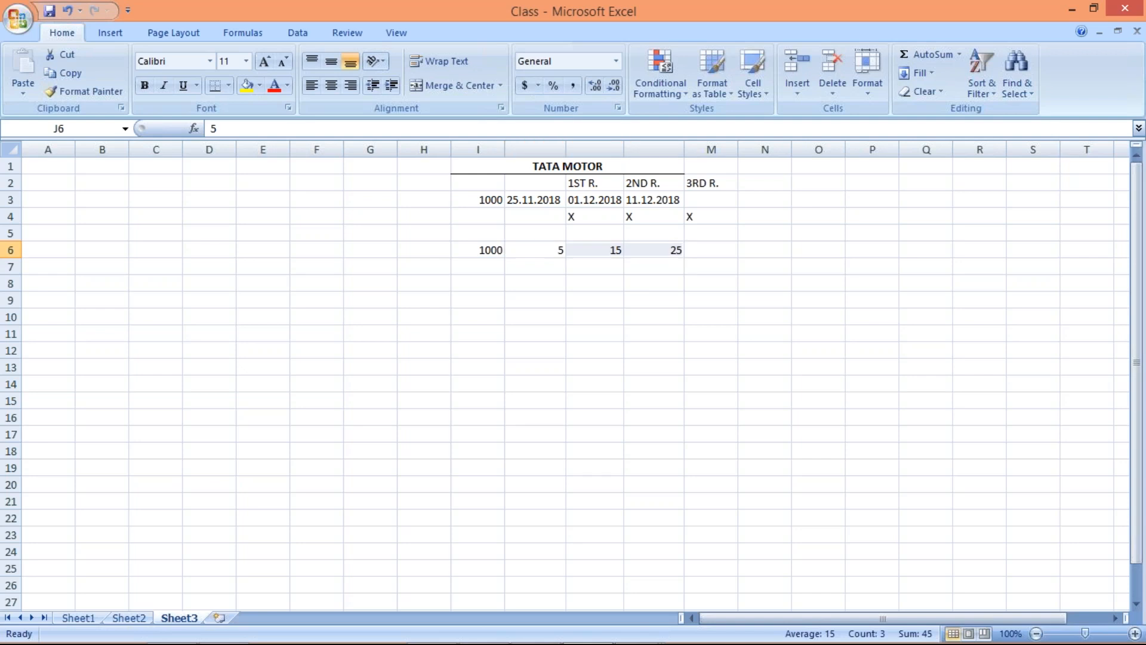
# Switch to the SAP dunning procedure and review the days in arrears for dunning levels 1 to 3
pyautogui.hotkey('alt', 'Tab')
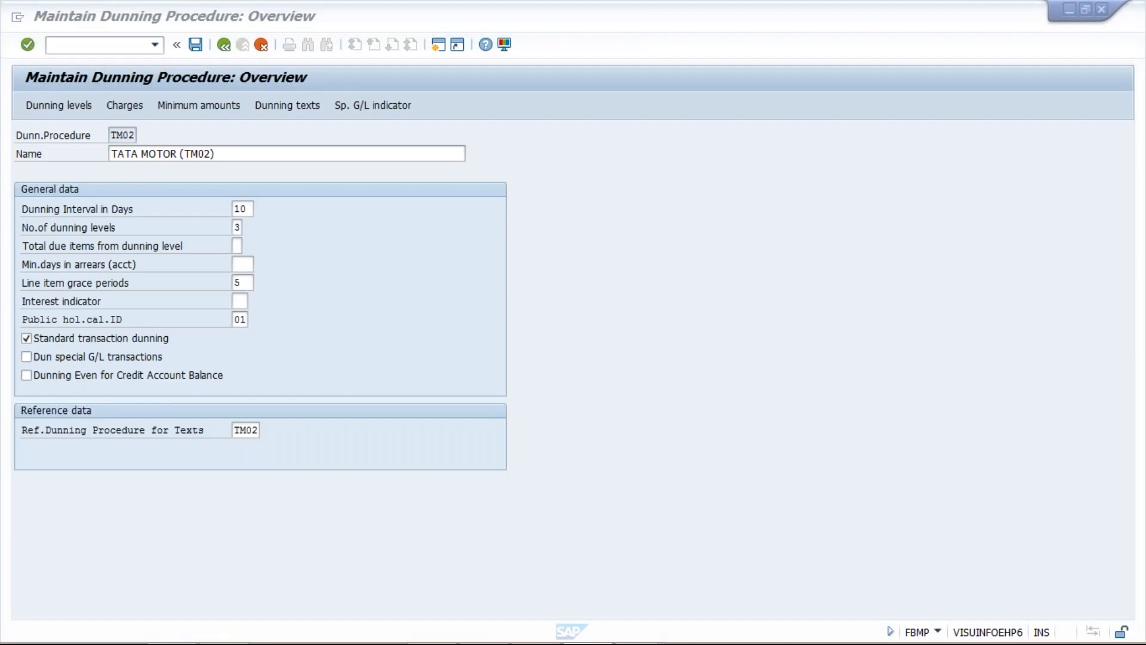
pyautogui.click(66, 106)
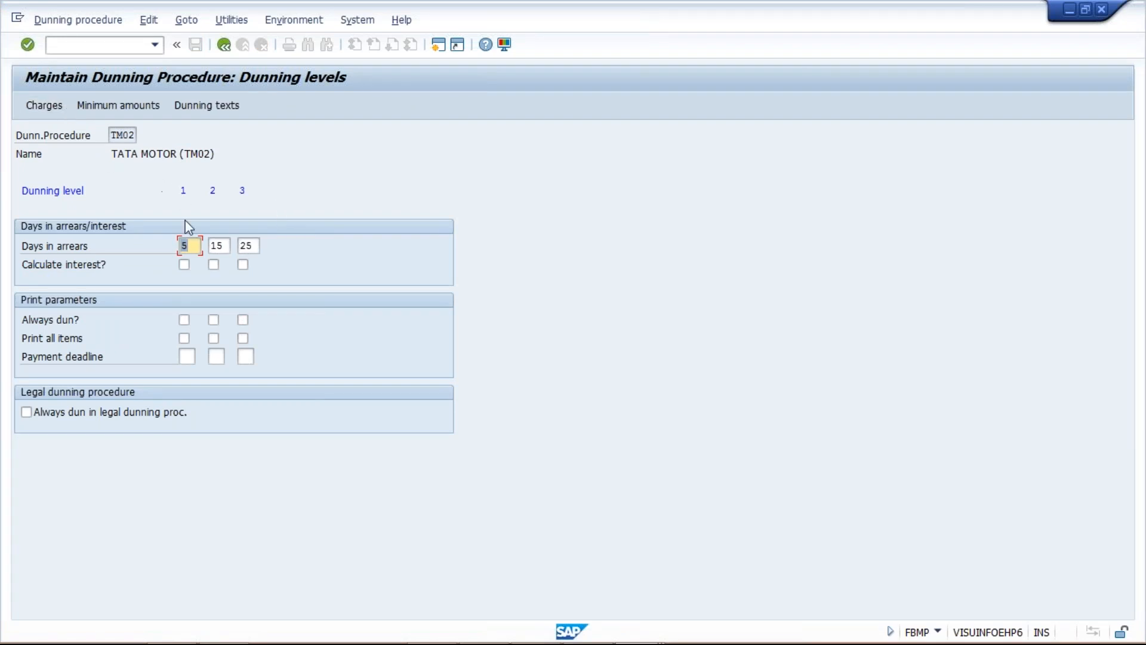
pyautogui.click(195, 247)
pyautogui.click(225, 246)
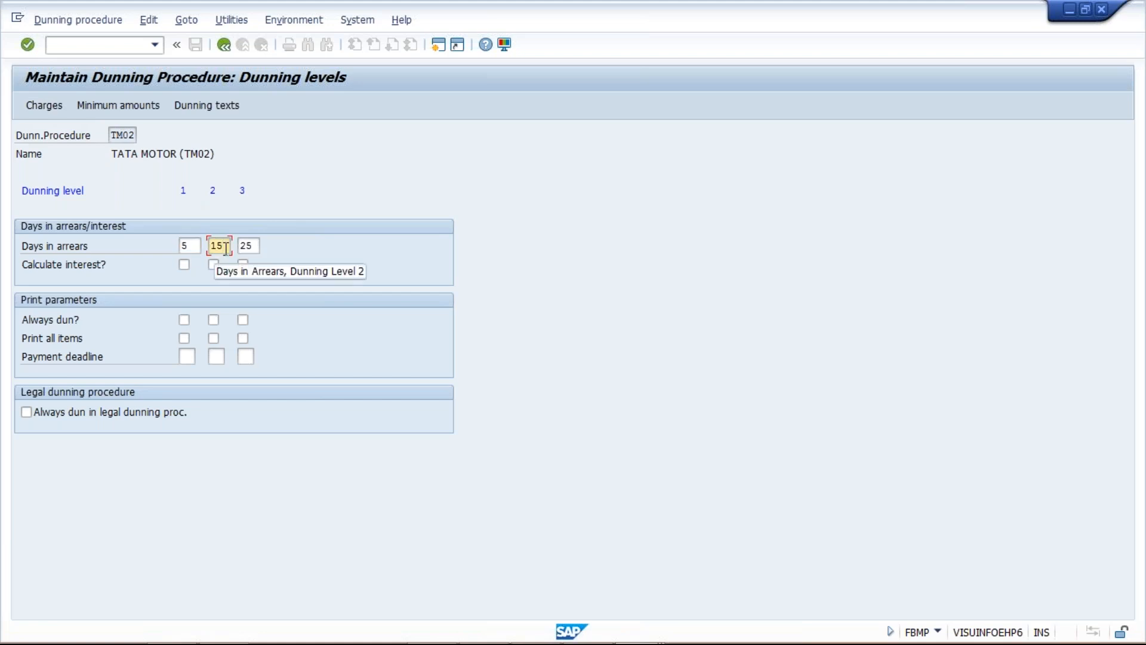
pyautogui.click(253, 246)
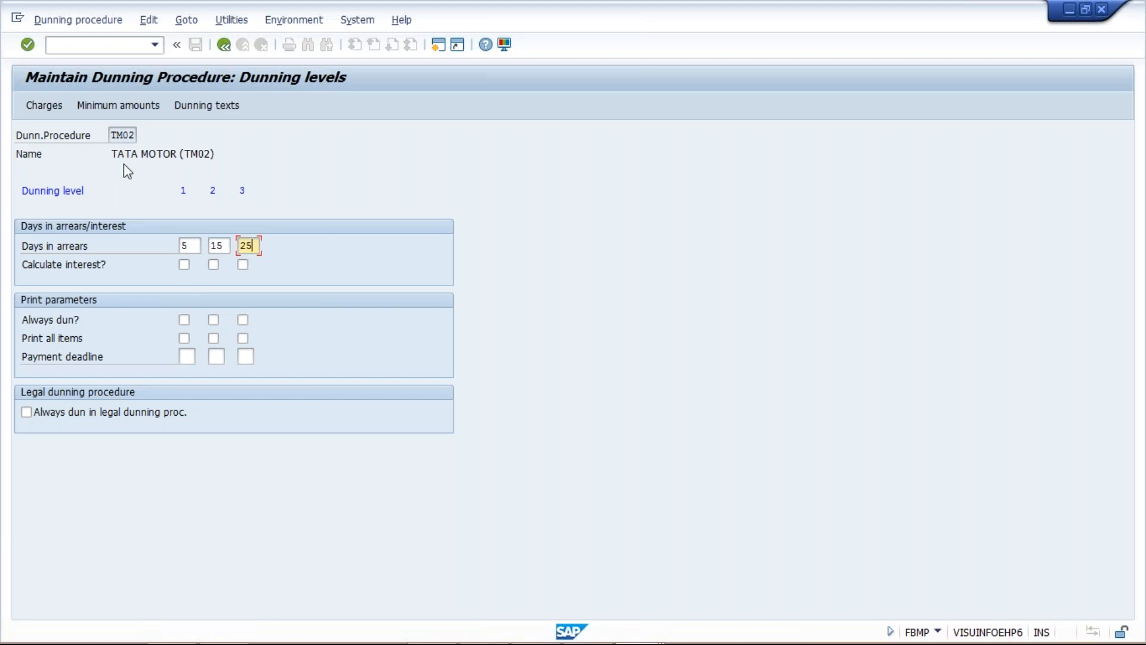
# Open the dunning charges of procedure TM02 for the currency INR
pyautogui.click(110, 108)
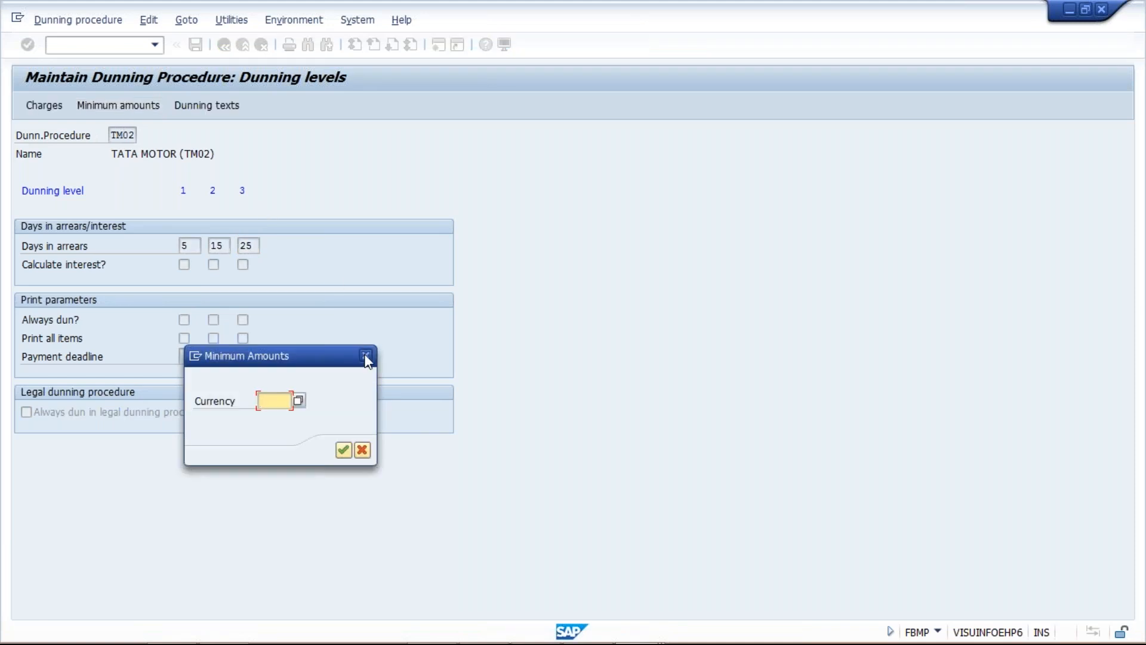
pyautogui.click(366, 356)
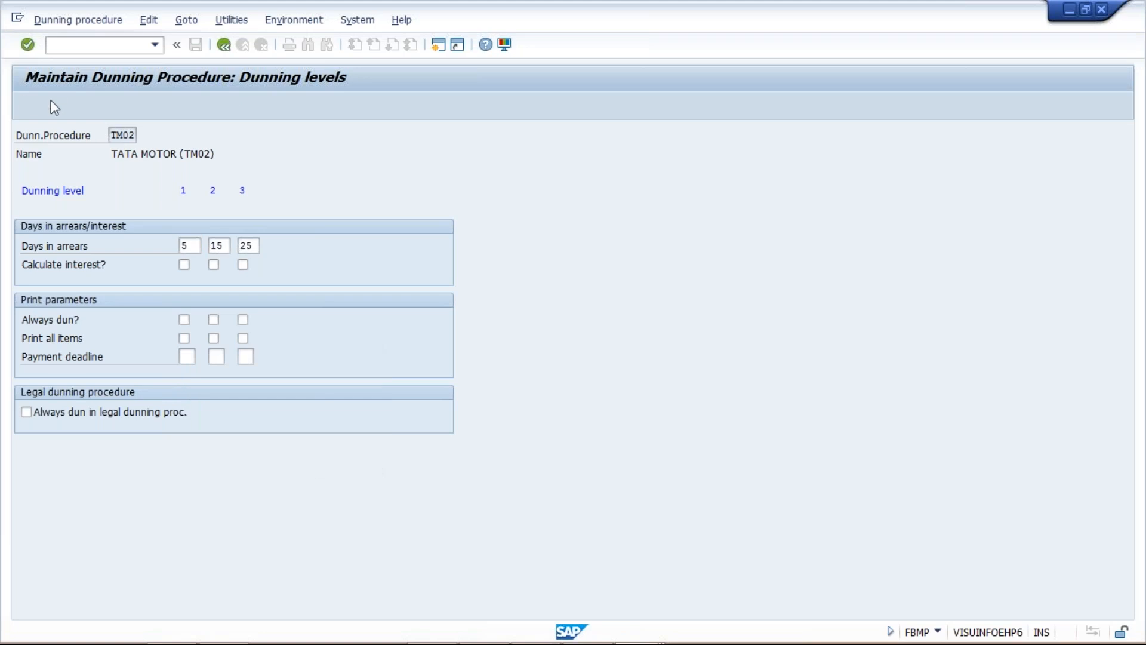
pyautogui.click(54, 107)
pyautogui.write('INR')
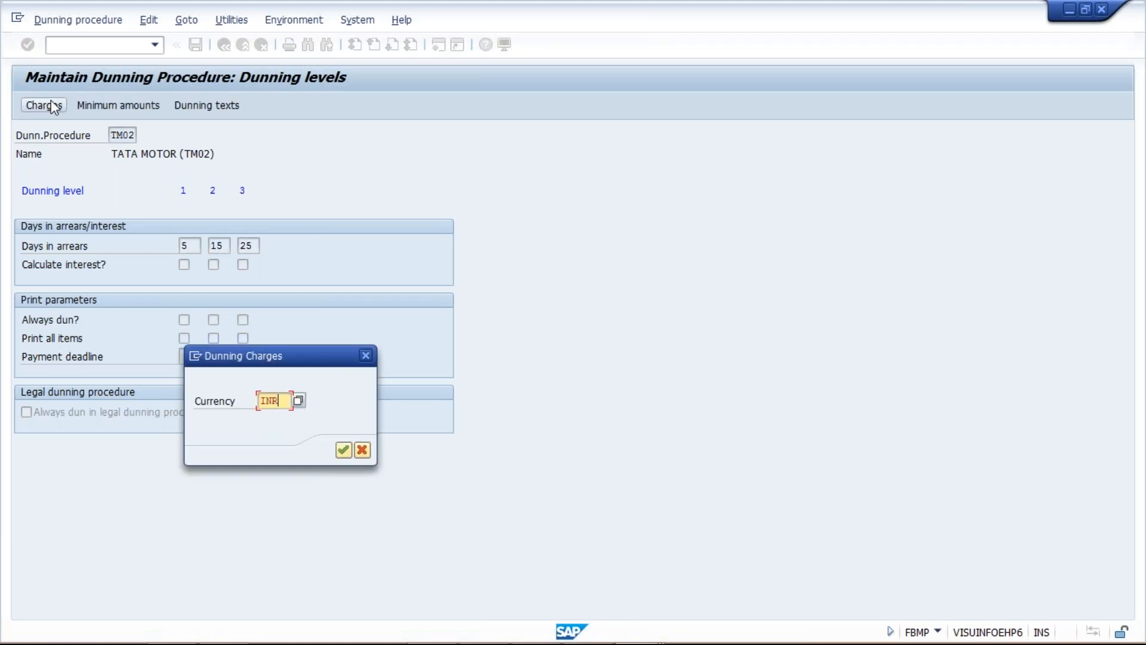
pyautogui.press('Return')
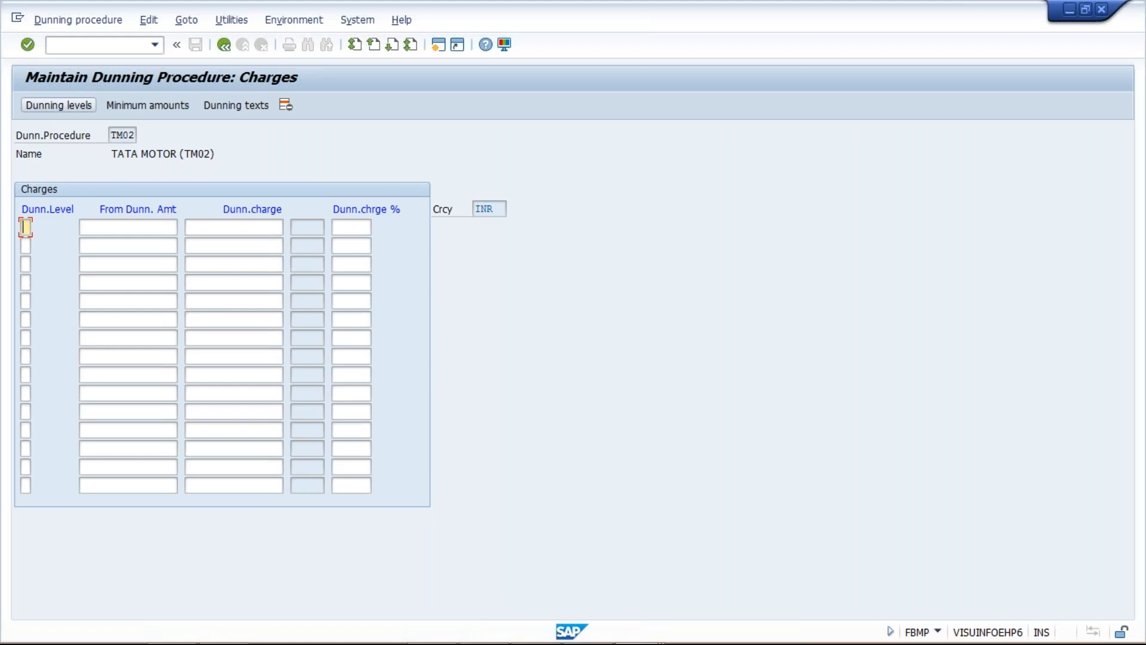
# Enter dunning levels 1, 2 and 3 in the first three rows of the charges table
pyautogui.write('1')
pyautogui.click(26, 246)
pyautogui.write('2')
pyautogui.click(24, 263)
pyautogui.write('3')
# Enter dunning charges of 100 for level 1, 150 for level 2 and 200 for level 3
pyautogui.click(233, 226)
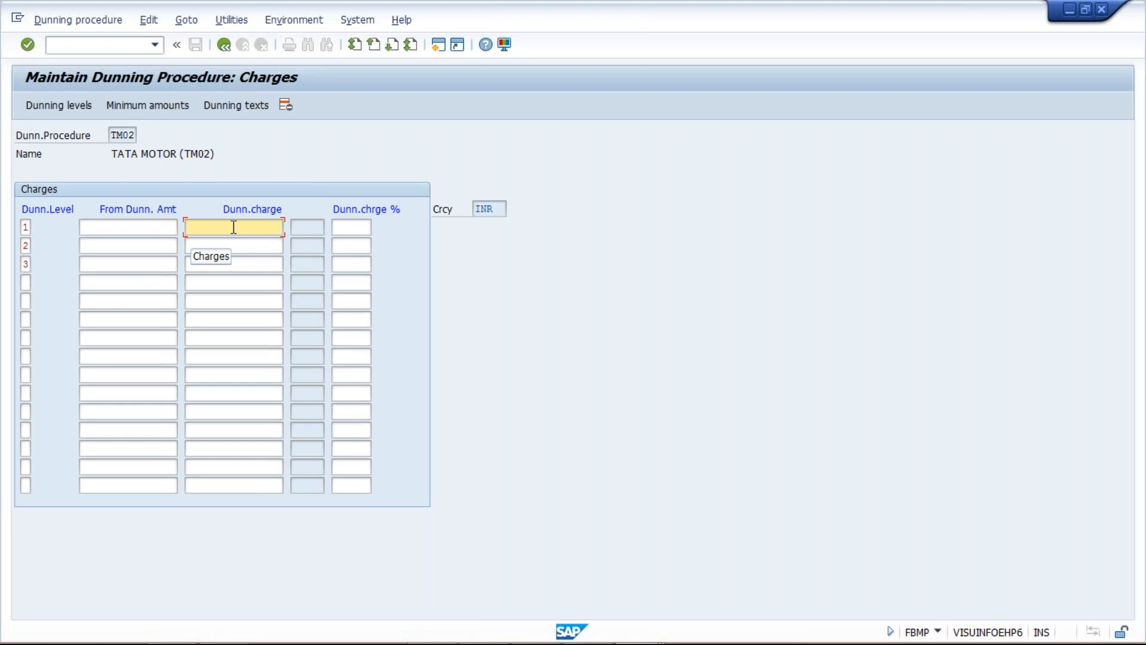
pyautogui.write('100')
pyautogui.press('Down')
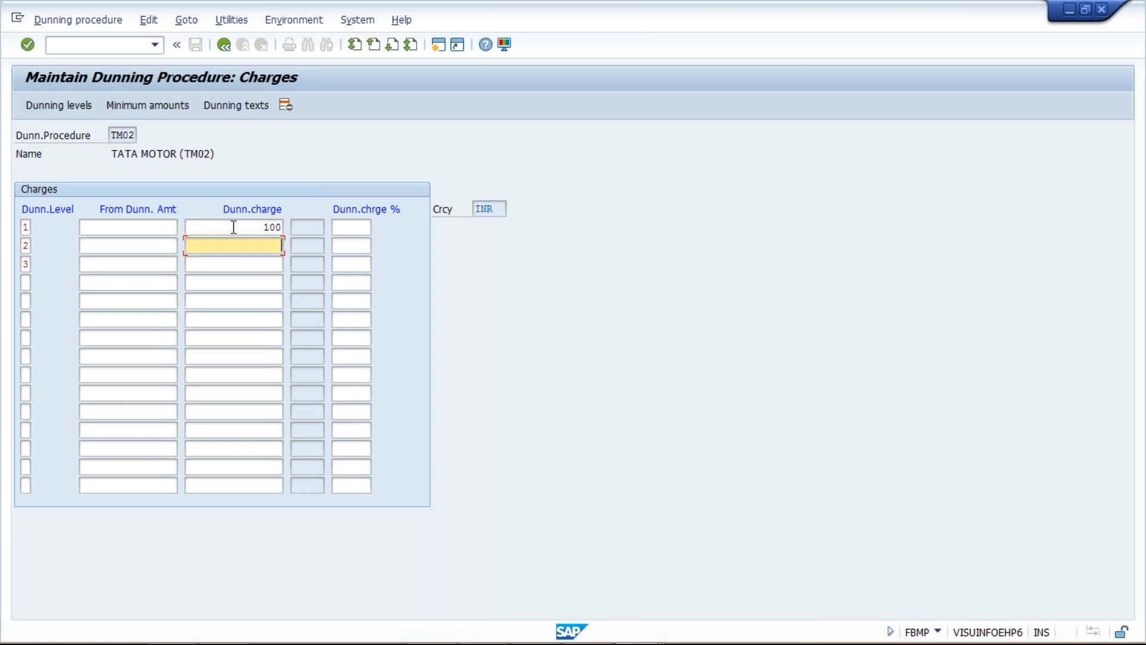
pyautogui.write('150')
pyautogui.press('Down')
pyautogui.write('200')
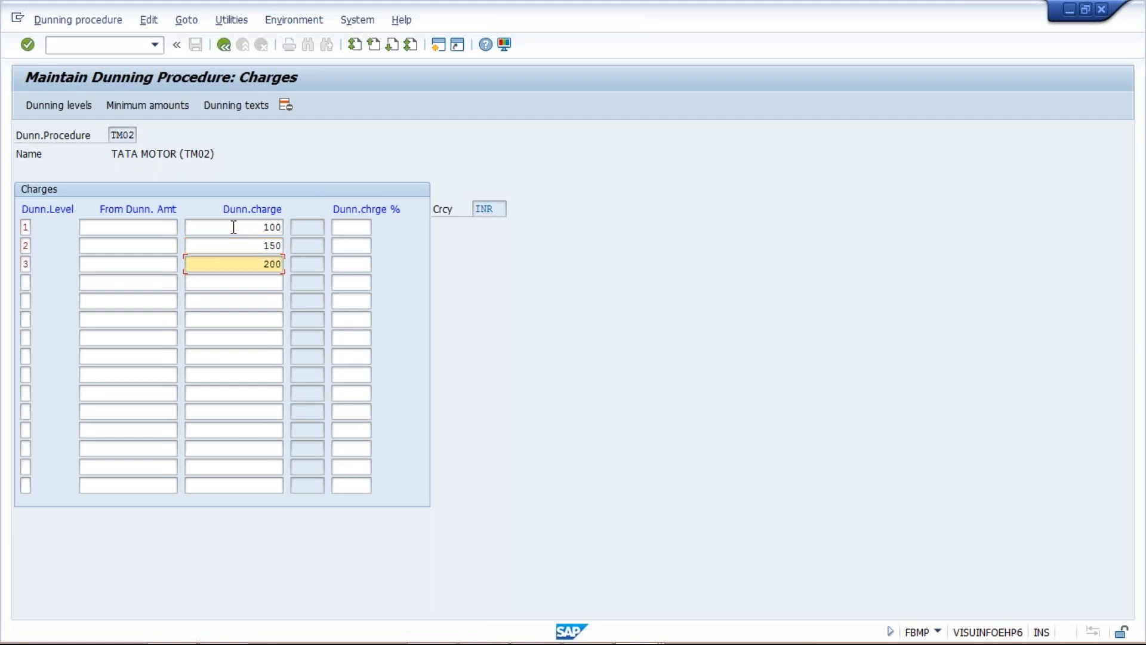
# Change the dunning charge to 200 for level 2 and 300 for level 3
pyautogui.click(255, 241)
pyautogui.hotkey('shift', 'Home')
pyautogui.write('200')
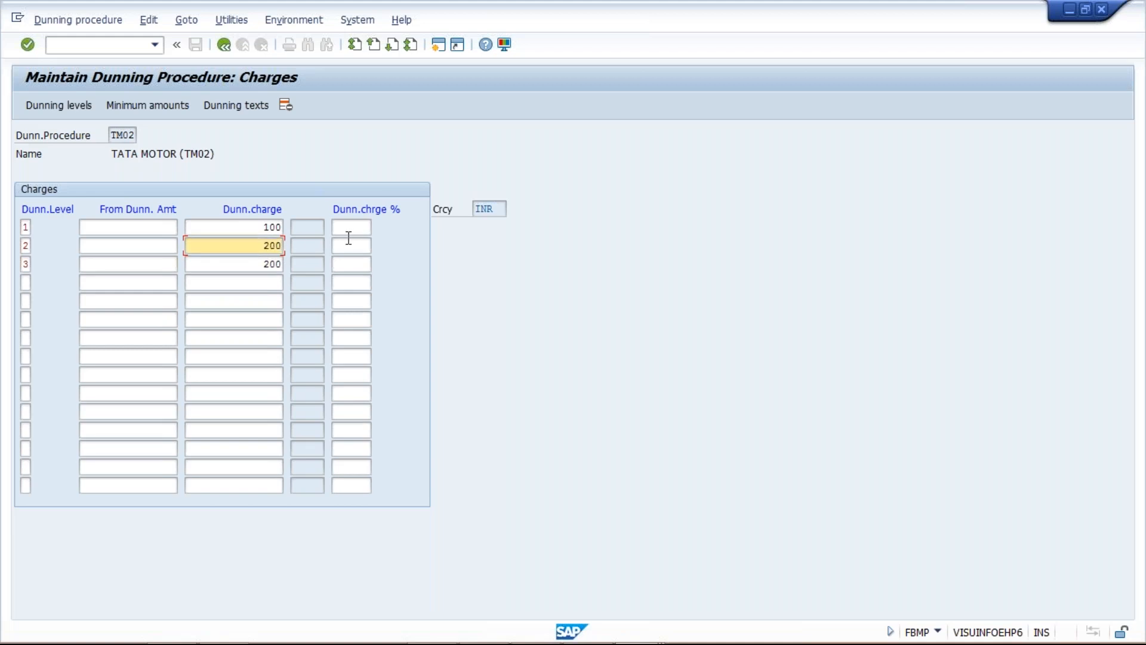
pyautogui.press('Tab')
pyautogui.press('Tab')
pyautogui.press('Tab')
pyautogui.press('Tab')
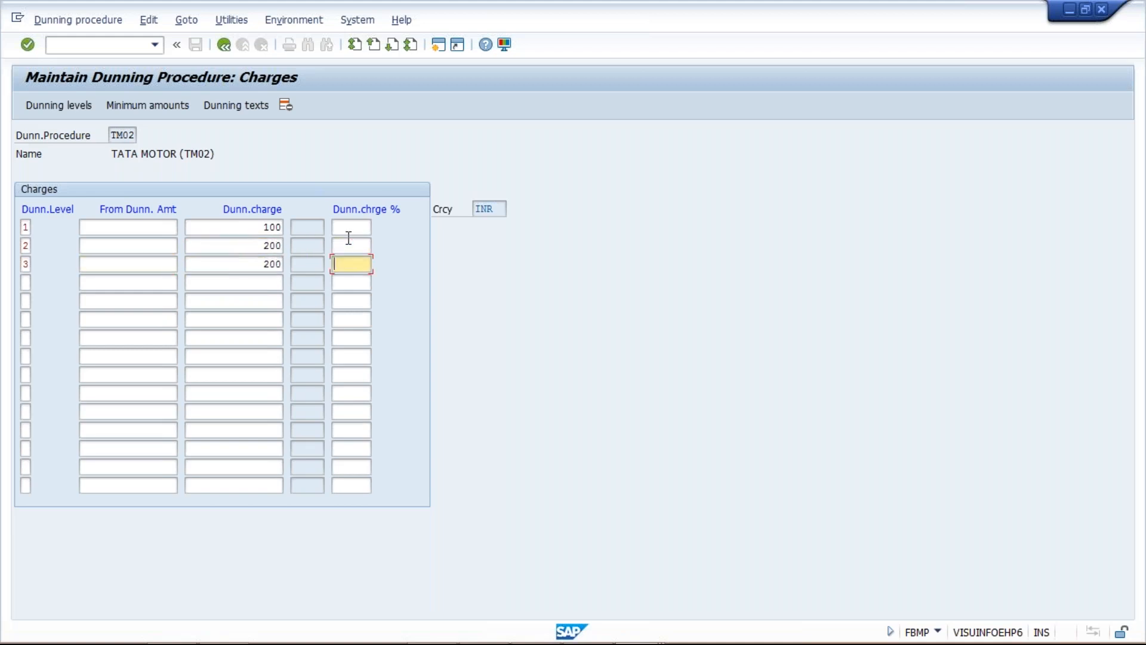
pyautogui.hotkey('shift', 'Tab')
pyautogui.write('300')
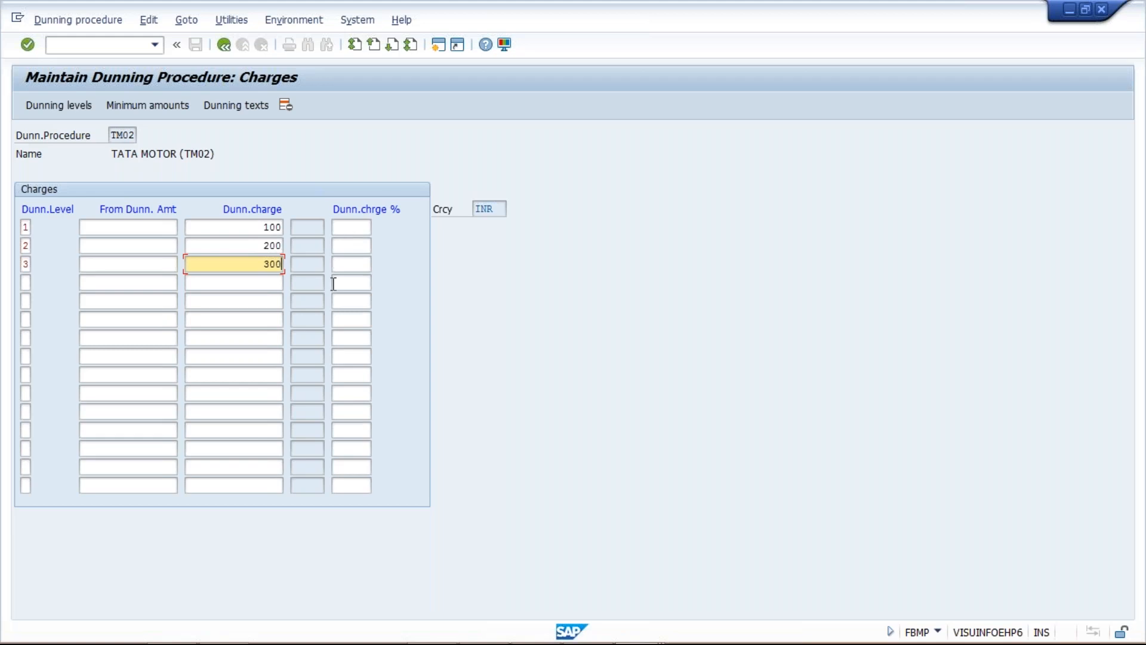
pyautogui.click(344, 228)
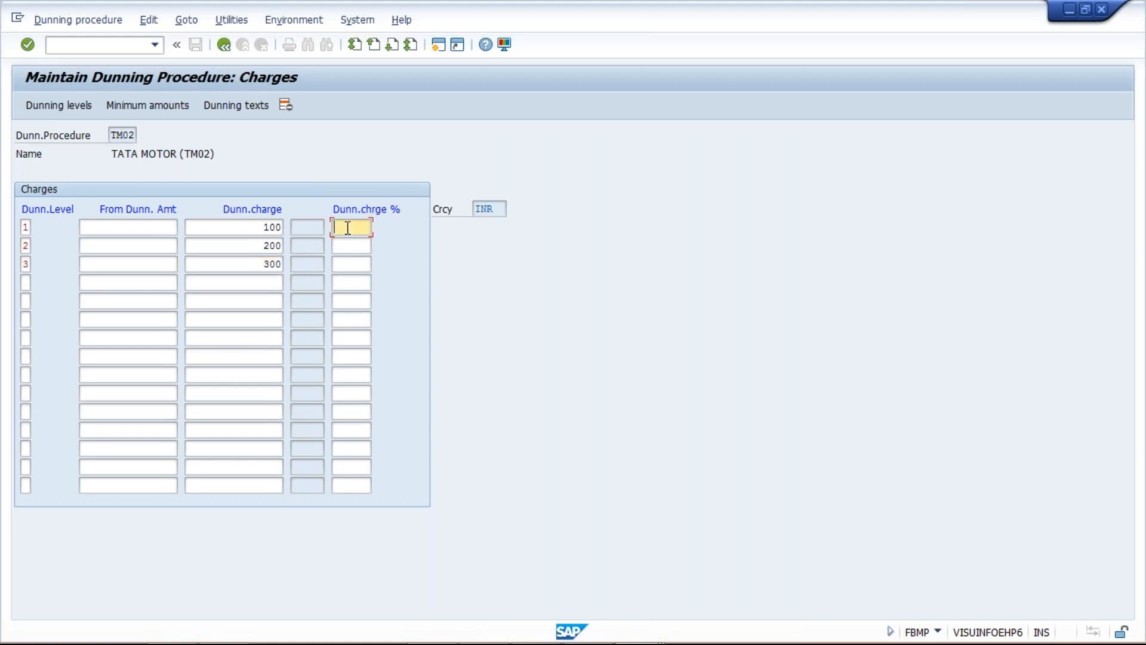
pyautogui.click(239, 226)
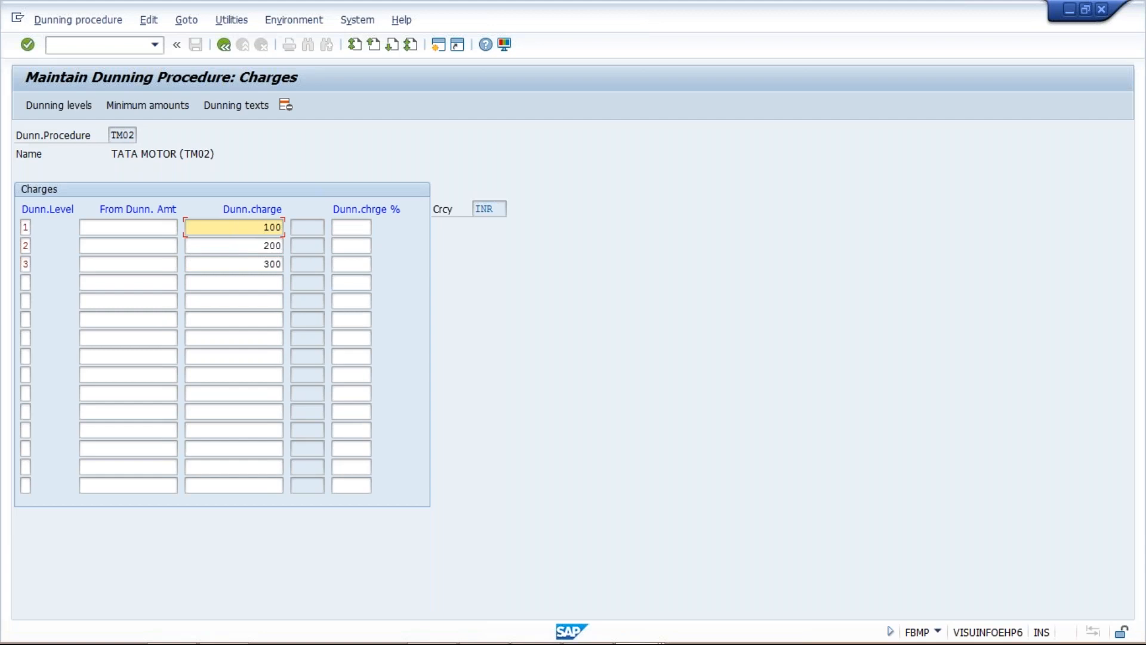
pyautogui.press('Down')
pyautogui.press('Down')
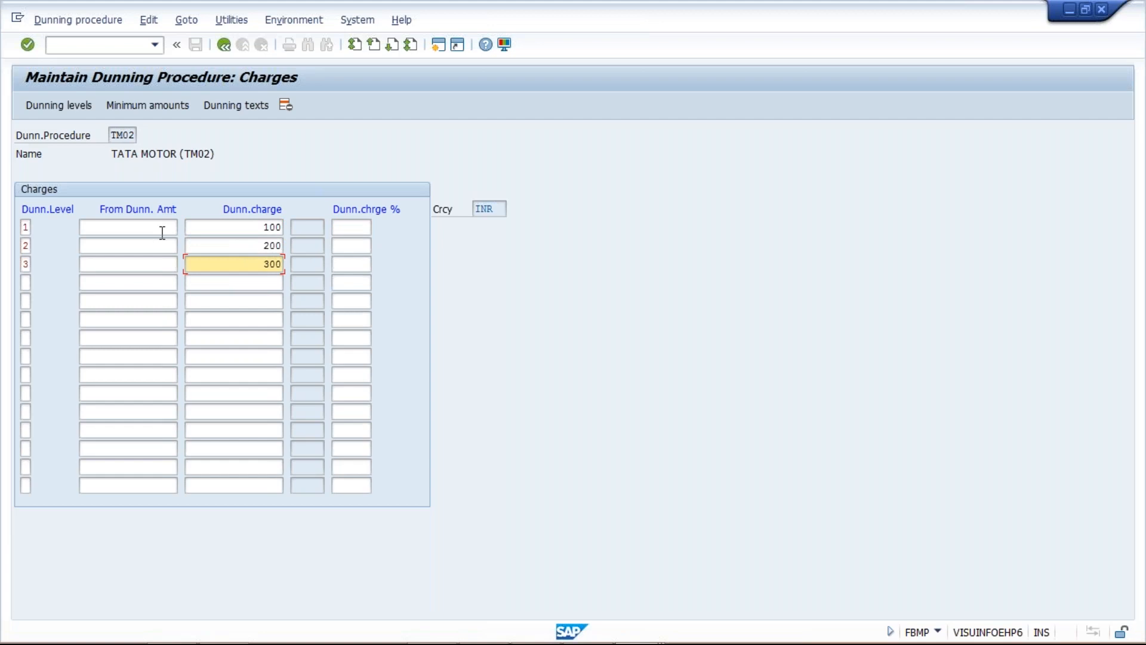
pyautogui.click(242, 224)
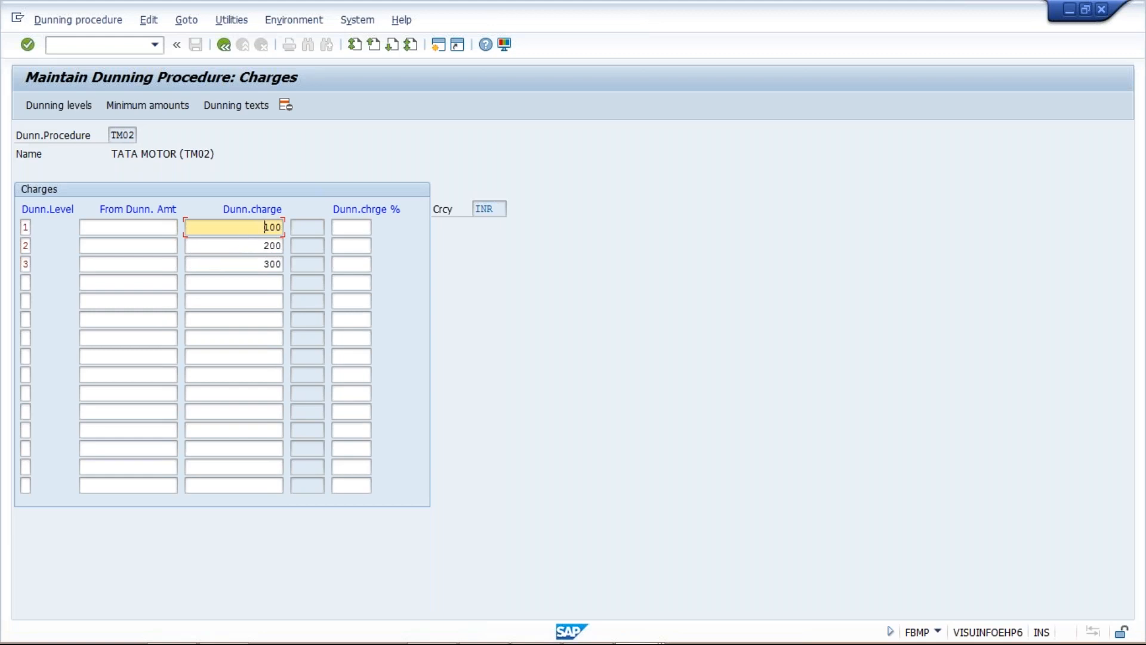
pyautogui.click(239, 269)
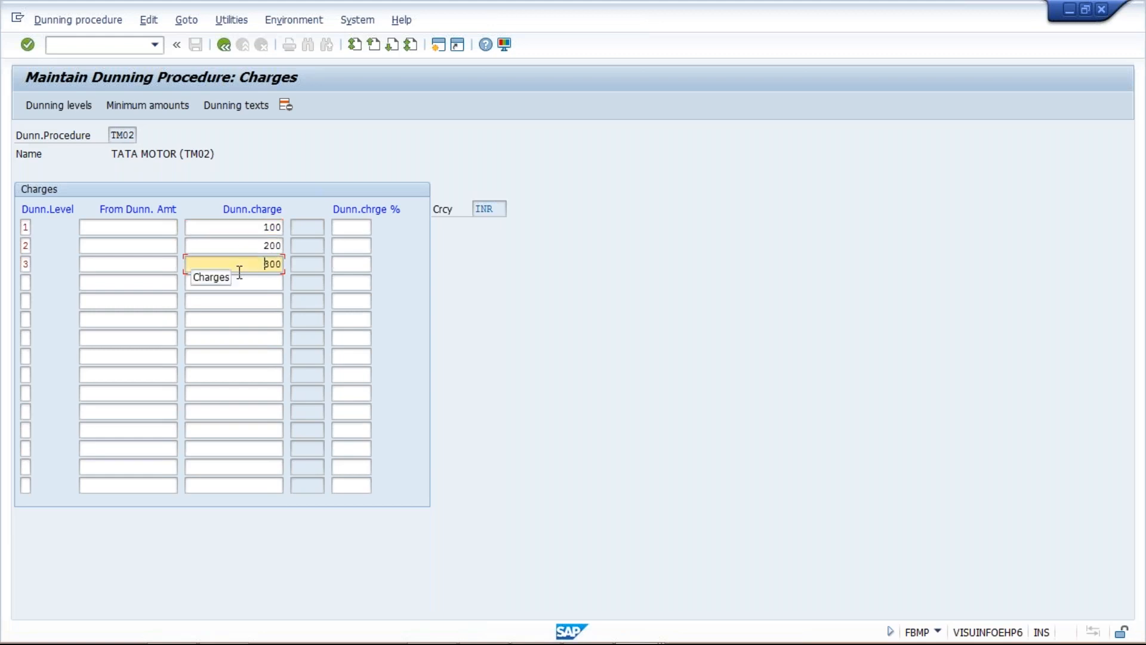
pyautogui.click(243, 229)
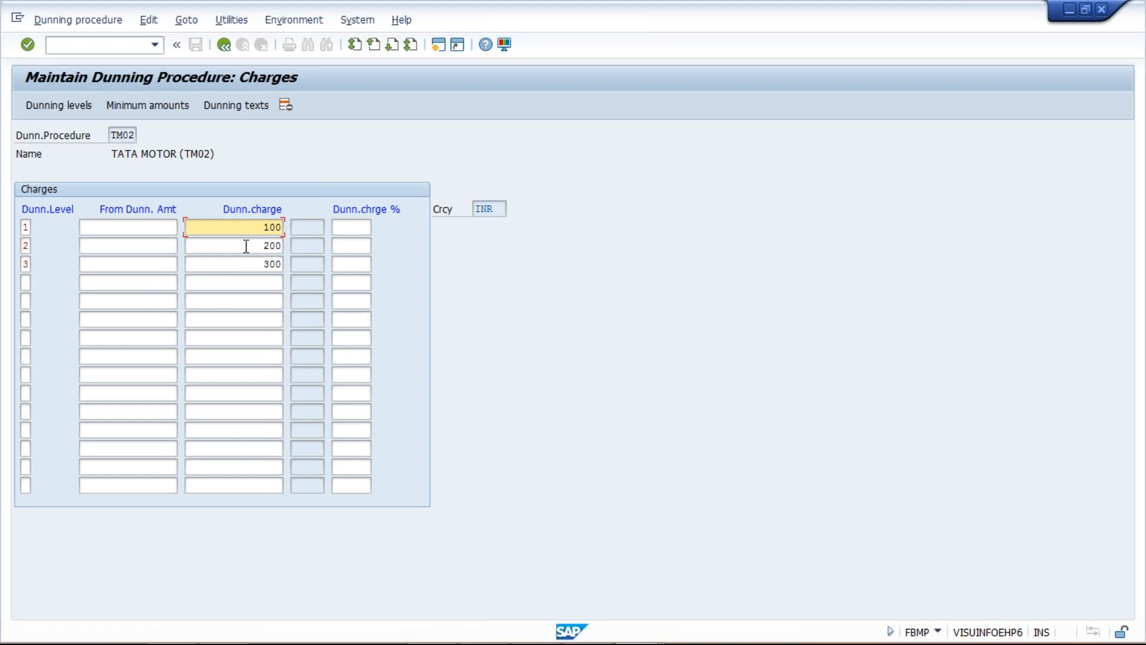
pyautogui.click(246, 246)
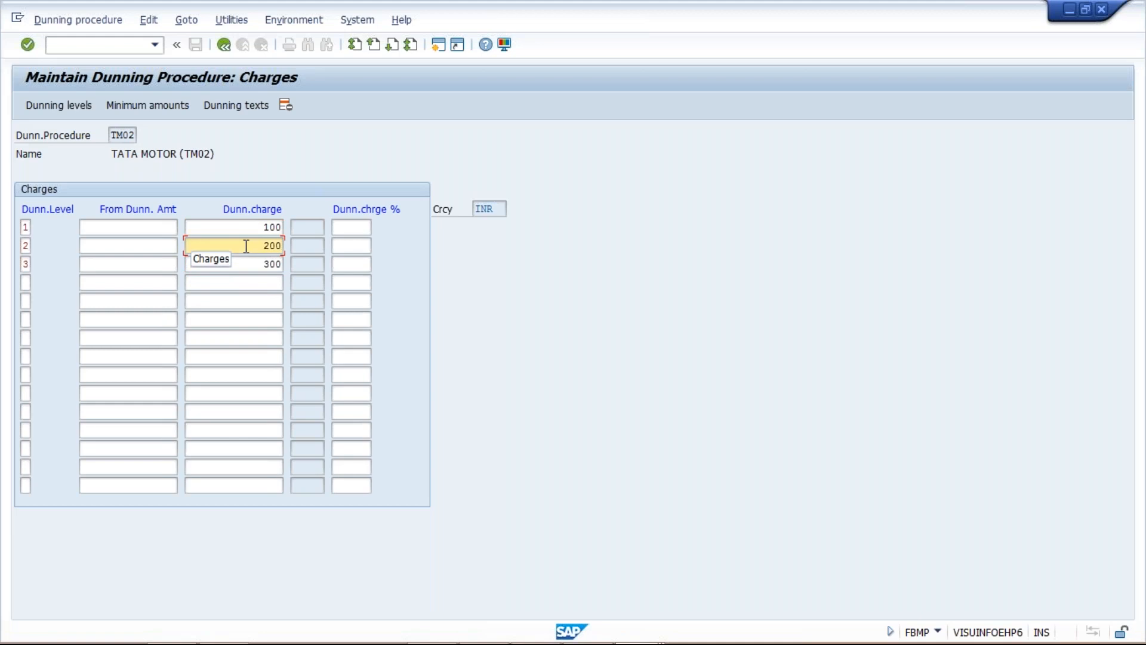
pyautogui.click(212, 228)
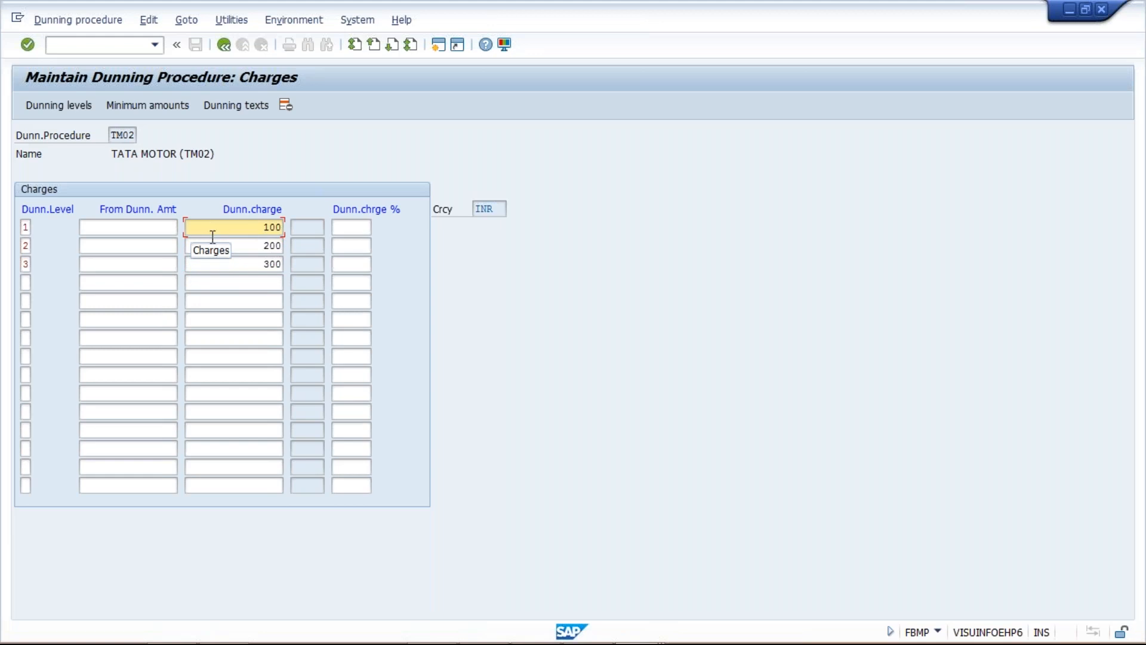
# Enter 500 as the from dunning amount for dunning levels 1, 2 and 3 in the charges table
pyautogui.click(152, 229)
pyautogui.write('500')
pyautogui.press('Down')
pyautogui.write('500')
pyautogui.press('Down')
pyautogui.write('5')
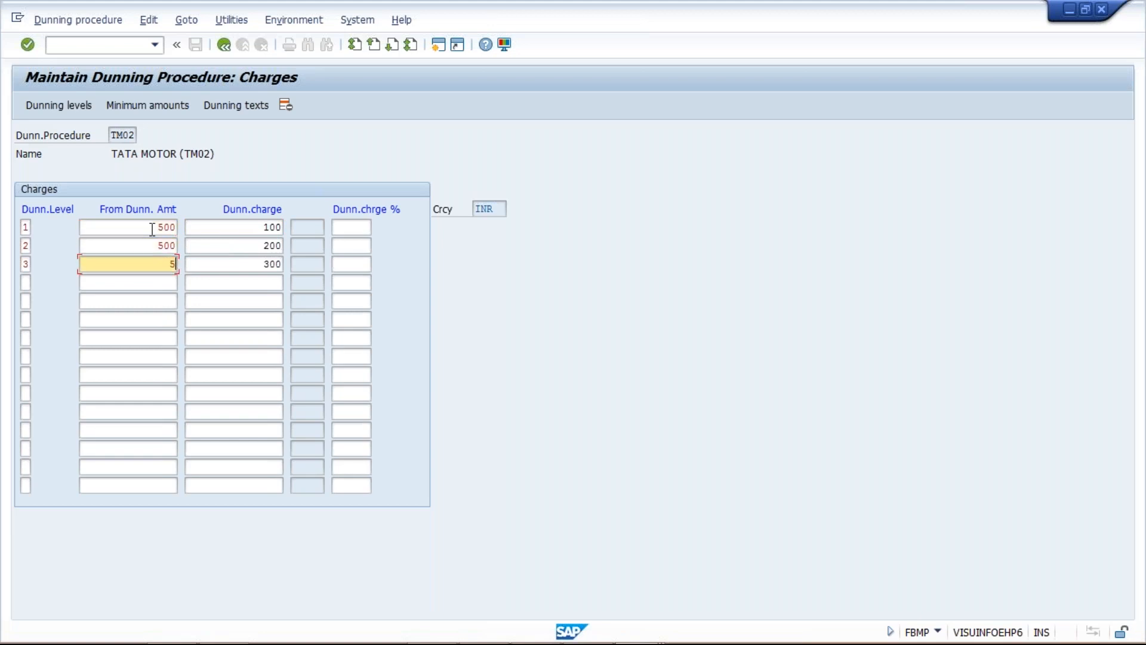
pyautogui.write('00')
pyautogui.click(232, 228)
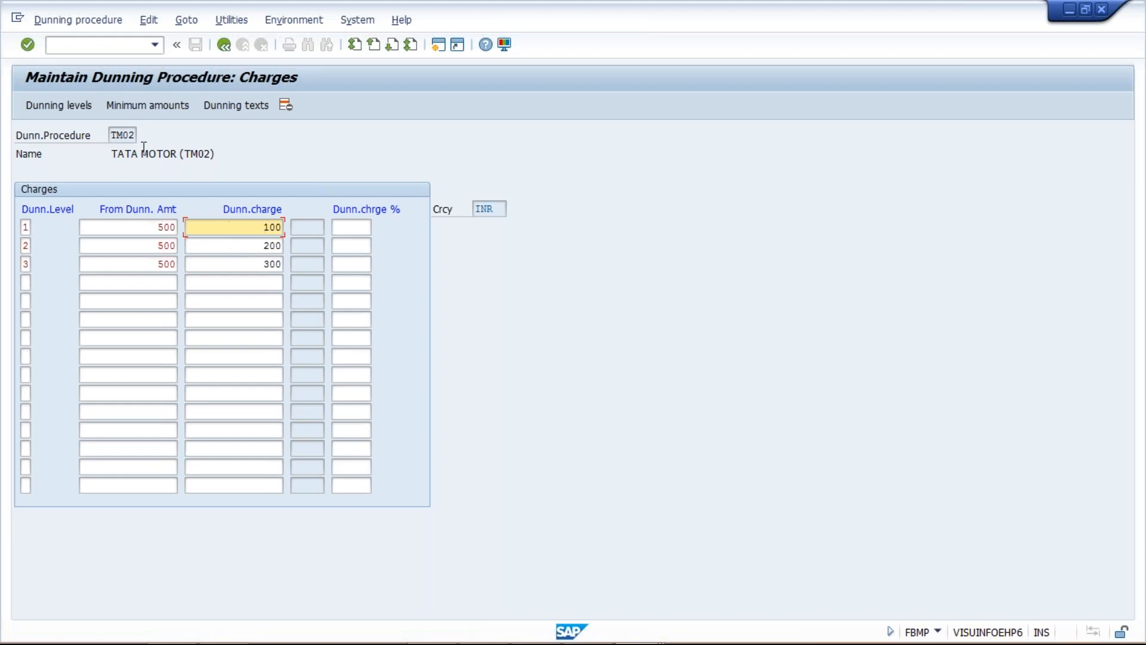
# Open the minimum amounts of dunning procedure TM02 for the currency INR
pyautogui.click(147, 109)
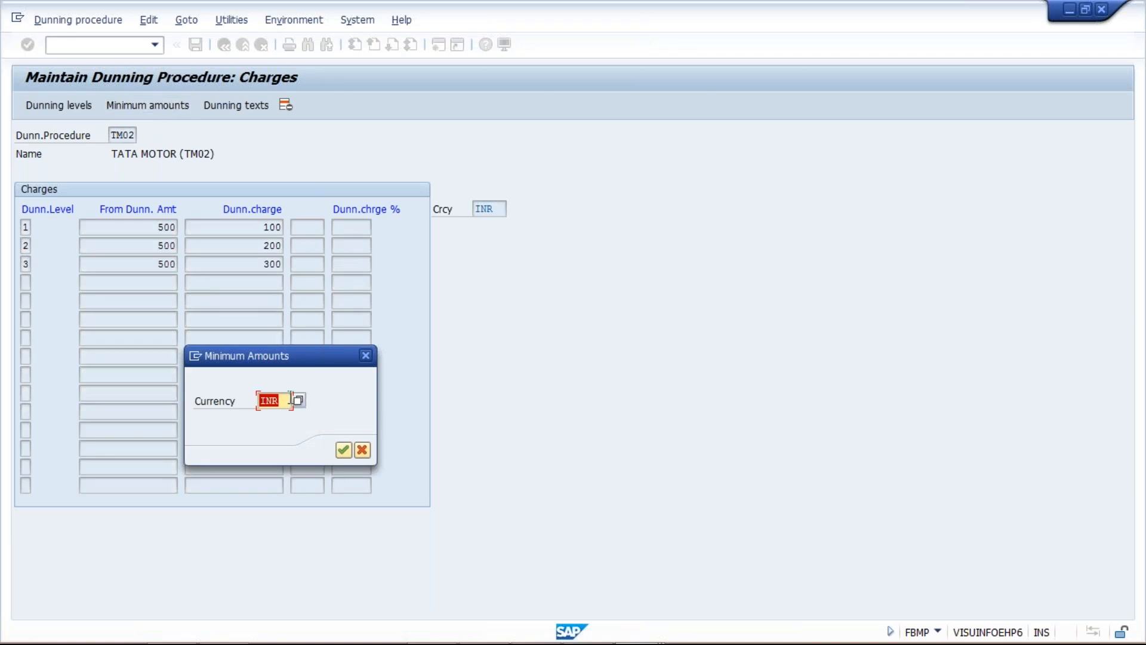
pyautogui.click(291, 399)
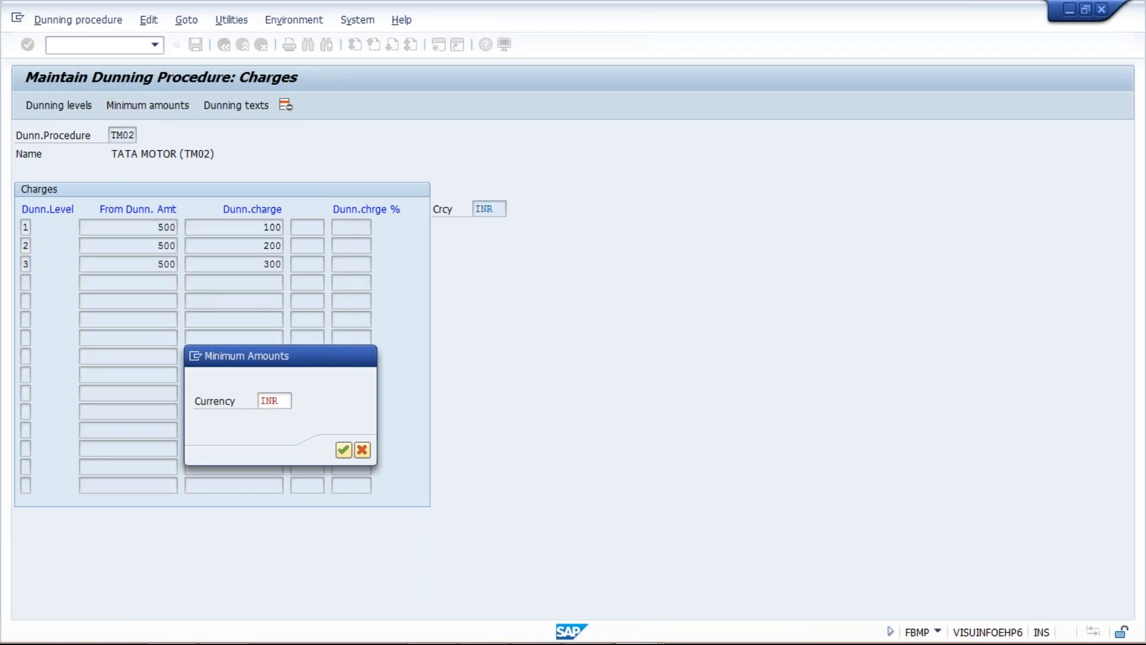
pyautogui.press('Return')
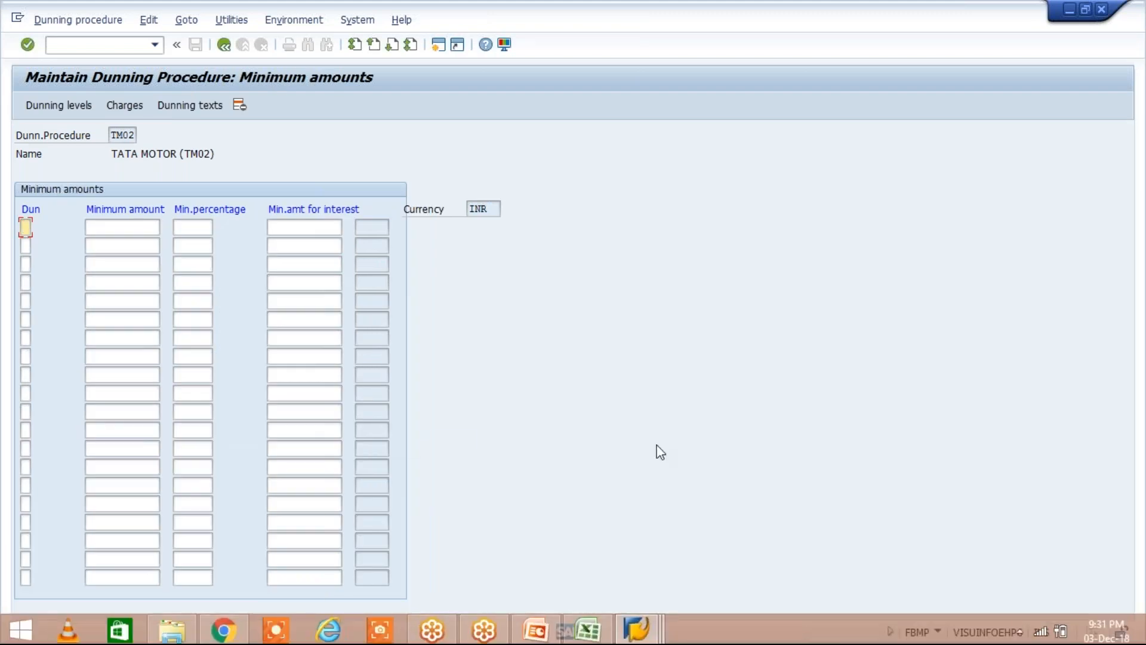
# Enter dunning levels 1, 2 and 3 in the first three rows of the minimum amounts table
pyautogui.write('1')
pyautogui.press('Down')
pyautogui.write('2')
pyautogui.press('Down')
pyautogui.write('3')
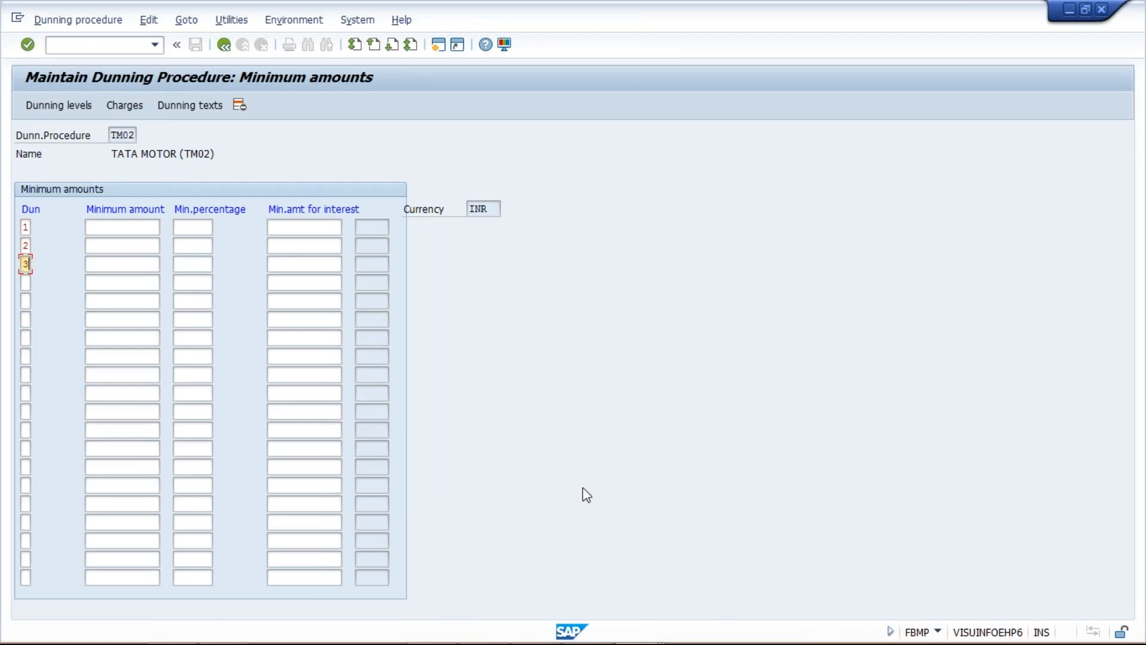
# Set the minimum amount to 500 for each of dunning levels 1, 2 and 3
pyautogui.click(142, 228)
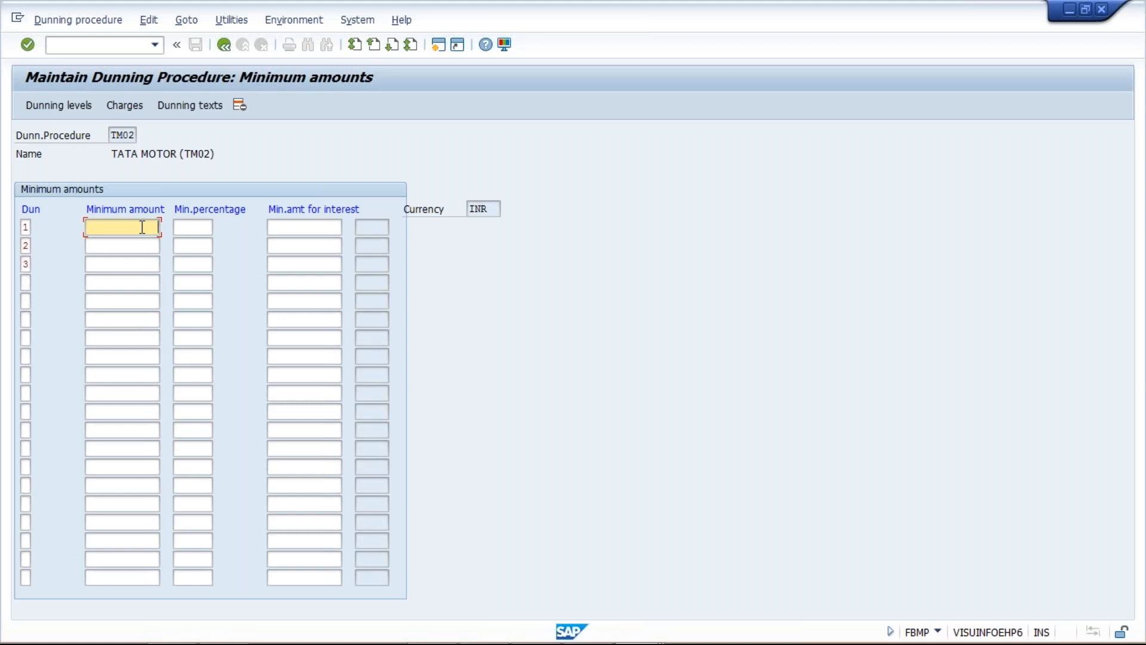
pyautogui.write('500')
pyautogui.press('Down')
pyautogui.write('500')
pyautogui.press('Down')
pyautogui.write('500')
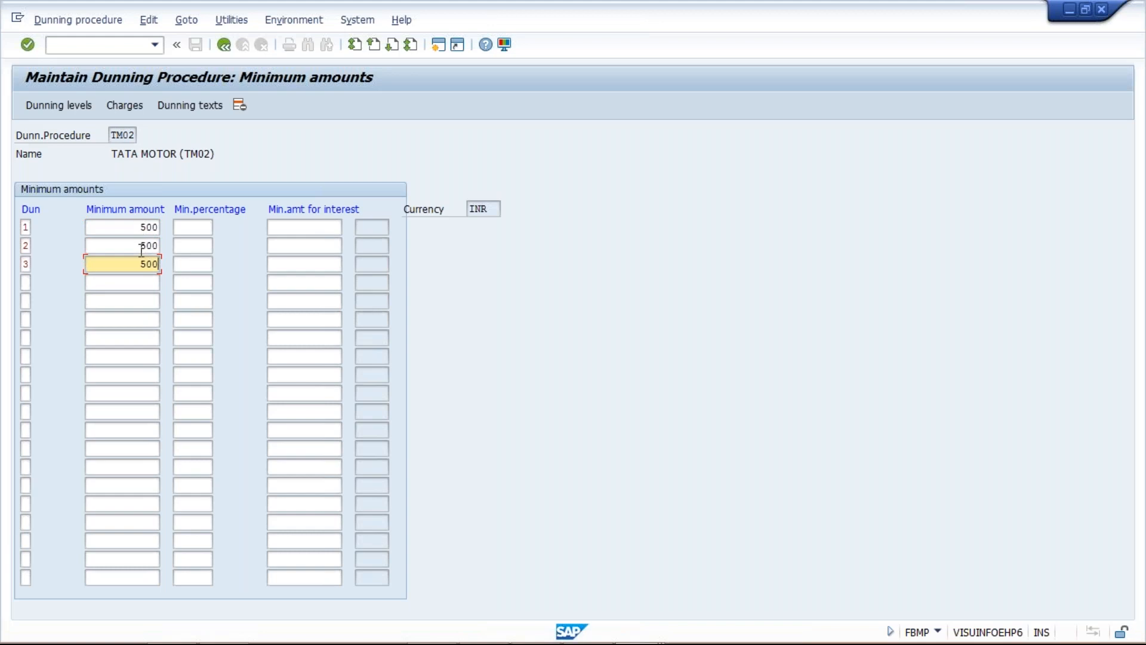
# Request the dunning texts for company code TM02 with account type Customer
pyautogui.click(184, 107)
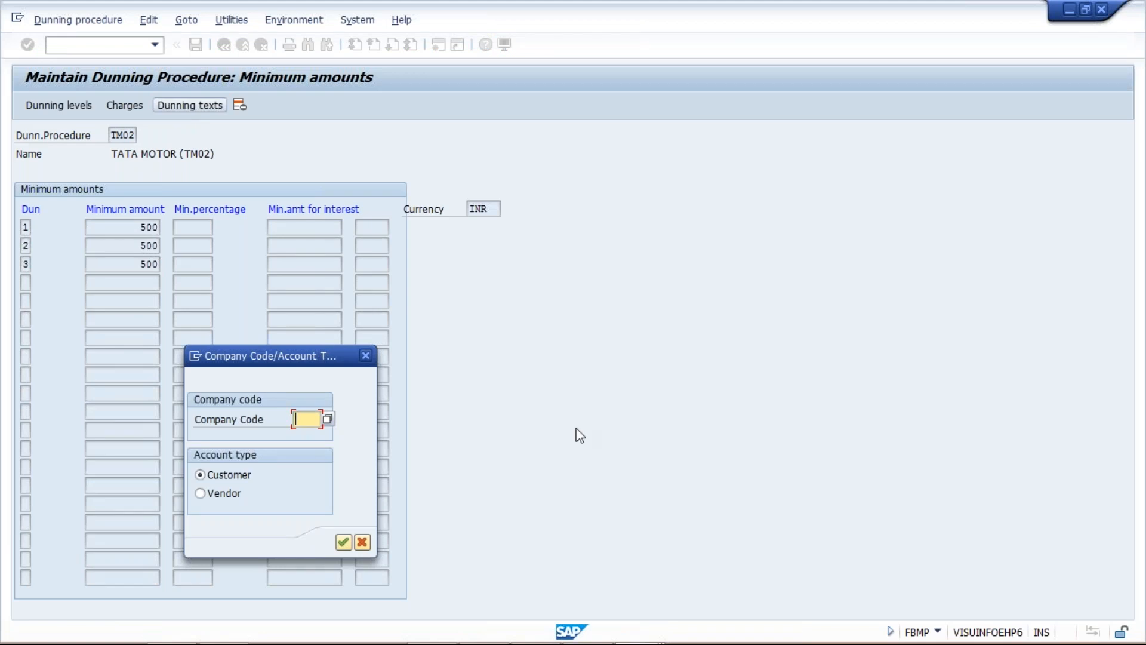
pyautogui.write('TM02')
pyautogui.press('Return')
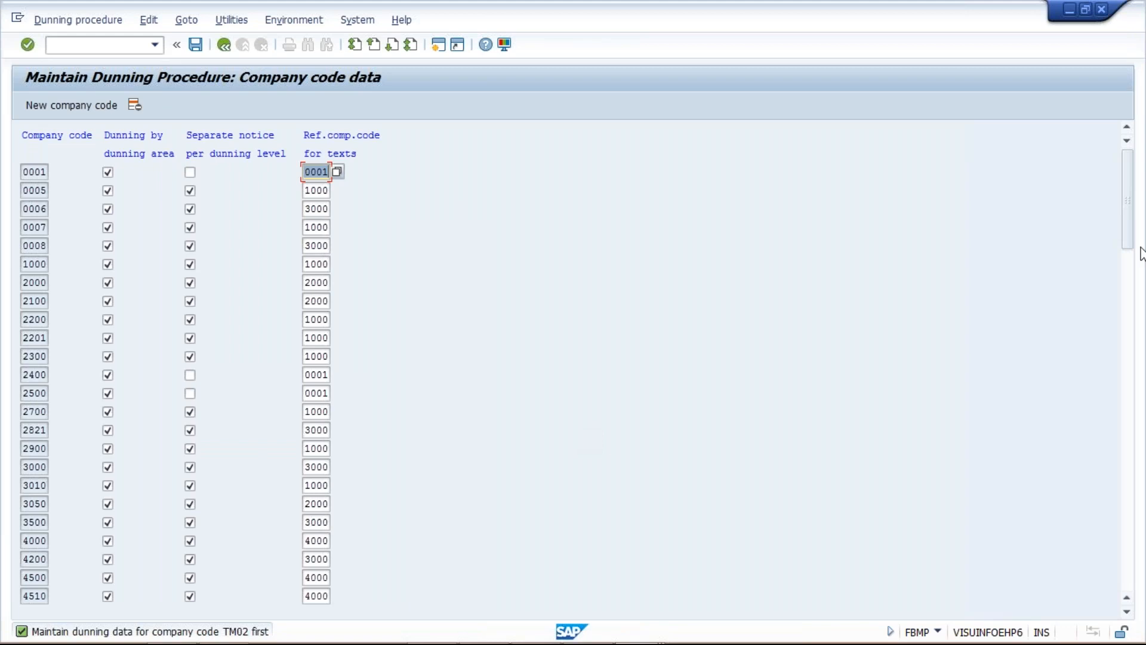
# Add company code TM02 to the company code data with dunning by dunning area and a separate notice per dunning level enabled
pyautogui.click(75, 107)
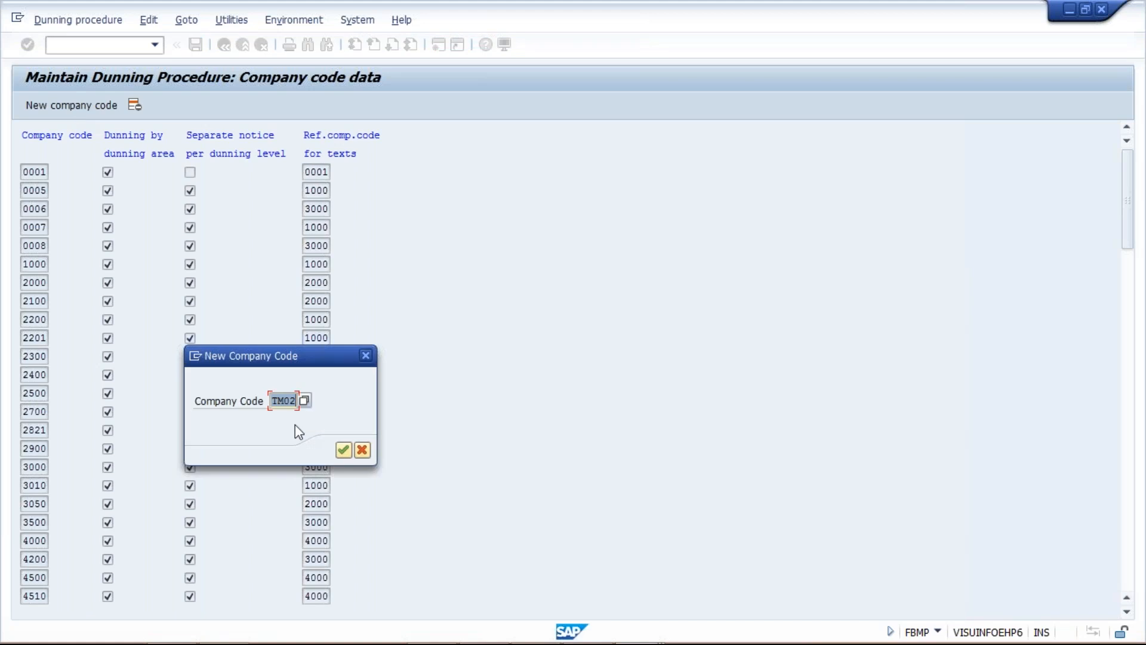
pyautogui.press('Return')
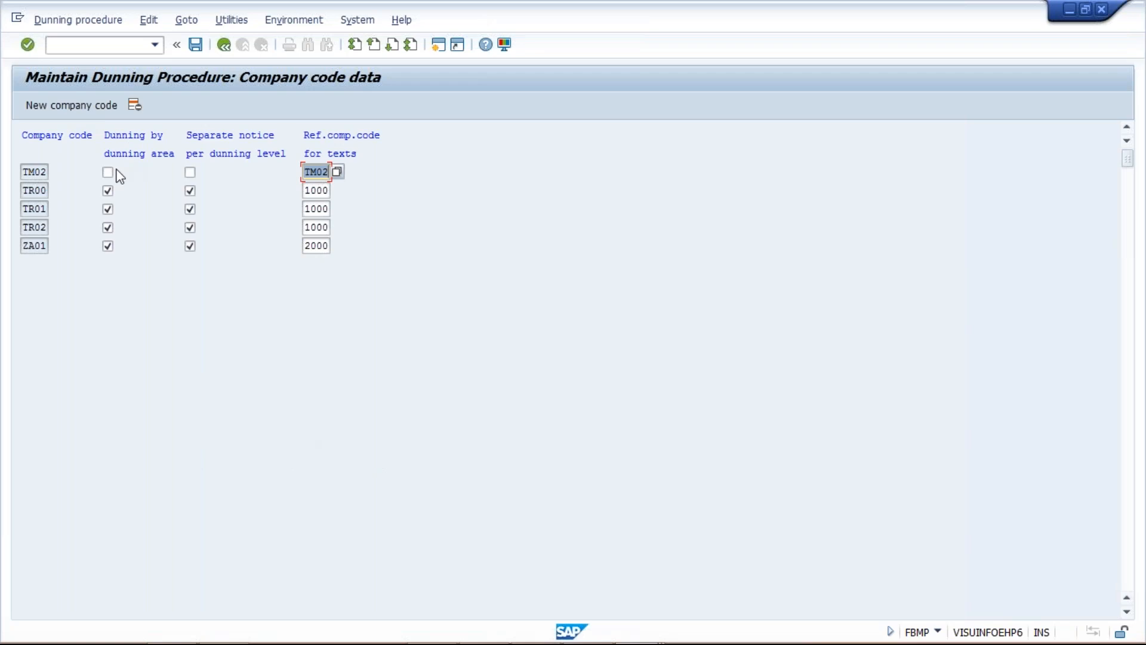
pyautogui.click(108, 173)
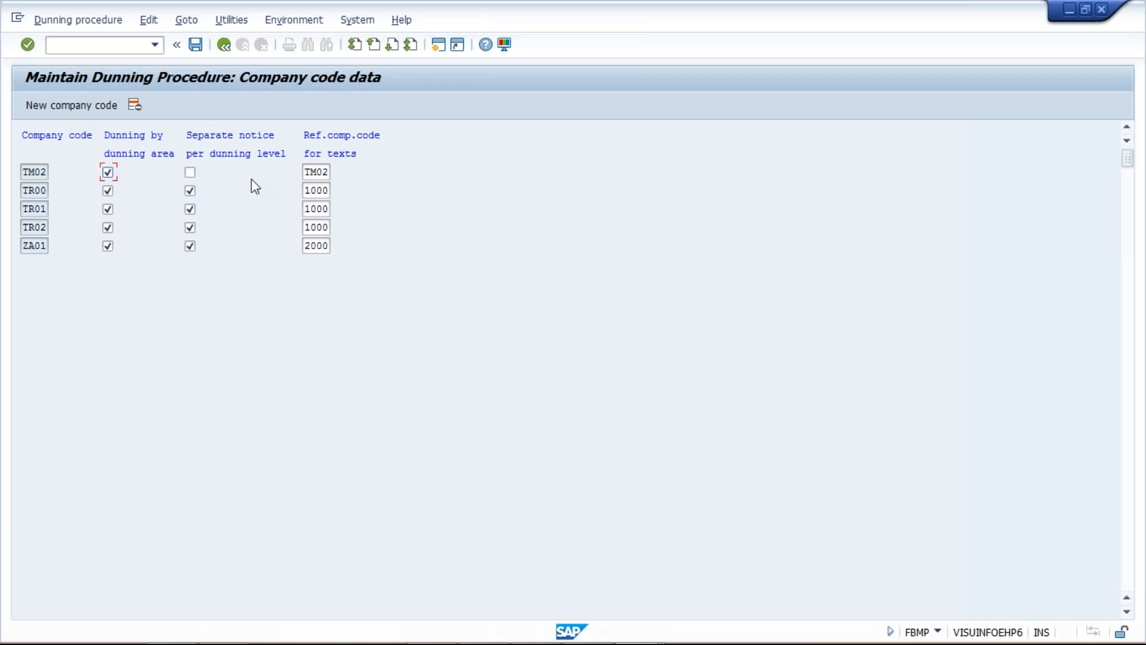
pyautogui.click(191, 171)
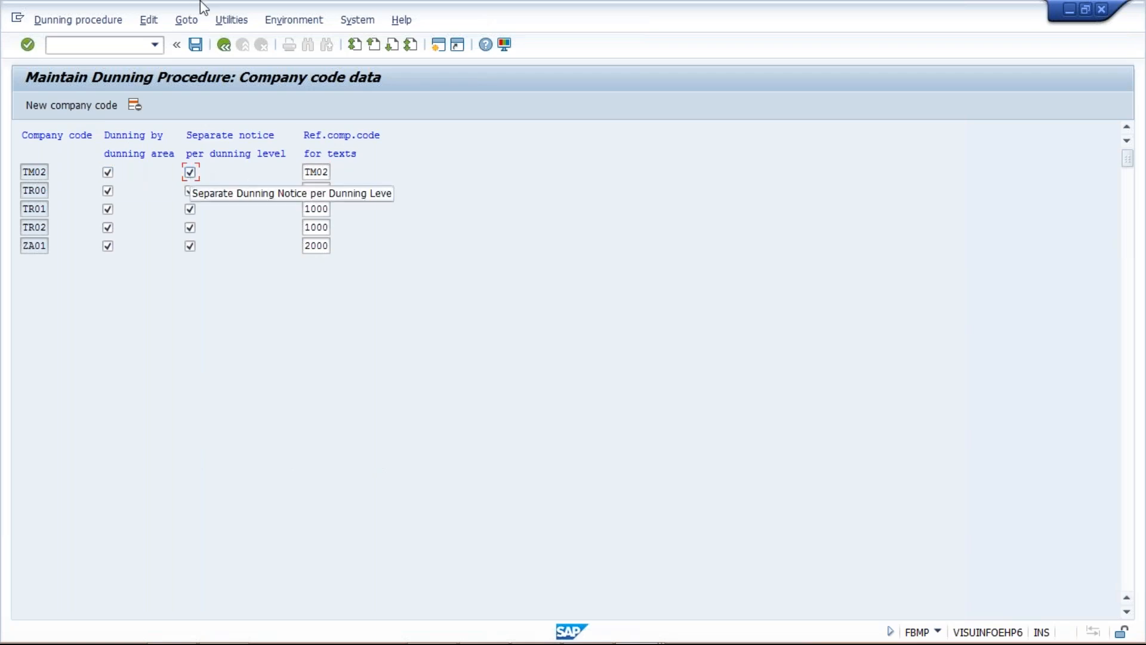
# Save the company code data and return to the minimum amounts of the dunning procedure
pyautogui.click(195, 45)
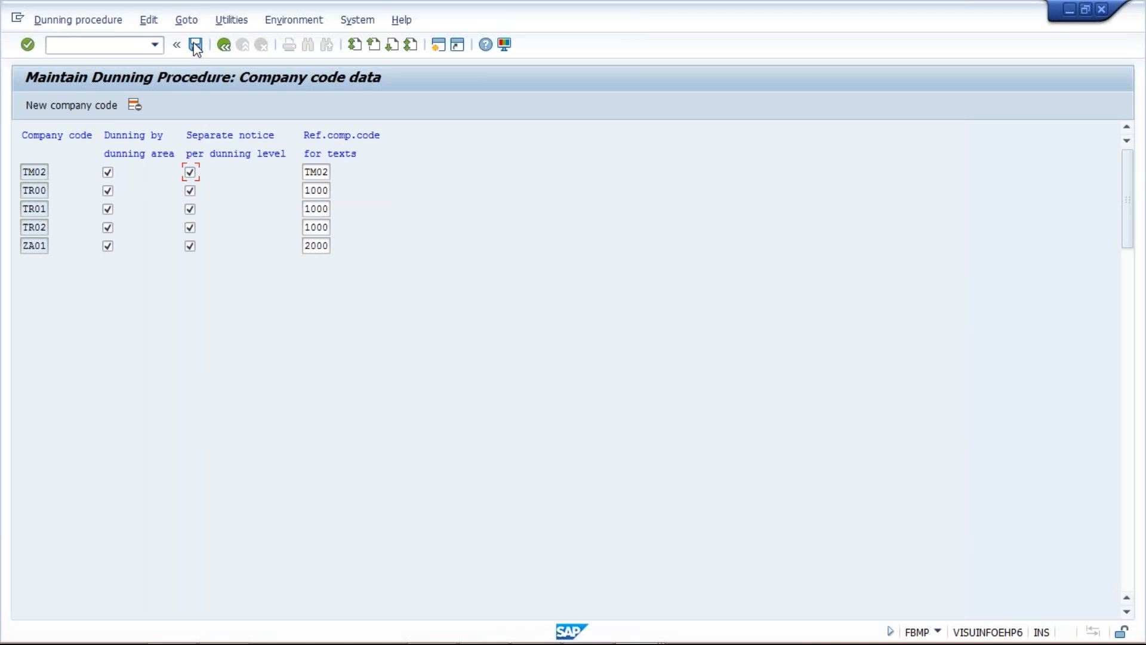
pyautogui.click(220, 47)
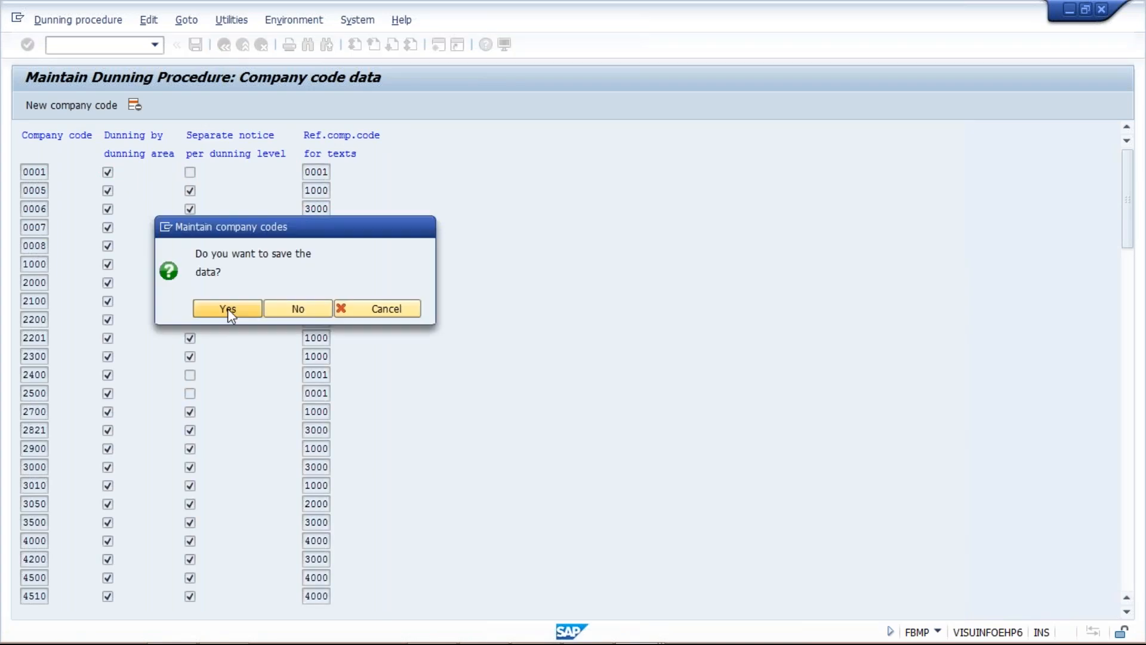
pyautogui.click(228, 308)
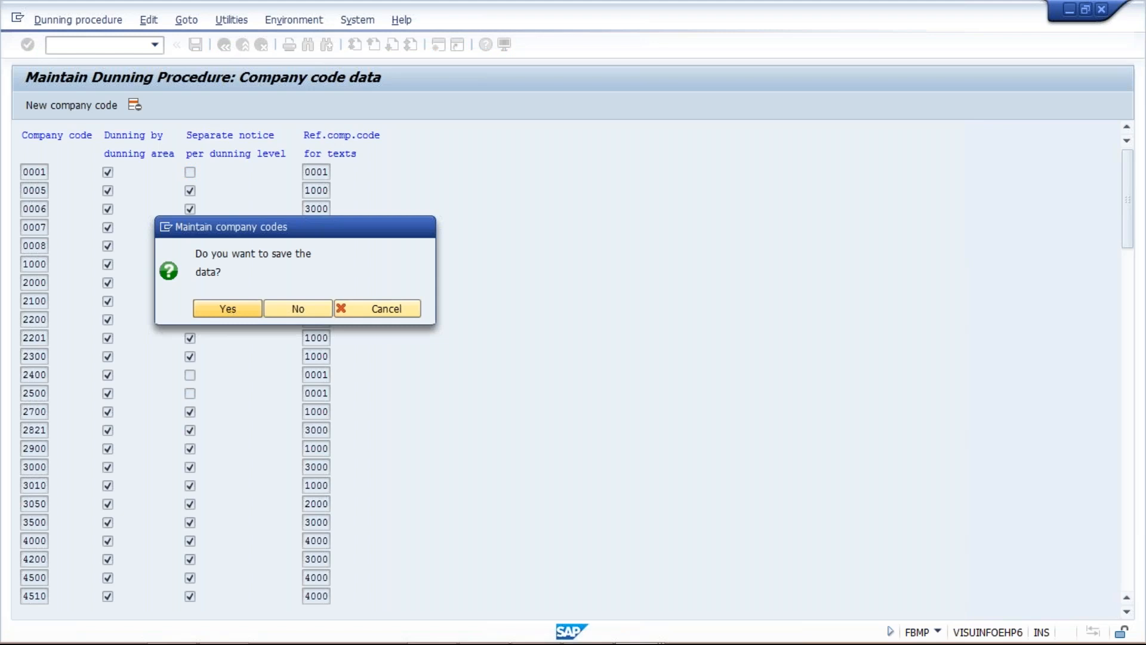
pyautogui.click(248, 263)
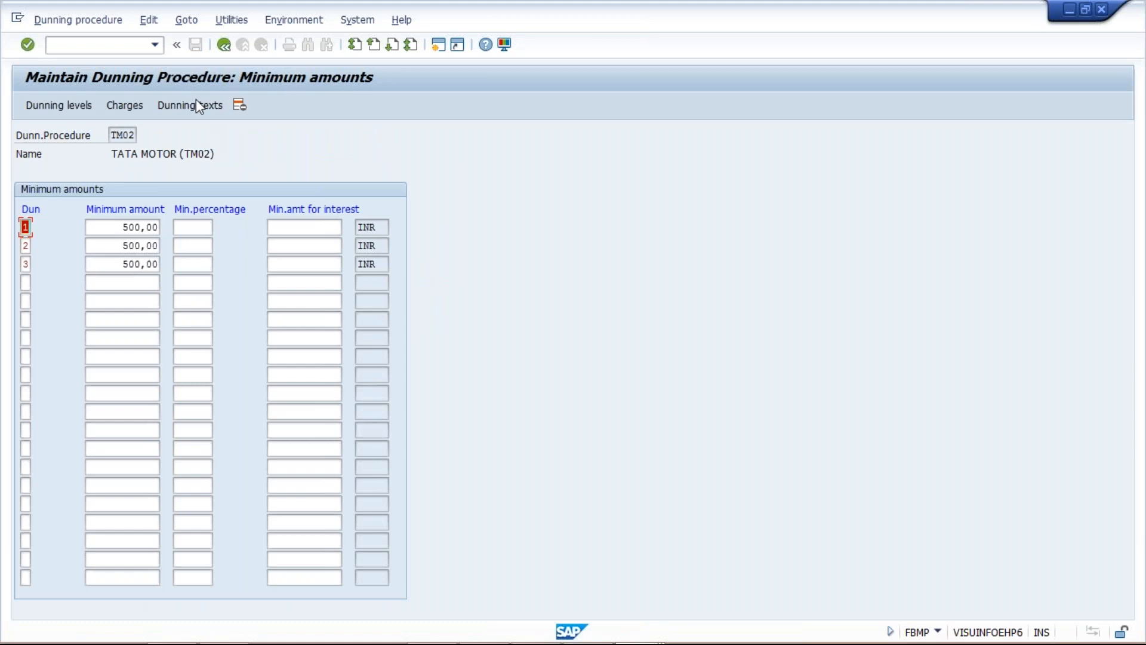
# Open the dunning texts of procedure TM02 for company code TM02 and customer accounts
pyautogui.click(197, 103)
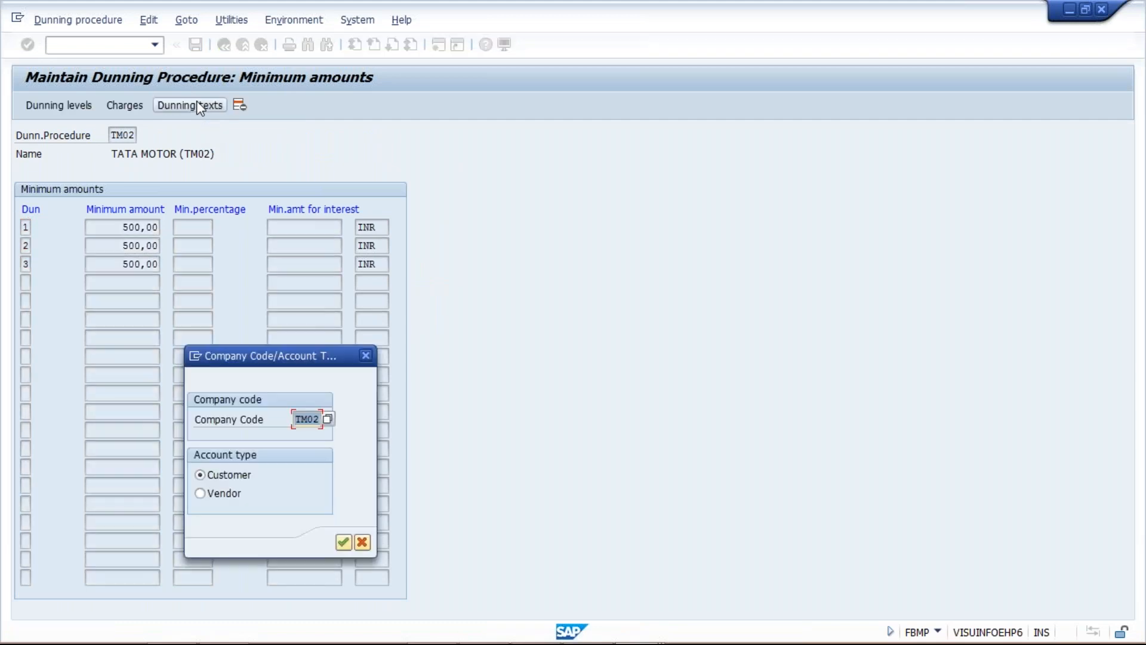
pyautogui.press('Return')
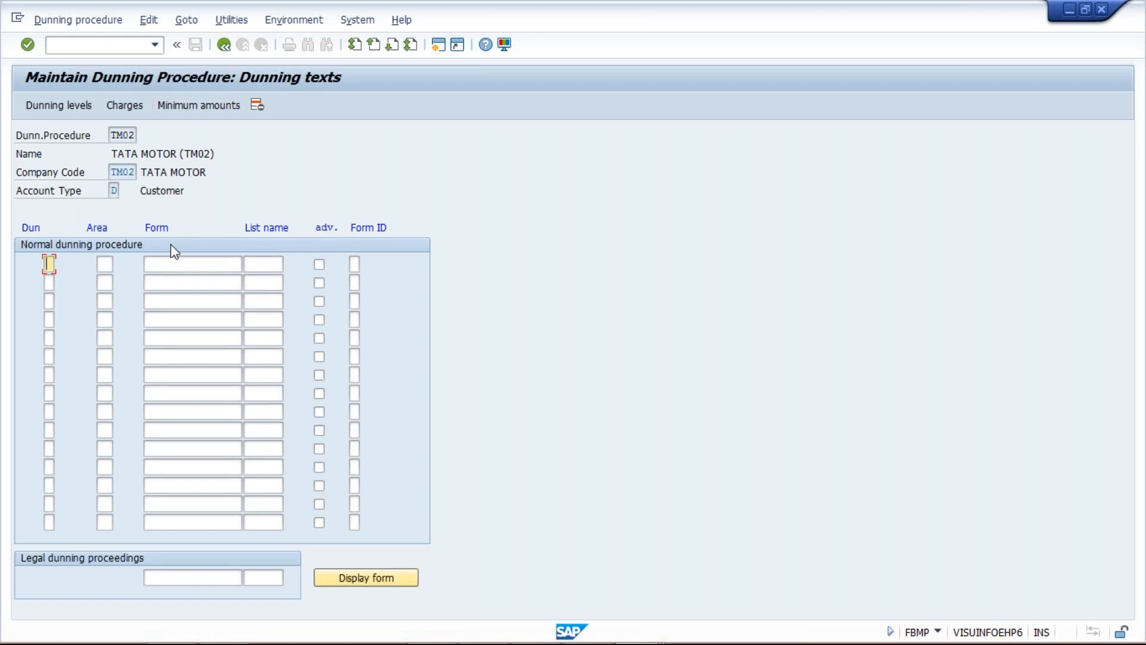
pyautogui.click(177, 264)
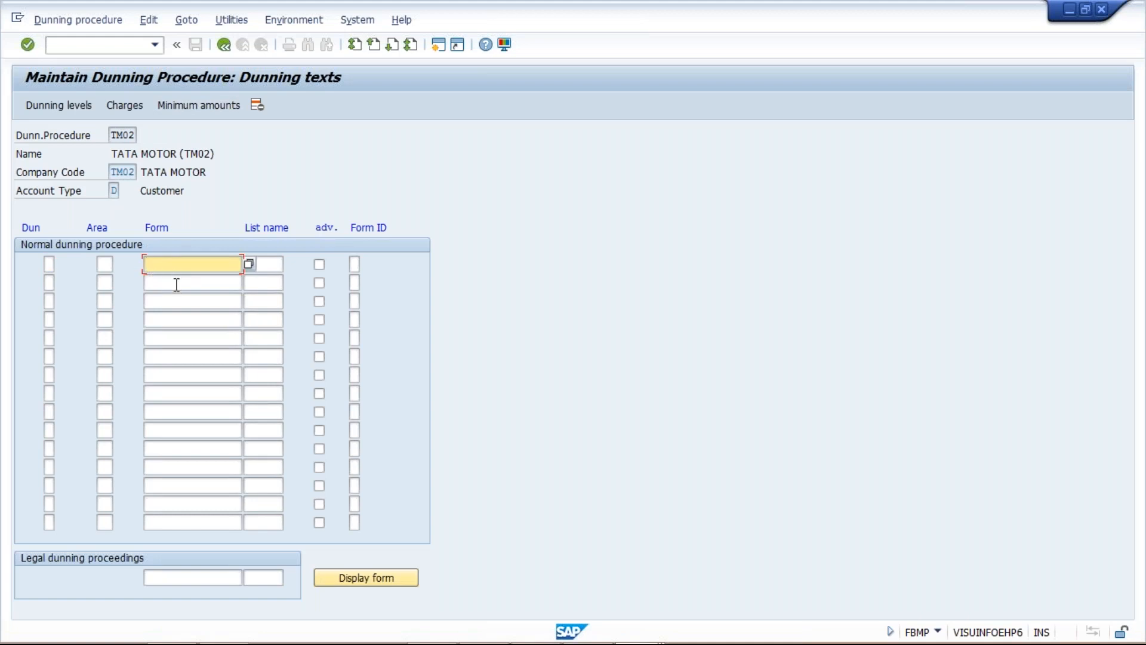
pyautogui.click(175, 281)
pyautogui.click(180, 304)
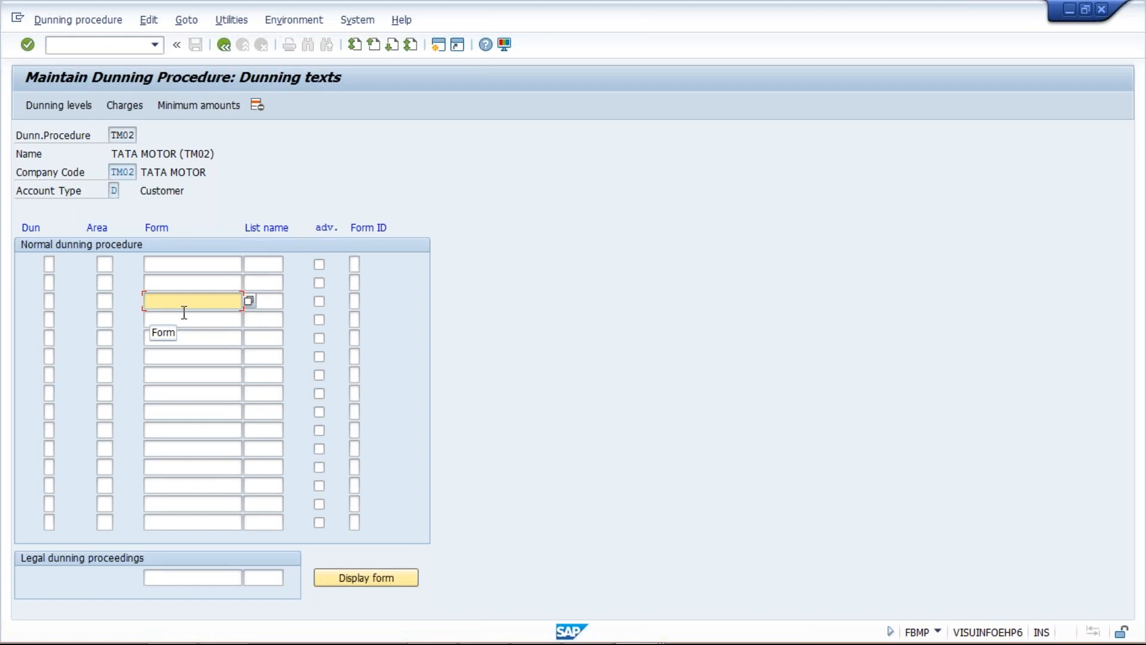
pyautogui.moveTo(261, 644)
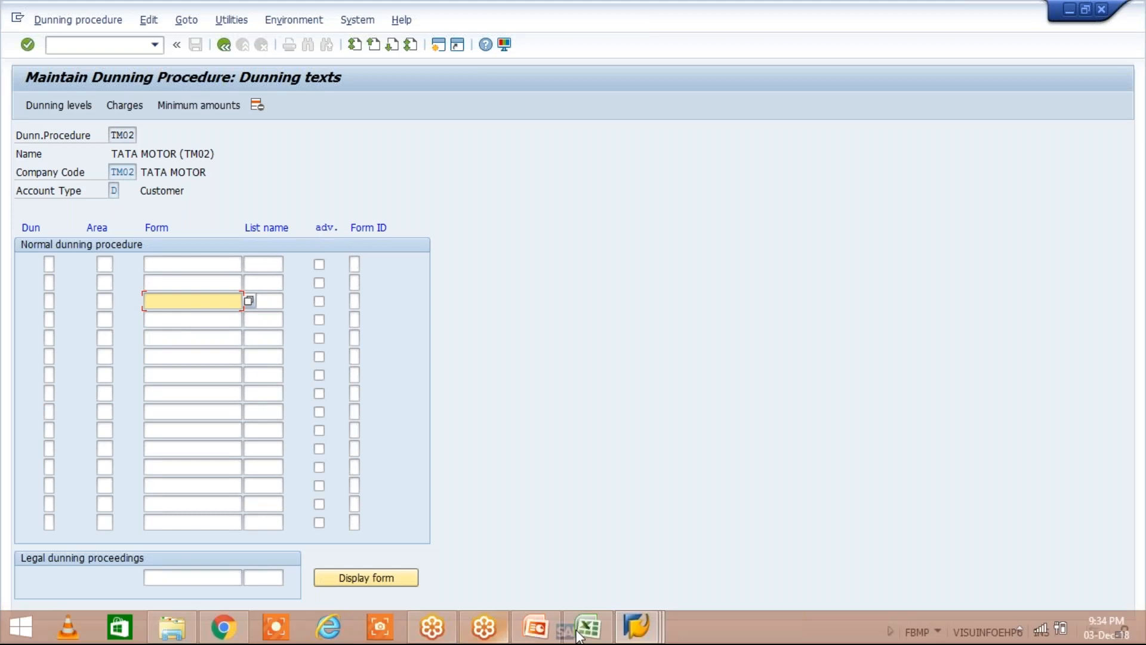
pyautogui.click(578, 633)
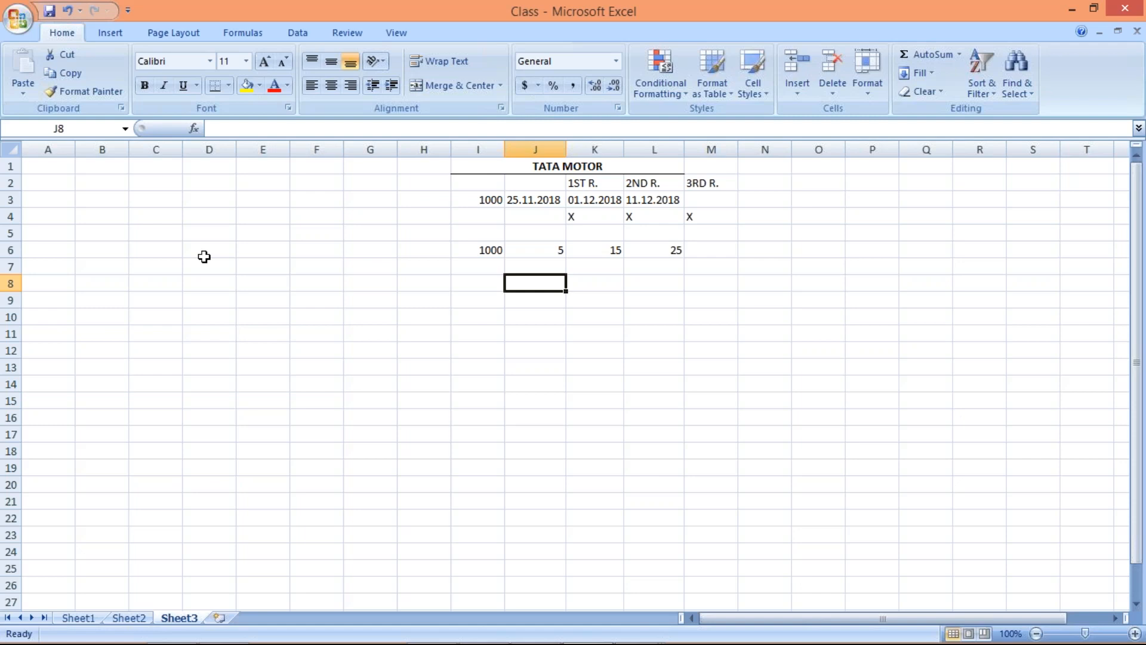
pyautogui.click(155, 201)
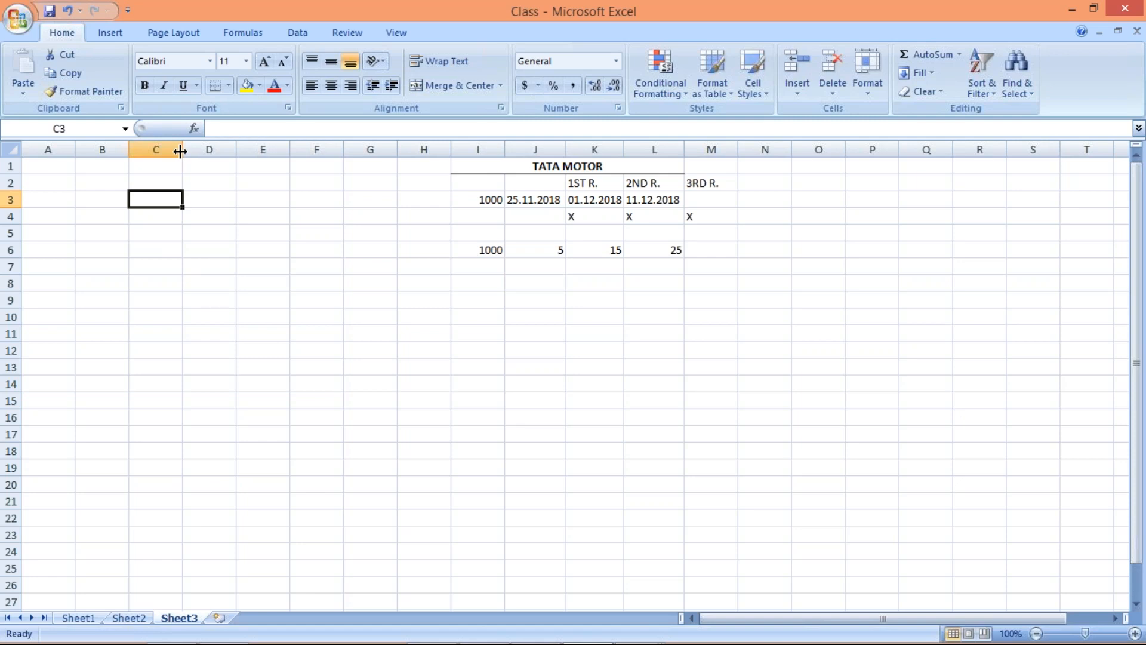
pyautogui.moveTo(181, 150)
pyautogui.mouseDown()
pyautogui.moveTo(378, 191)
pyautogui.moveTo(180, 162)
pyautogui.mouseUp()
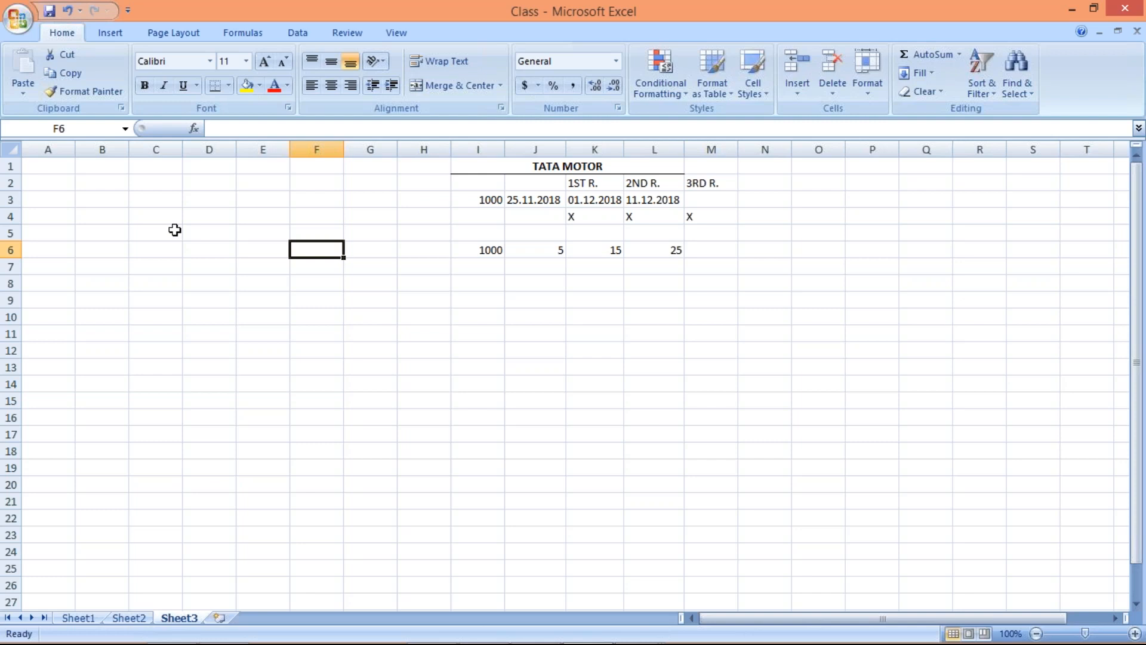
pyautogui.hotkey('alt', 'Tab')
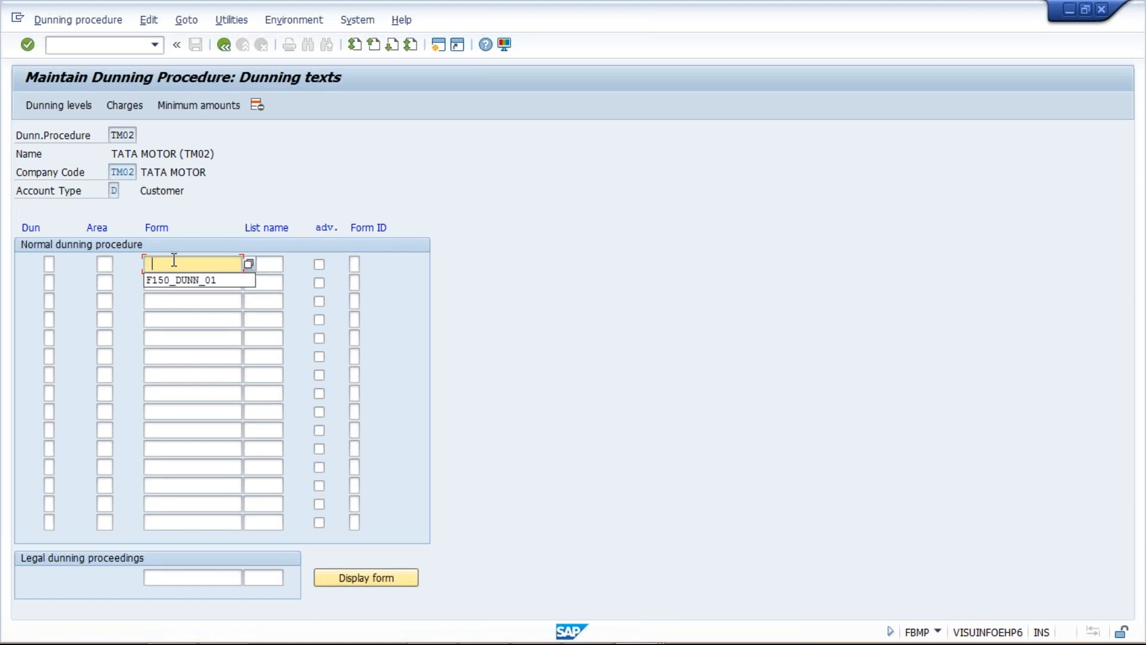
# Assign the form F150_DUNN_01 to the first three rows of the normal dunning procedure
pyautogui.press('Down')
pyautogui.press('Return')
pyautogui.press('Down')
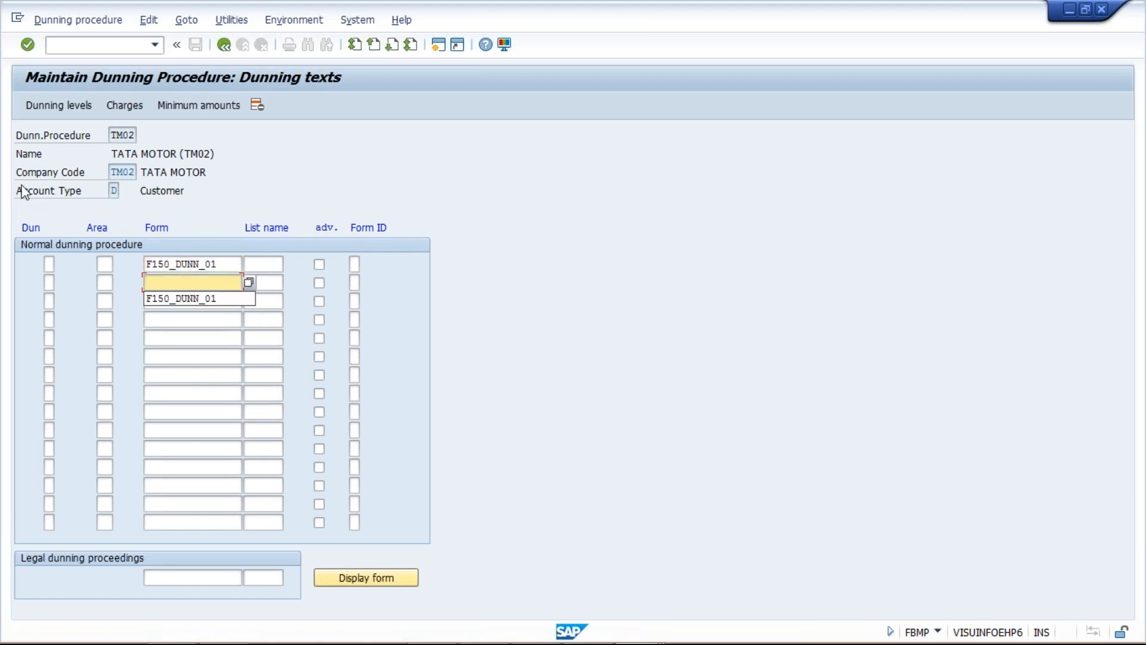
pyautogui.click(185, 298)
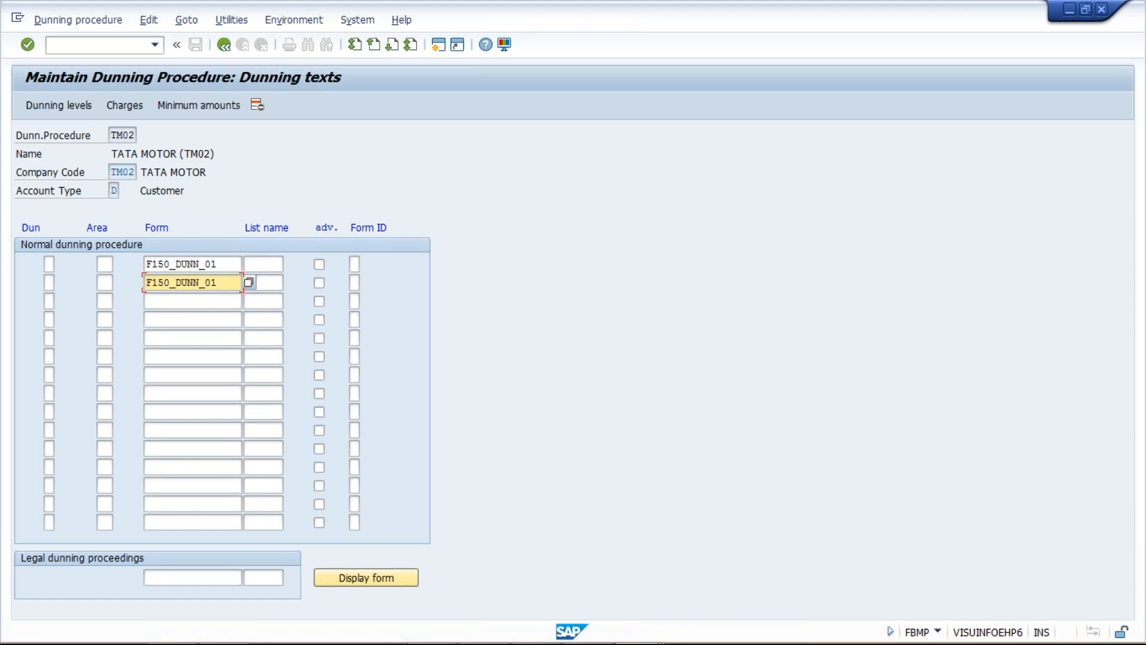
pyautogui.click(174, 301)
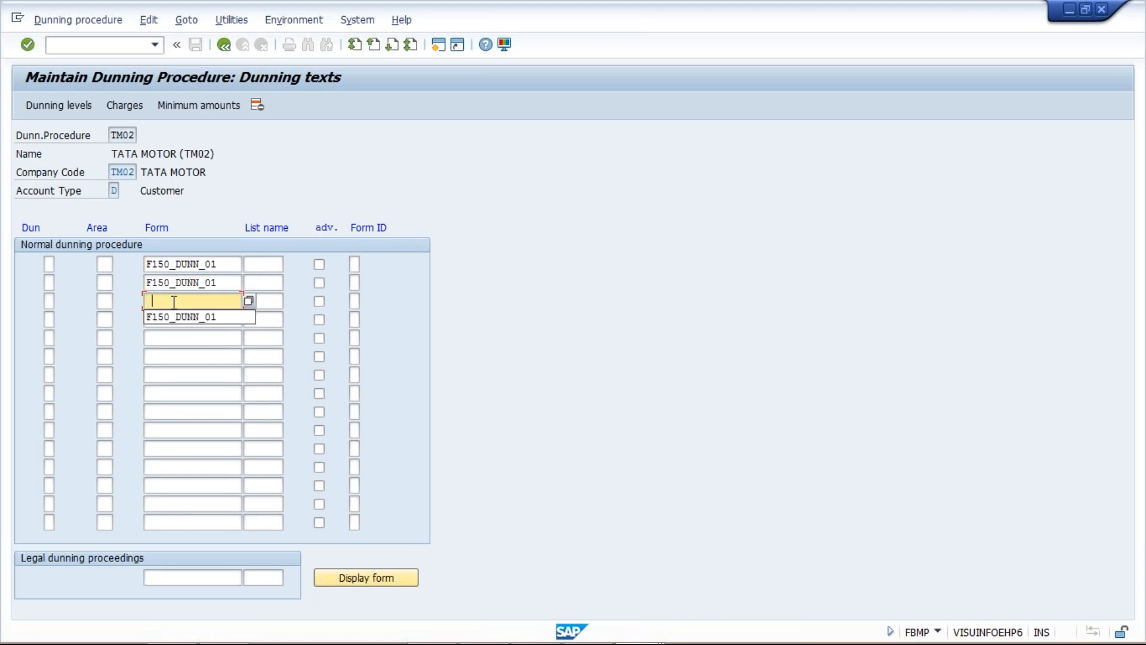
pyautogui.click(177, 314)
# Enter dunning levels 1, 2 and 3 beside the three assigned forms and return to the procedure overview
pyautogui.click(50, 264)
pyautogui.write('1')
pyautogui.press('Down')
pyautogui.write('2')
pyautogui.press('Down')
pyautogui.write('3')
pyautogui.doubleClick(50, 264)
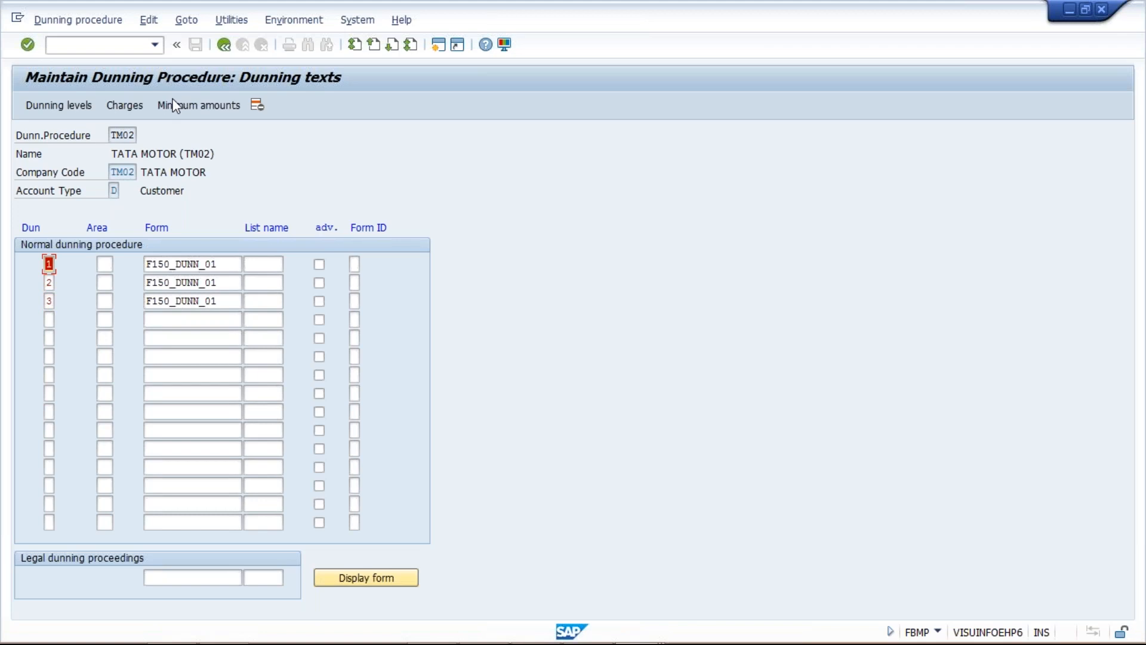
pyautogui.click(223, 50)
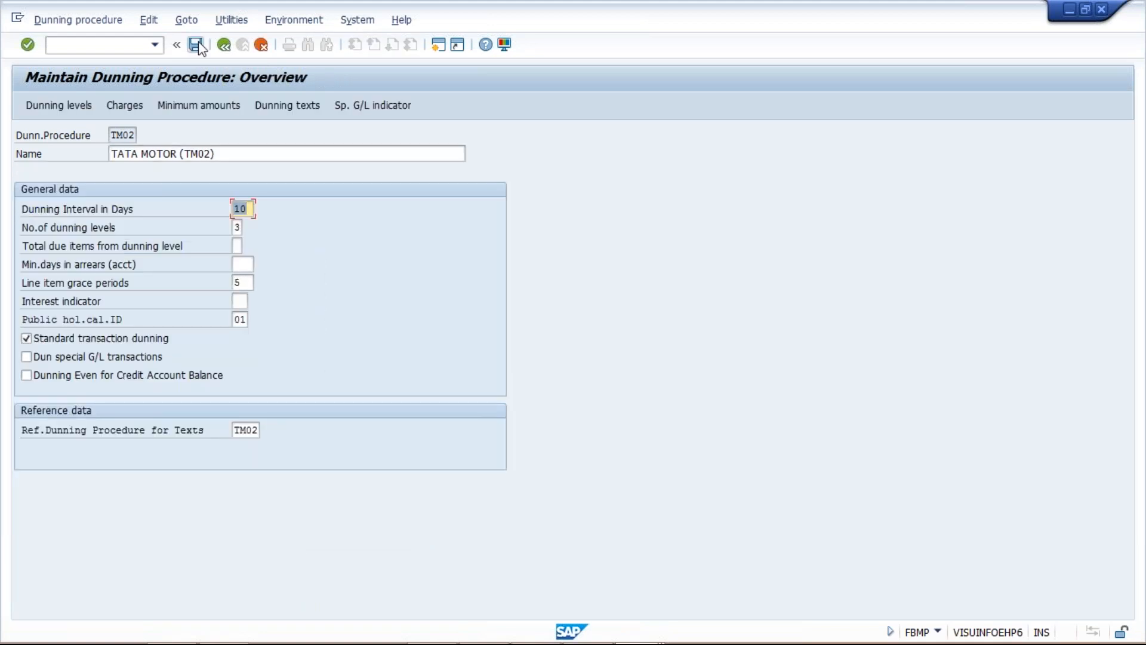
# Save dunning procedure TM02 in customizing request EH6K900016 and reopen it from the procedure list
pyautogui.click(197, 45)
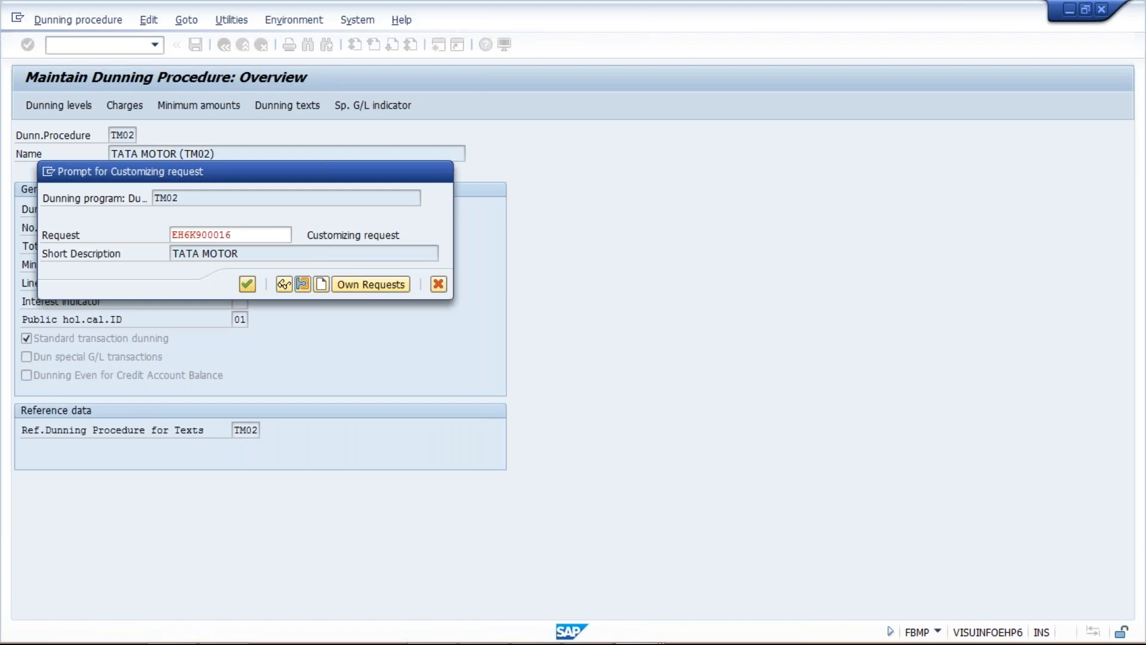
pyautogui.press('Return')
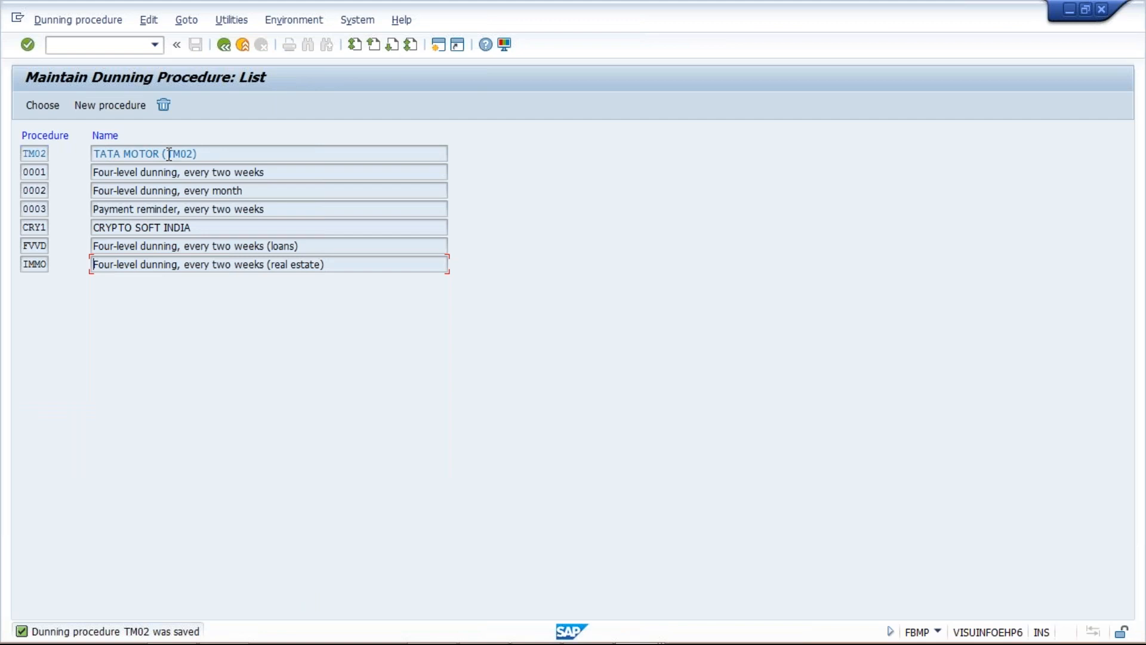
pyautogui.doubleClick(169, 154)
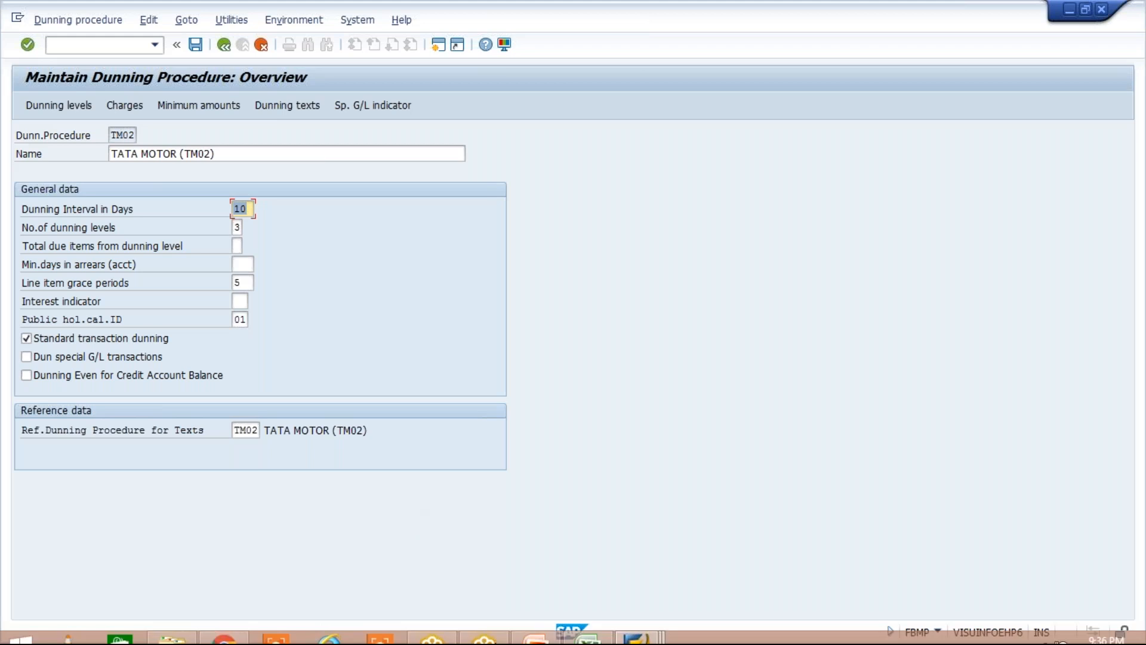
# Switch to the Class workbook in Excel to review the TATA MOTOR reminder schedule, and return to the SAP procedure overview
pyautogui.moveTo(593, 630)
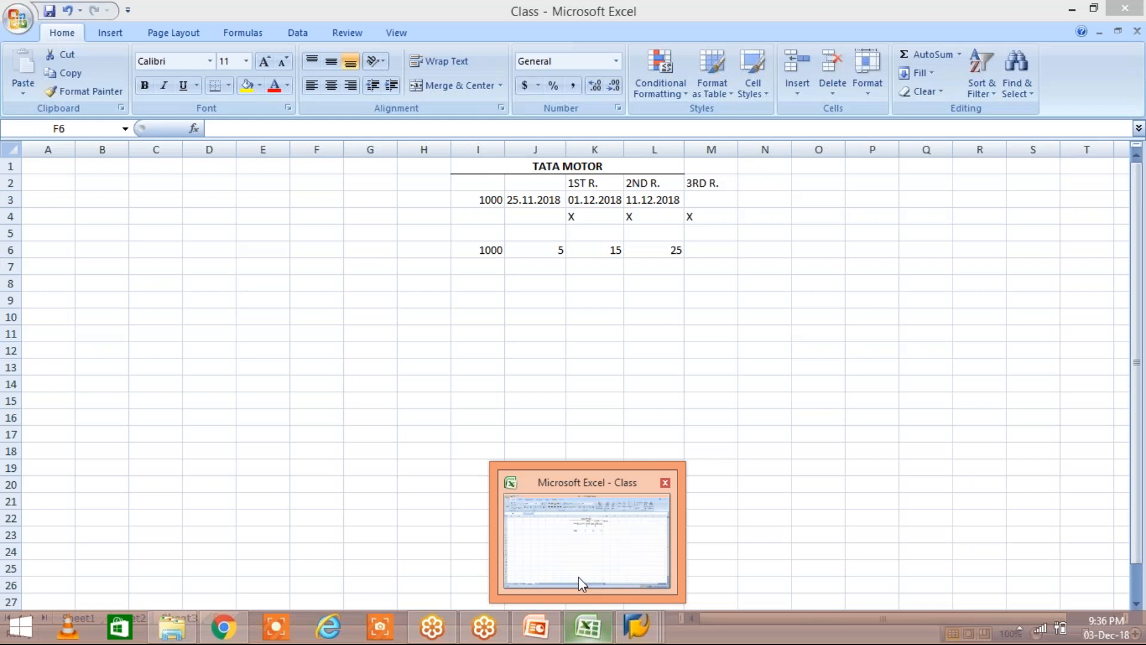
pyautogui.click(578, 578)
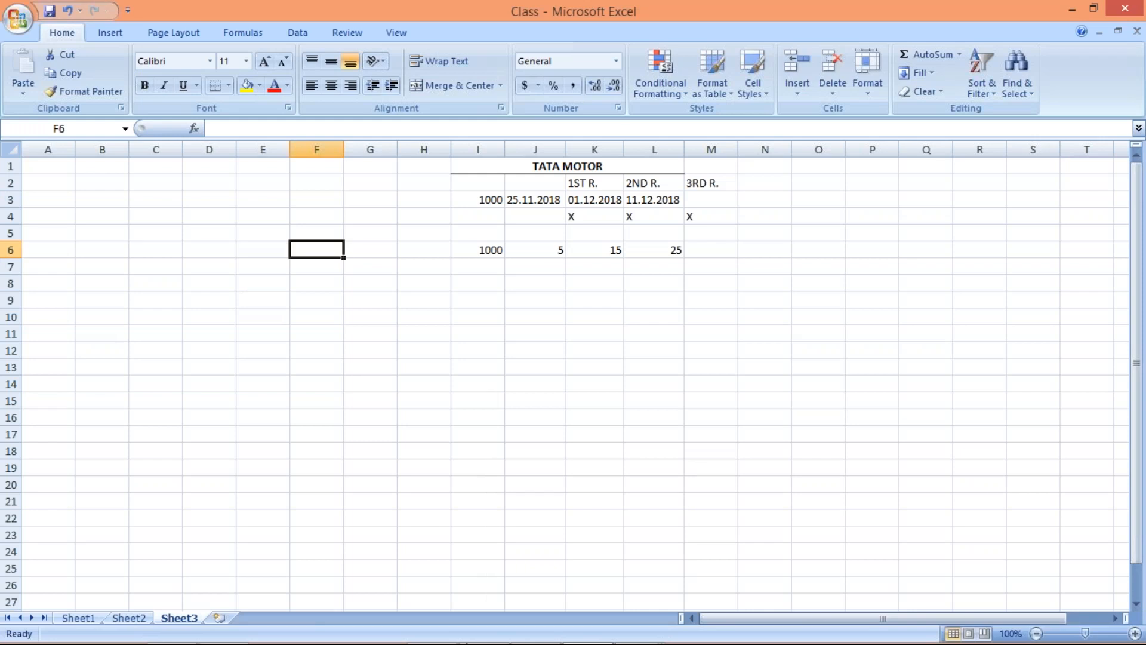
pyautogui.moveTo(541, 634)
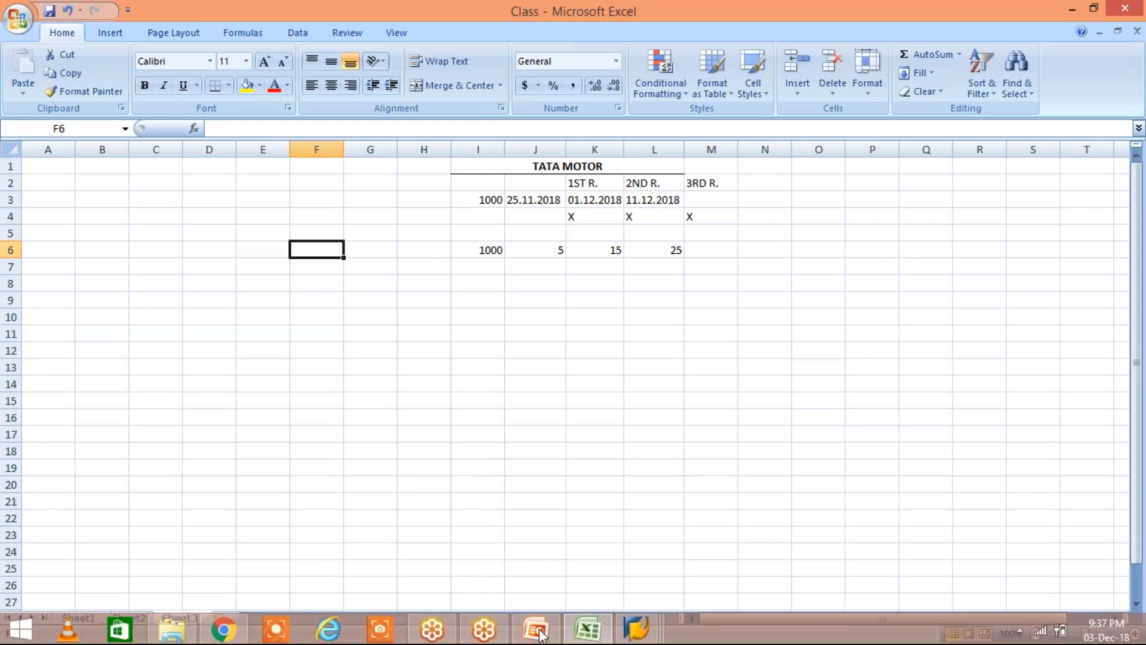
pyautogui.click(617, 633)
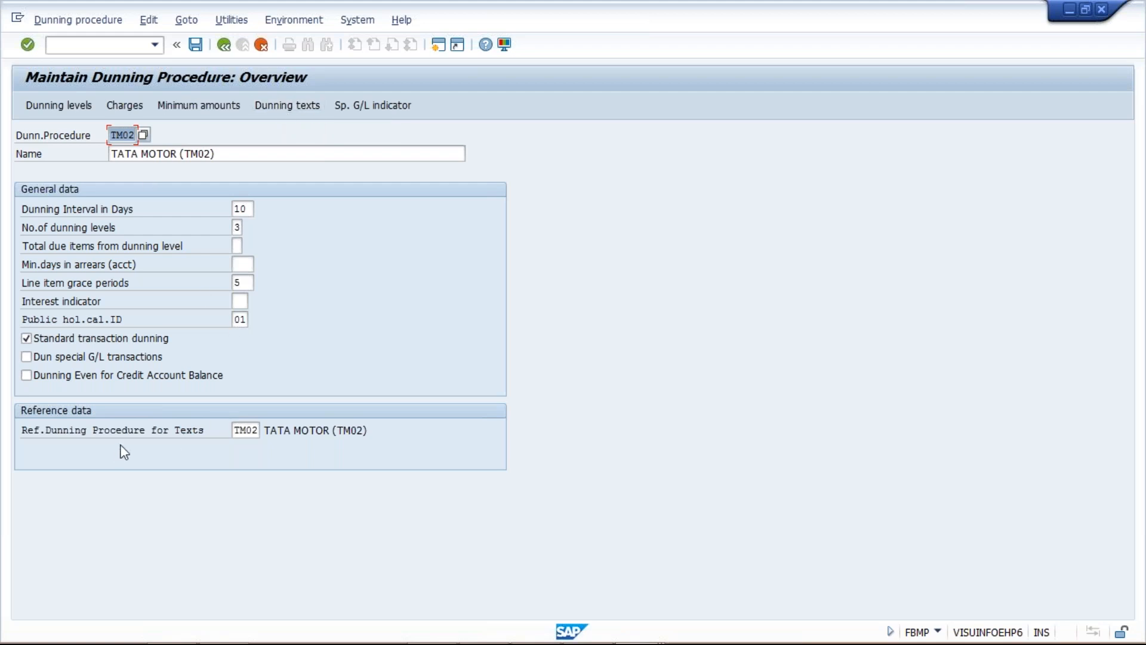
# Check the reference dunning procedure for texts and save procedure TM02 again
pyautogui.click(237, 430)
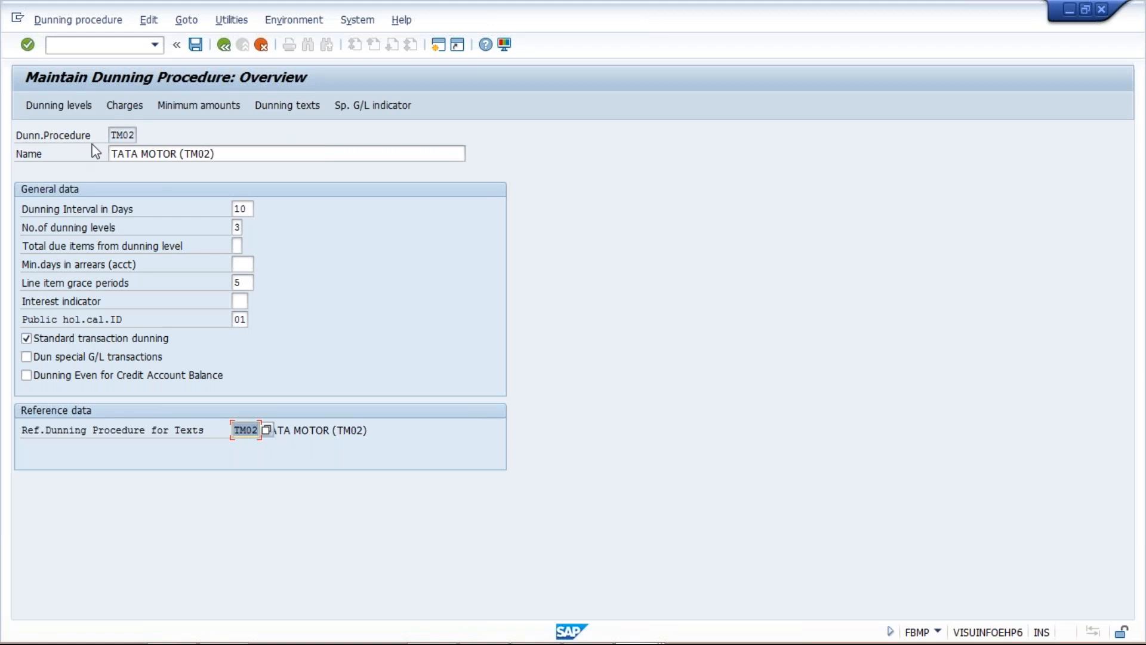
pyautogui.click(239, 430)
pyautogui.click(196, 45)
pyautogui.press('Return')
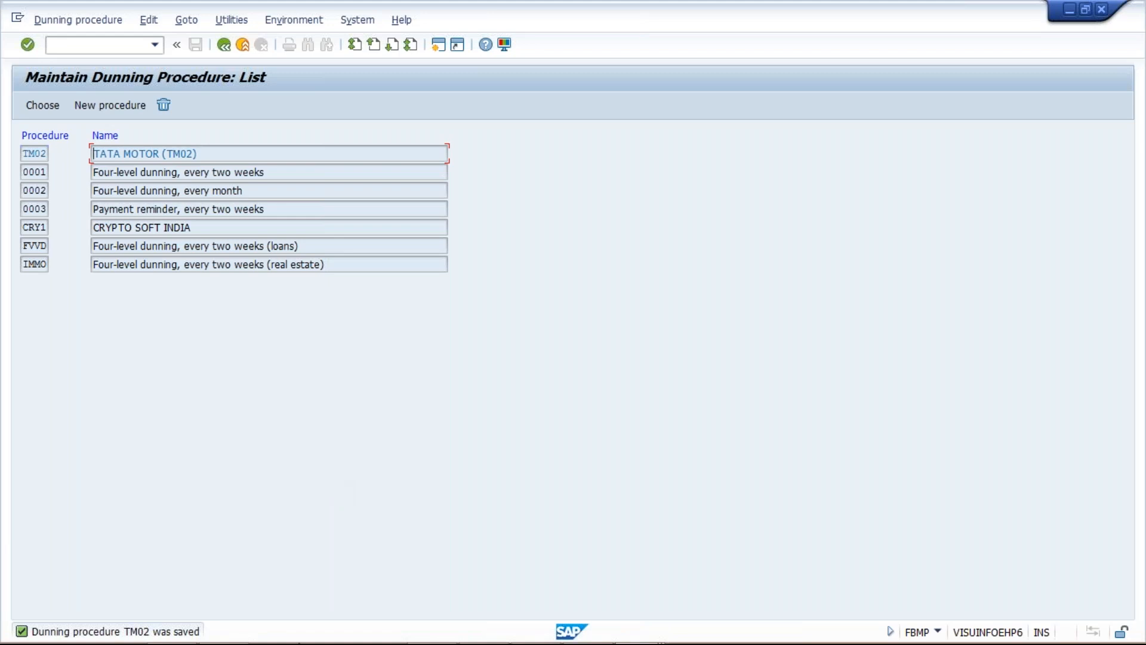
# Switch to the Class workbook in Excel and examine the invoice amounts and the invoice date in the TATA MOTOR example
pyautogui.moveTo(592, 641)
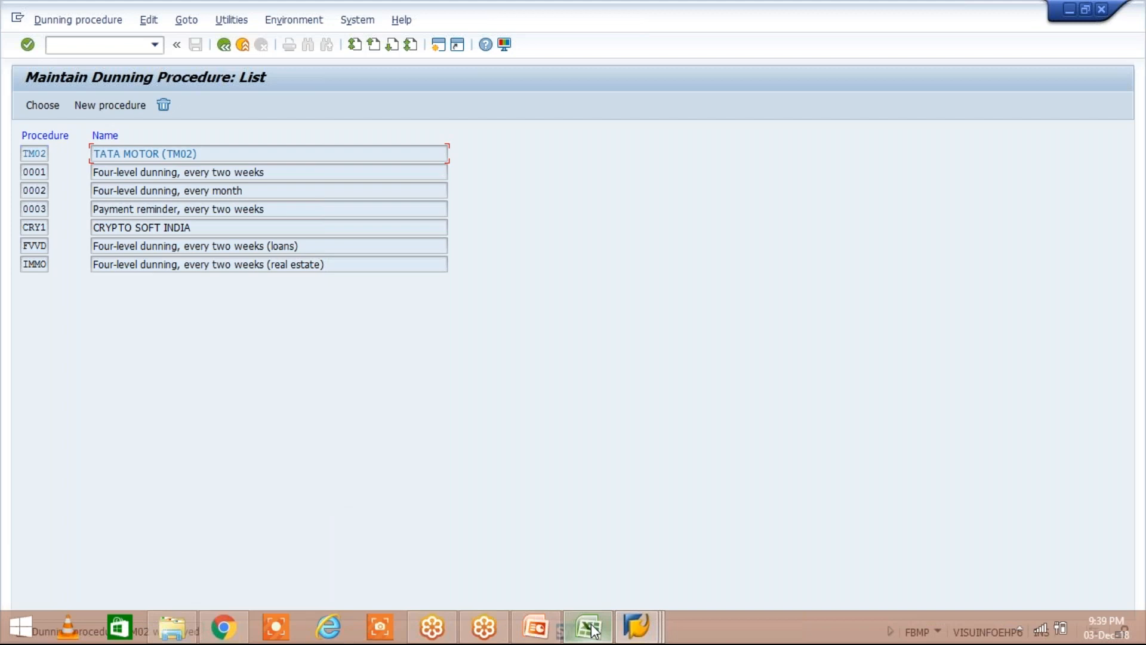
pyautogui.click(592, 628)
pyautogui.click(481, 250)
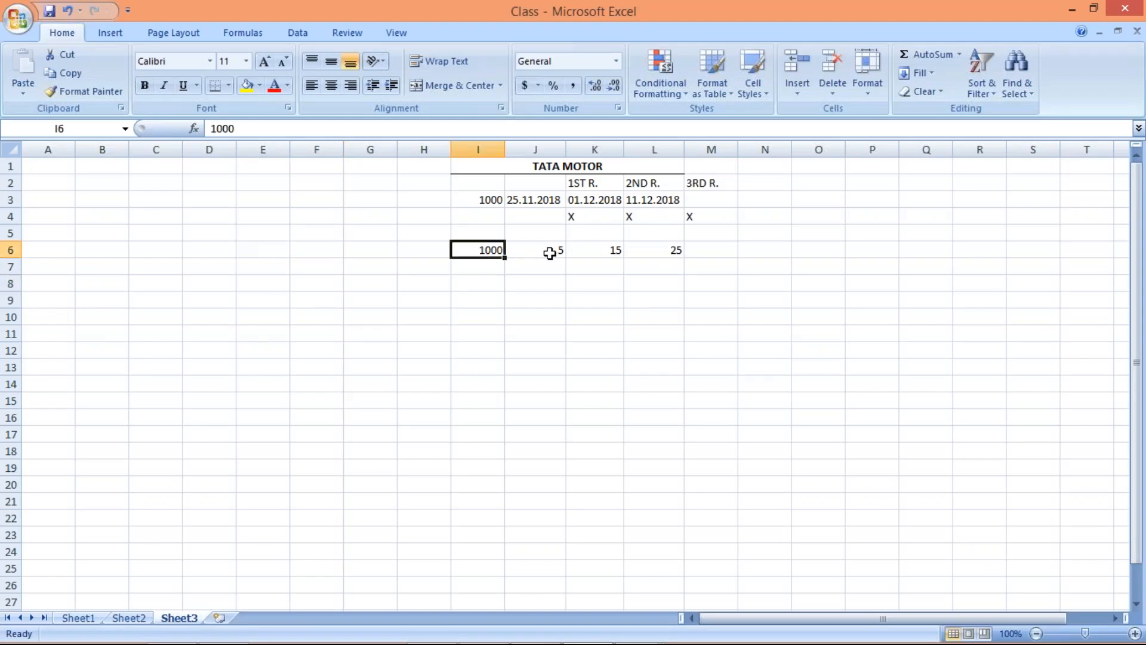
pyautogui.click(479, 199)
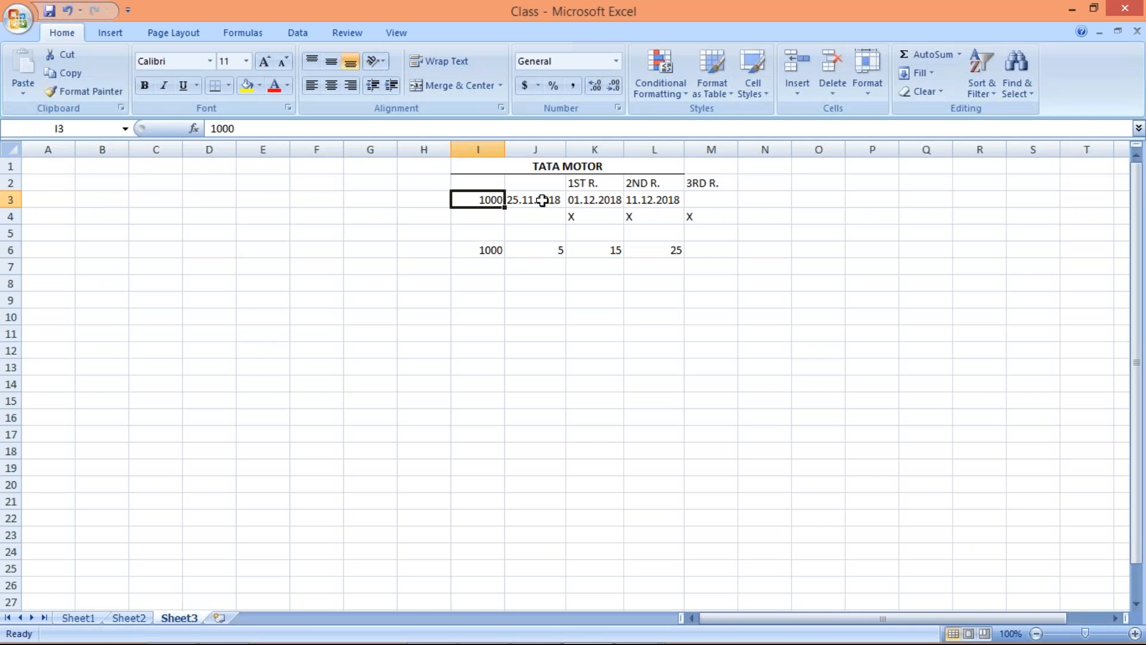
pyautogui.click(541, 200)
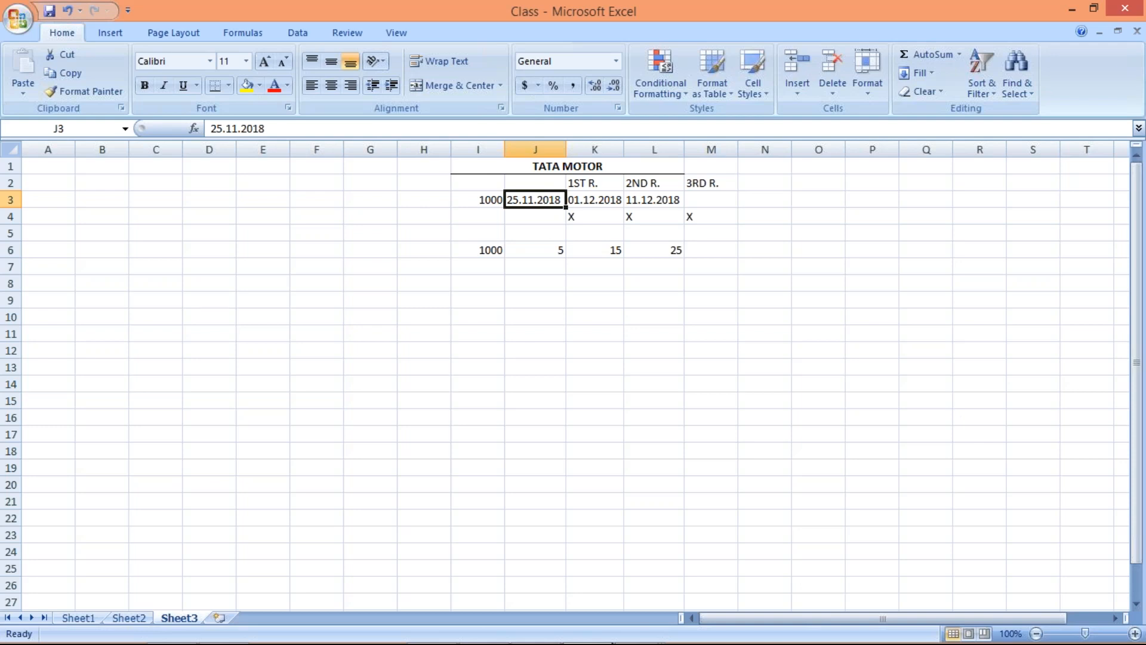
# Switch to the SAP Easy Access session and start transaction XD02 for changing a customer
pyautogui.moveTo(612, 643)
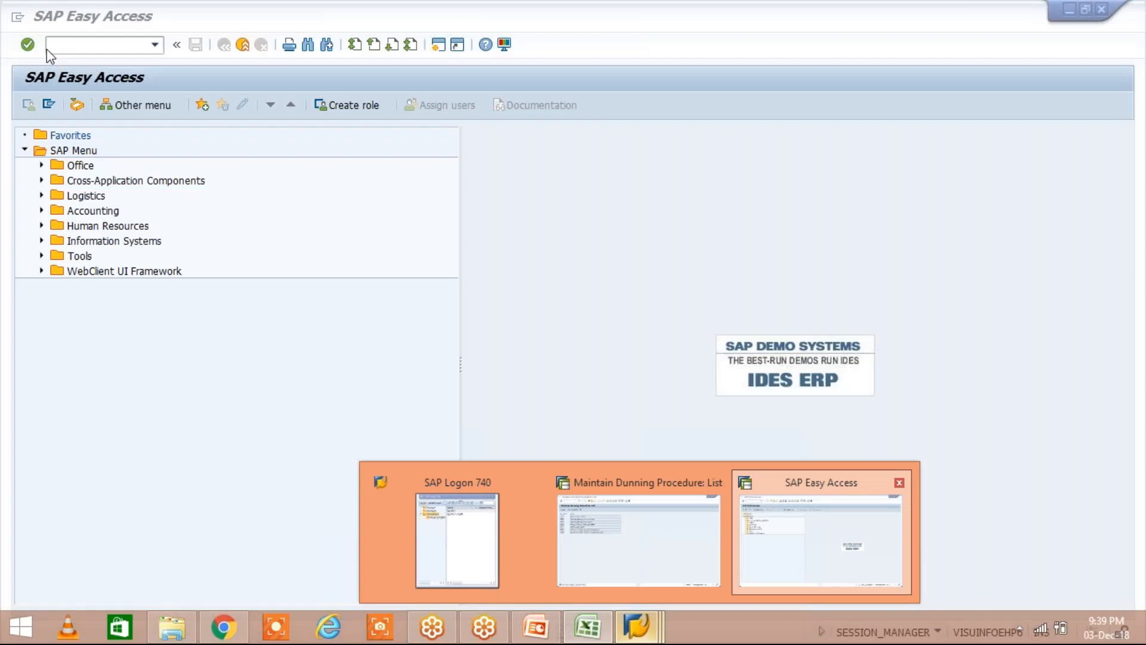
pyautogui.click(821, 540)
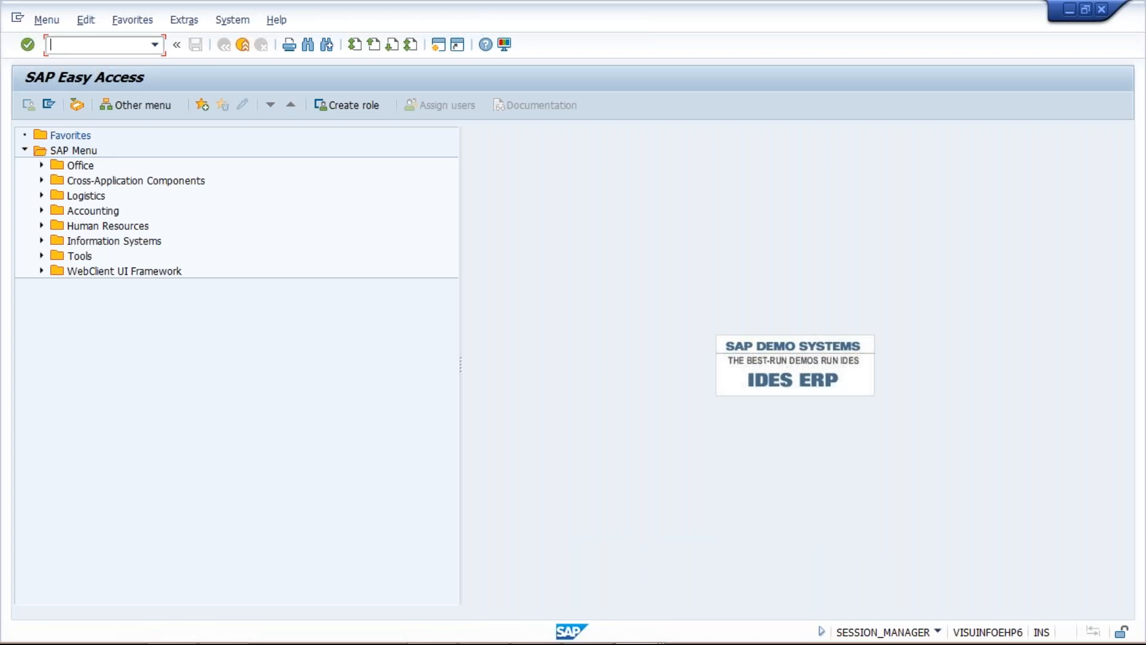
pyautogui.write('XD02')
pyautogui.press('Return')
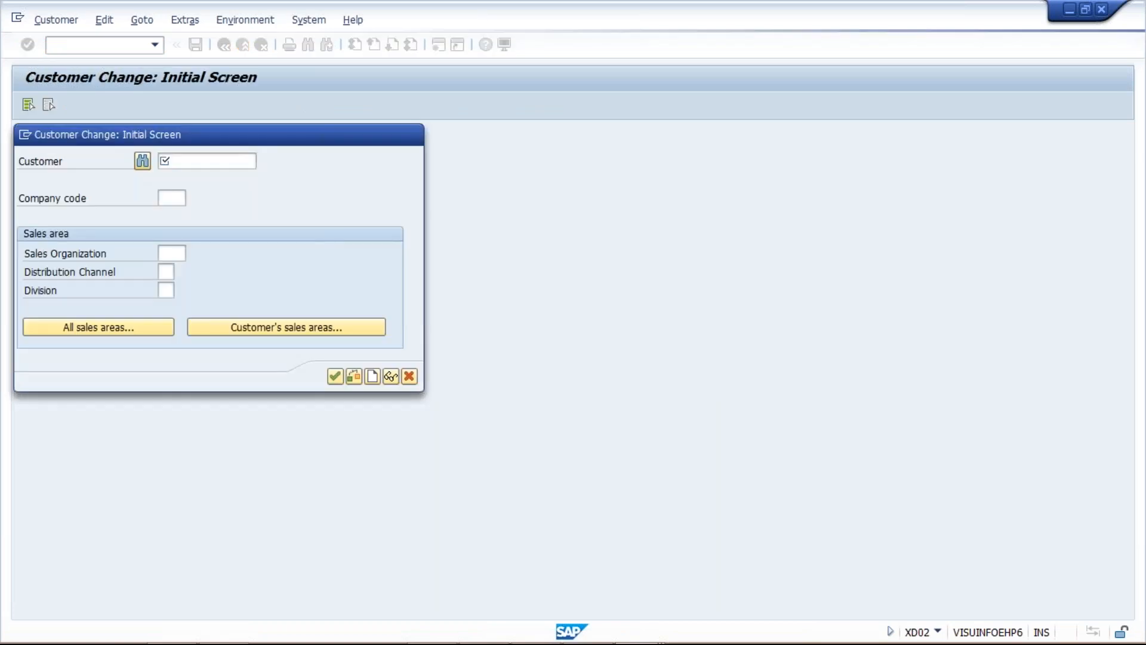
# Enter company code TM02 and the customer number, and open the customer's general data for changing
pyautogui.press('F4')
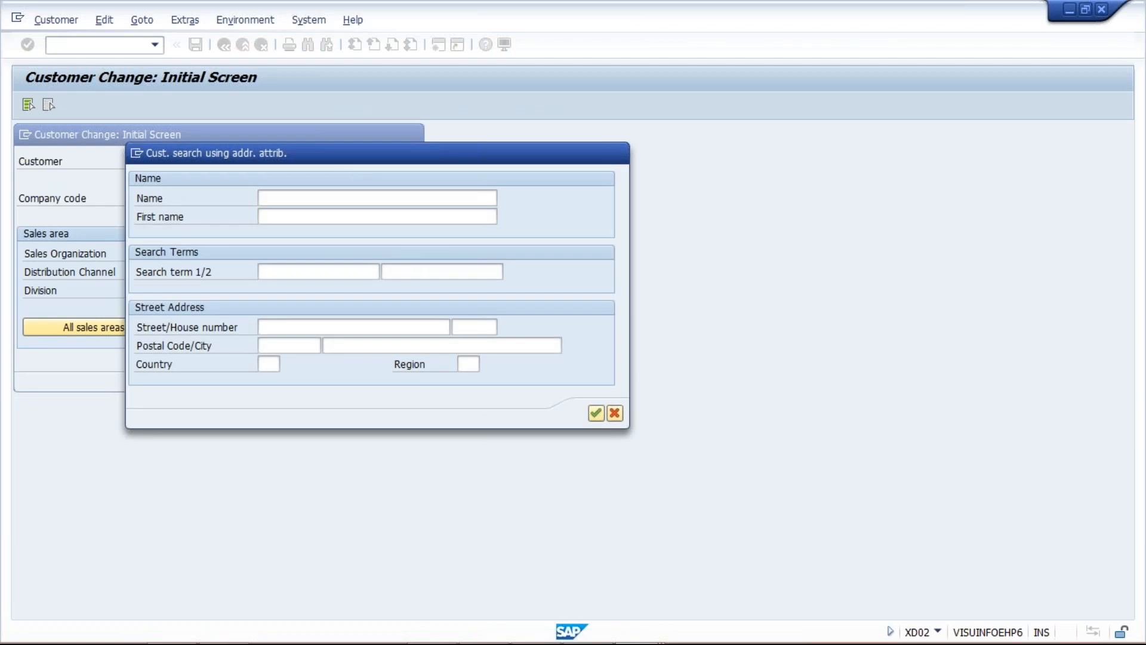
pyautogui.press('Escape')
pyautogui.click(174, 202)
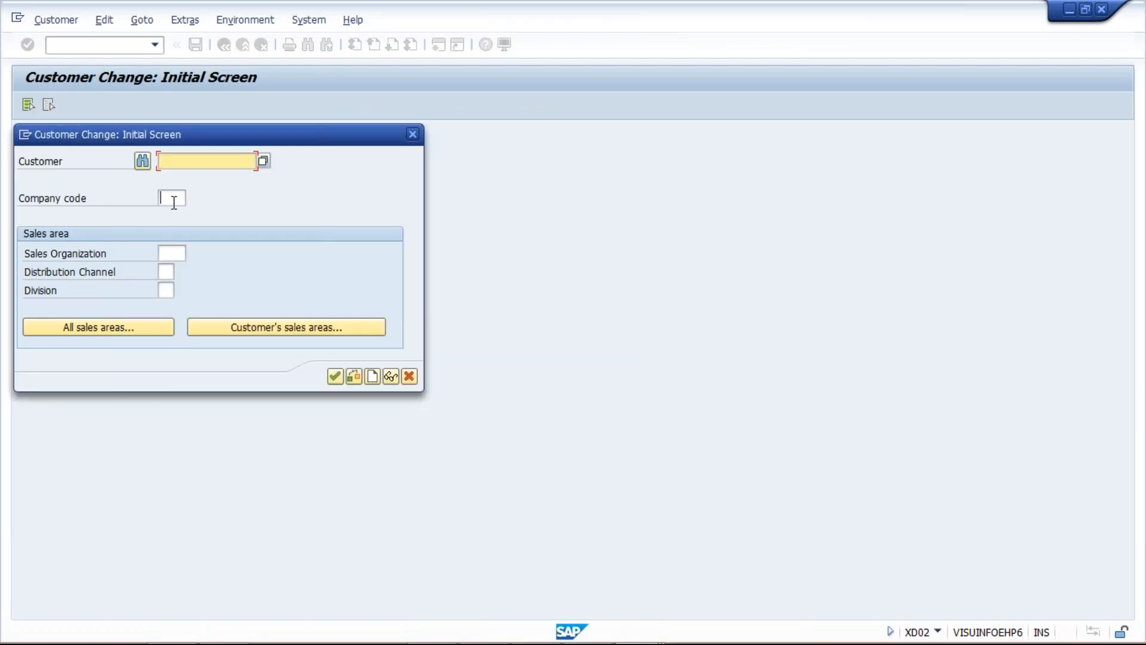
pyautogui.write('TM')
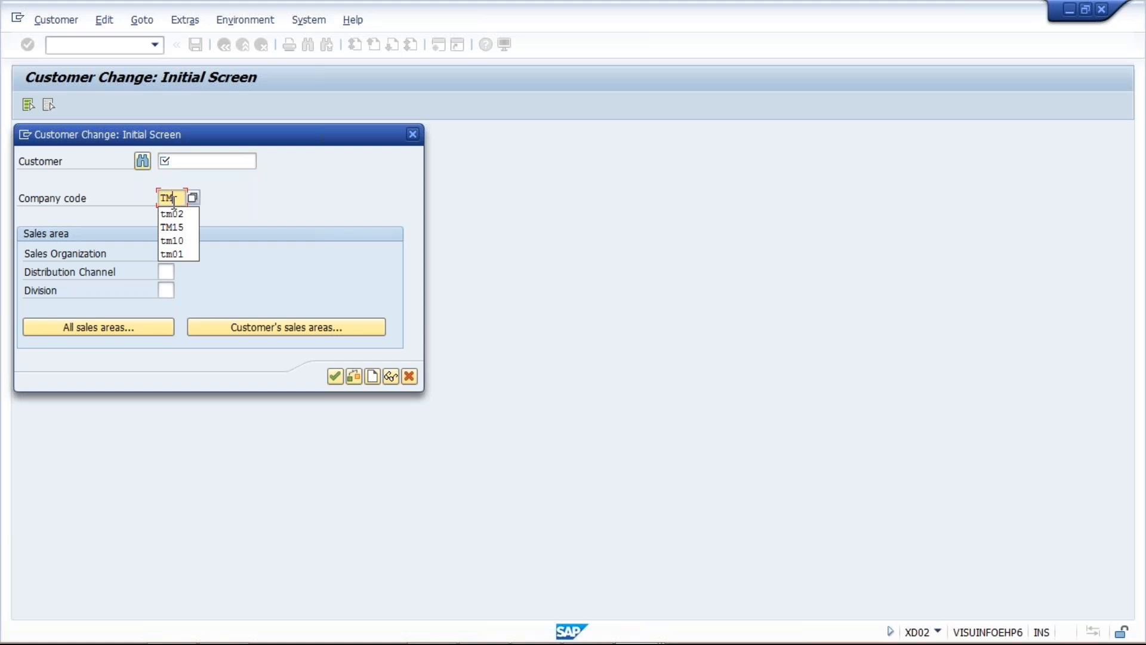
pyautogui.write('02')
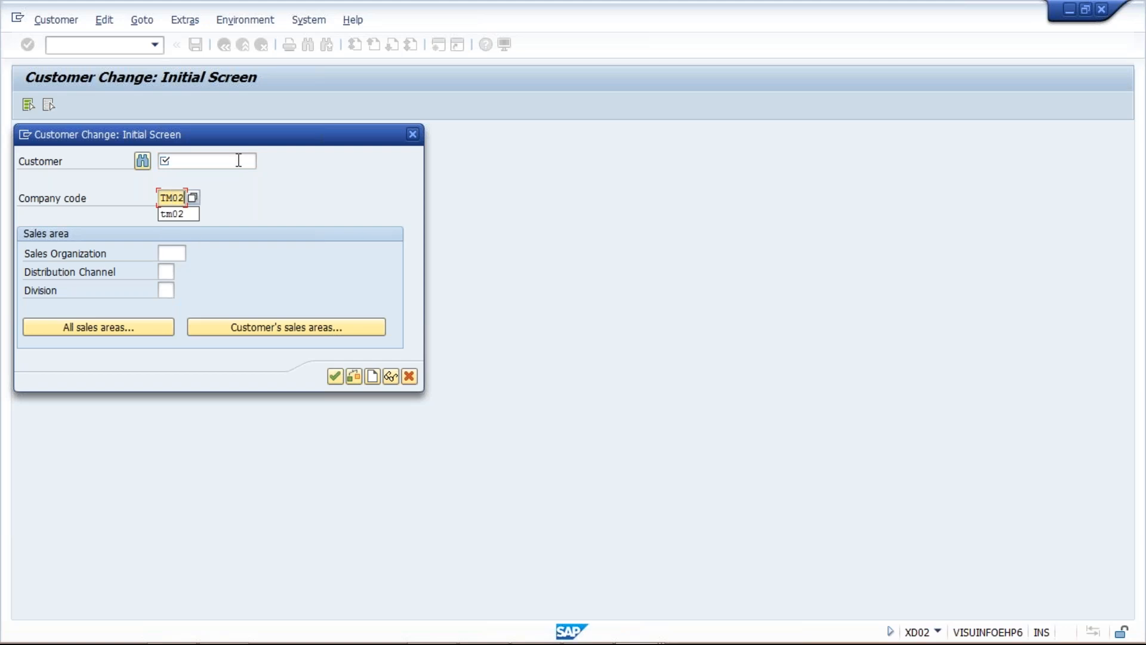
pyautogui.click(238, 160)
pyautogui.press('BackSpace')
pyautogui.press('Return')
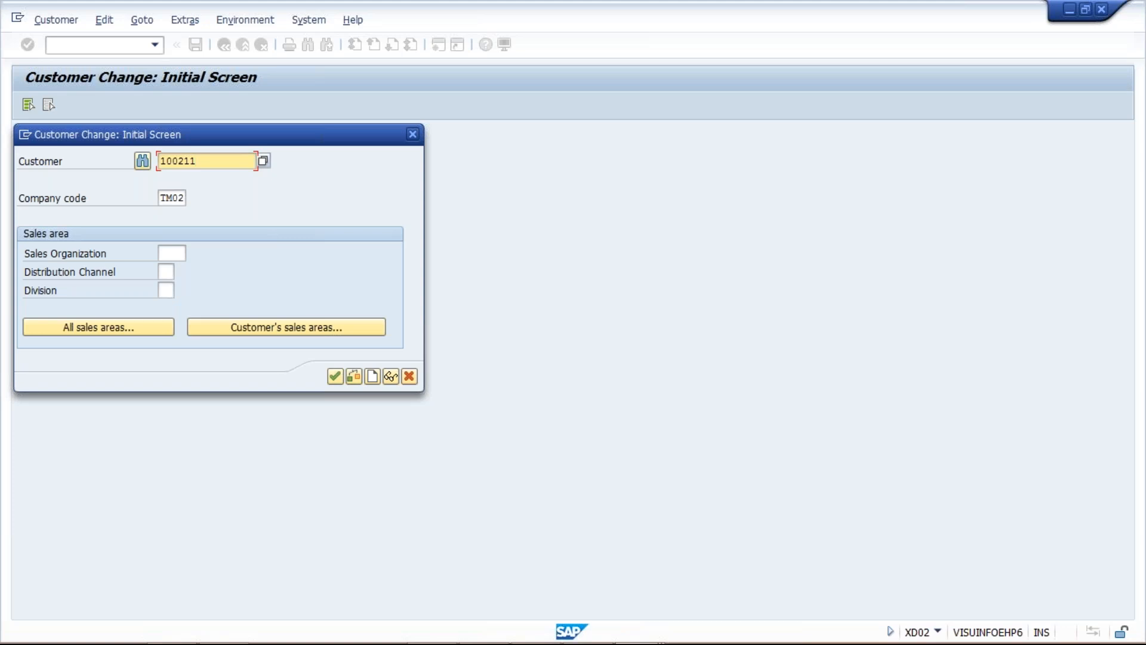
pyautogui.press('Return')
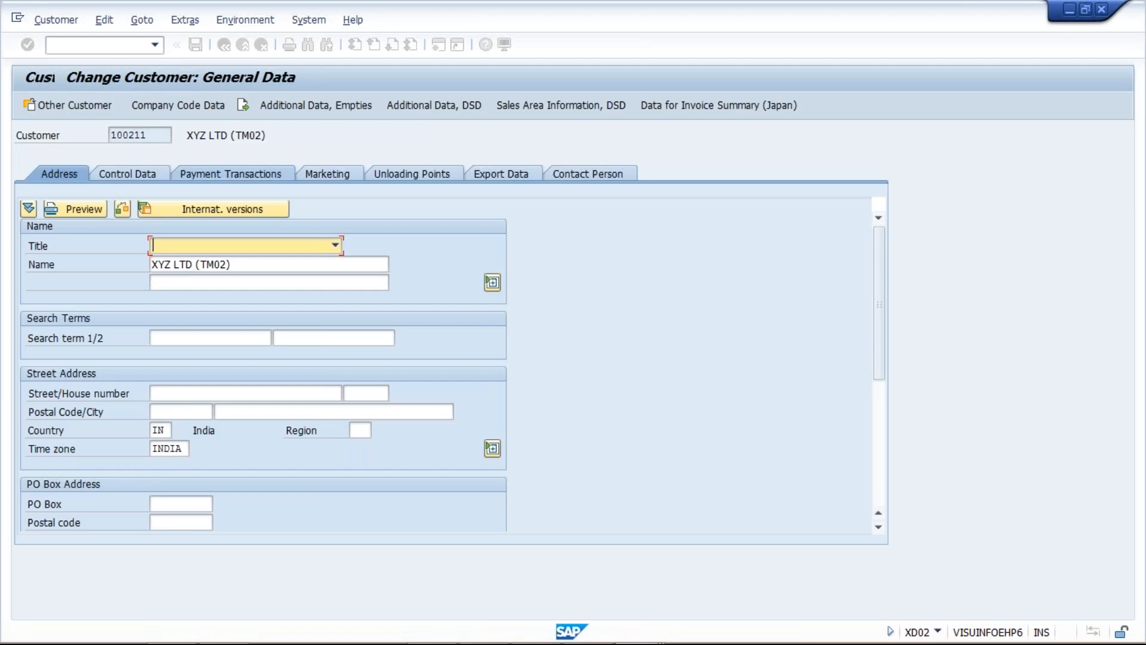
# Assign dunning procedure TM02 in the correspondence section of the customer's company code data
pyautogui.click(178, 106)
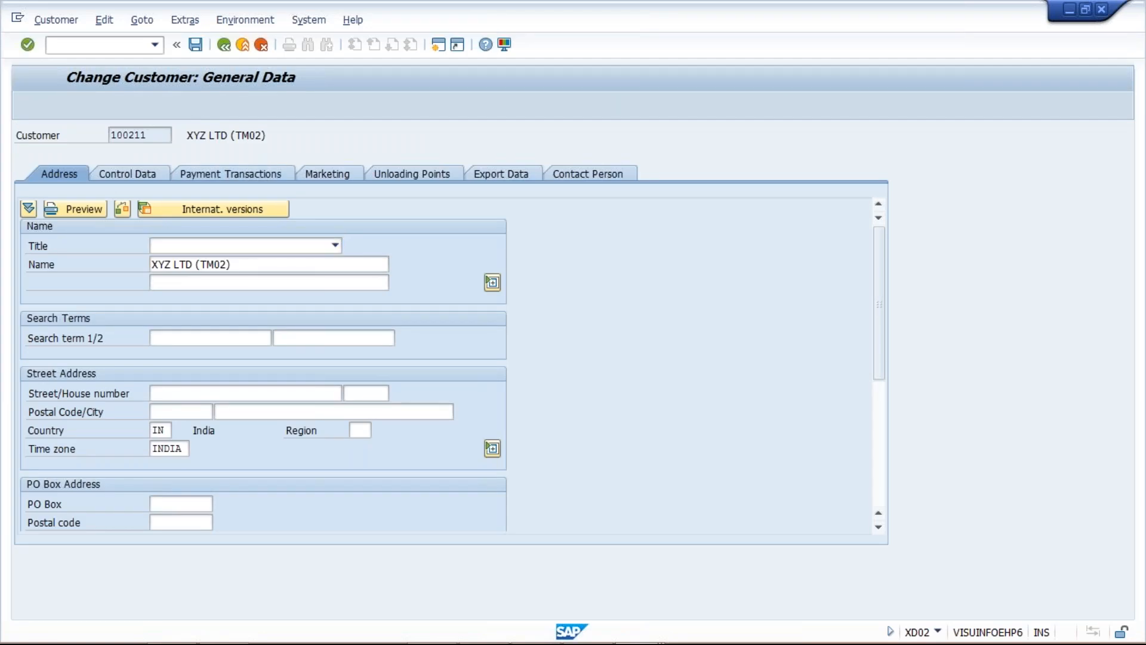
pyautogui.click(332, 195)
pyautogui.write('TM02')
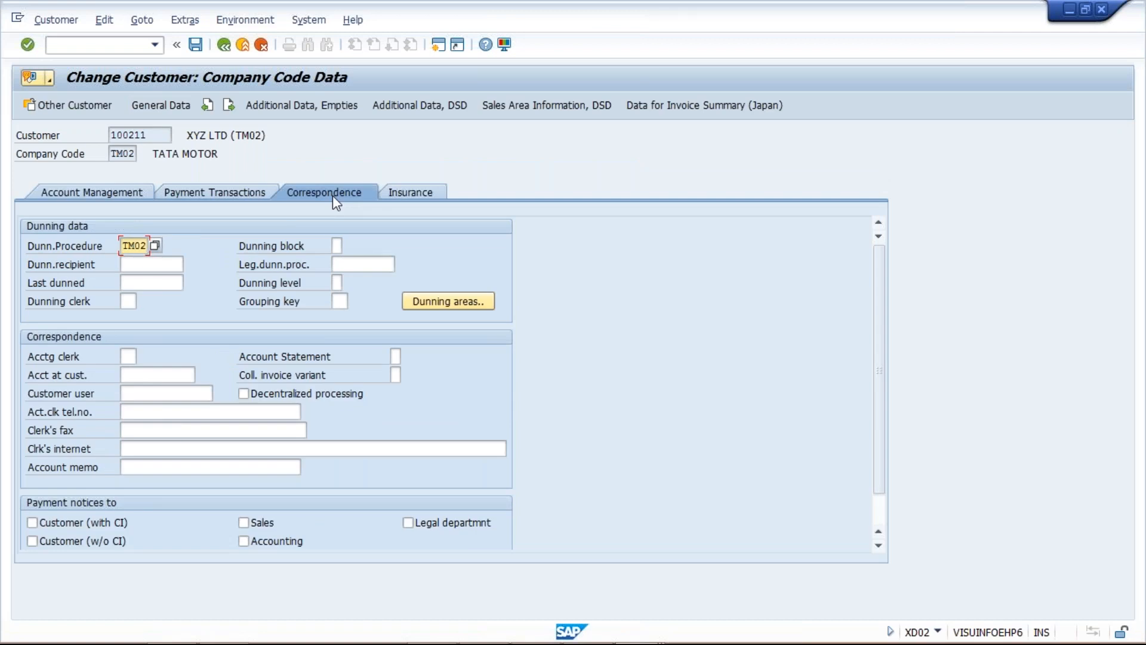
pyautogui.press('Return')
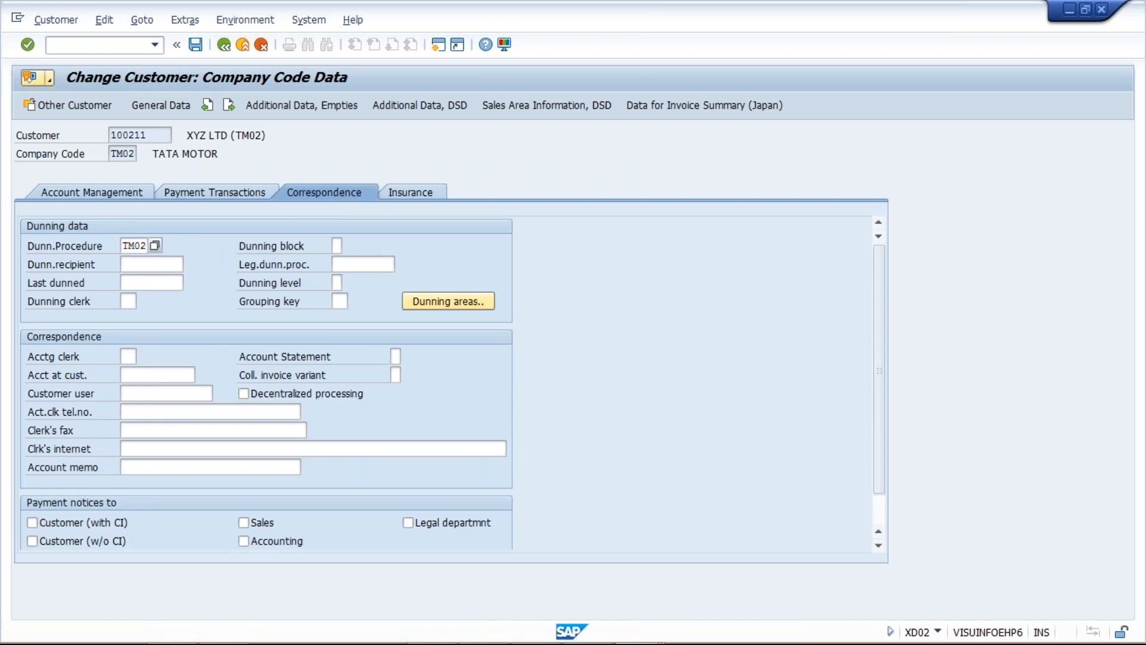
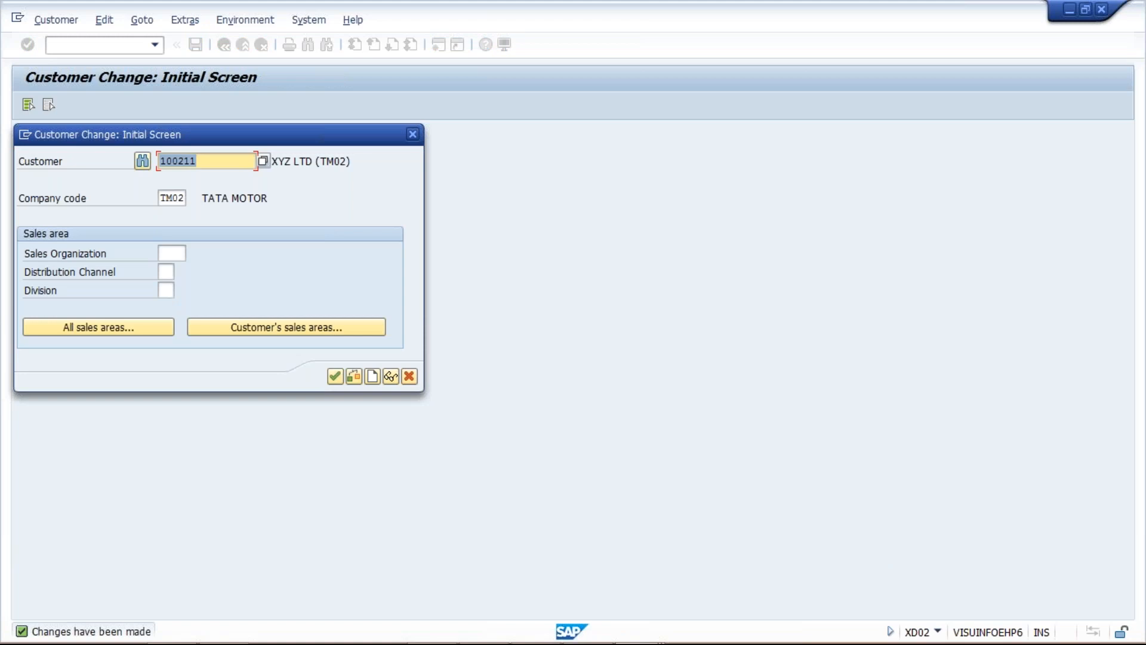
# Leave the customer change transaction and run FBL5N to list the customer's open items for company code TM02 at key date 03.12.2018
pyautogui.click(412, 133)
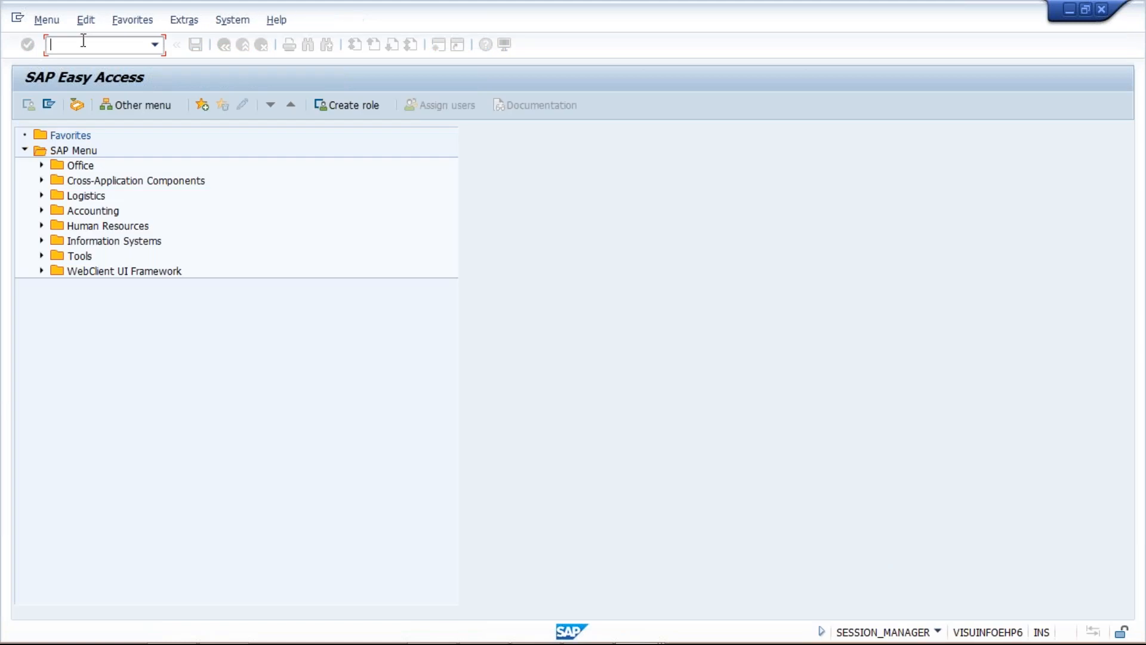
pyautogui.write('/N')
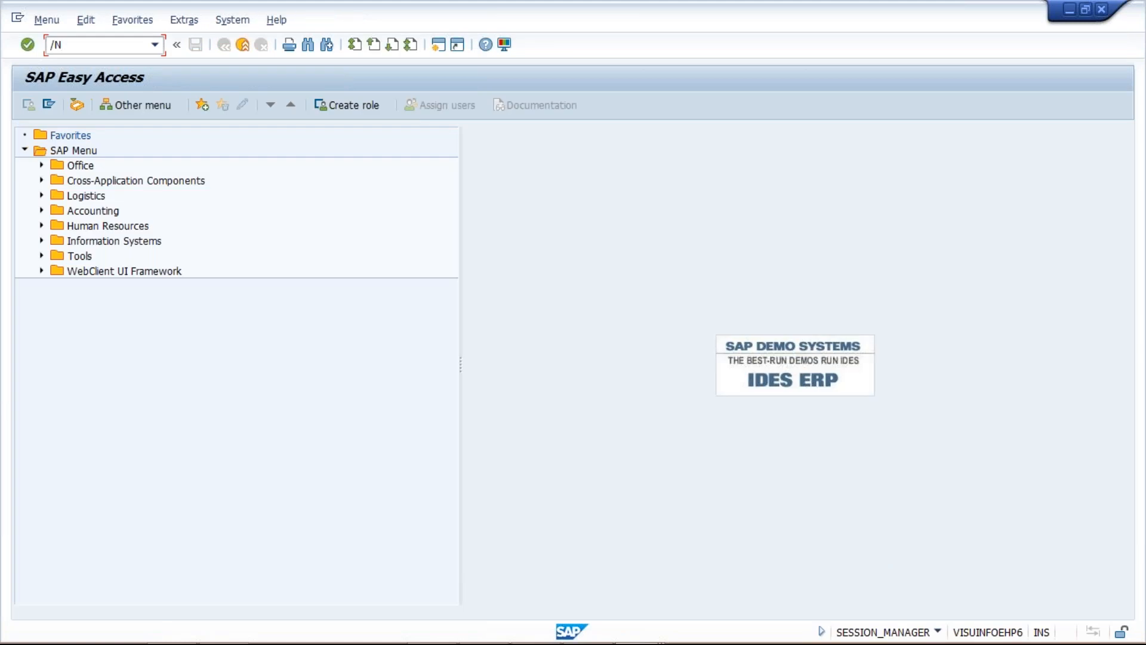
pyautogui.write('FBL5N')
pyautogui.press('Return')
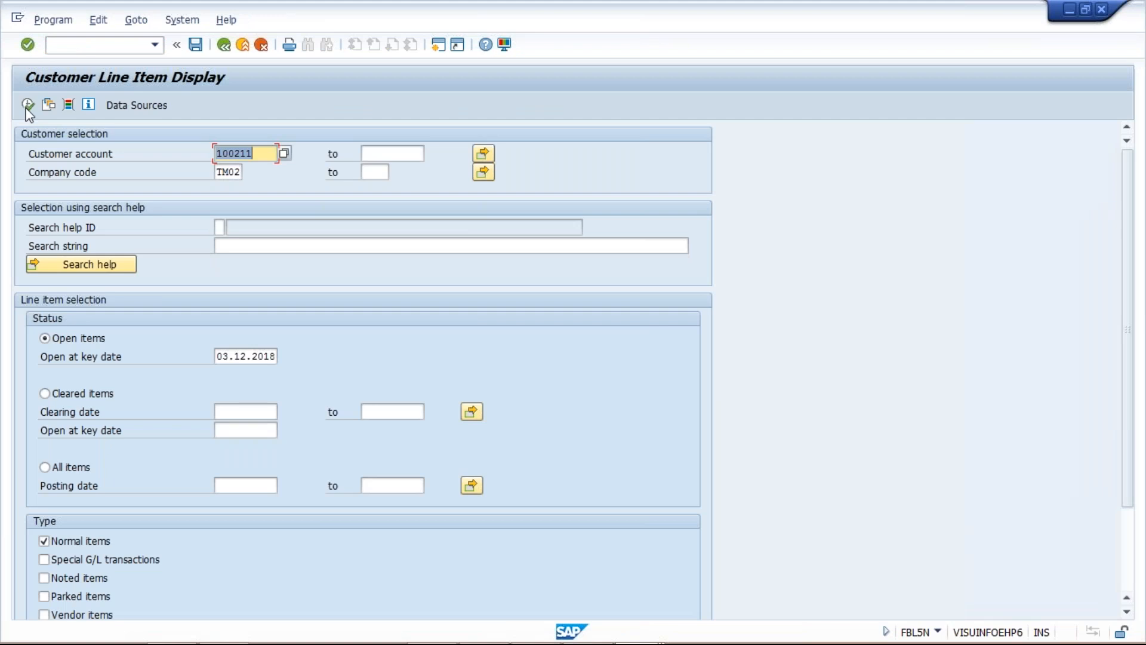
pyautogui.click(27, 106)
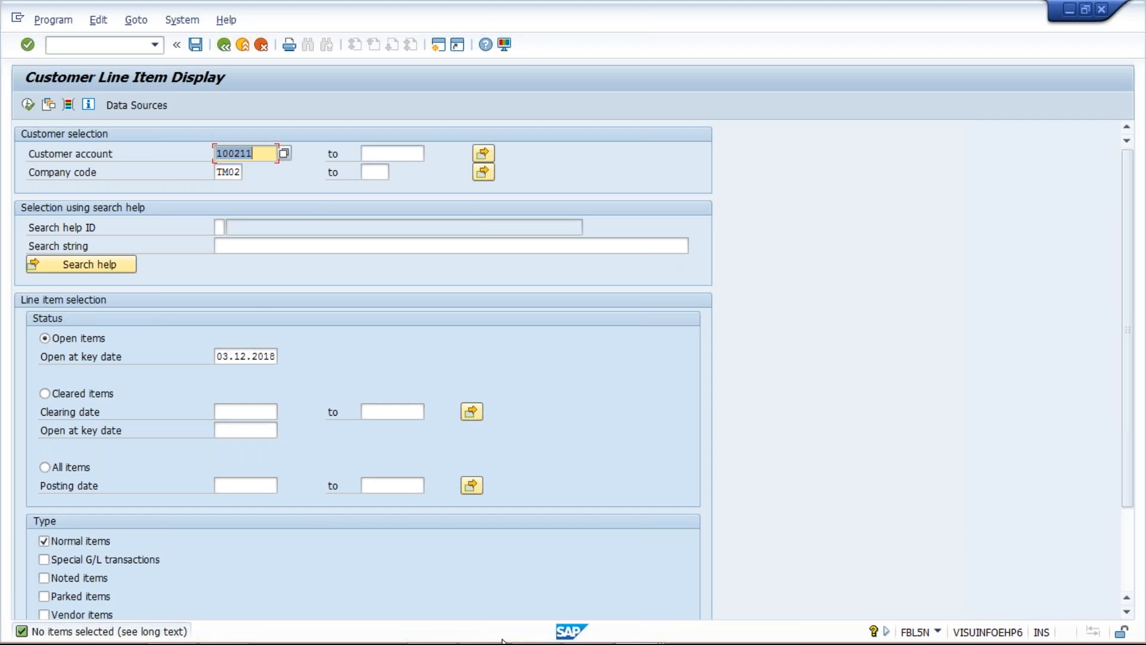
# Return to the Customer Line Item Display session and open an additional SAP session from it
pyautogui.moveTo(649, 634)
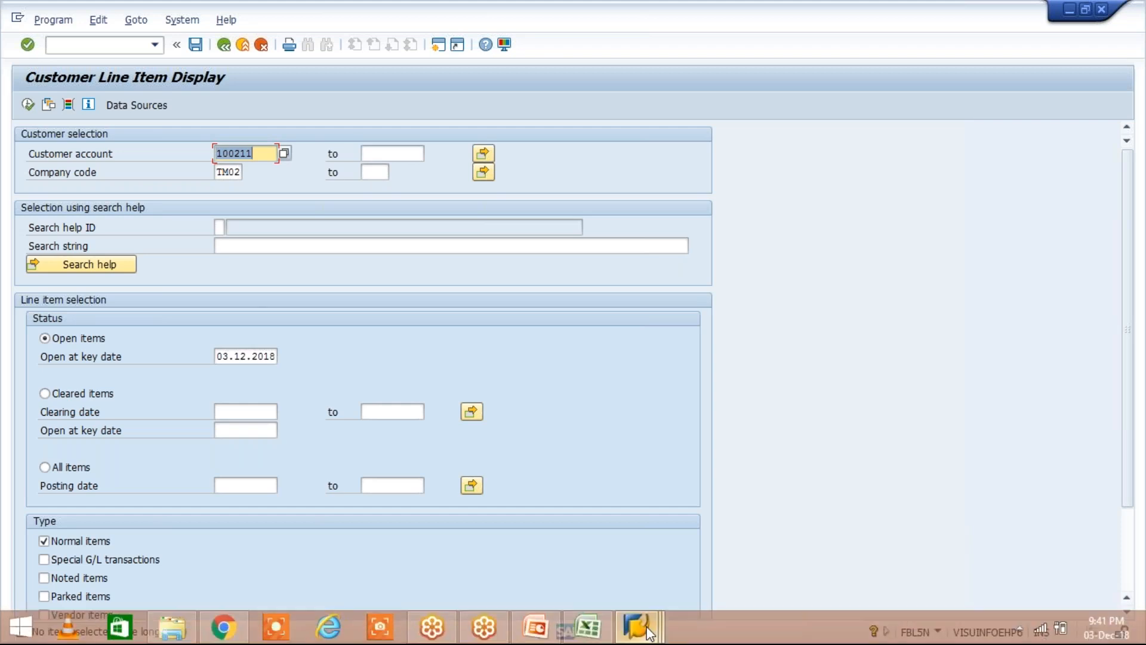
pyautogui.click(649, 633)
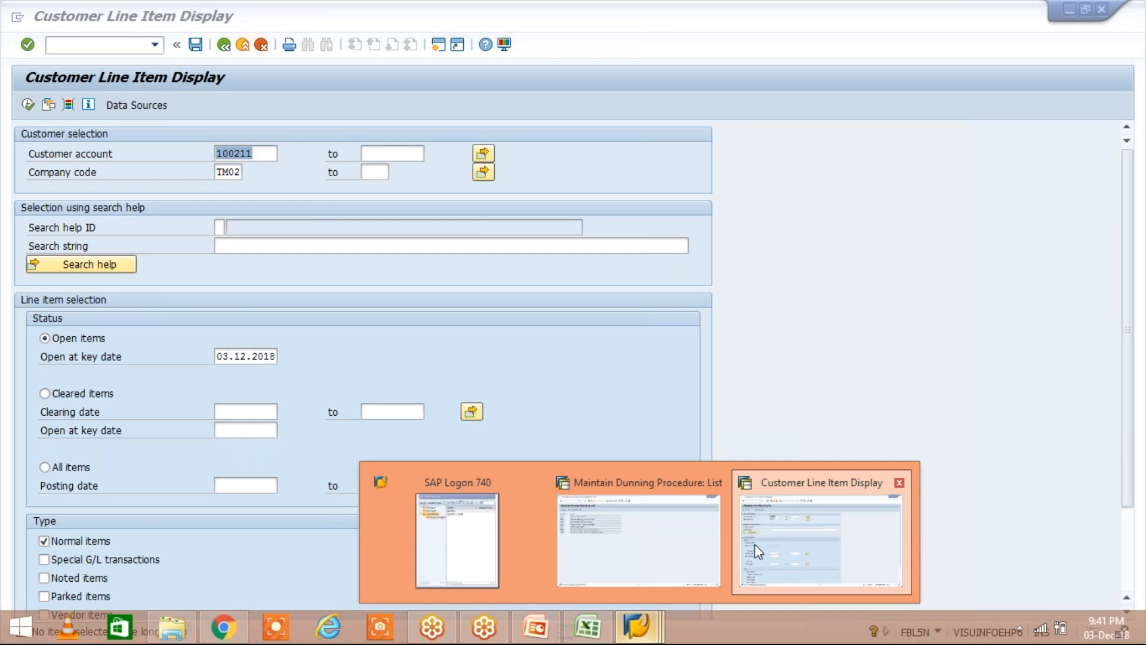
pyautogui.click(754, 544)
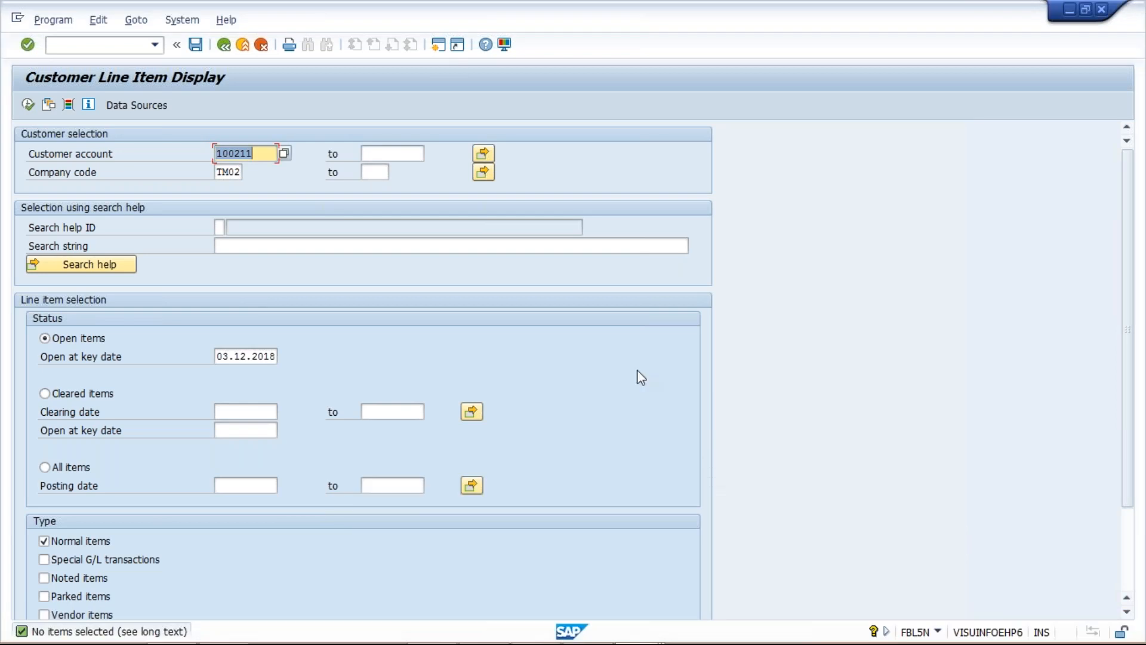
pyautogui.click(438, 50)
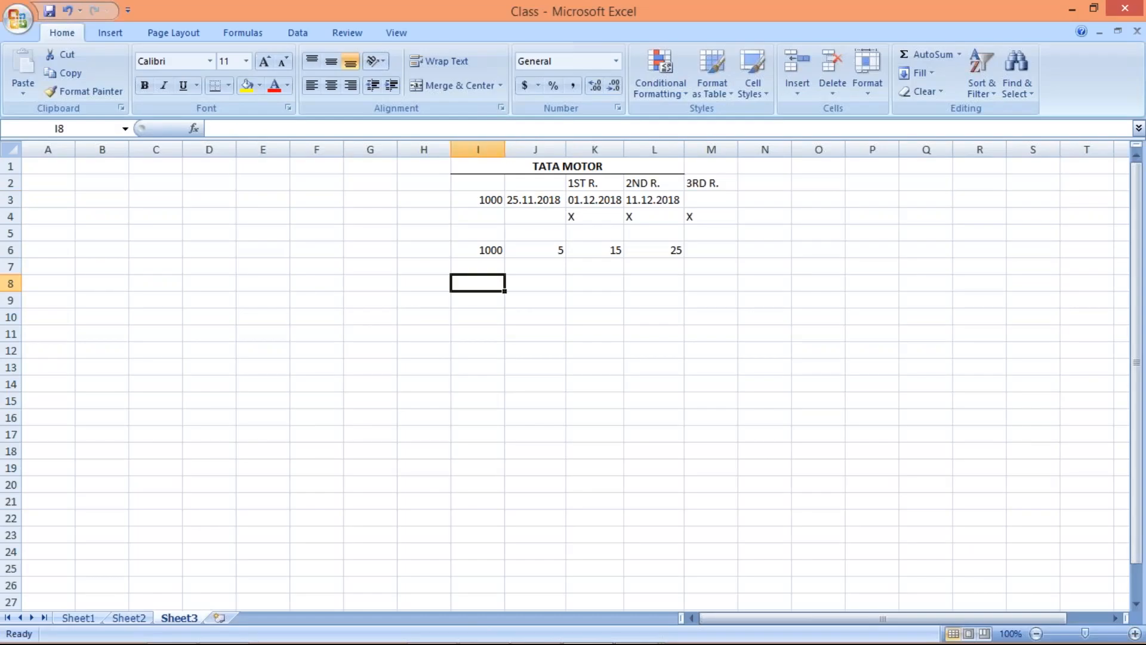
# In Sheet3 of the Class workbook in Excel, enter amount 2000 in I8 and date 01.12.2018 in J8
pyautogui.write('20')
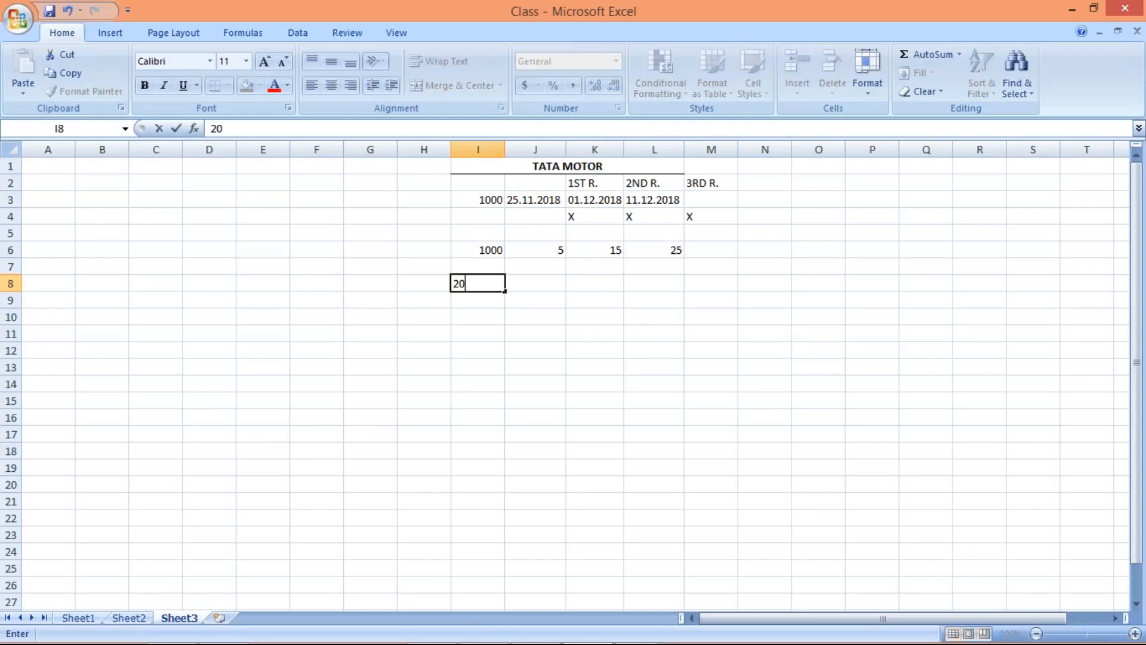
pyautogui.write('00')
pyautogui.press('Tab')
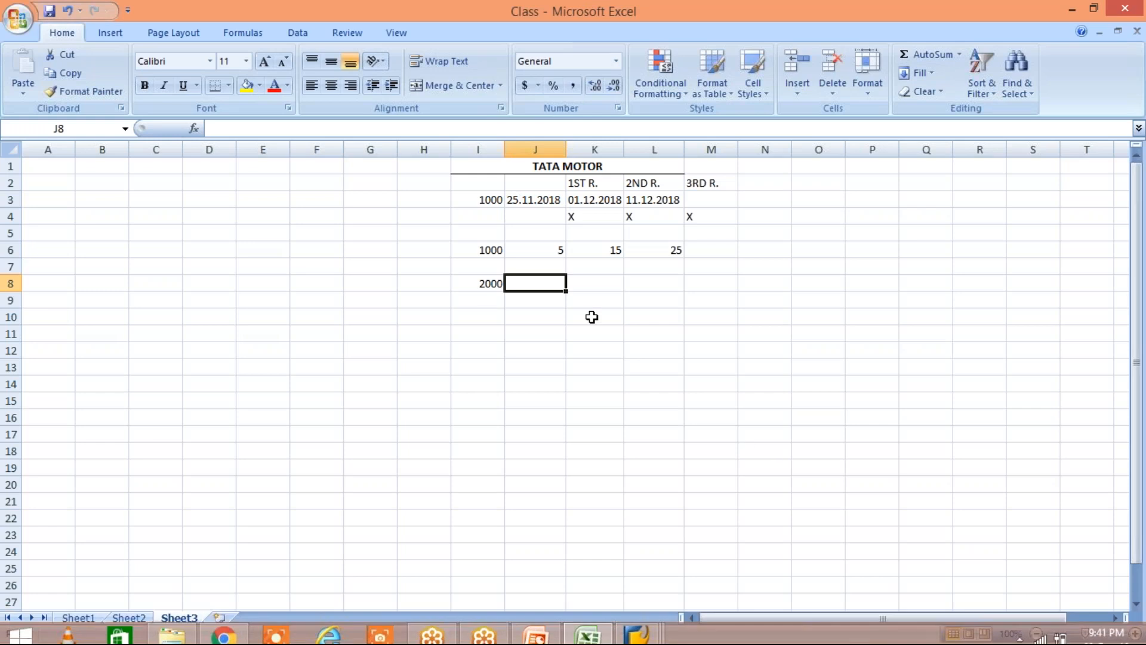
pyautogui.write('0')
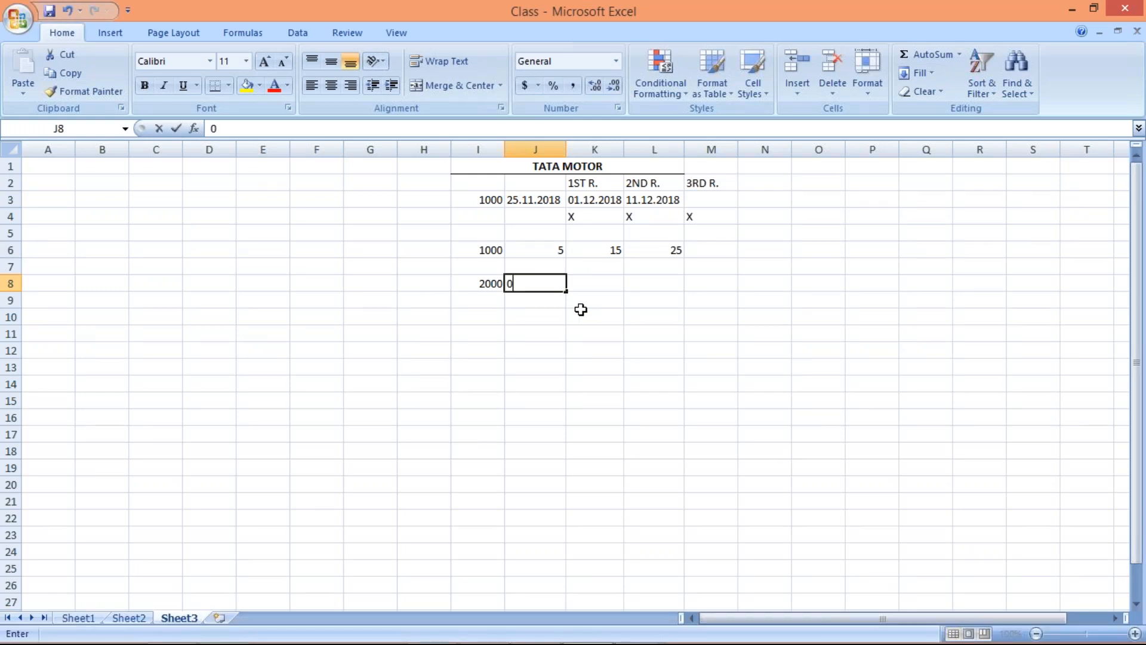
pyautogui.write('1.12.2018')
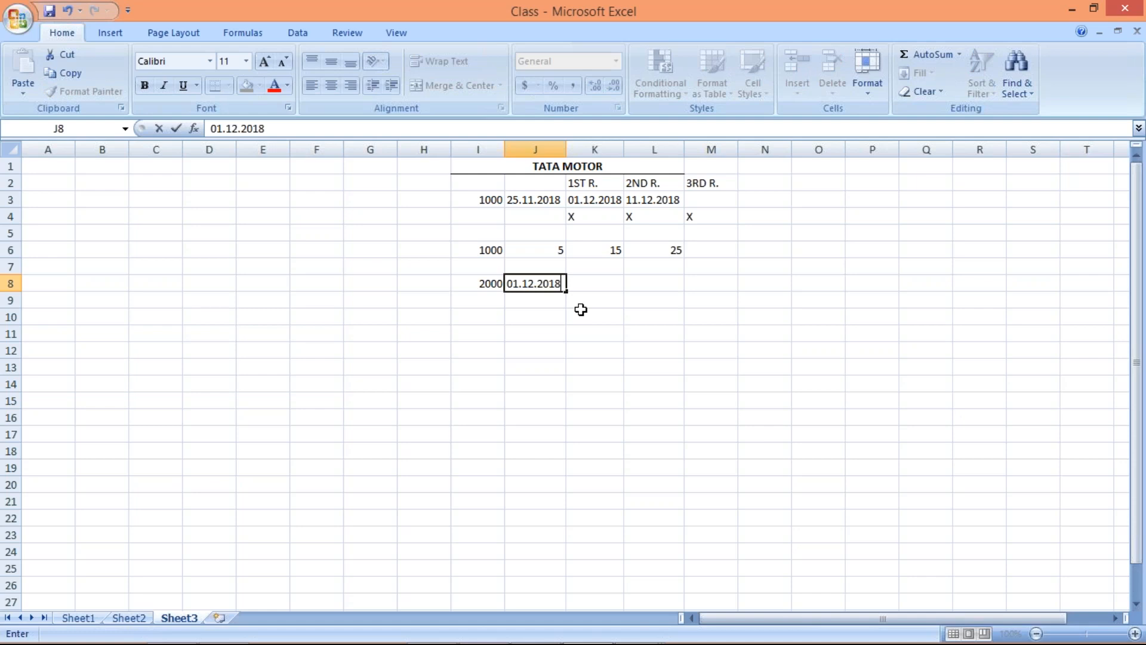
pyautogui.press('Return')
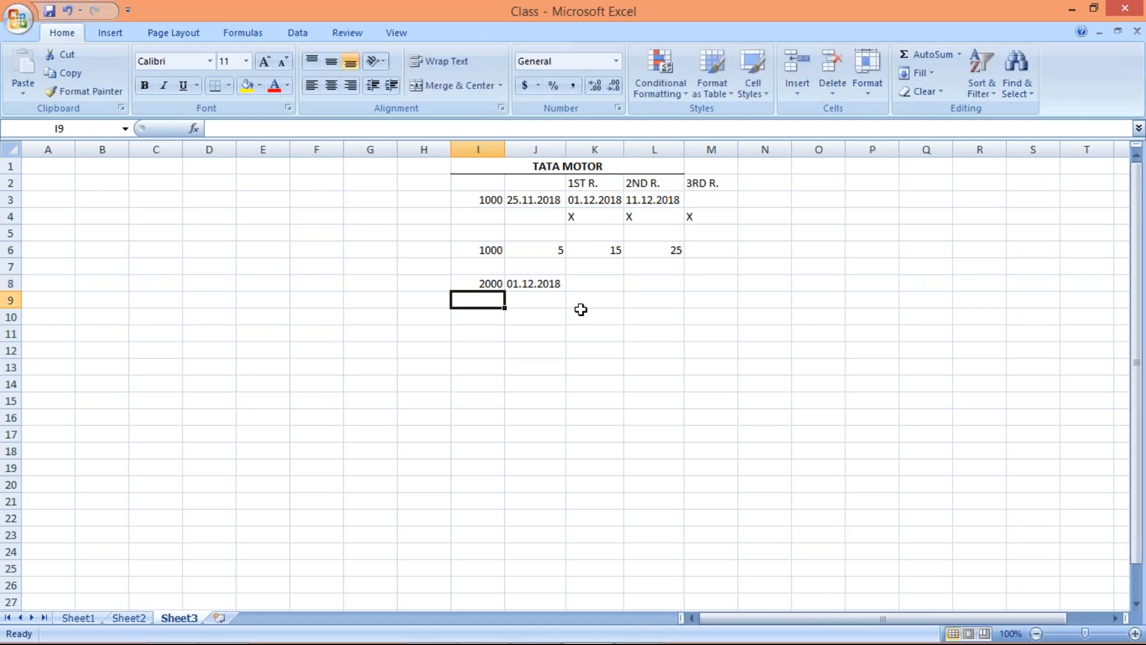
# Add a second invoice example in row 9 with amount 3000 in I9 and date 25.11.2018 in J9
pyautogui.write('3000')
pyautogui.press('Tab')
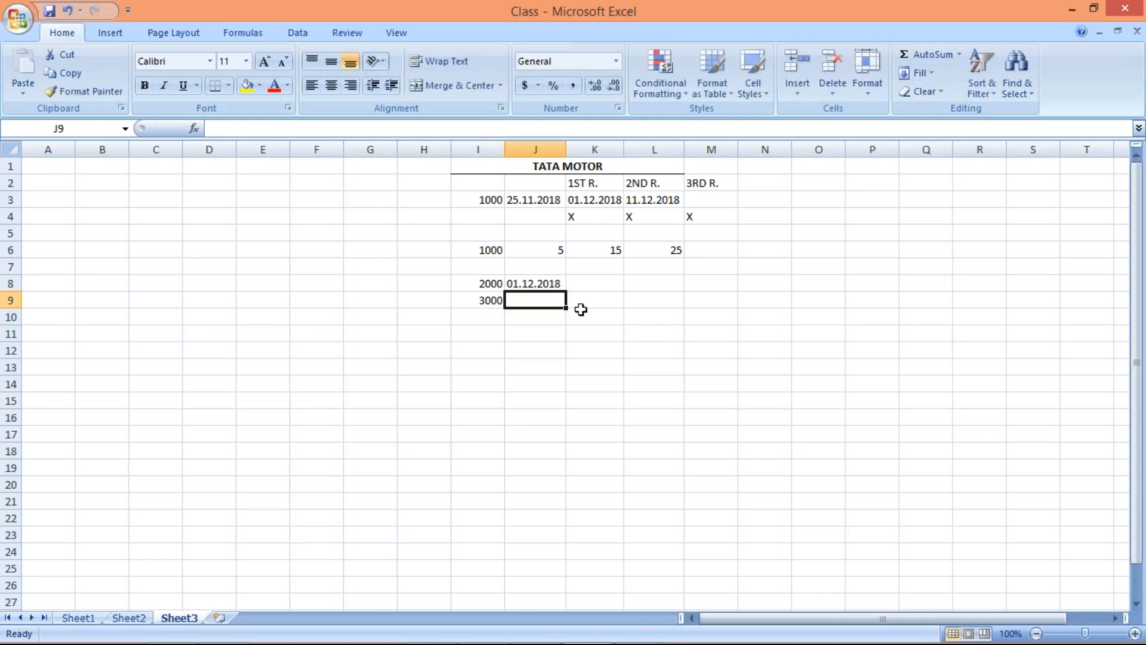
pyautogui.write('2')
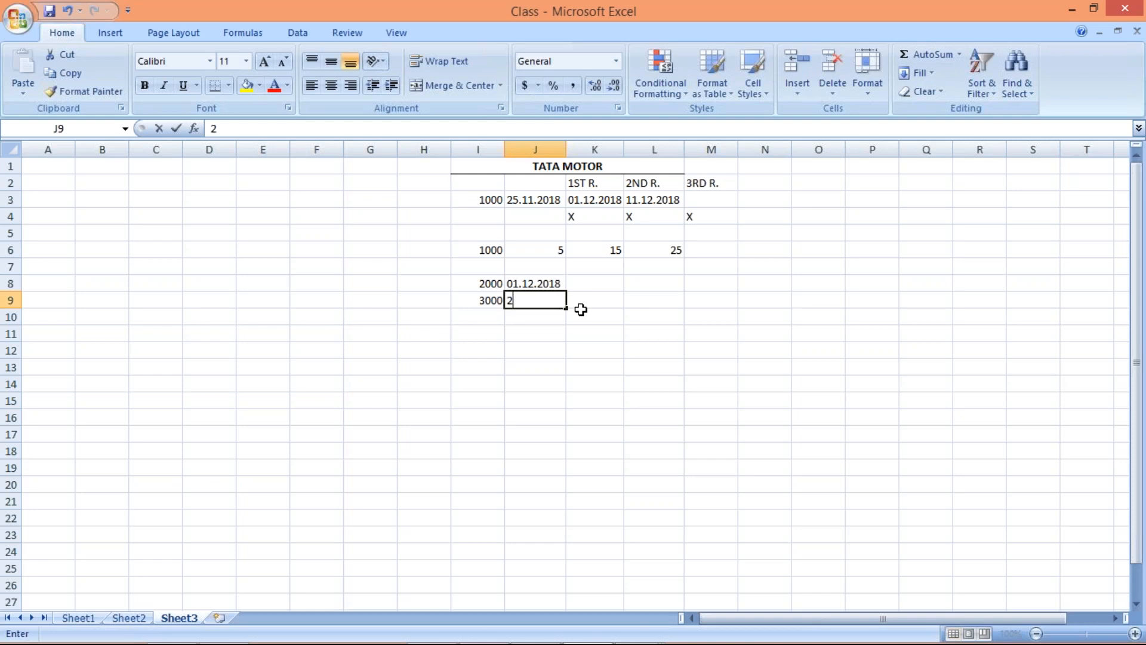
pyautogui.write('5.11.2')
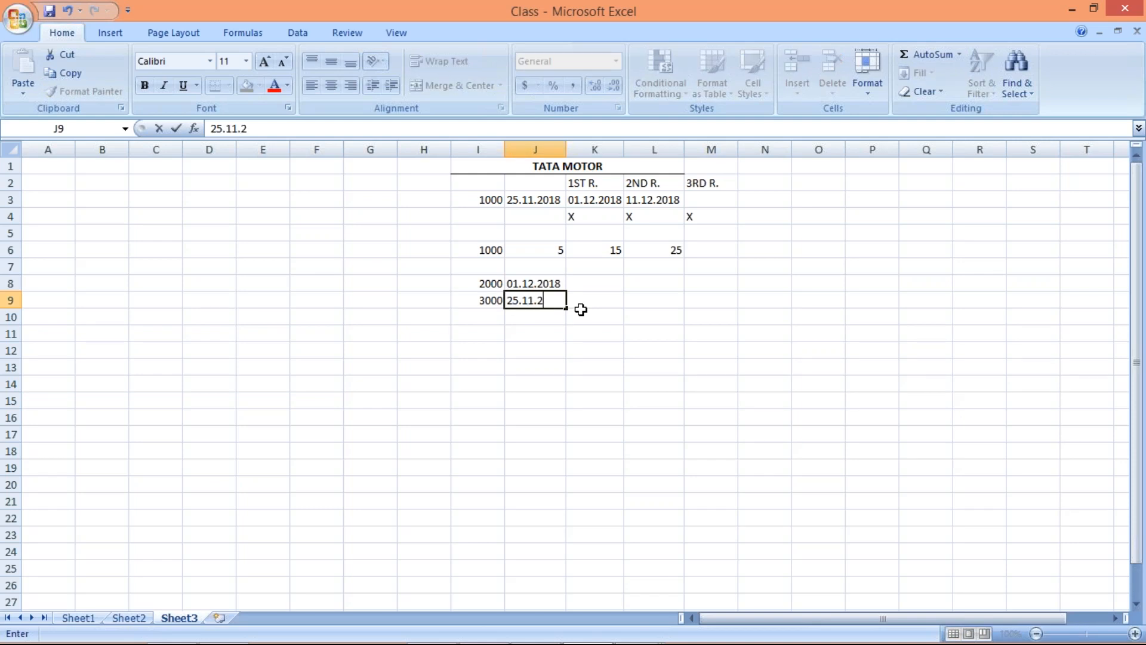
pyautogui.write('018')
pyautogui.press('Return')
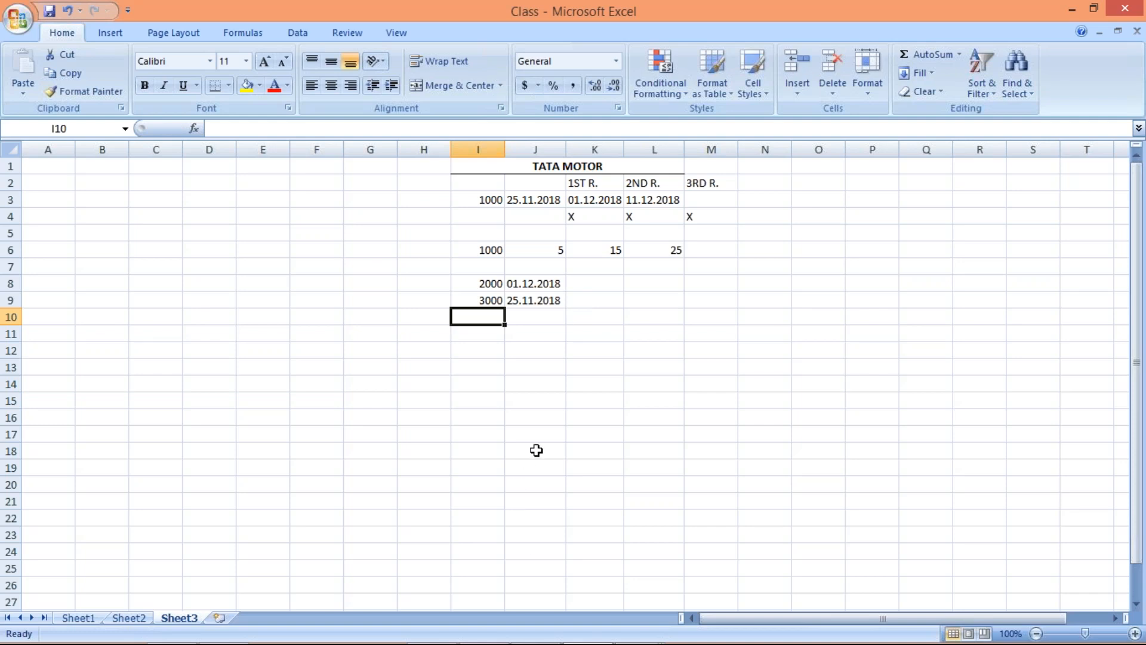
# Switch from Excel to the new SAP Easy Access session
pyautogui.moveTo(511, 641)
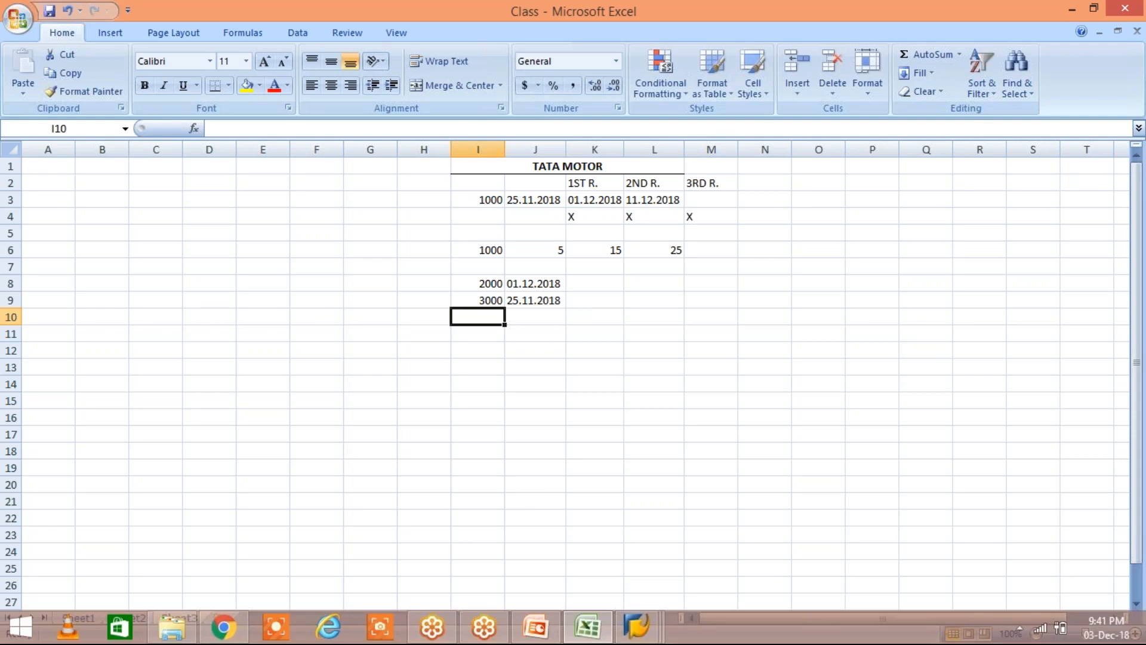
pyautogui.moveTo(652, 641)
pyautogui.click(933, 529)
pyautogui.write('G')
pyautogui.press('BackSpace')
pyautogui.write('FB50')
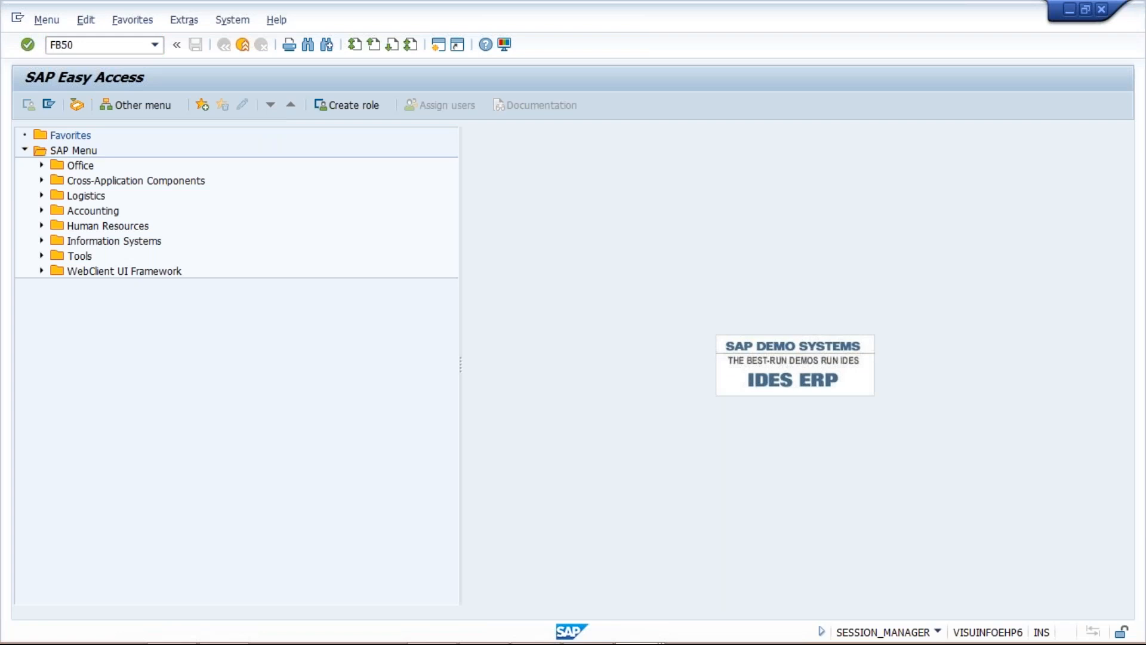
pyautogui.press('Return')
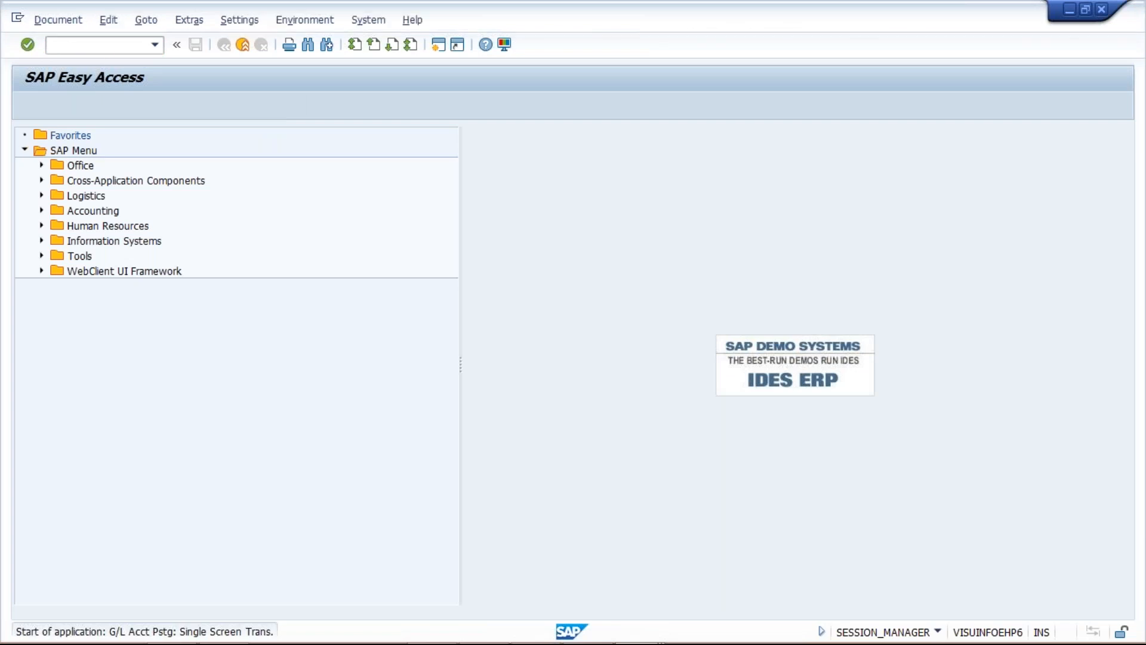
# Start transaction FB70 for entering a customer invoice in company code TM02
pyautogui.write('/NFB')
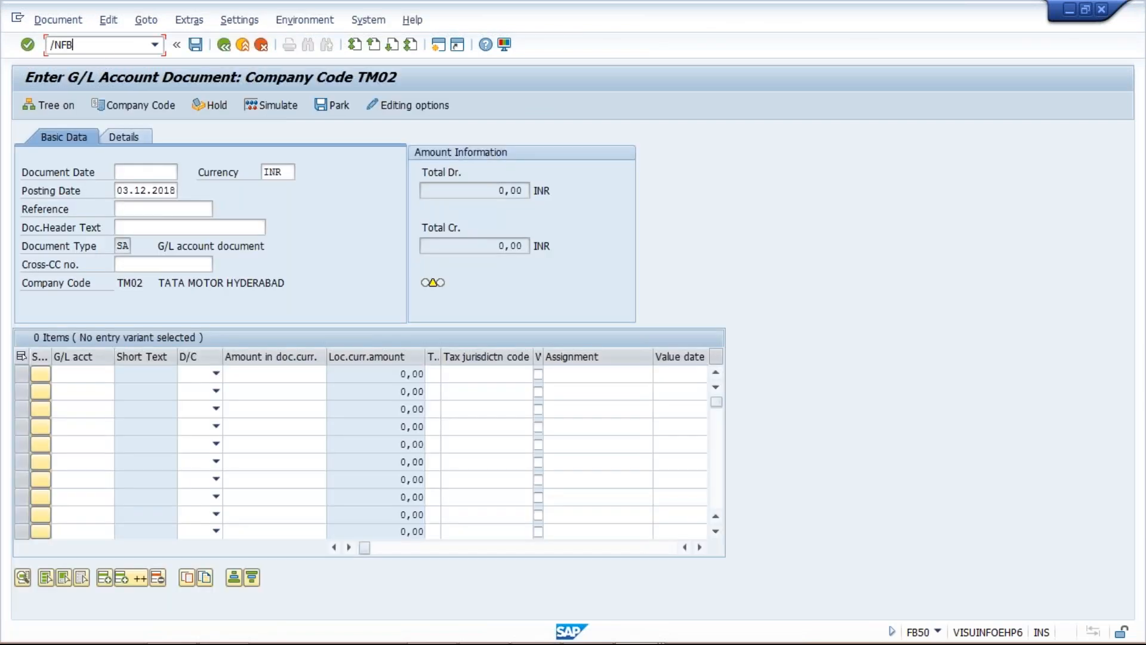
pyautogui.write('70')
pyautogui.press('Return')
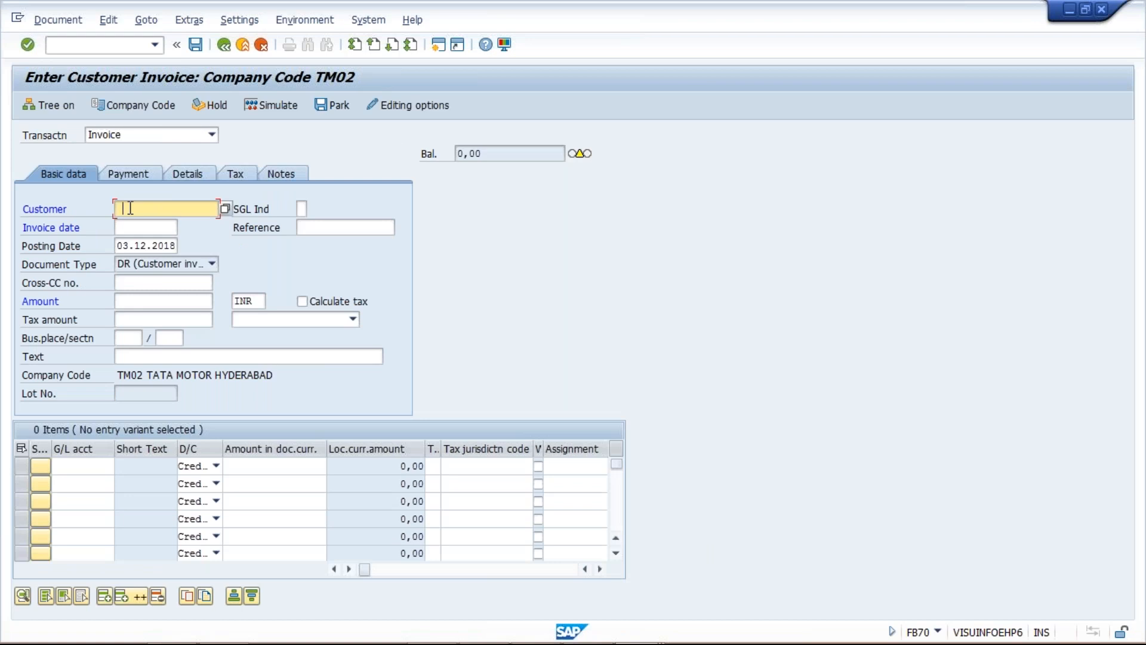
# Enter the customer number in the invoice header and set both the invoice date and the posting date to 01.12.2018
pyautogui.press('Down')
pyautogui.press('Return')
pyautogui.click(125, 228)
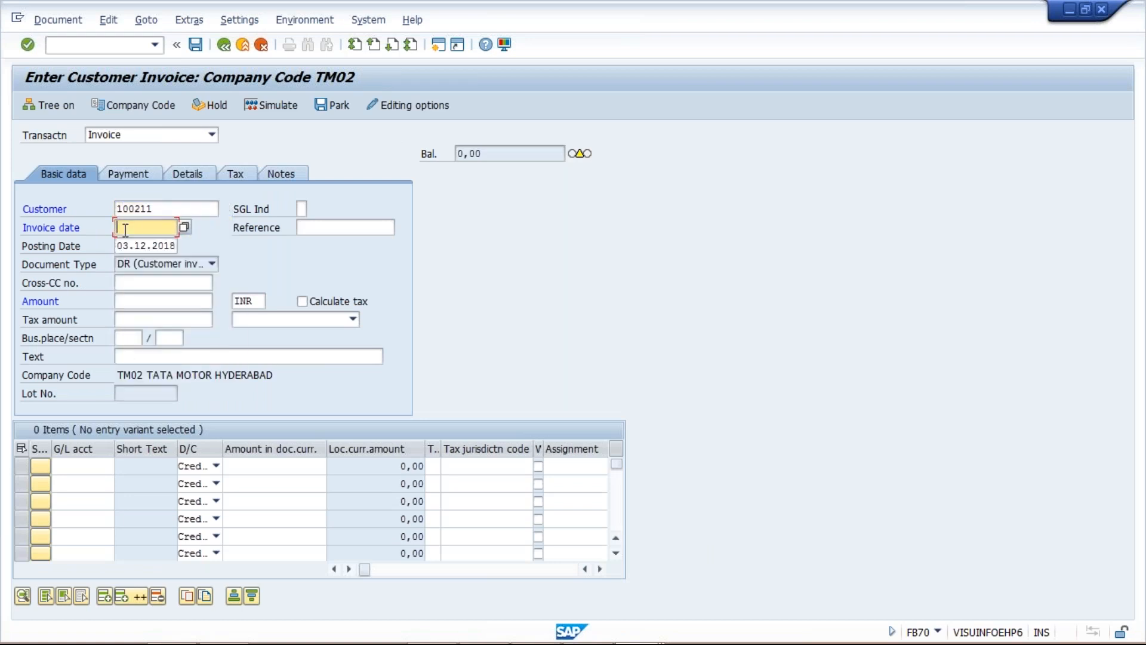
pyautogui.write('01.')
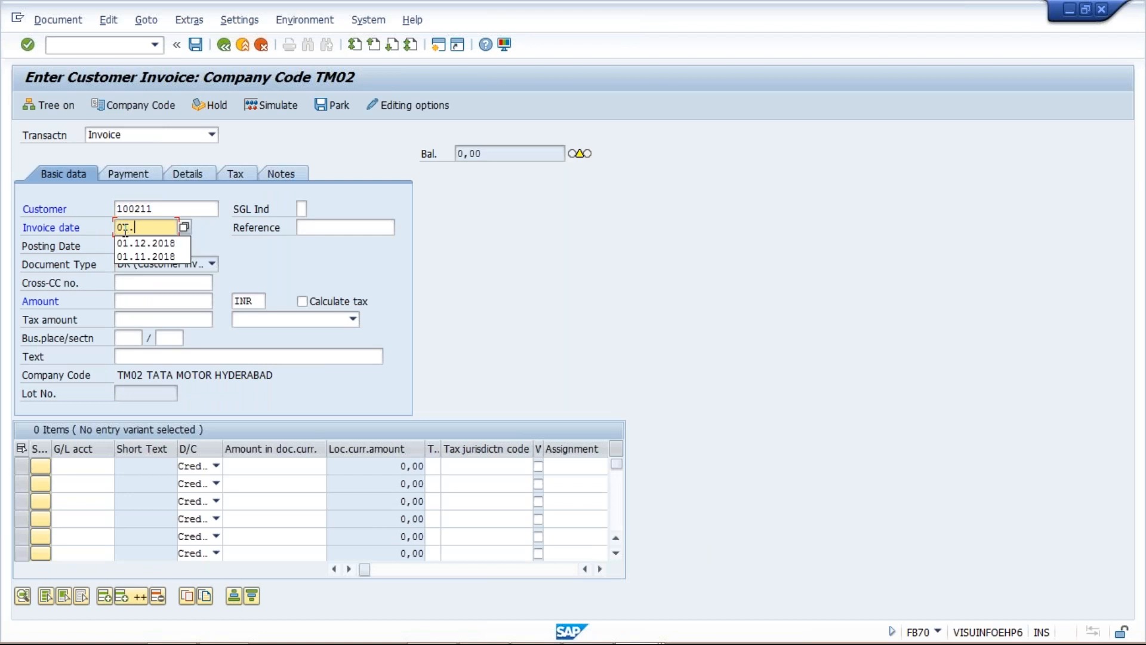
pyautogui.press('Down')
pyautogui.press('Return')
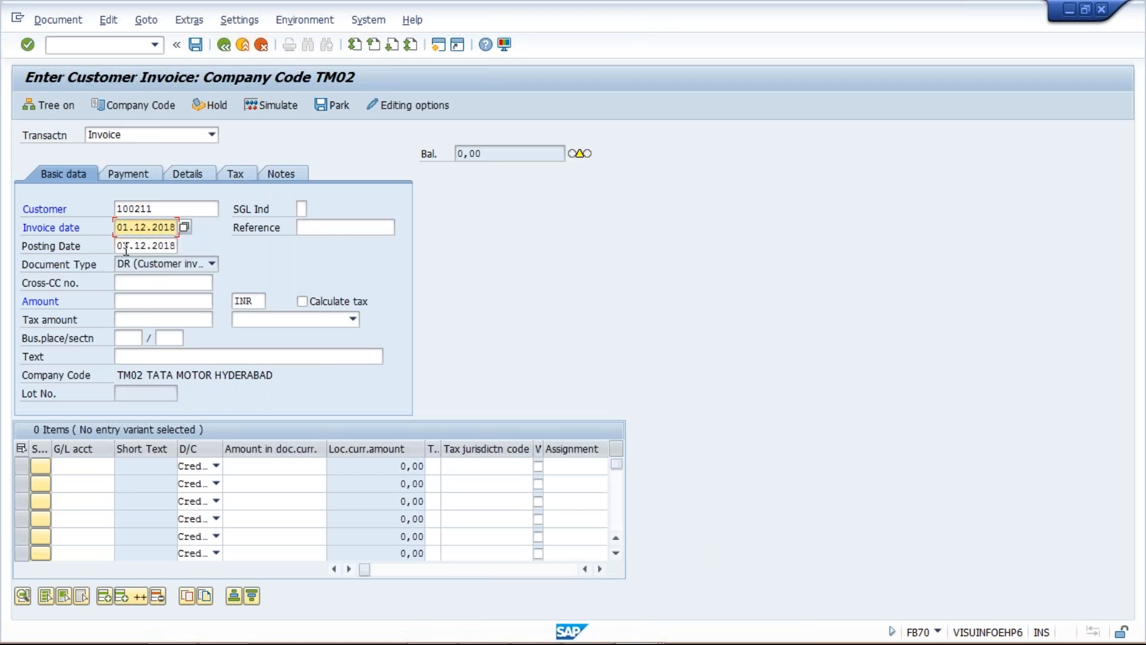
pyautogui.click(125, 247)
pyautogui.press('Delete')
pyautogui.write('1')
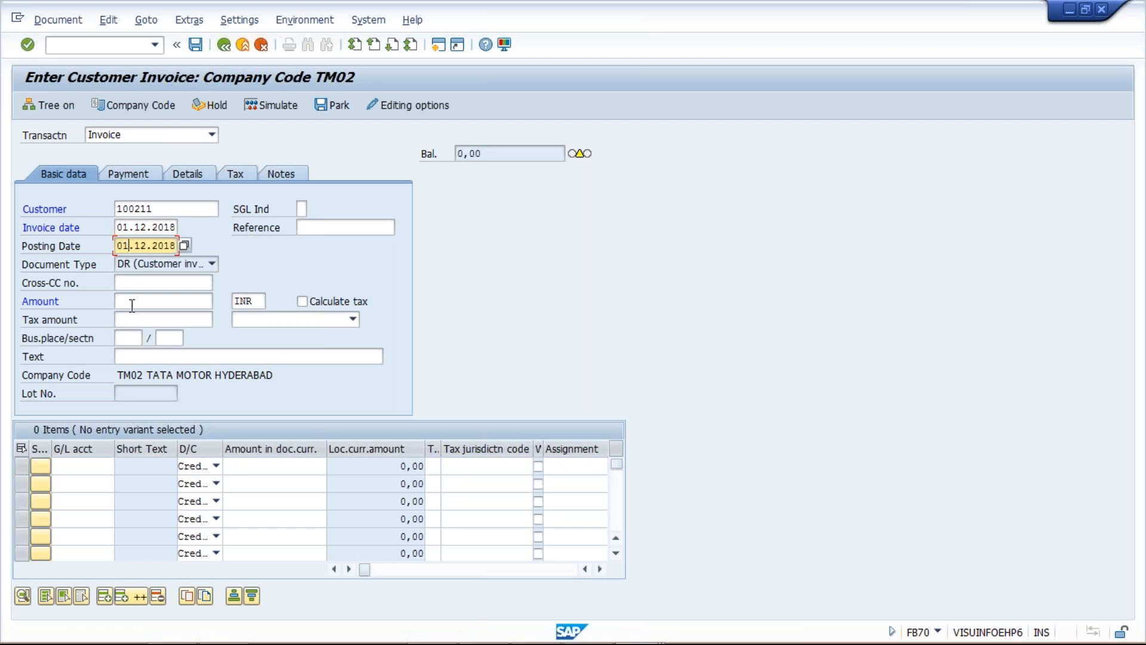
# Check the example amount in the Class workbook and set the customer invoice amount to 2000 INR
pyautogui.click(132, 305)
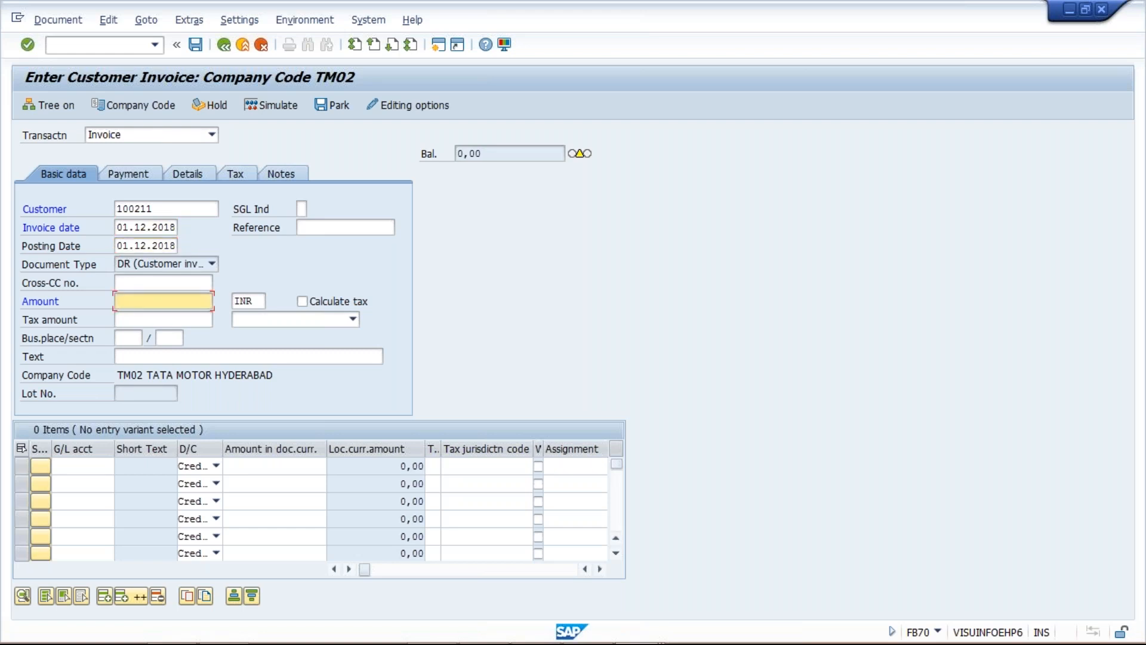
pyautogui.hotkey('alt', 'Tab')
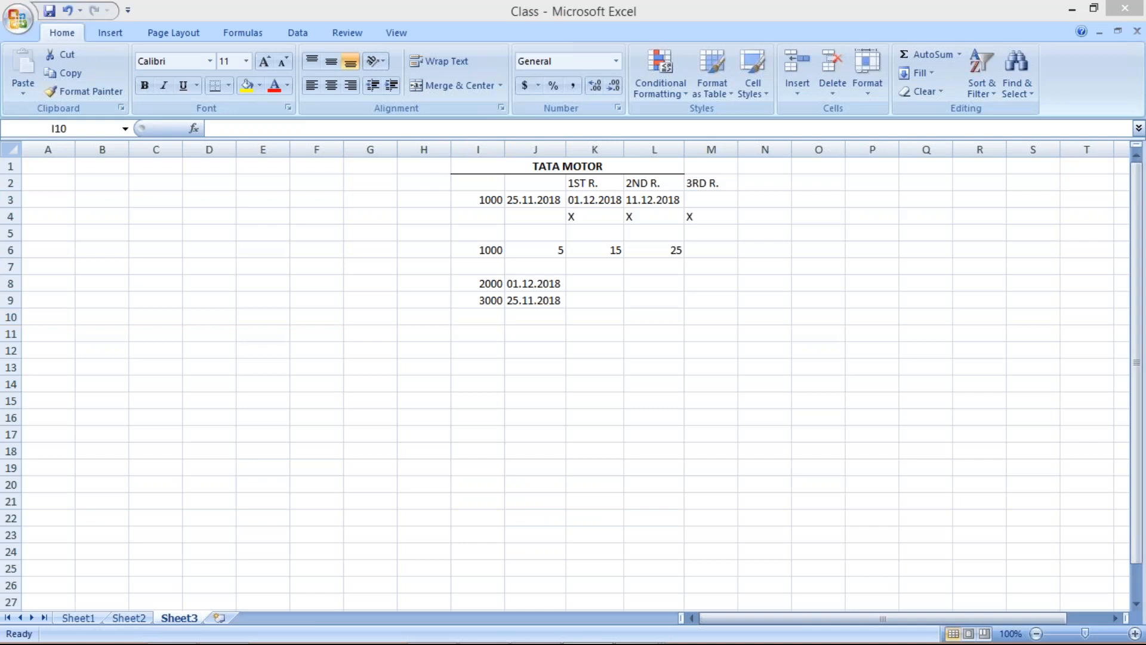
pyautogui.hotkey('alt', 'Tab')
pyautogui.write('2000')
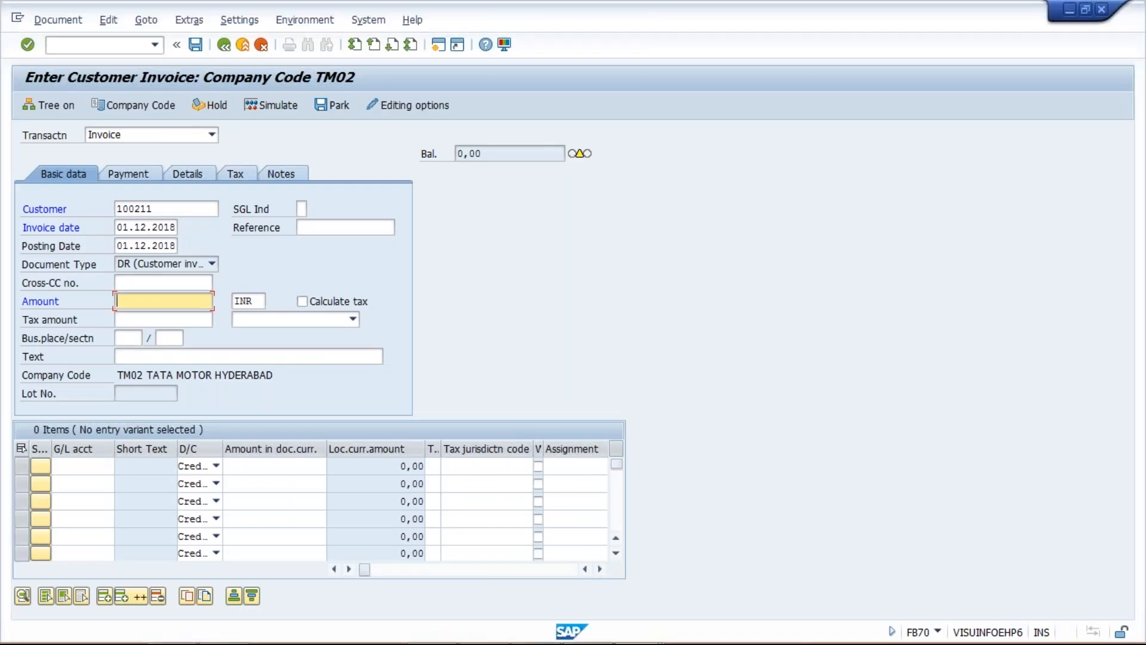
# Enter a credit line item of 2000 on G/L account 3000 and validate the invoice entries
pyautogui.click(74, 465)
pyautogui.write('3')
pyautogui.press('Down')
pyautogui.press('Return')
pyautogui.press('Tab')
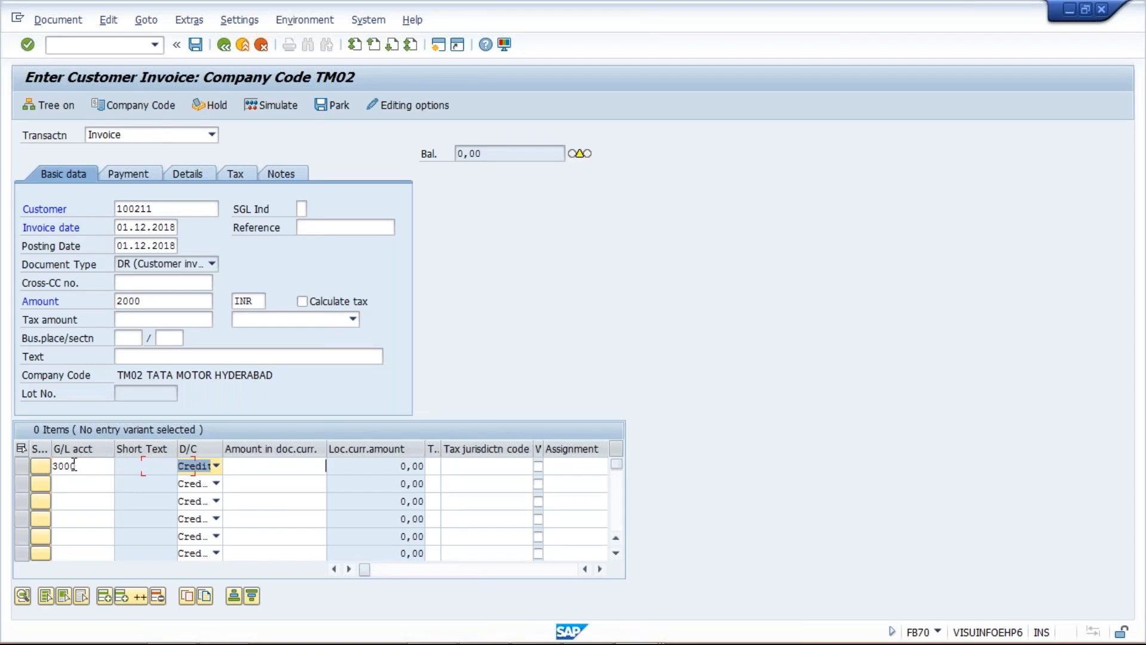
pyautogui.press('Tab')
pyautogui.write('2000')
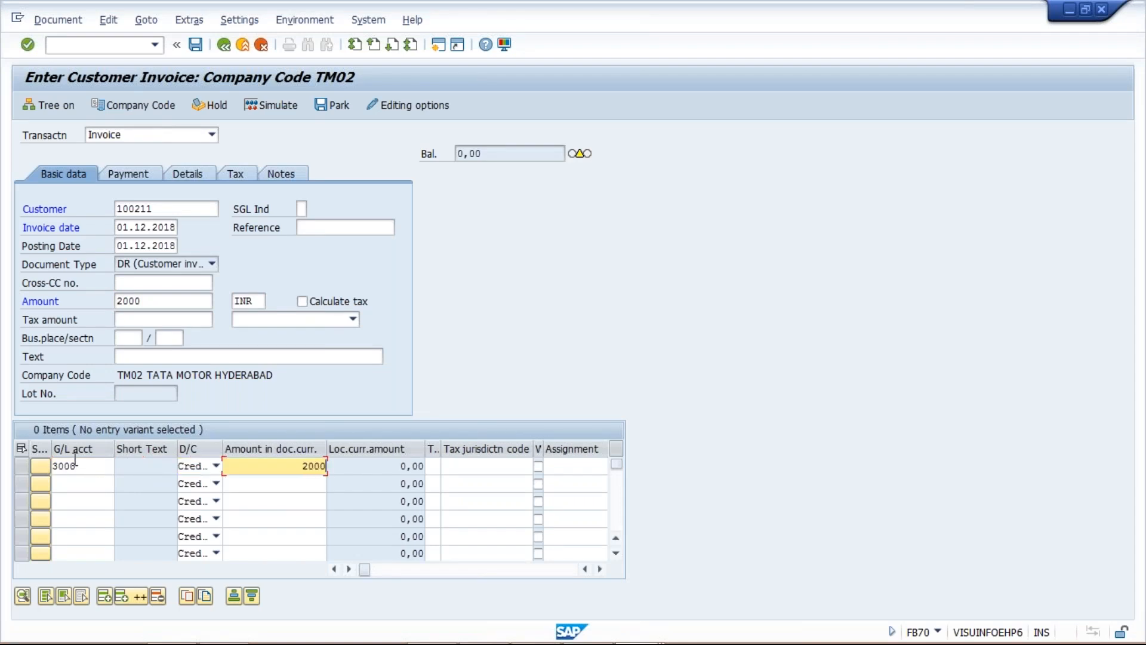
pyautogui.press('Return')
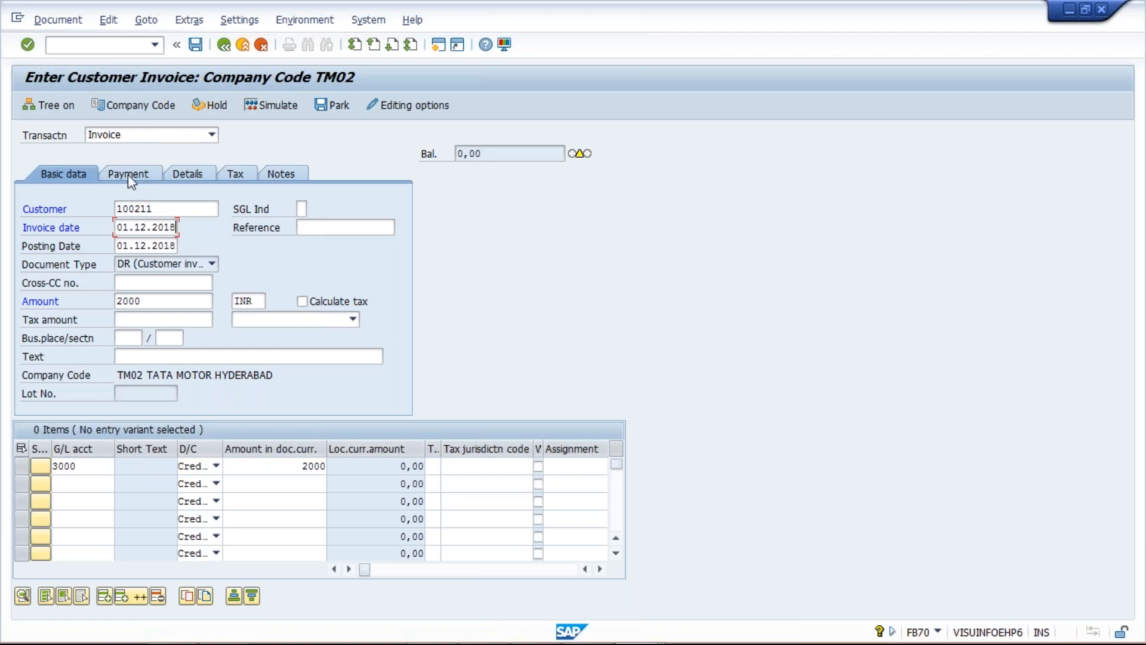
pyautogui.press('Return')
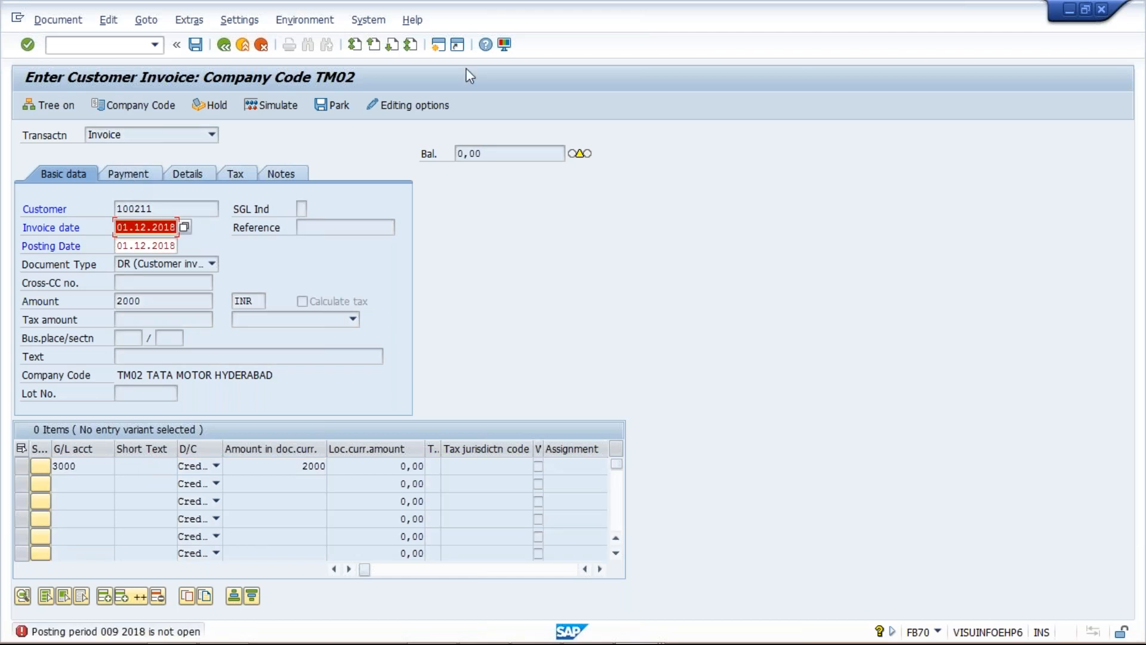
# Open another SAP session and start transaction OB52 for maintaining the posting periods
pyautogui.click(439, 45)
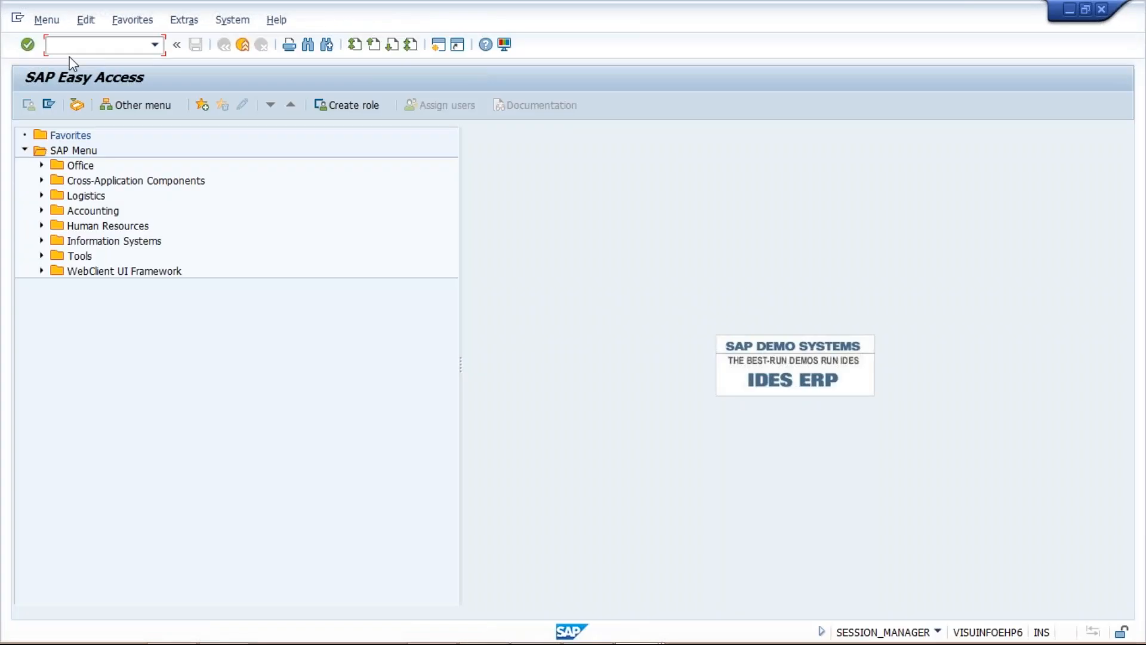
pyautogui.write('OB52')
pyautogui.press('Return')
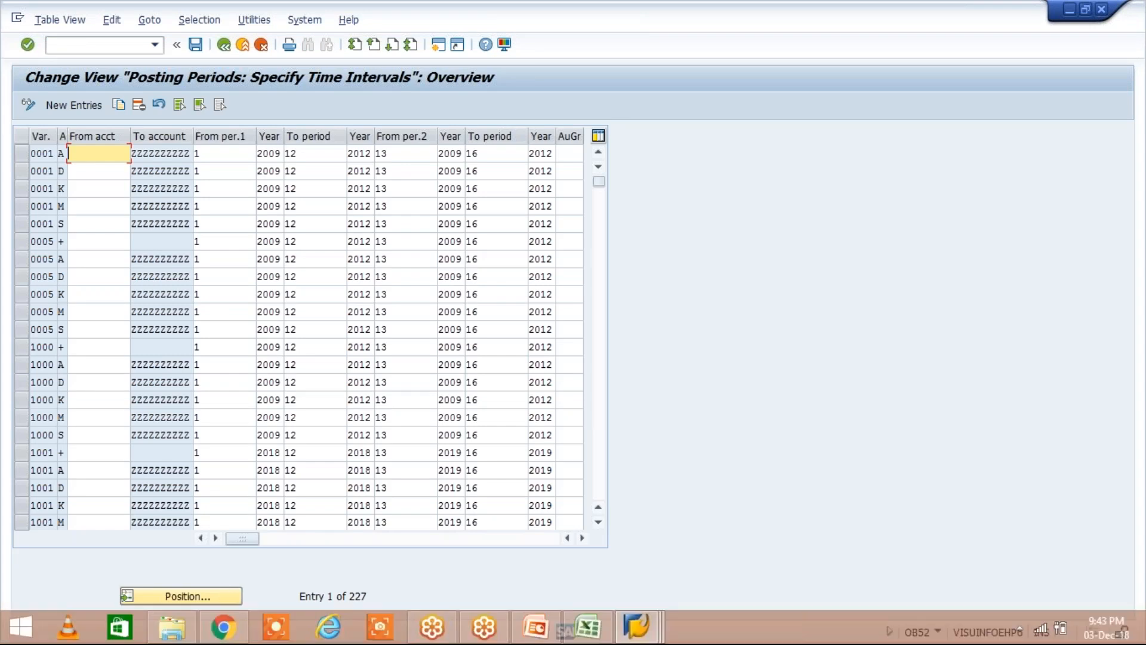
# Look up posting period variant TPPV in the posting periods table and check the neighbouring entries
pyautogui.click(182, 595)
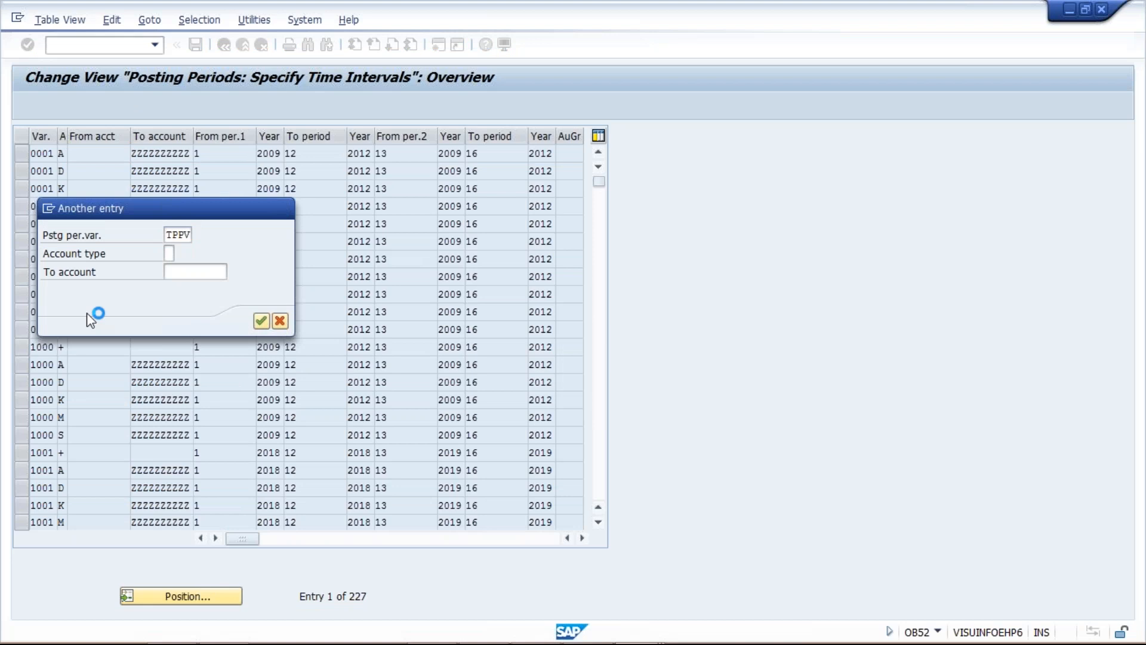
pyautogui.press('Return')
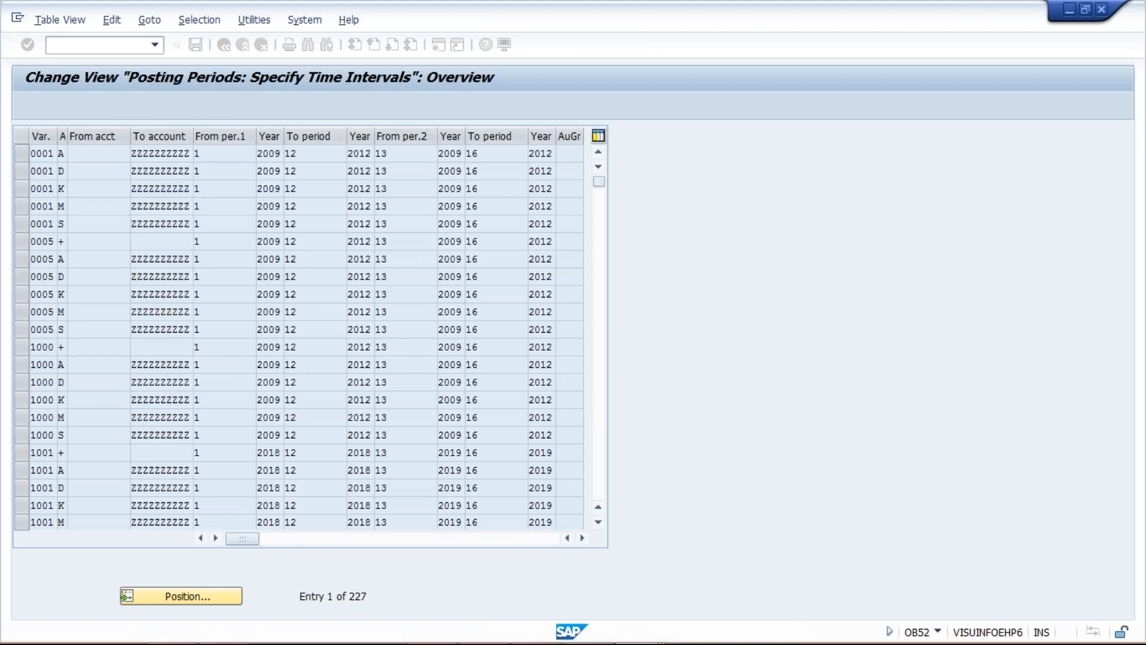
pyautogui.click(110, 51)
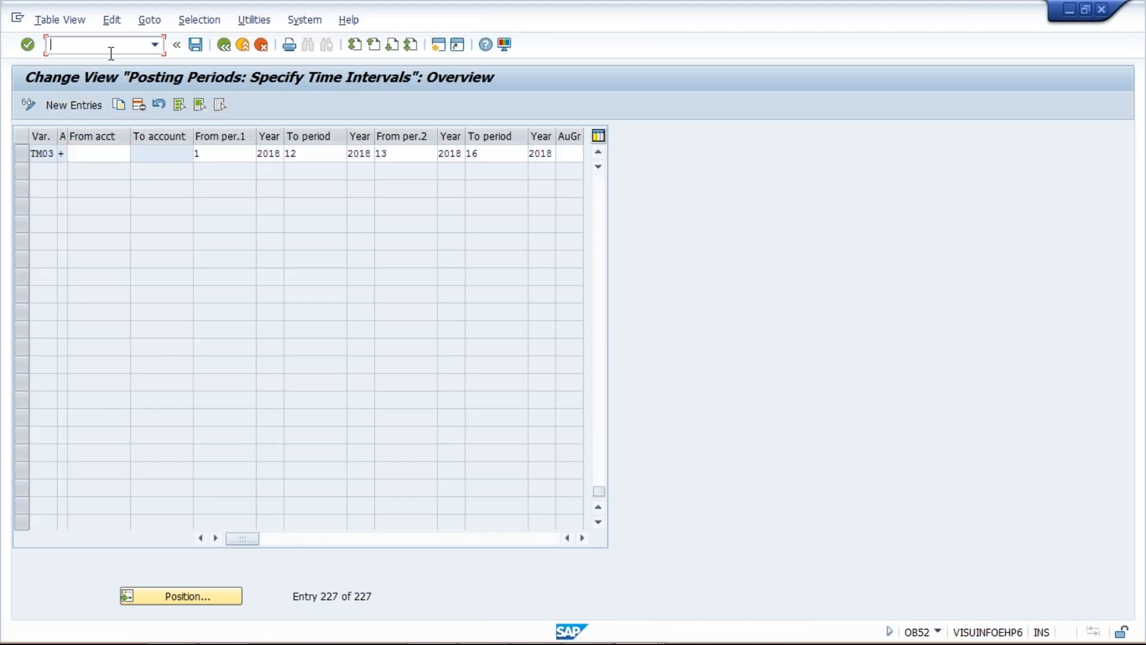
pyautogui.click(598, 153)
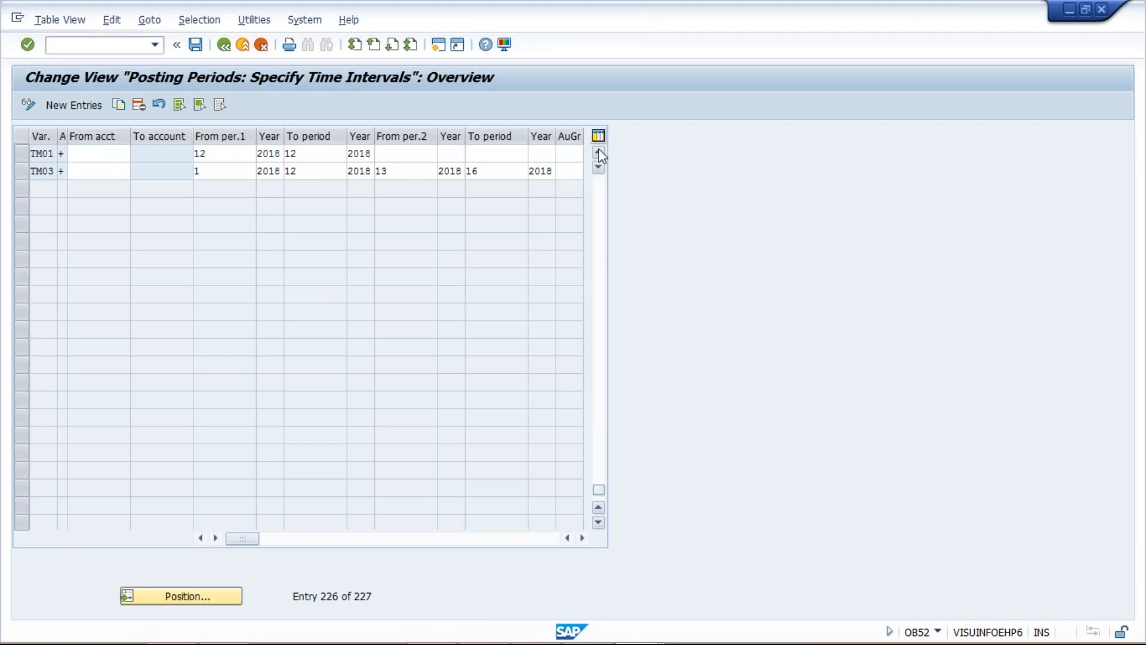
pyautogui.click(599, 154)
# Go to transaction OBY6 and open the global data of company code TM02 to check its posting period variant
pyautogui.click(100, 44)
pyautogui.write('/NOBY6')
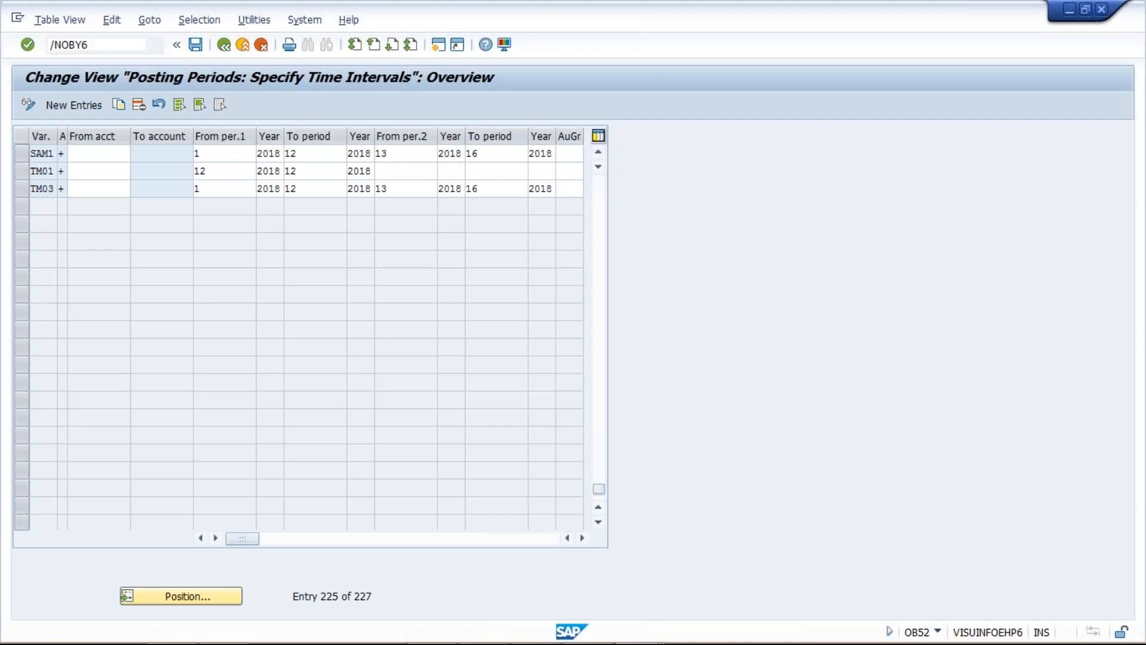
pyautogui.press('Return')
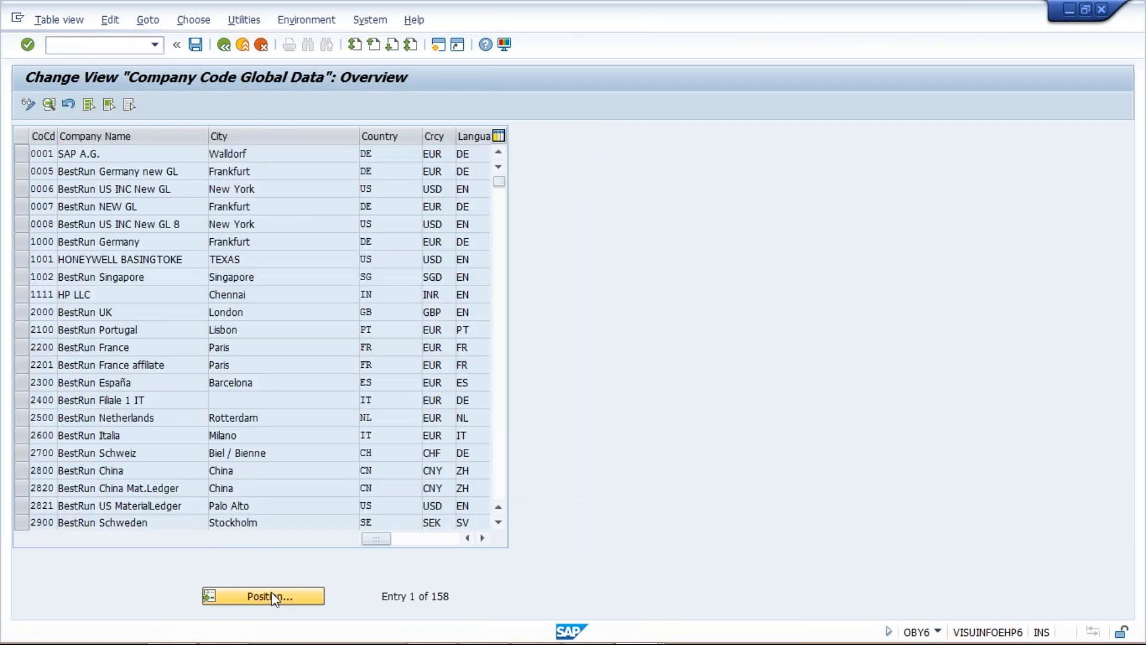
pyautogui.click(273, 596)
pyautogui.write('TM02')
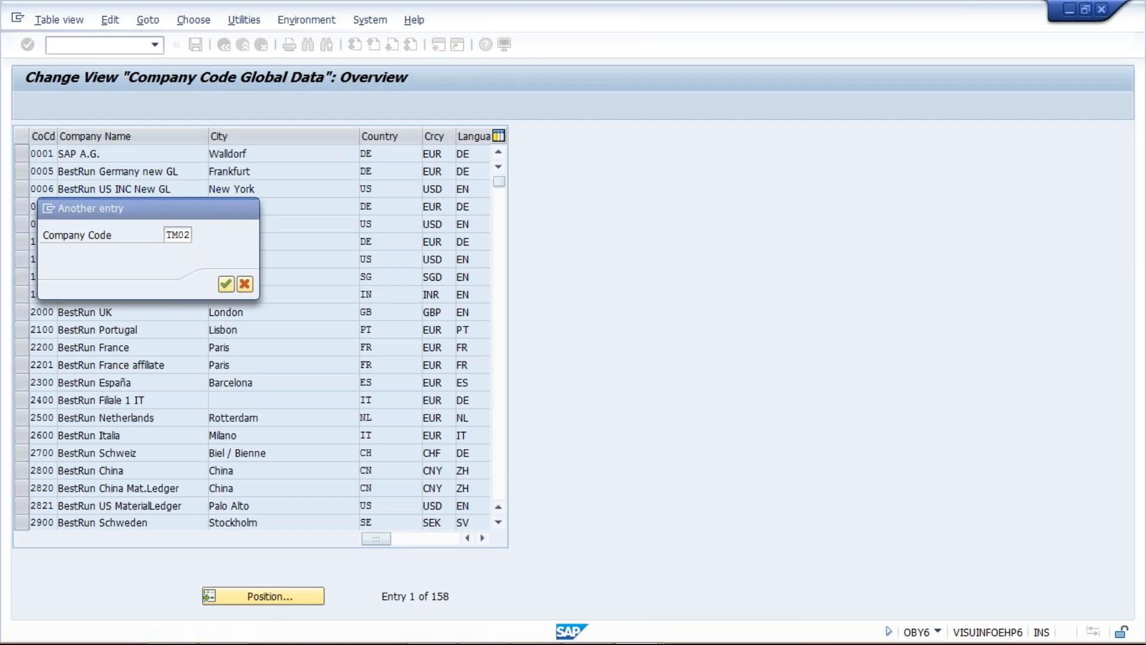
pyautogui.press('Return')
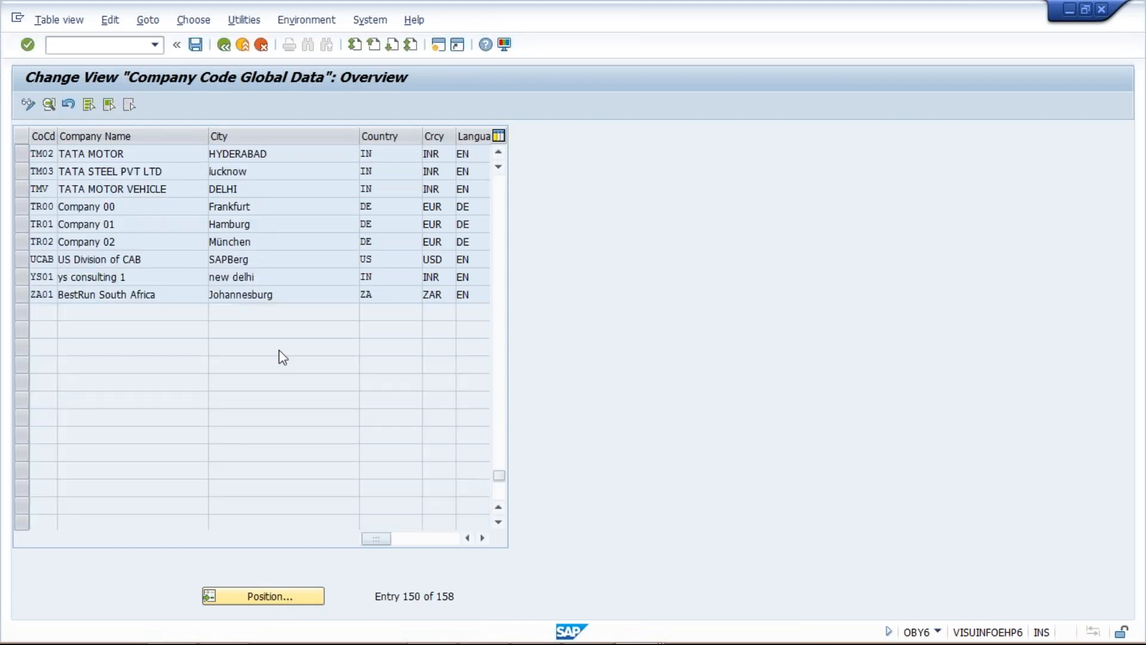
pyautogui.doubleClick(111, 154)
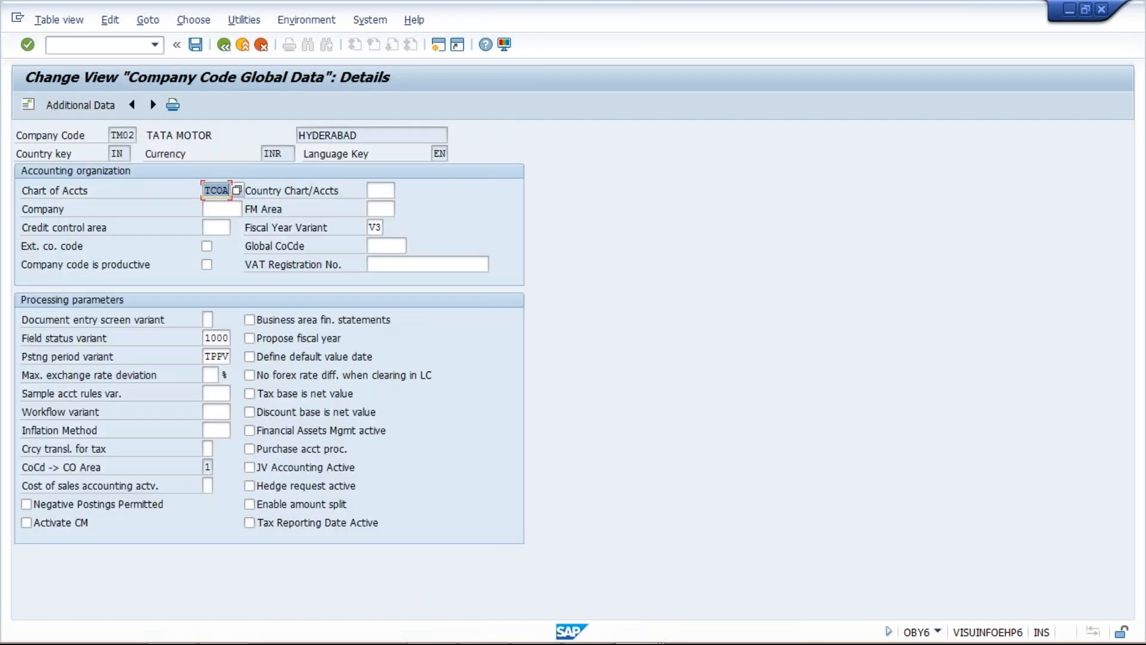
# Return to transaction OB52 and copy the variant 0001 entry for account type A to variant TPPV
pyautogui.click(95, 46)
pyautogui.write('/NOB52')
pyautogui.press('Return')
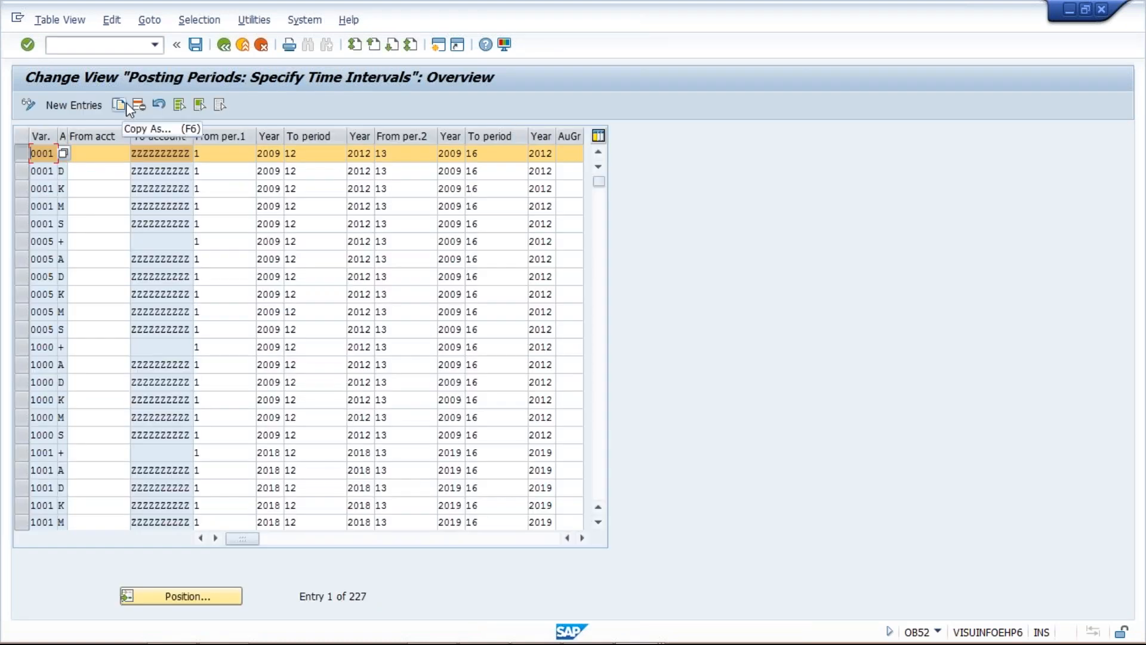
pyautogui.click(126, 104)
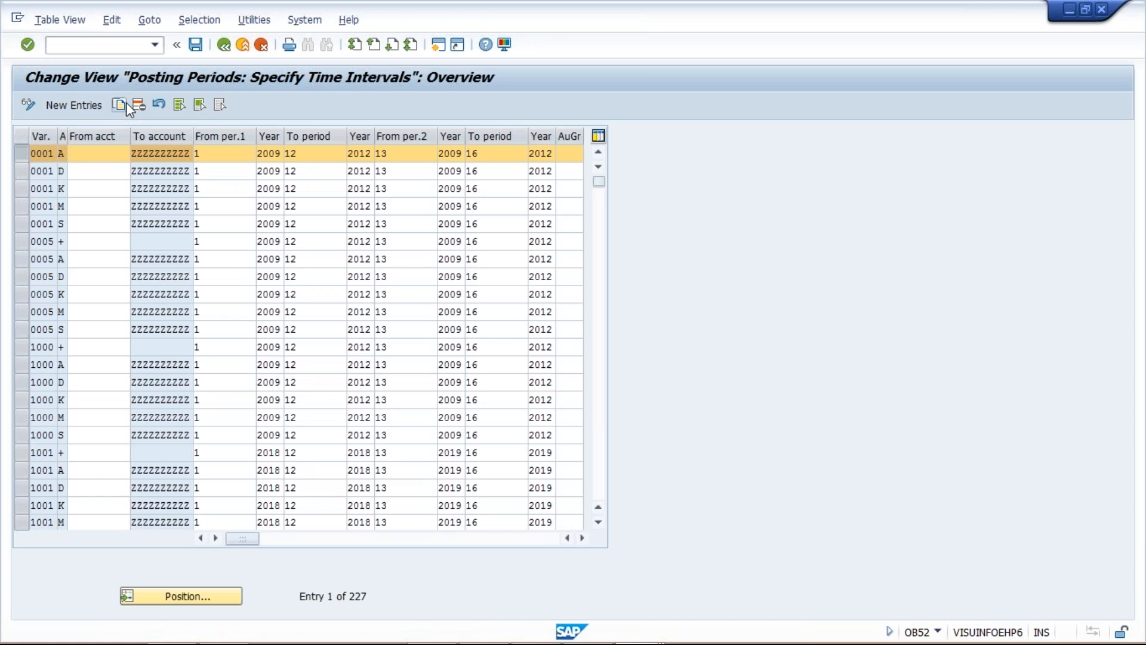
pyautogui.write('T')
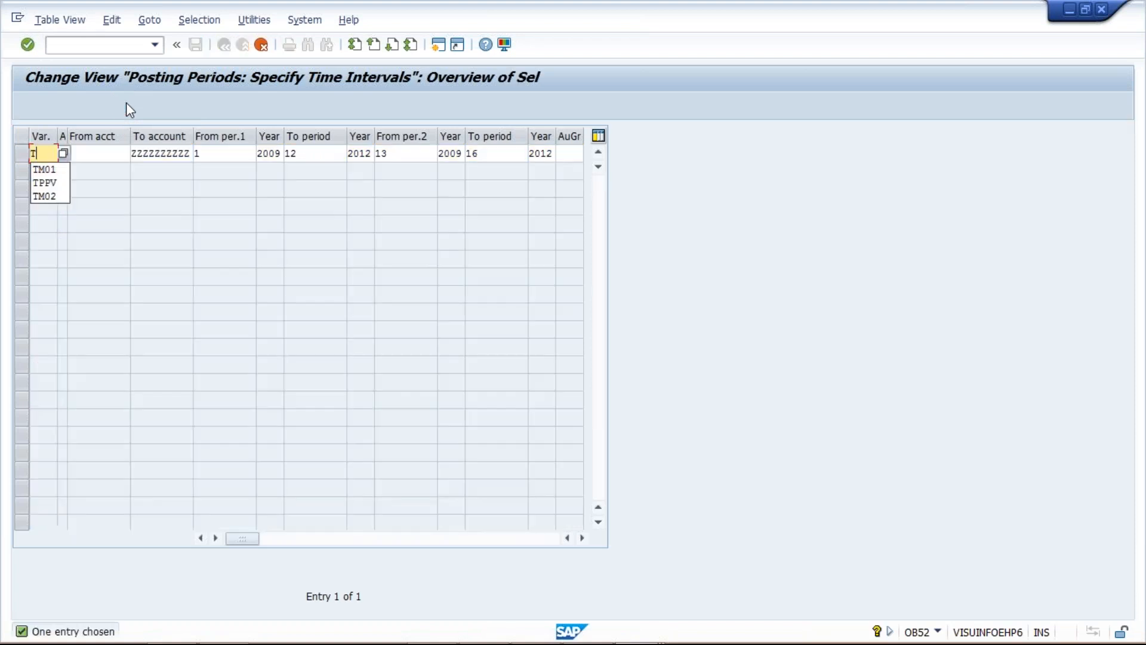
pyautogui.press('Down')
pyautogui.press('Return')
pyautogui.press('Return')
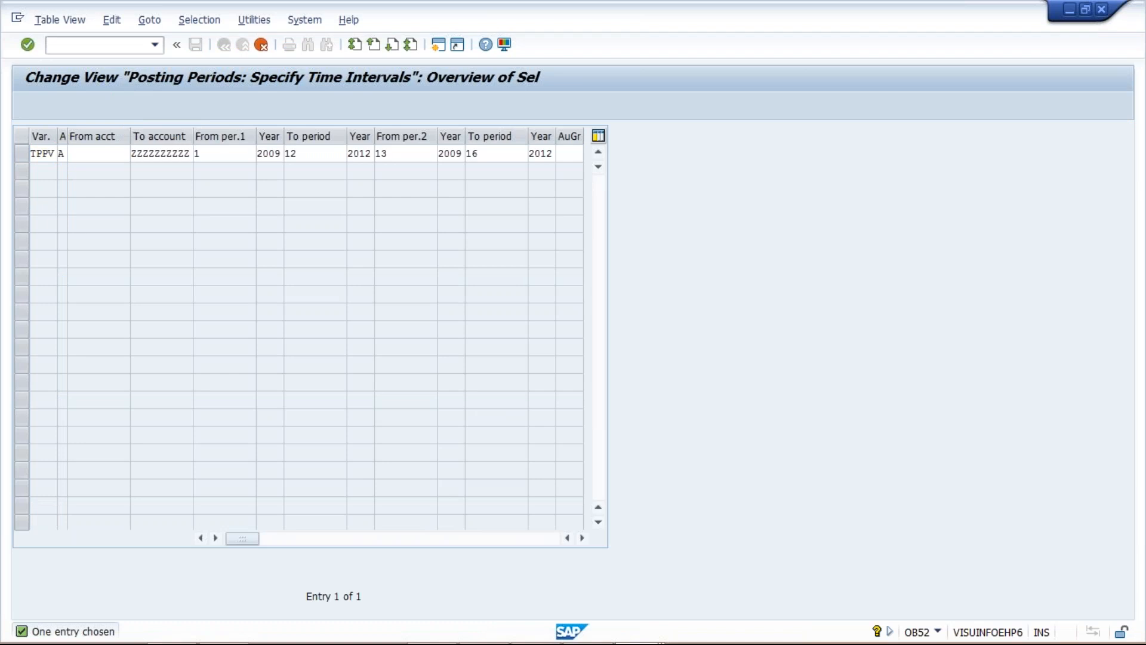
# Set both years of the TPPV entry's first posting period interval to 2018
pyautogui.press('Tab')
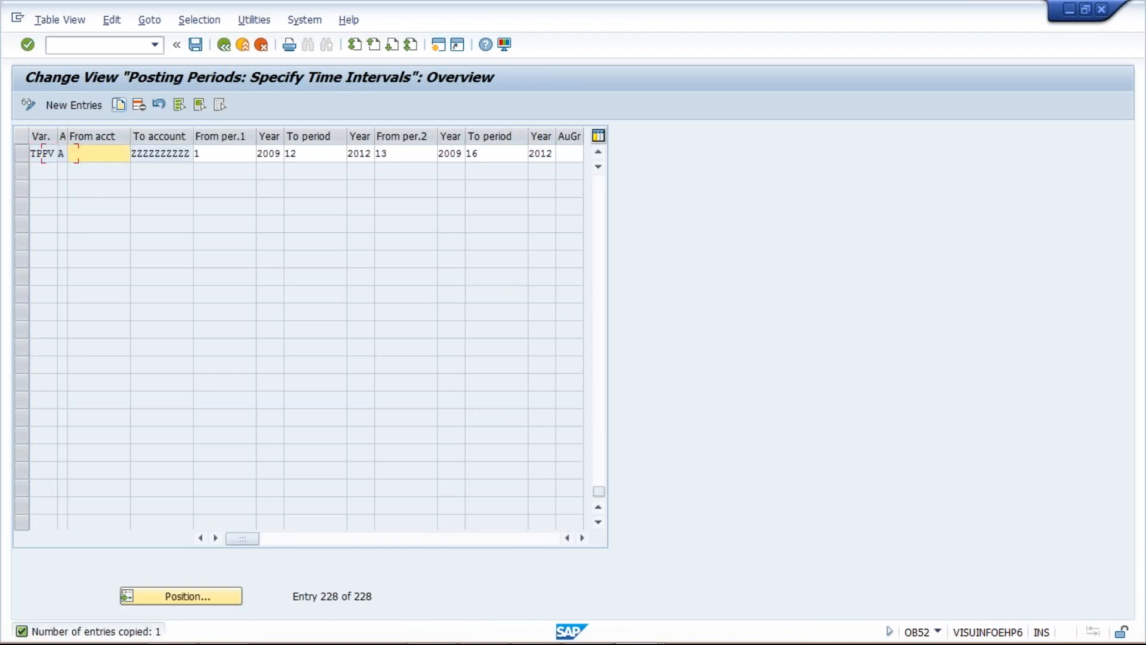
pyautogui.press('Tab')
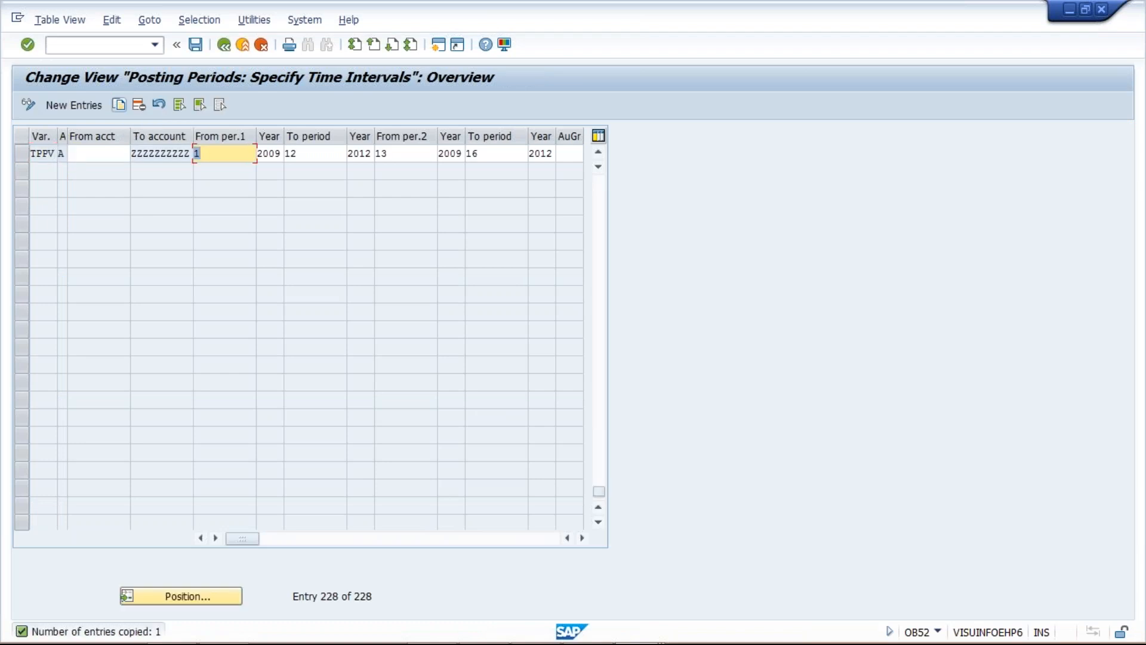
pyautogui.press('Tab')
pyautogui.write('20')
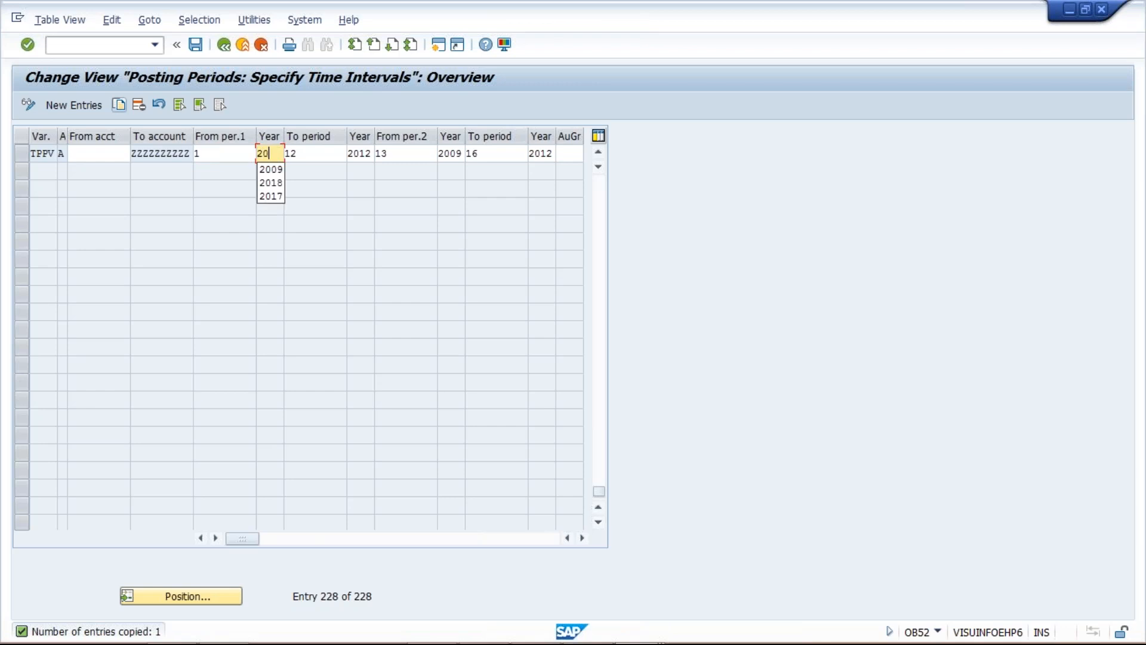
pyautogui.write('18')
pyautogui.press('Tab')
pyautogui.press('Tab')
pyautogui.write('2018')
# Clear the periods and years of the TPPV entry's second interval and save the table
pyautogui.press('Tab')
pyautogui.press('Delete')
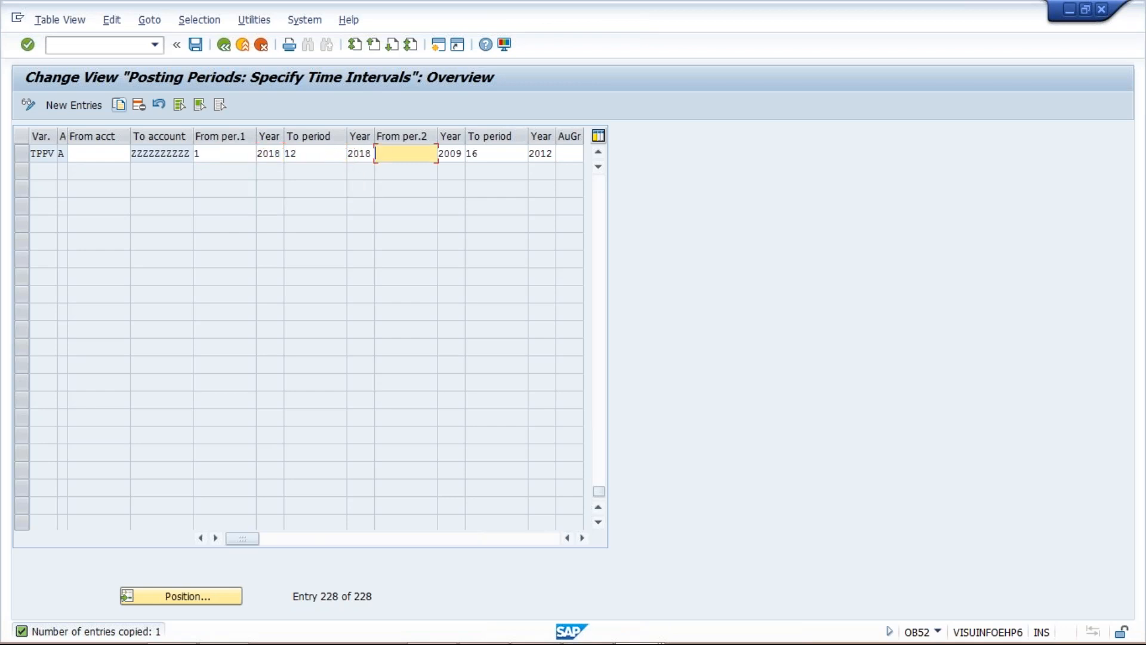
pyautogui.press('Tab')
pyautogui.press('Delete')
pyautogui.press('Tab')
pyautogui.press('Delete')
pyautogui.press('Tab')
pyautogui.press('Delete')
pyautogui.press('Tab')
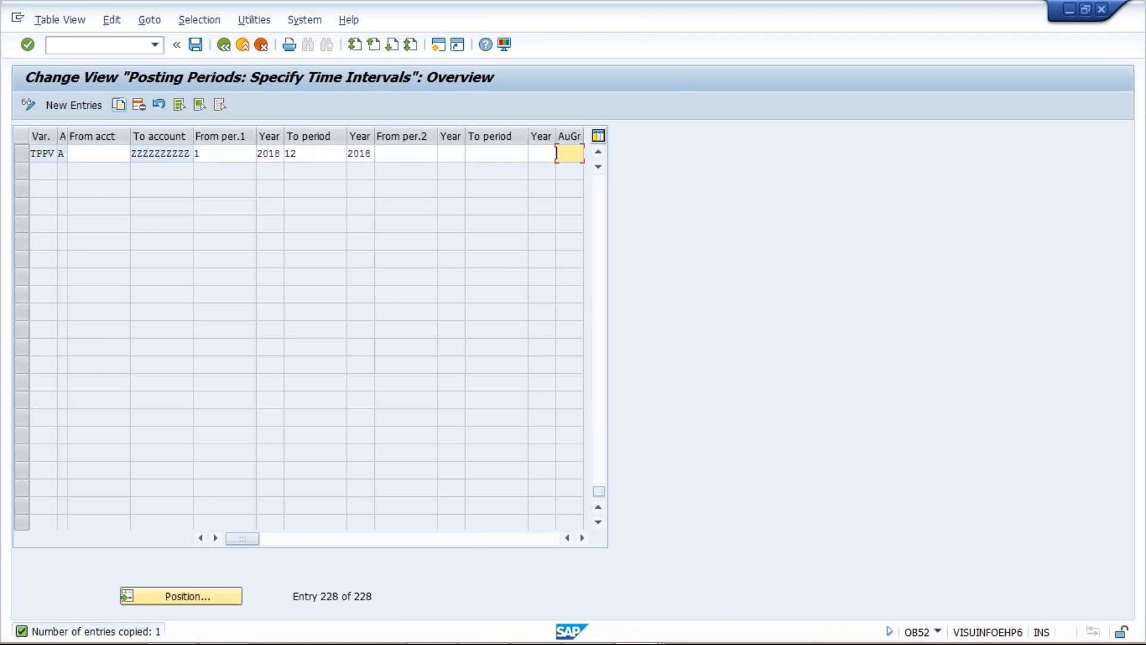
pyautogui.hotkey('ctrl', 's')
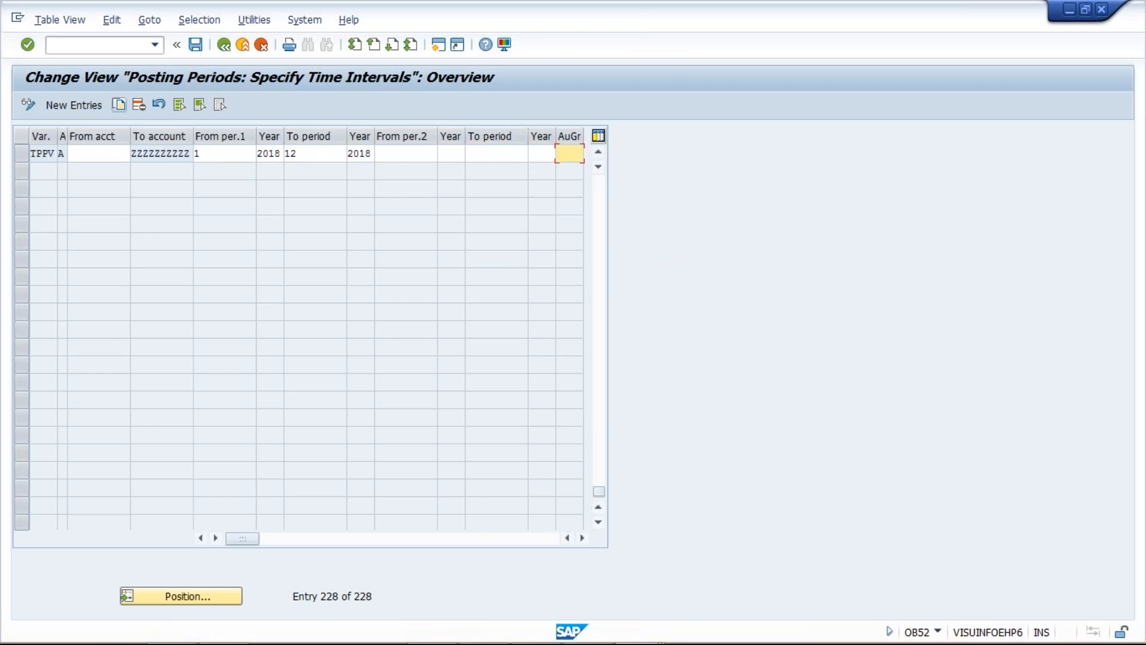
# Copy the TPPV entry for account type A as a new TPPV entry with account type + and an empty To account
pyautogui.click(599, 156)
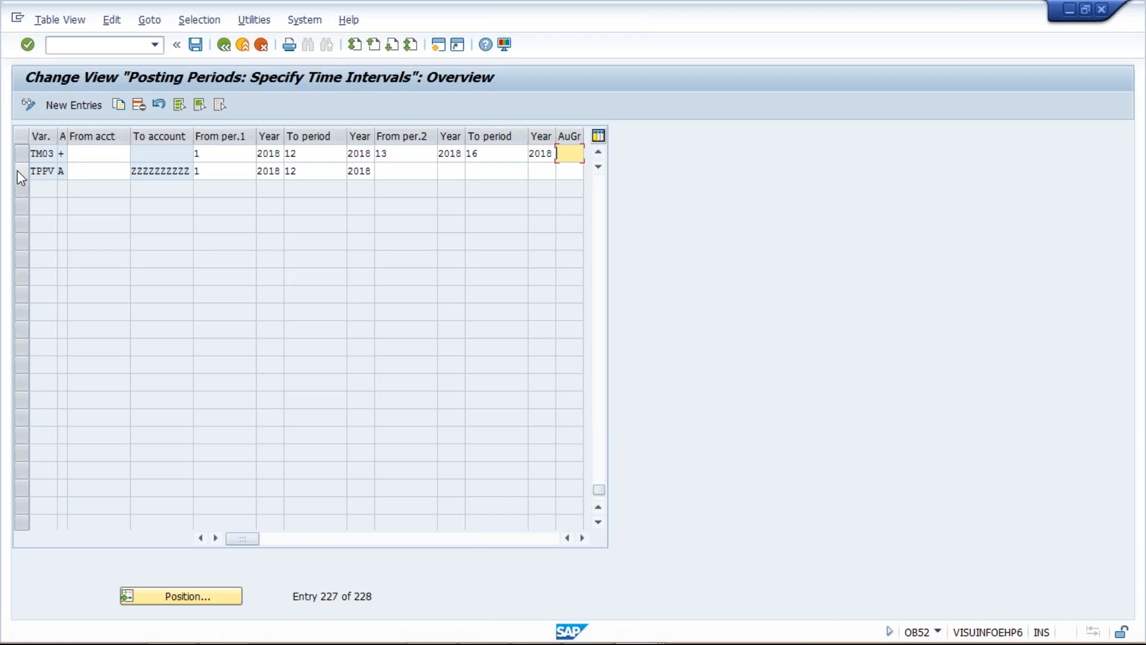
pyautogui.click(21, 173)
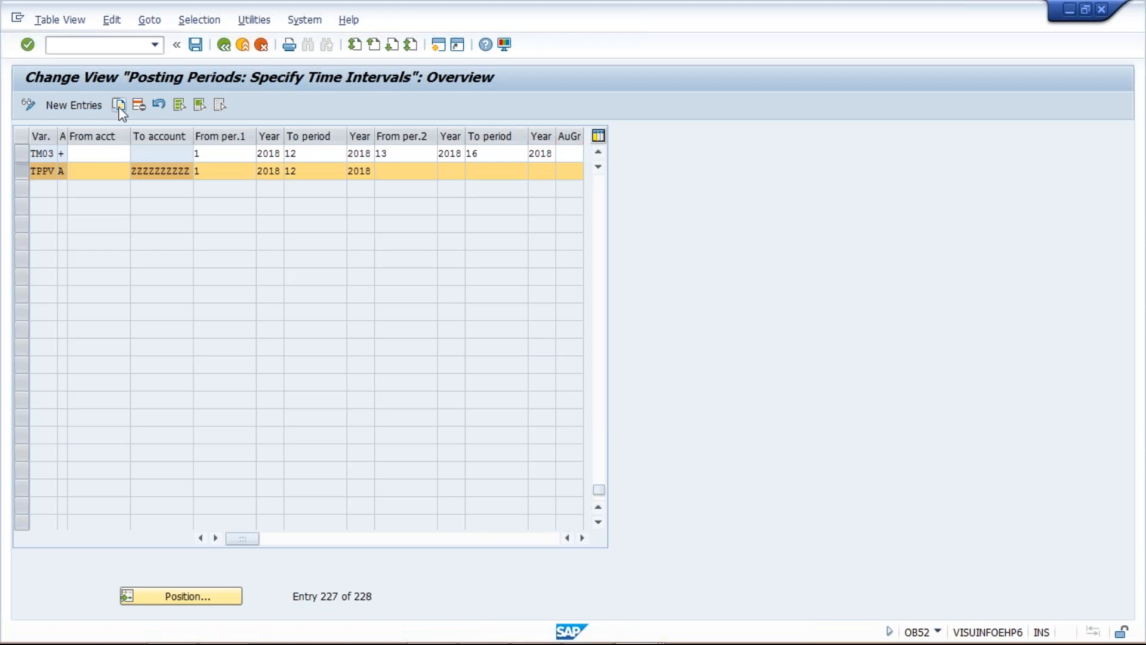
pyautogui.click(119, 108)
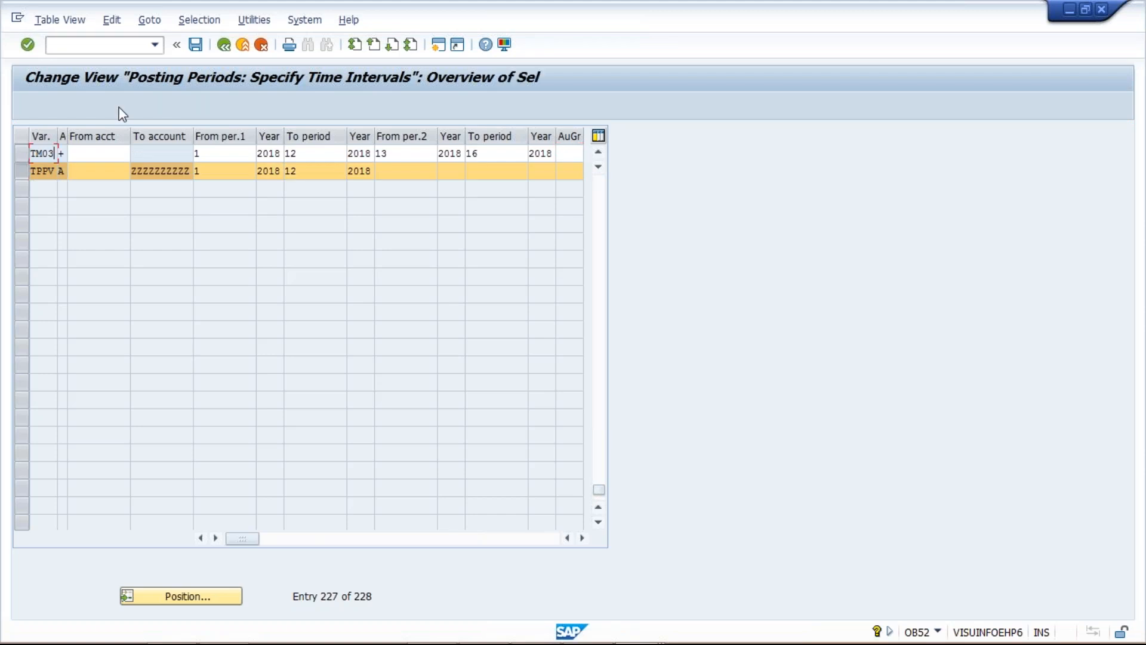
pyautogui.press('Delete')
pyautogui.write('+')
pyautogui.press('Return')
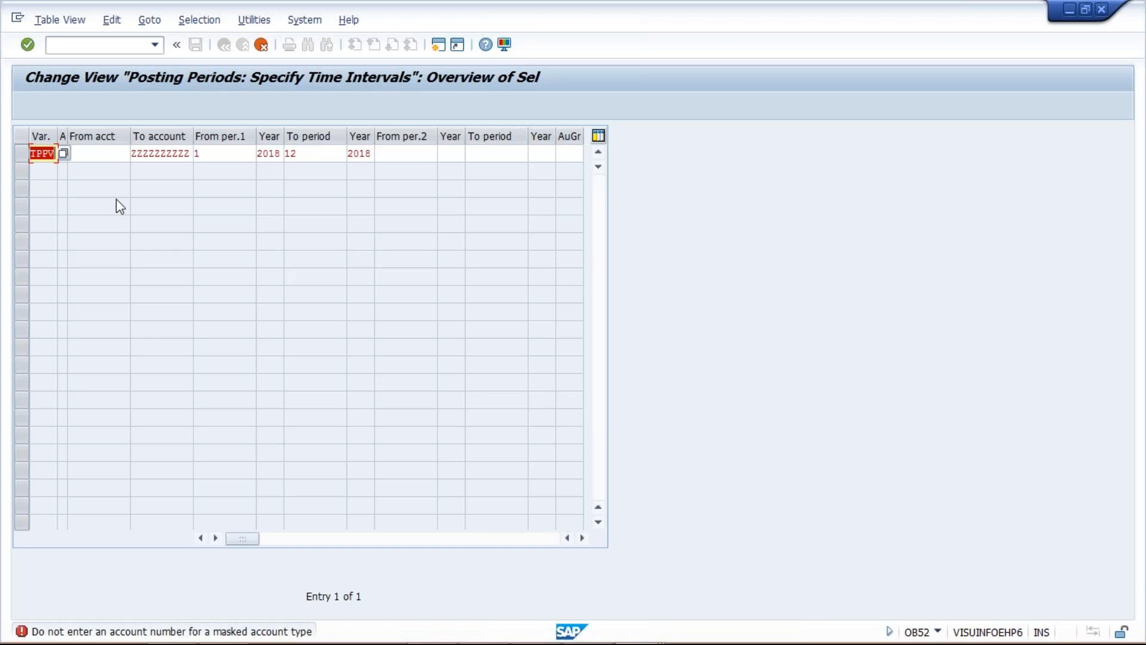
pyautogui.click(140, 153)
pyautogui.doubleClick(140, 153)
pyautogui.press('Delete')
pyautogui.press('Return')
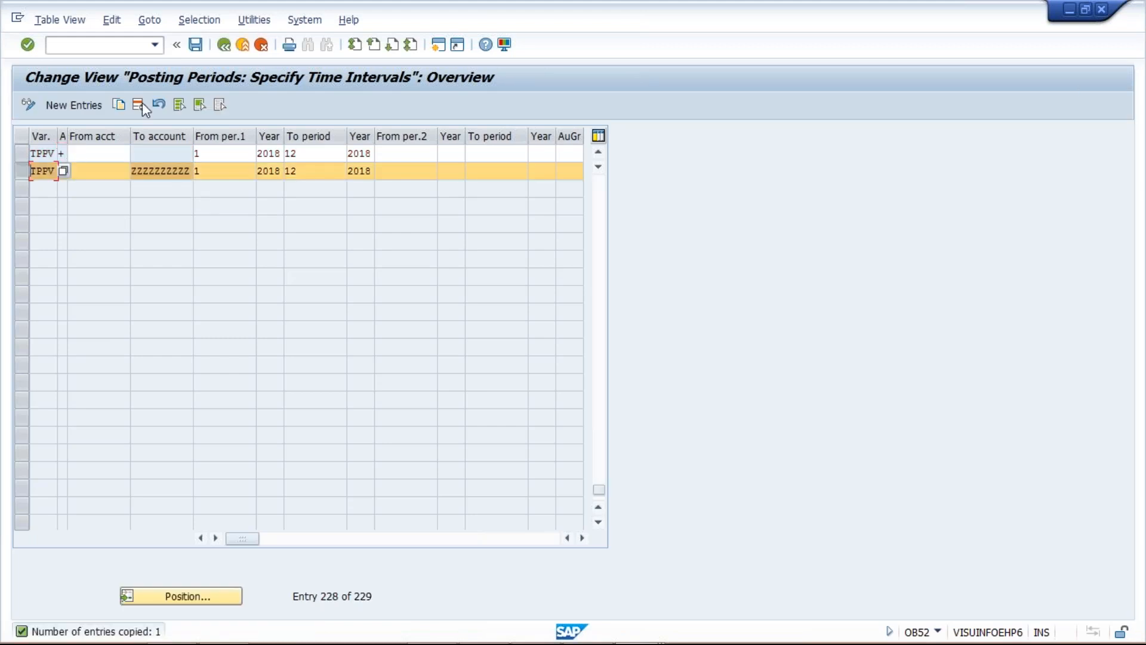
# Delete the TPPV entry for account type A and save the posting periods under the TATA MOTOR customizing request
pyautogui.click(142, 102)
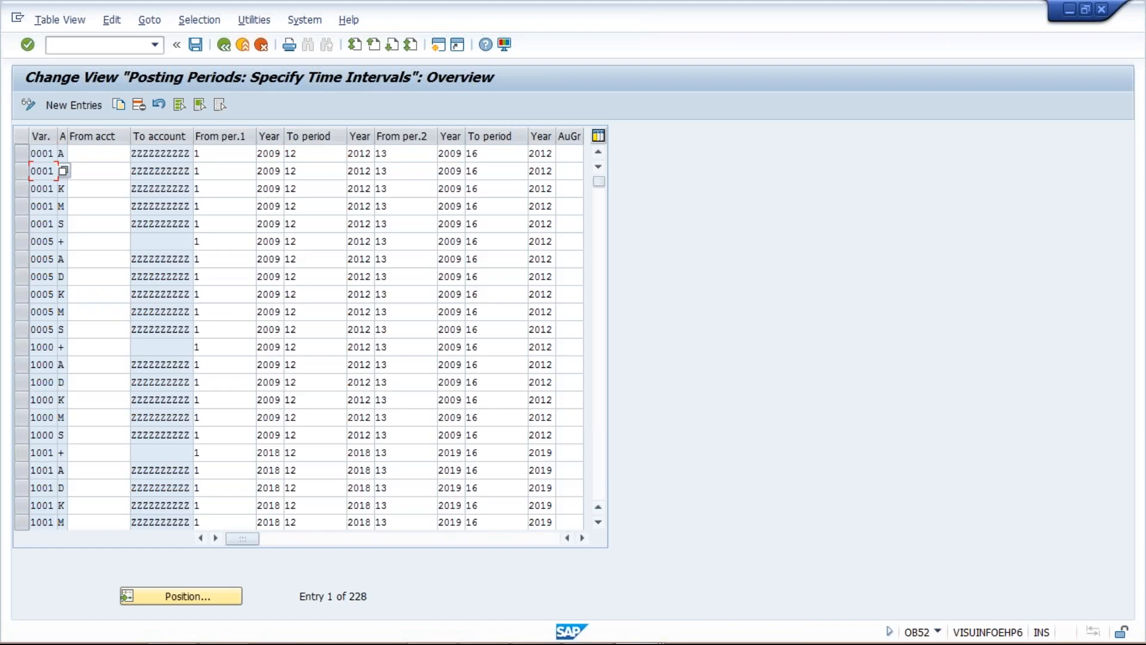
pyautogui.hotkey('ctrl', 's')
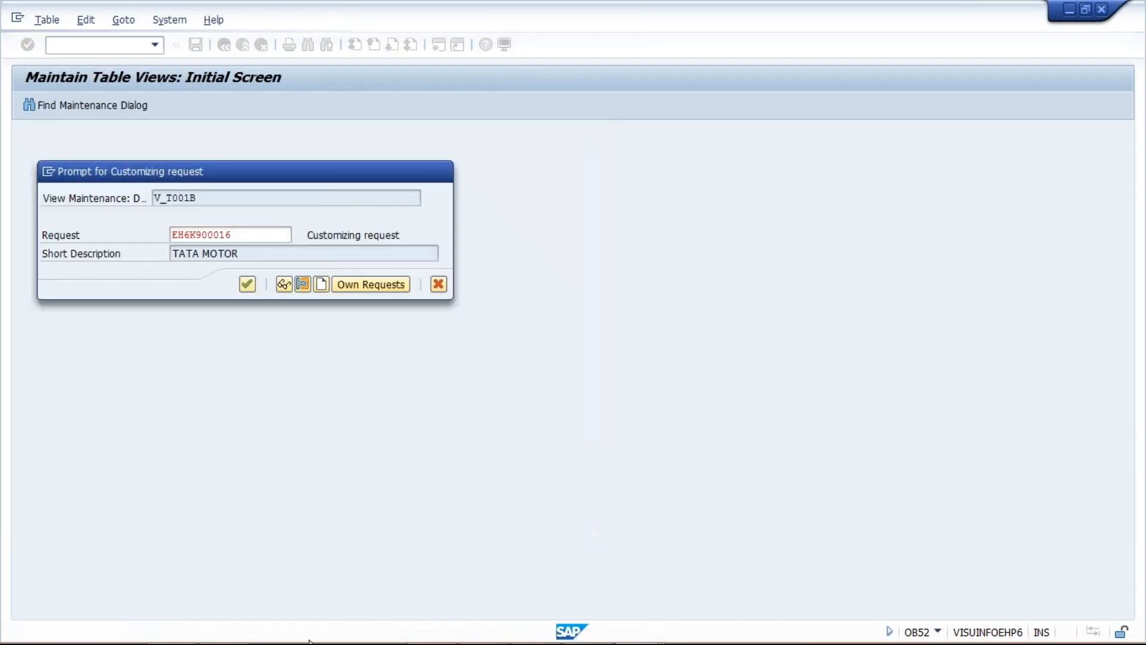
pyautogui.press('Return')
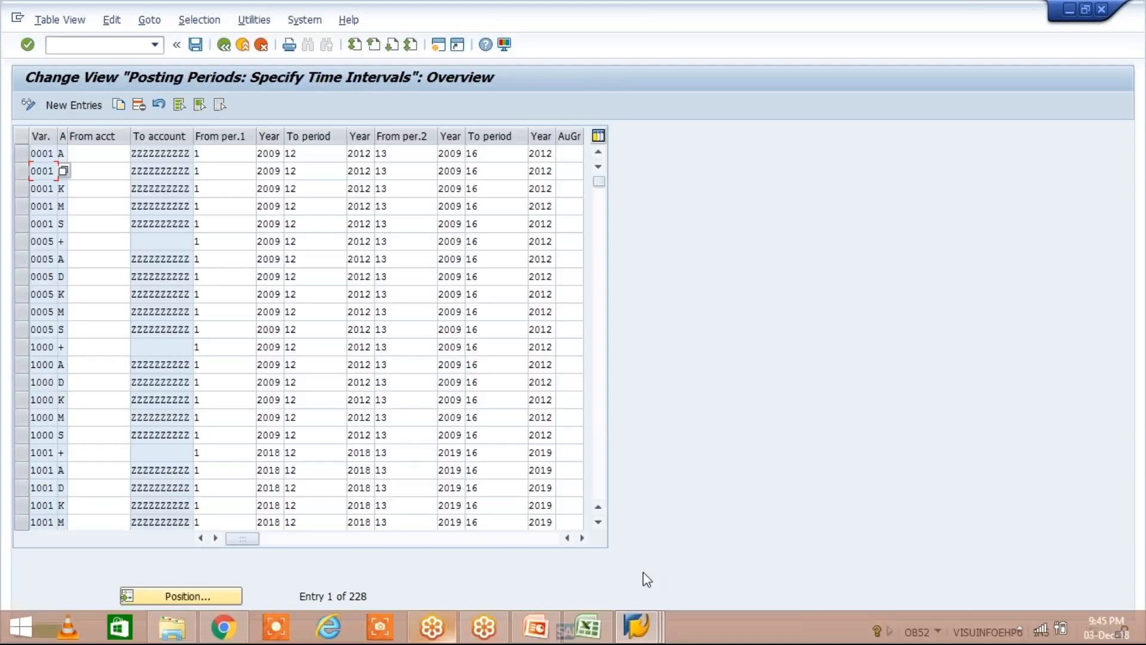
# Return to the open customer invoice for company code TM02, validate it and set the payment terms to 0001
pyautogui.click(661, 635)
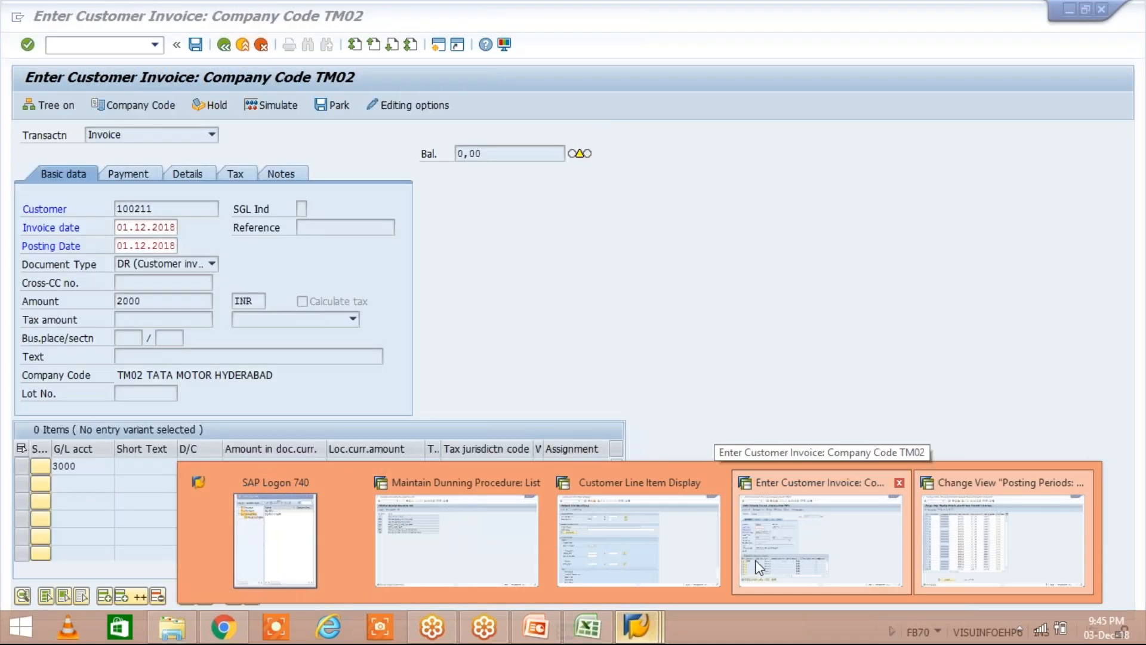
pyautogui.click(758, 566)
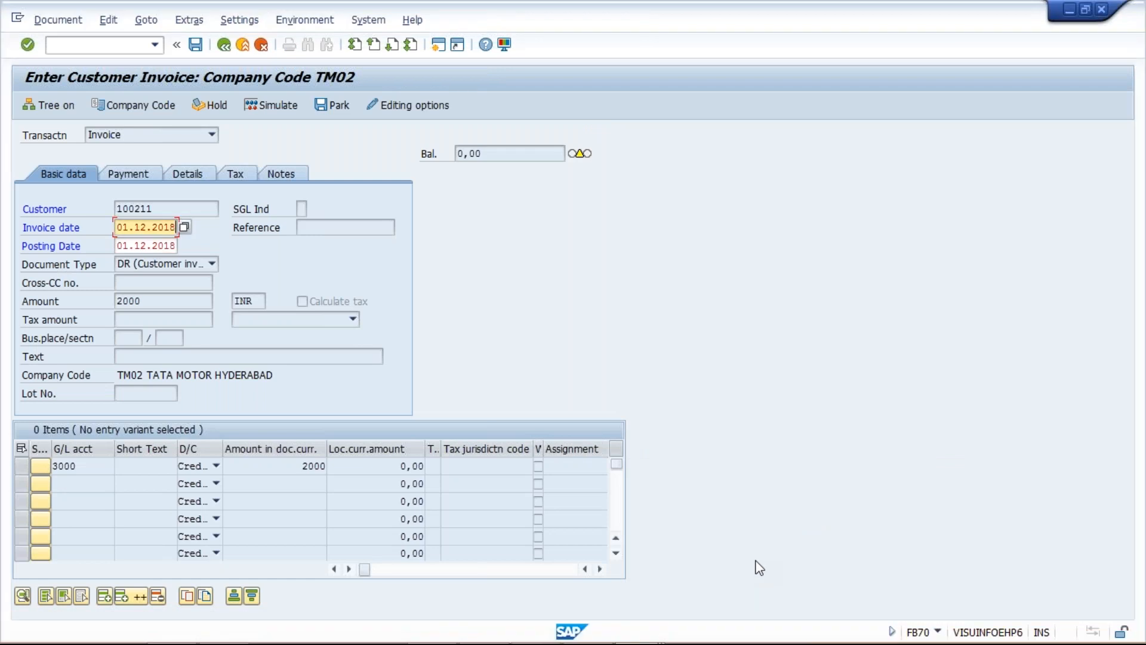
pyautogui.press('Return')
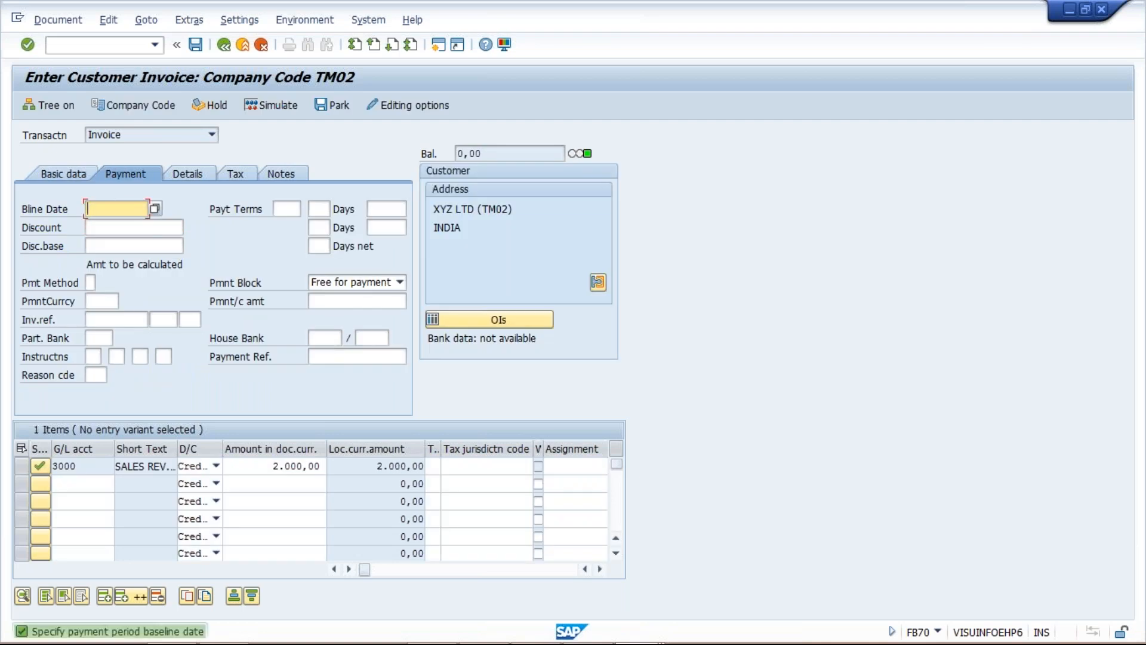
pyautogui.press('Tab')
pyautogui.write('0001')
pyautogui.press('Return')
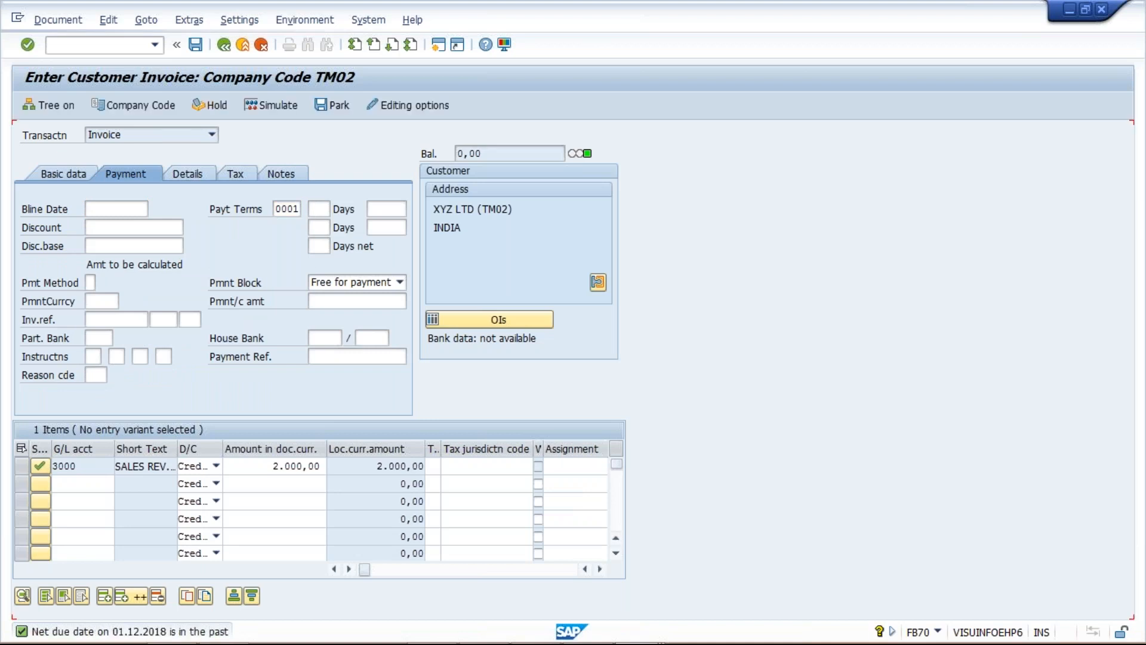
# Confirm the invoice's payment data and post the customer invoice
pyautogui.press('Return')
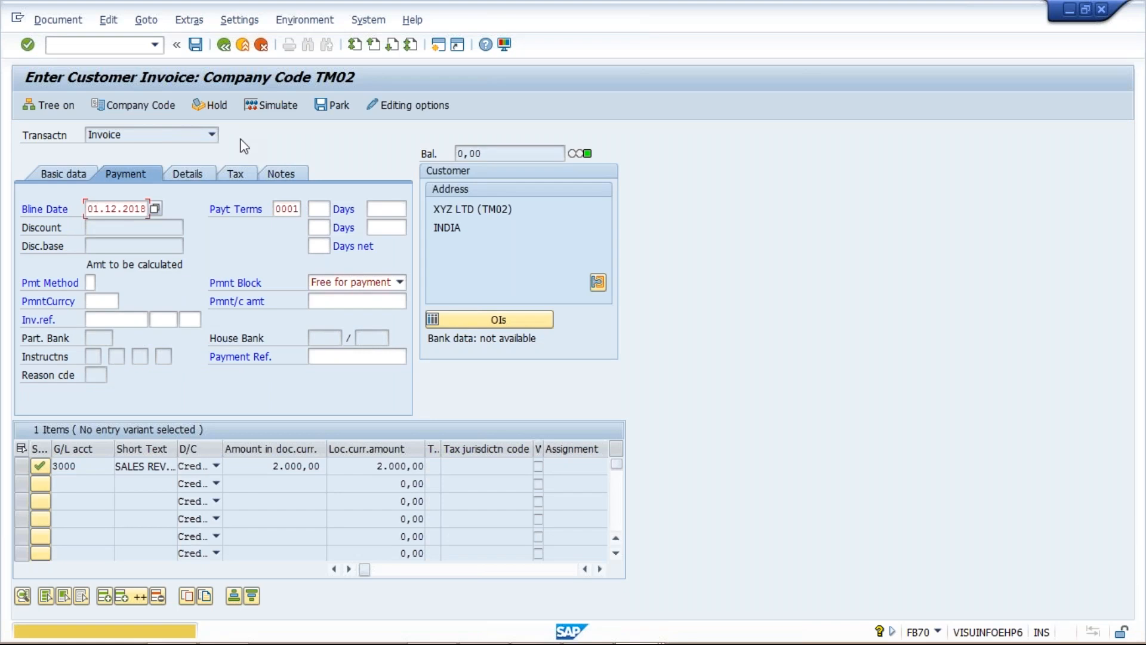
pyautogui.press('Return')
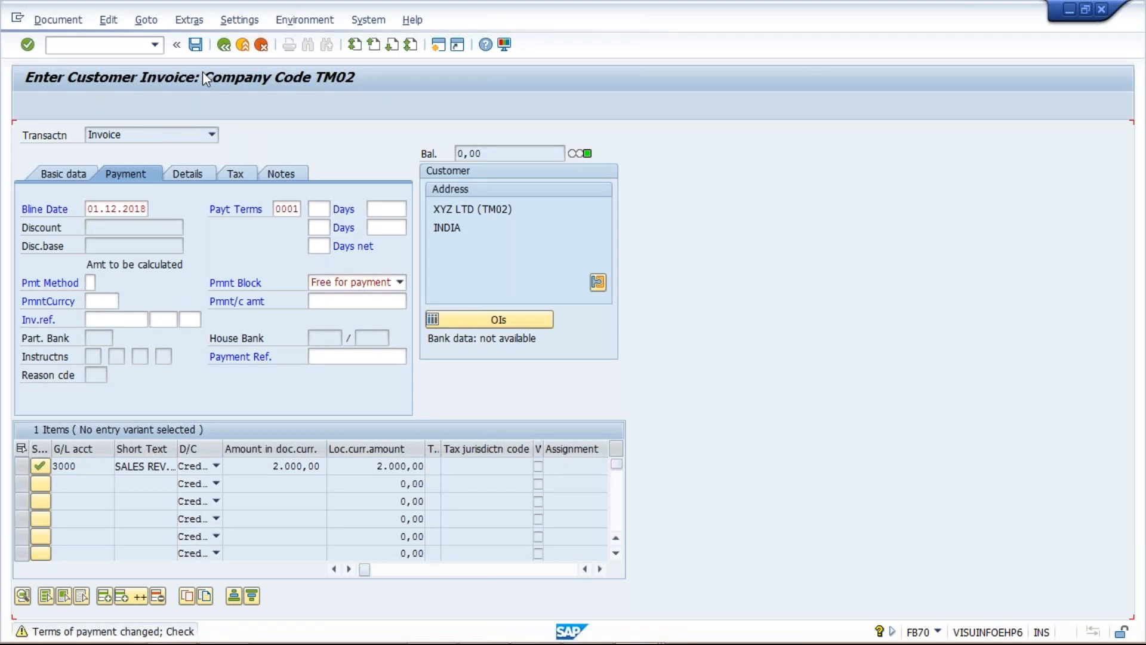
pyautogui.press('Return')
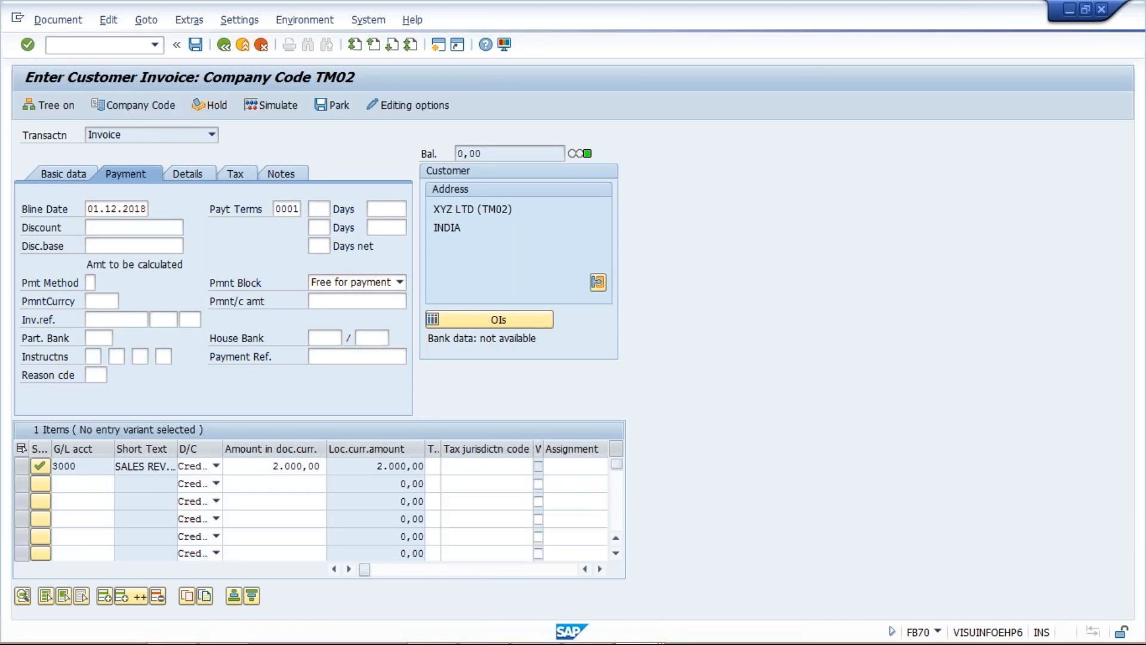
pyautogui.hotkey('ctrl', 's')
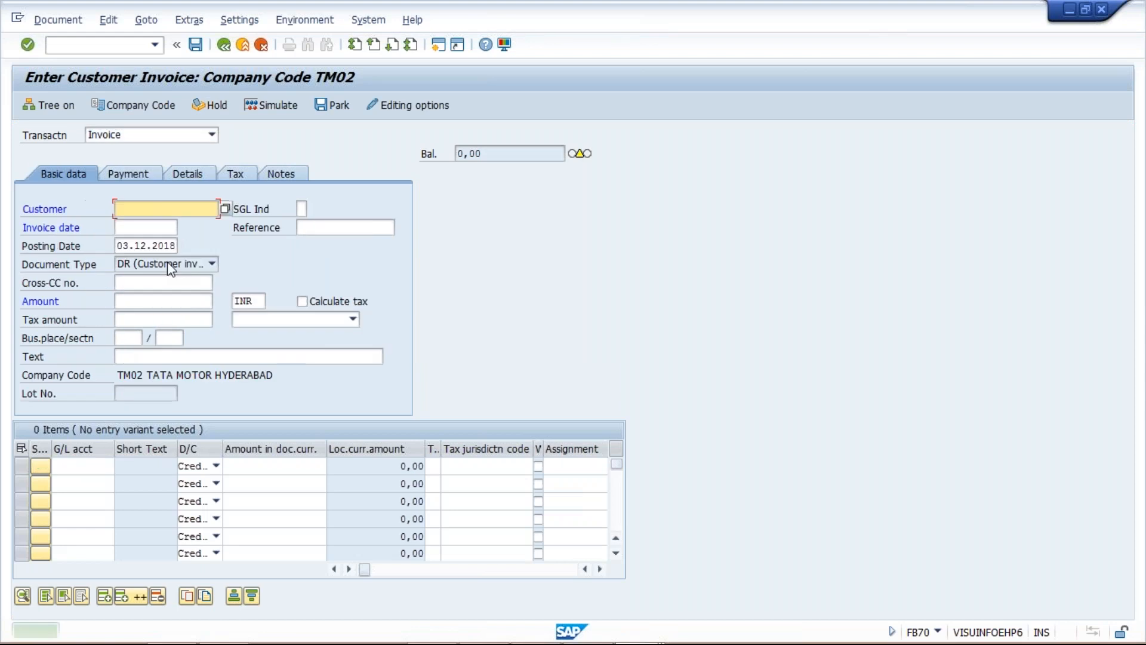
# Enter the customer in a new invoice and set both the invoice date and posting date to 25.11.2018
pyautogui.press('space')
pyautogui.click(123, 226)
pyautogui.click(123, 229)
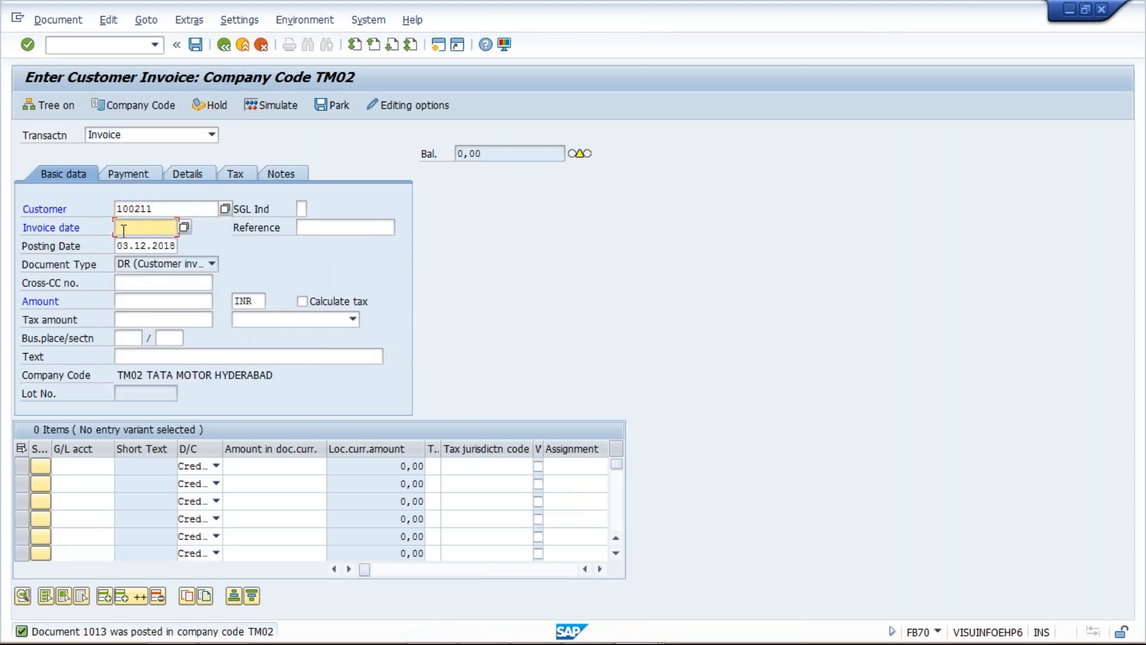
pyautogui.write('25.11.2018')
pyautogui.doubleClick(124, 230)
pyautogui.hotkey('ctrl', 'c')
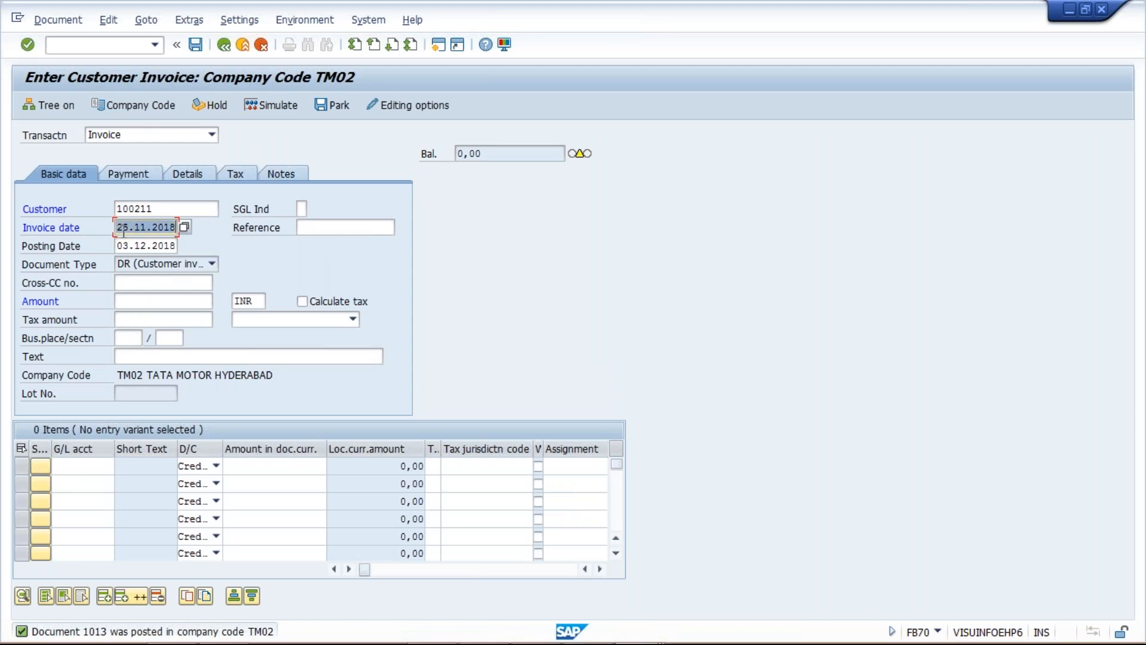
pyautogui.press('Tab')
pyautogui.hotkey('ctrl', 'v')
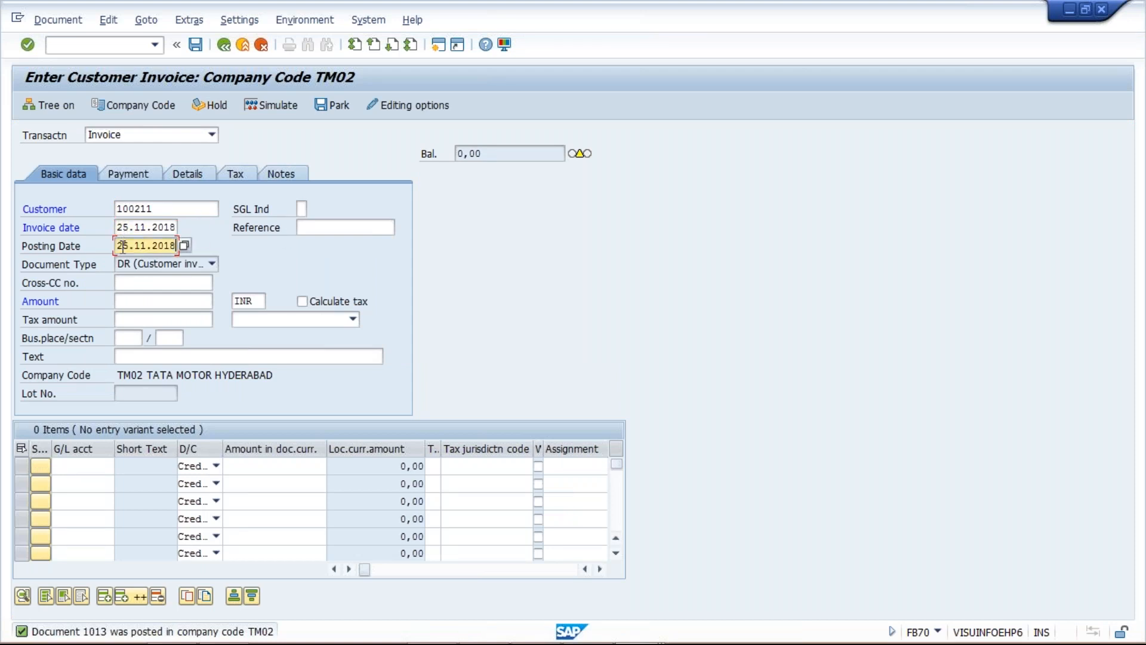
# Set the invoice amount to 3000 INR and add a credit line of 3000 on the sales revenue G/L account
pyautogui.click(126, 302)
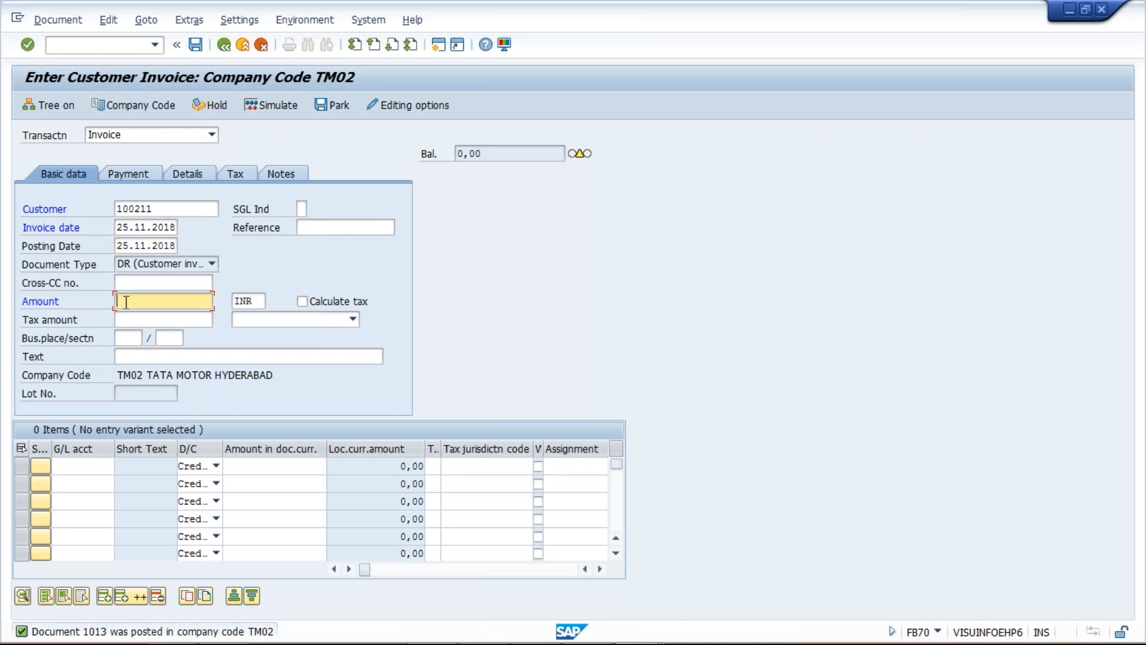
pyautogui.write('3000')
pyautogui.click(68, 464)
pyautogui.click(91, 277)
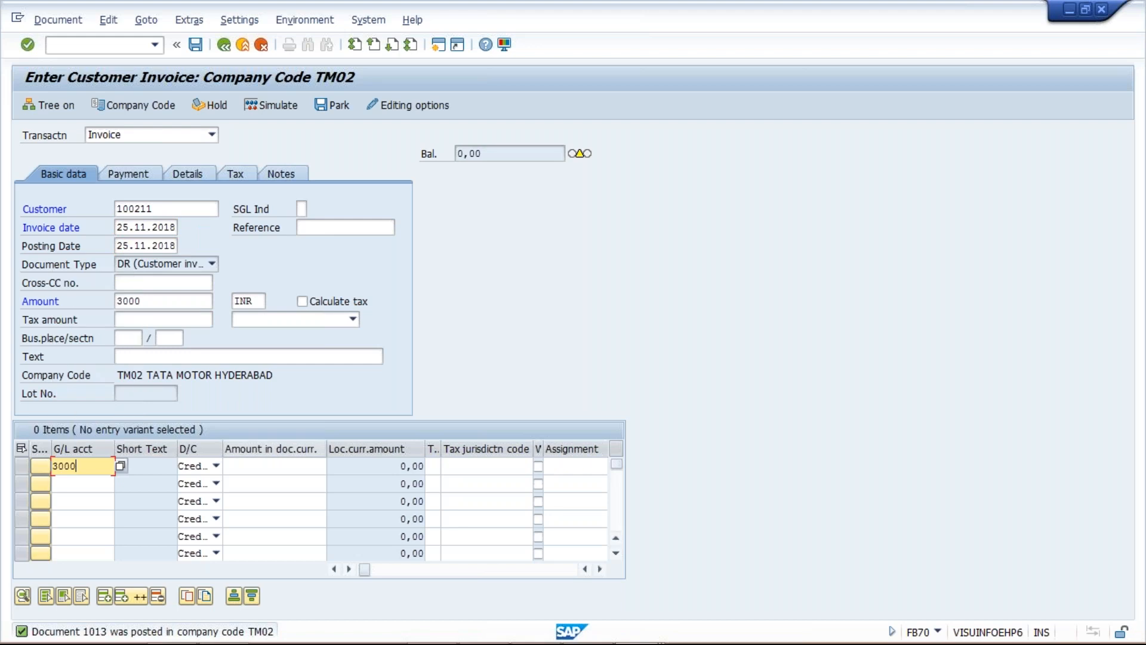
pyautogui.click(301, 466)
pyautogui.write('3000')
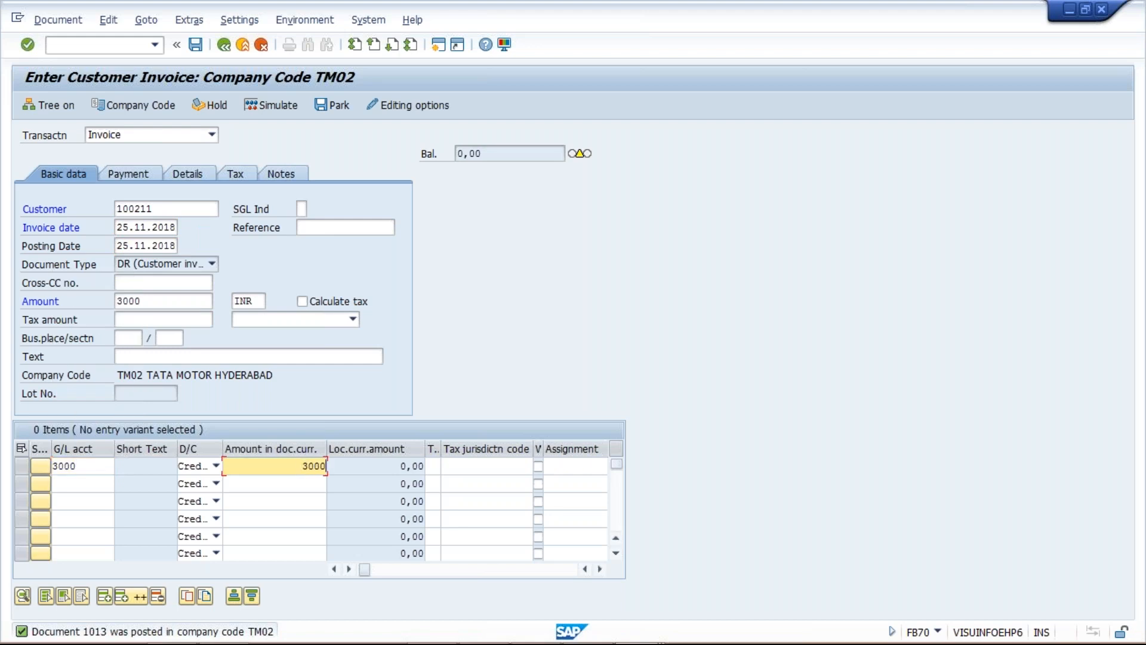
# Validate the invoice, confirm its payment data with terms 0001 and post it
pyautogui.press('Return')
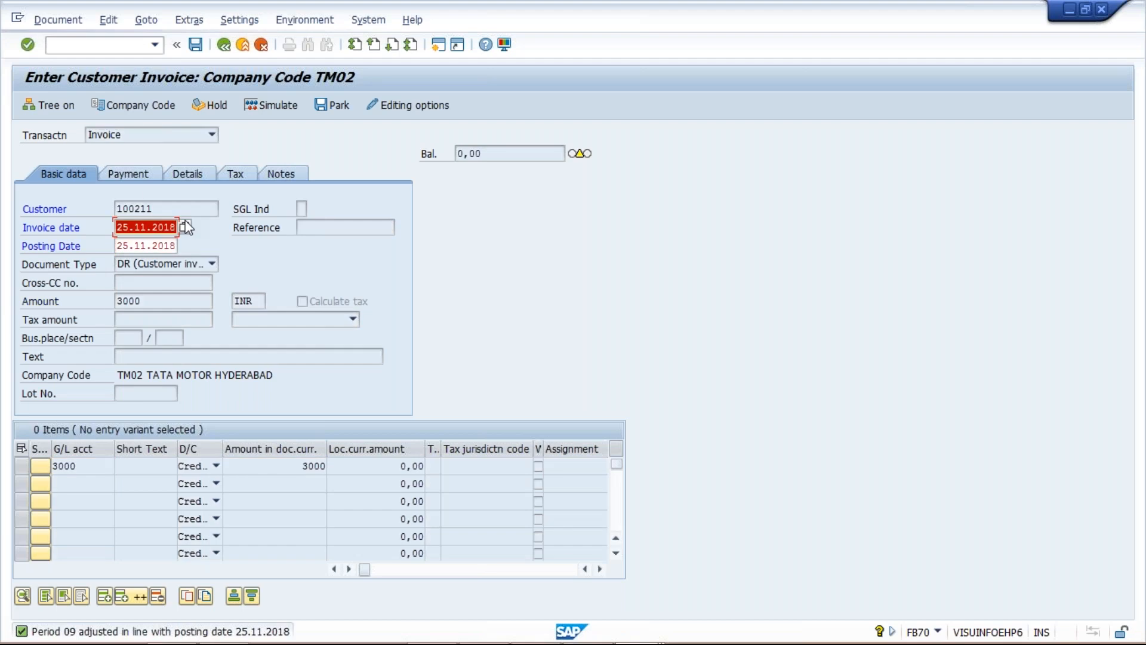
pyautogui.press('Return')
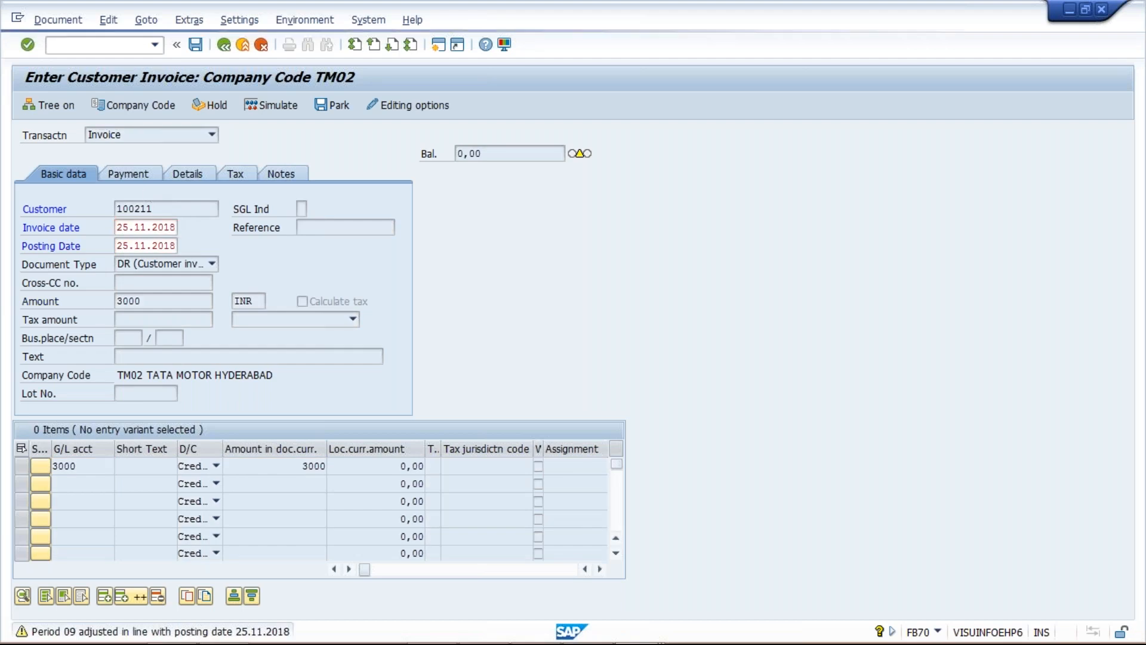
pyautogui.click(131, 174)
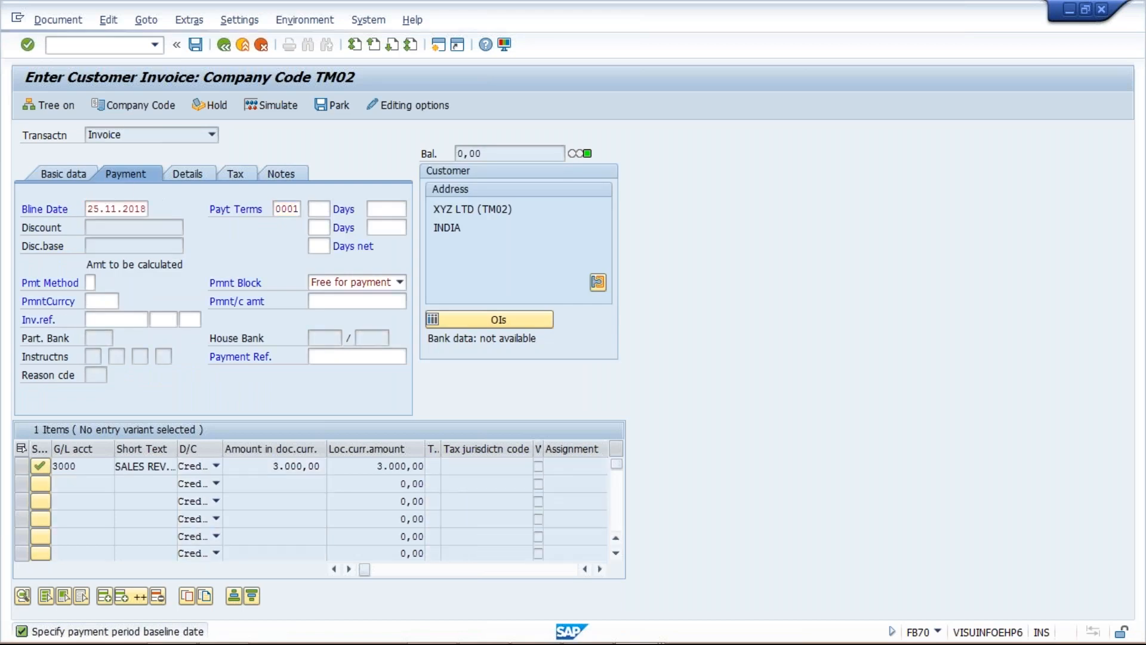
pyautogui.press('Return')
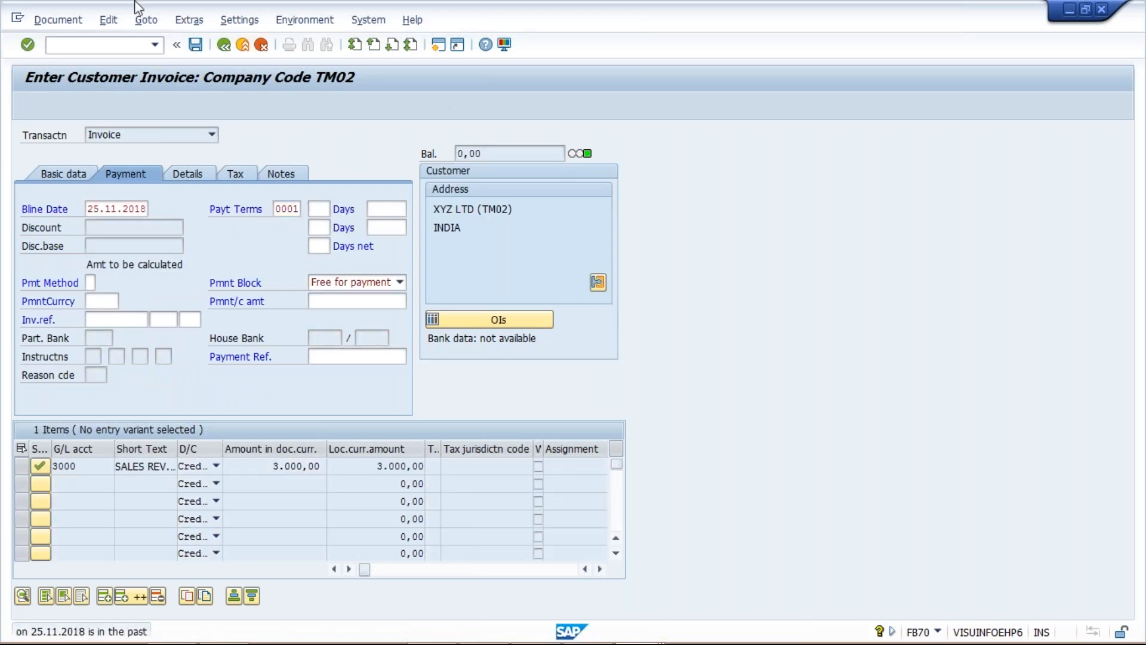
pyautogui.click(199, 45)
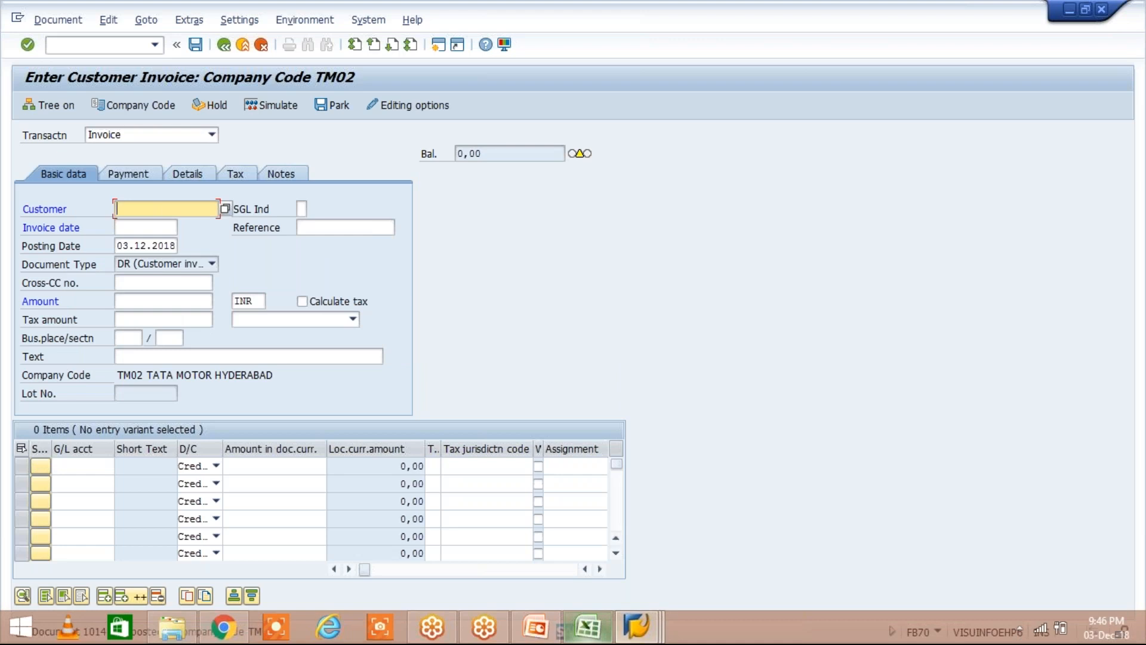
# Check the planned invoices in the Excel worksheet and display the customer's open line items for company code TM02 at 03.12.2018
pyautogui.click(588, 627)
pyautogui.click(483, 299)
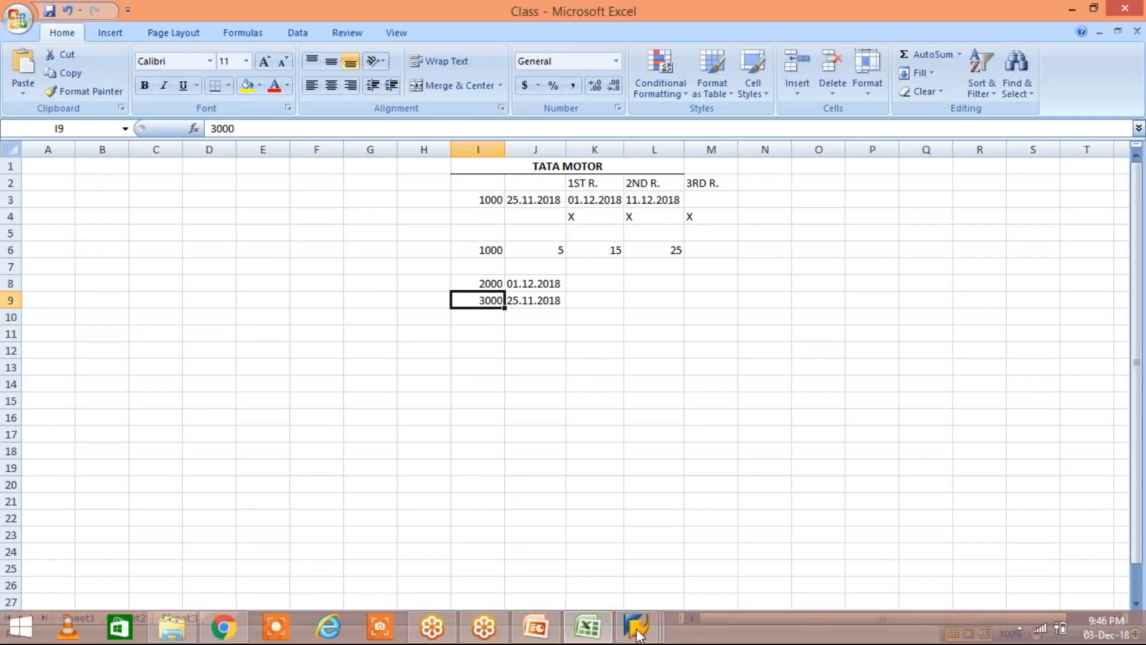
pyautogui.click(637, 631)
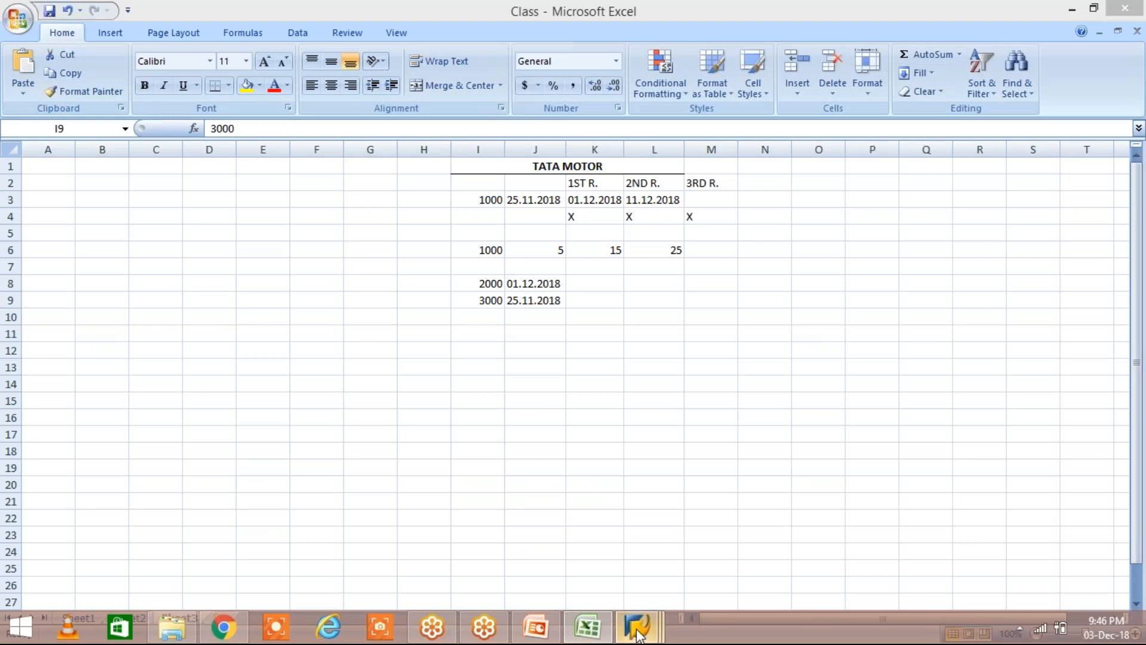
pyautogui.click(617, 557)
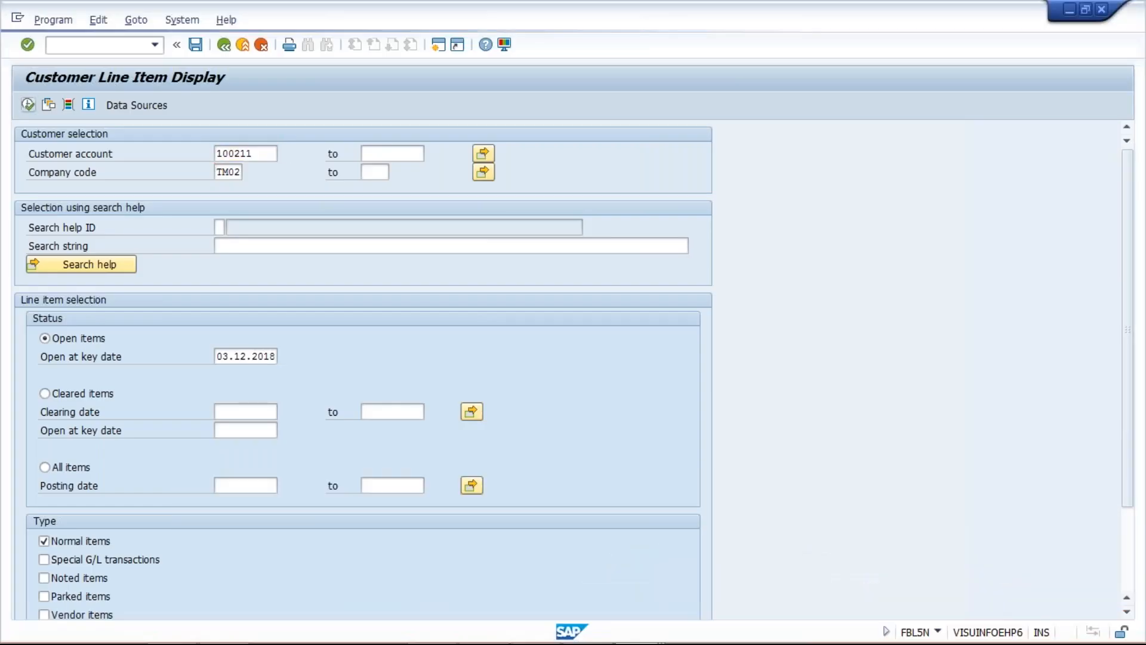
pyautogui.press('F8')
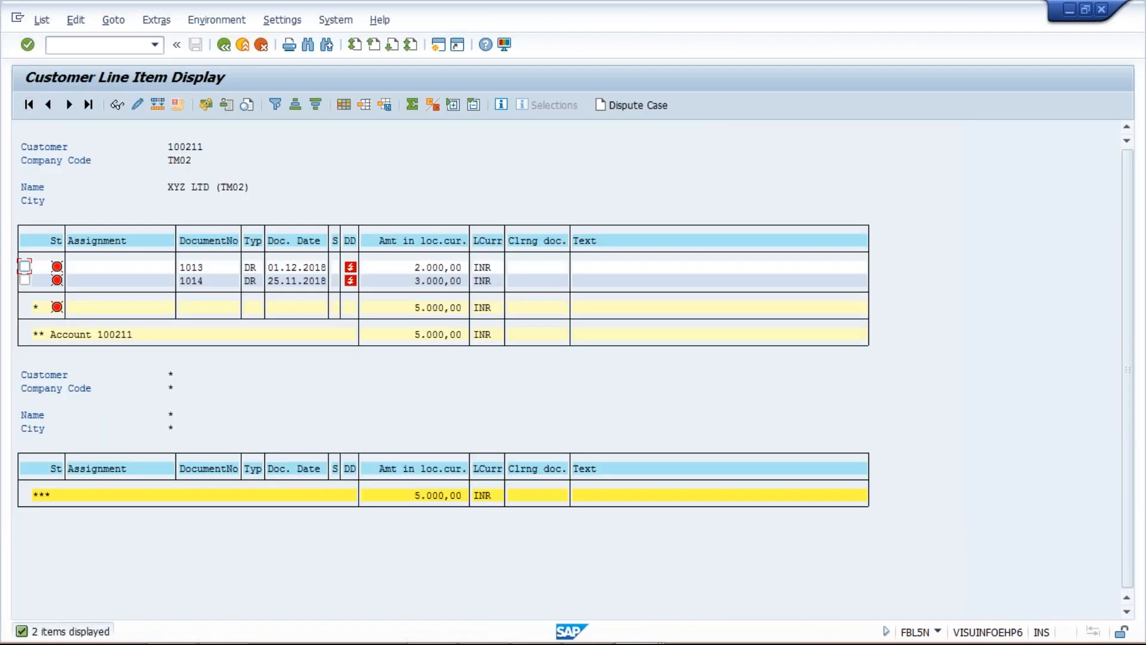
pyautogui.moveTo(355, 272)
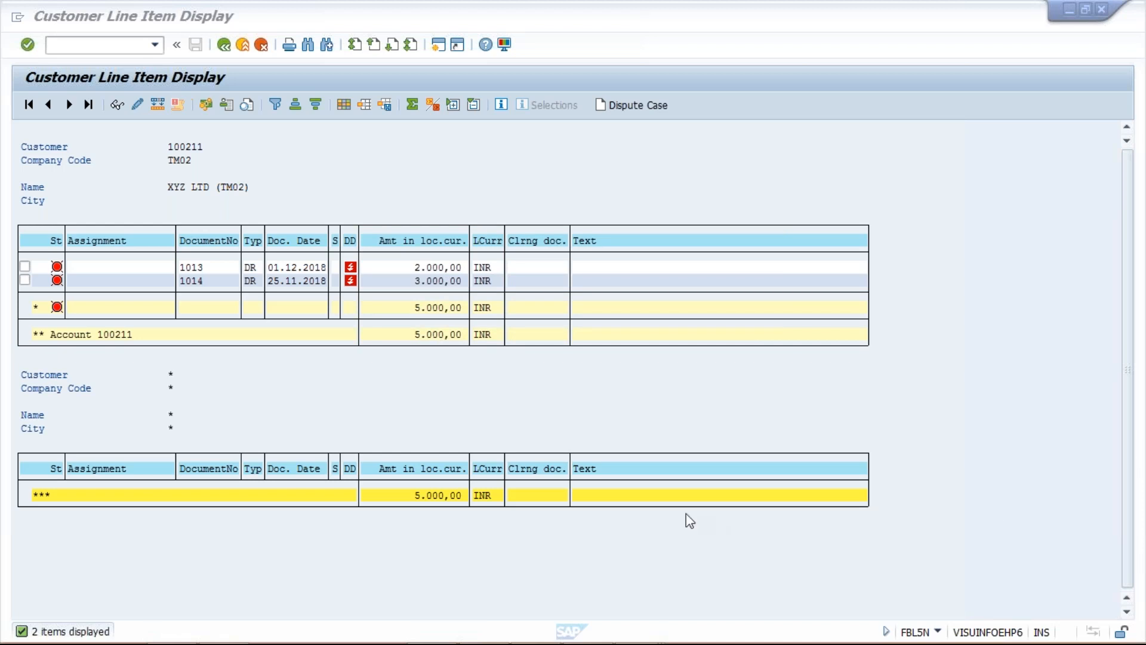
pyautogui.click(626, 306)
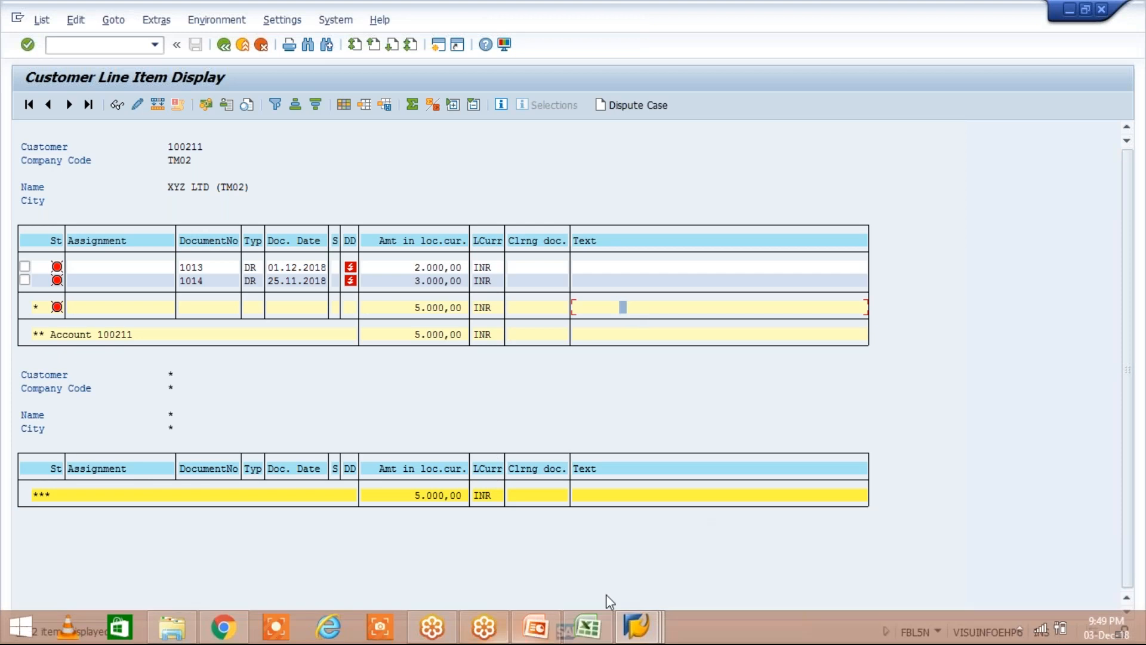
# Return to the customer invoice session and start dunning transaction F150 there
pyautogui.click(637, 632)
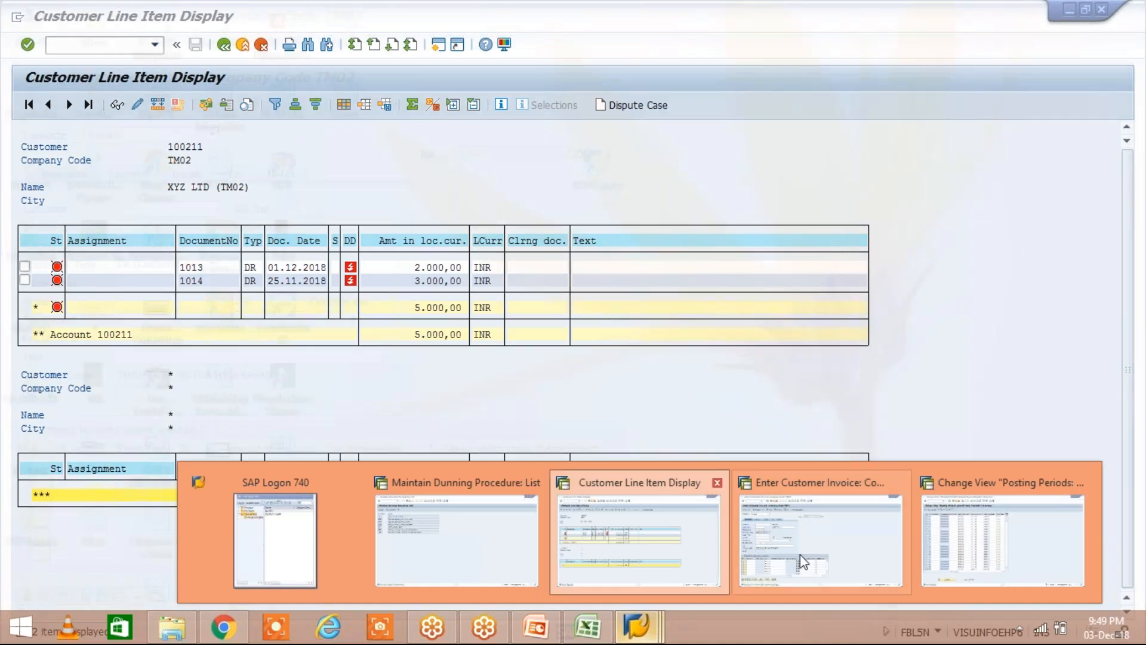
pyautogui.click(800, 555)
pyautogui.write('/NF15')
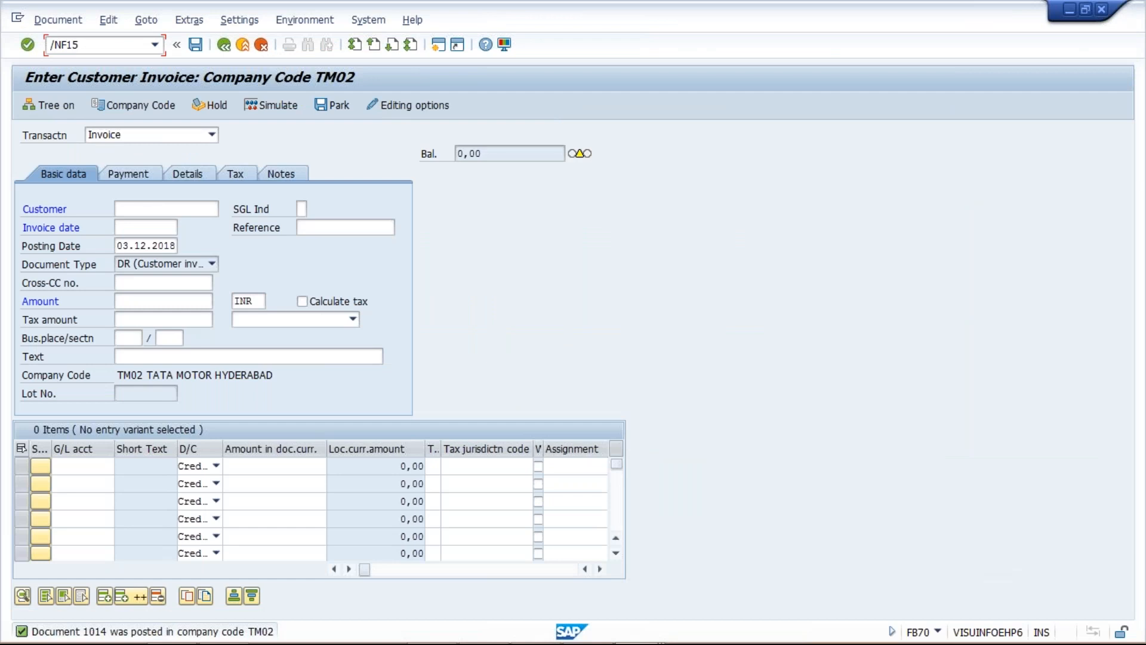
pyautogui.write('0')
pyautogui.press('Return')
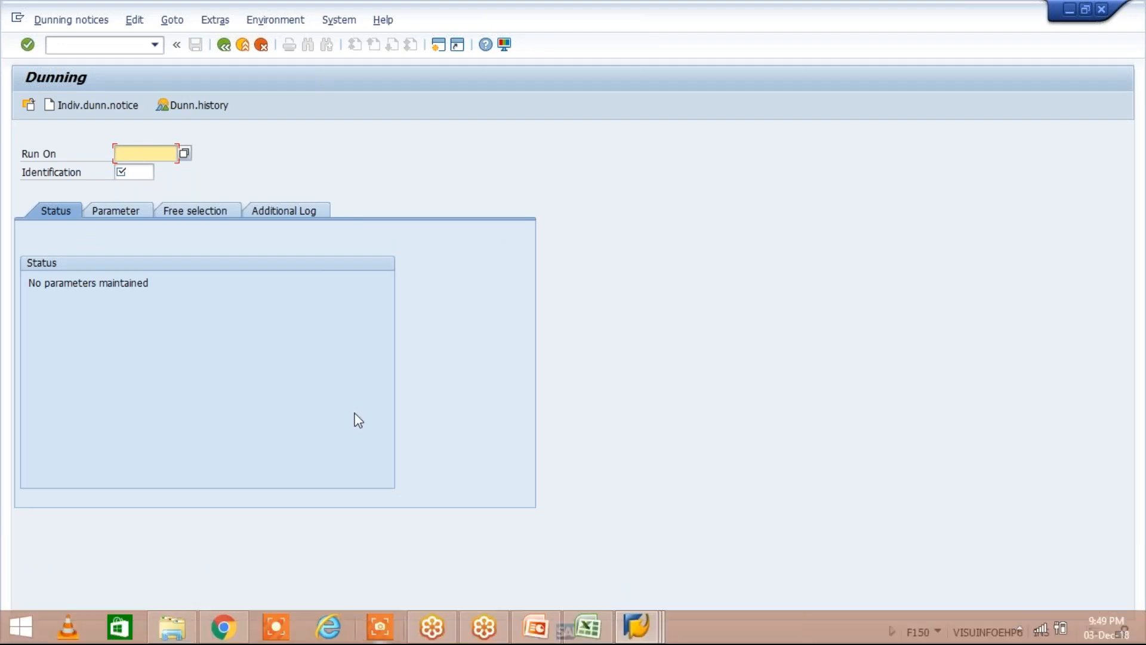
# Set the dunning run date to 03.12.2018
pyautogui.write('03.')
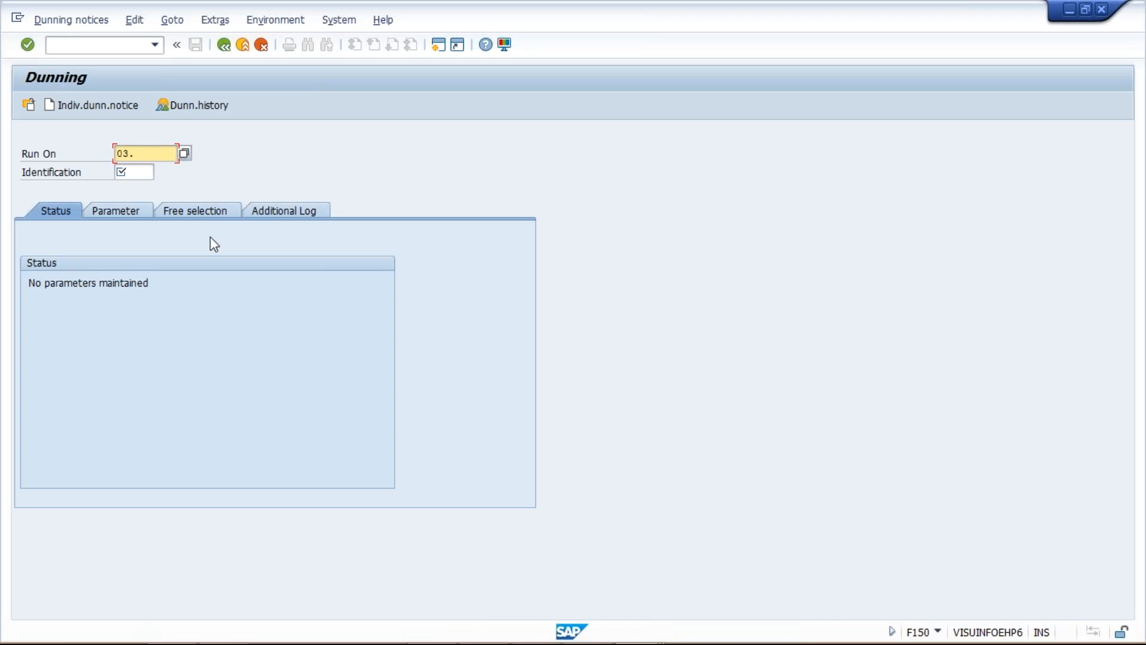
pyautogui.write('12.2018')
# Enter TM02A as the dunning run identification and open the run's parameters
pyautogui.click(138, 172)
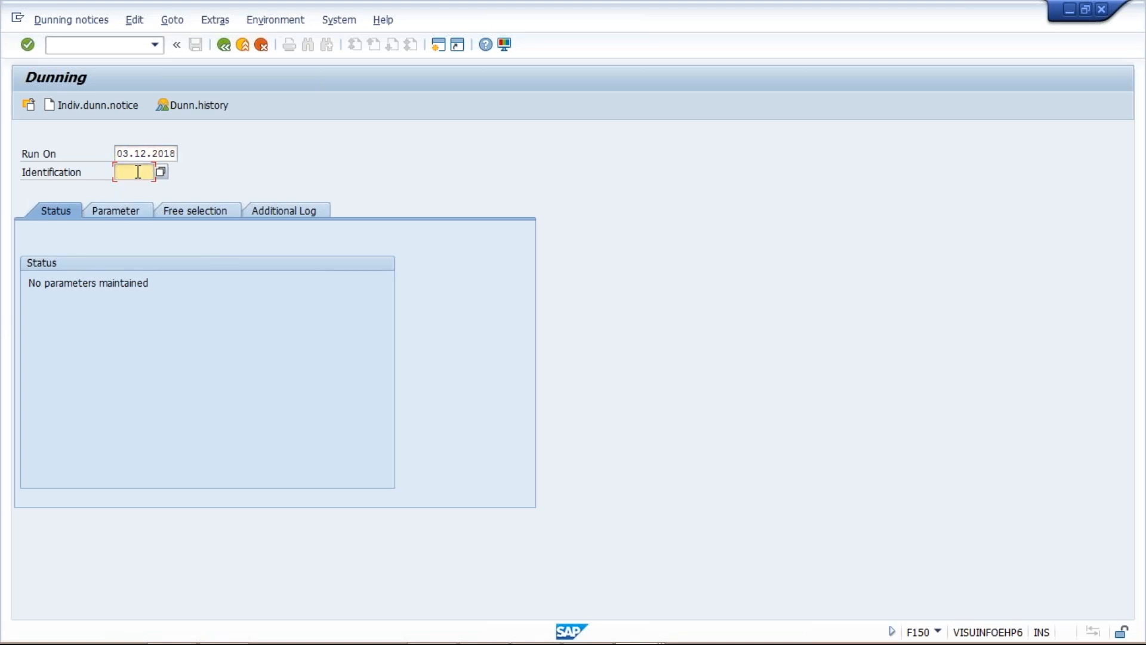
pyautogui.write('TM')
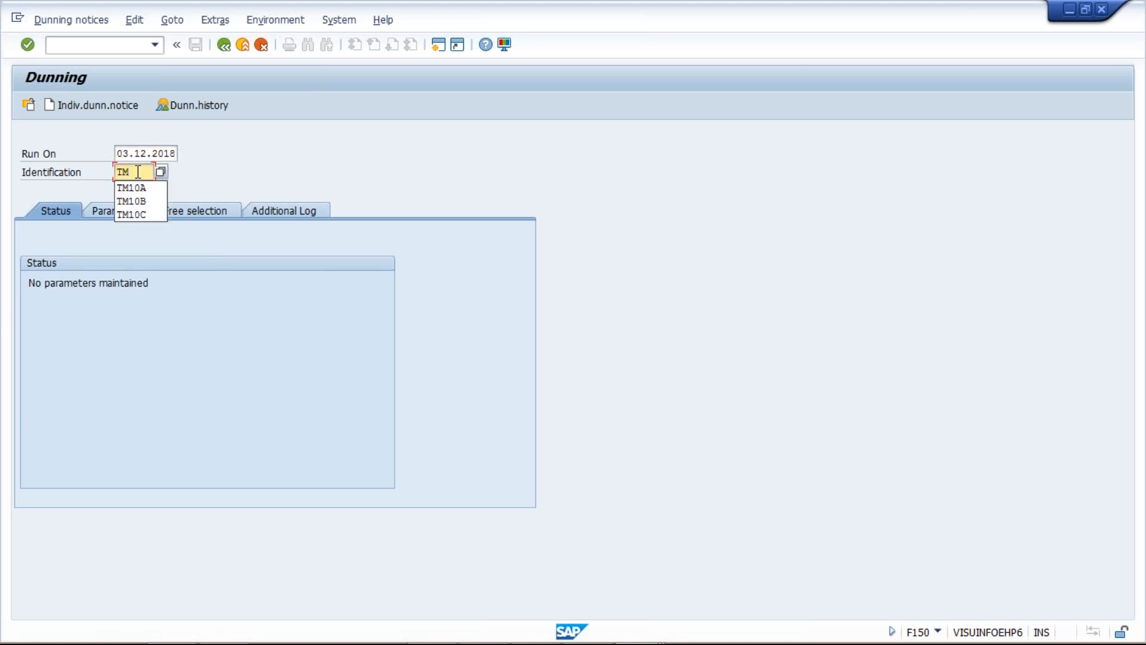
pyautogui.press('Down')
pyautogui.press('Return')
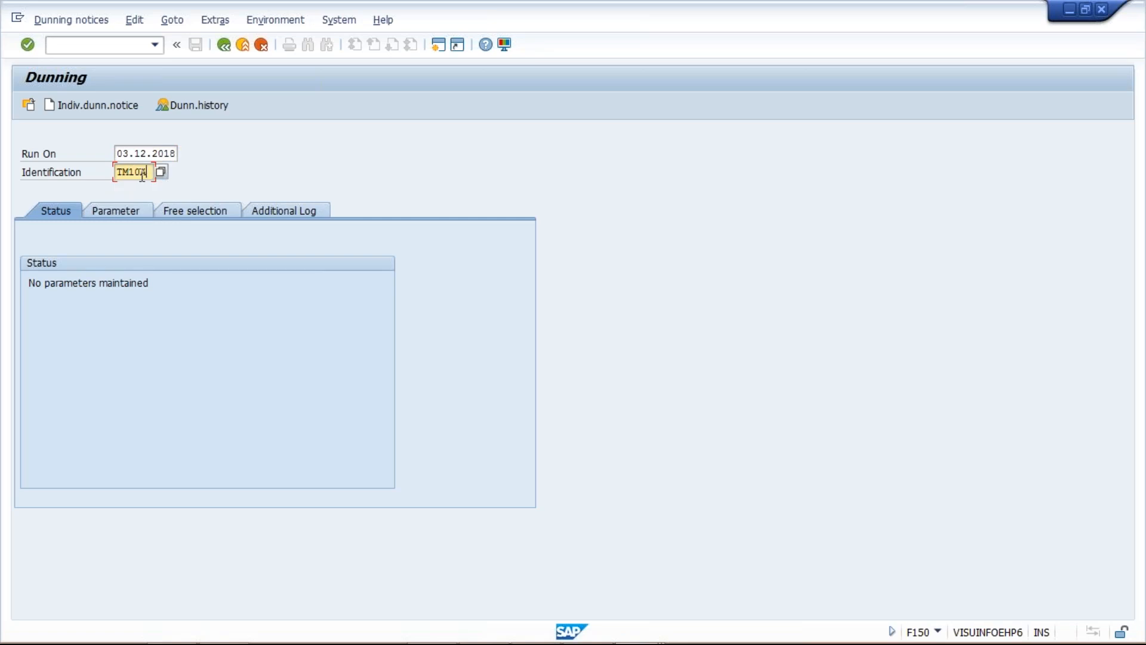
pyautogui.press('BackSpace')
pyautogui.press('BackSpace')
pyautogui.write('02')
pyautogui.click(130, 212)
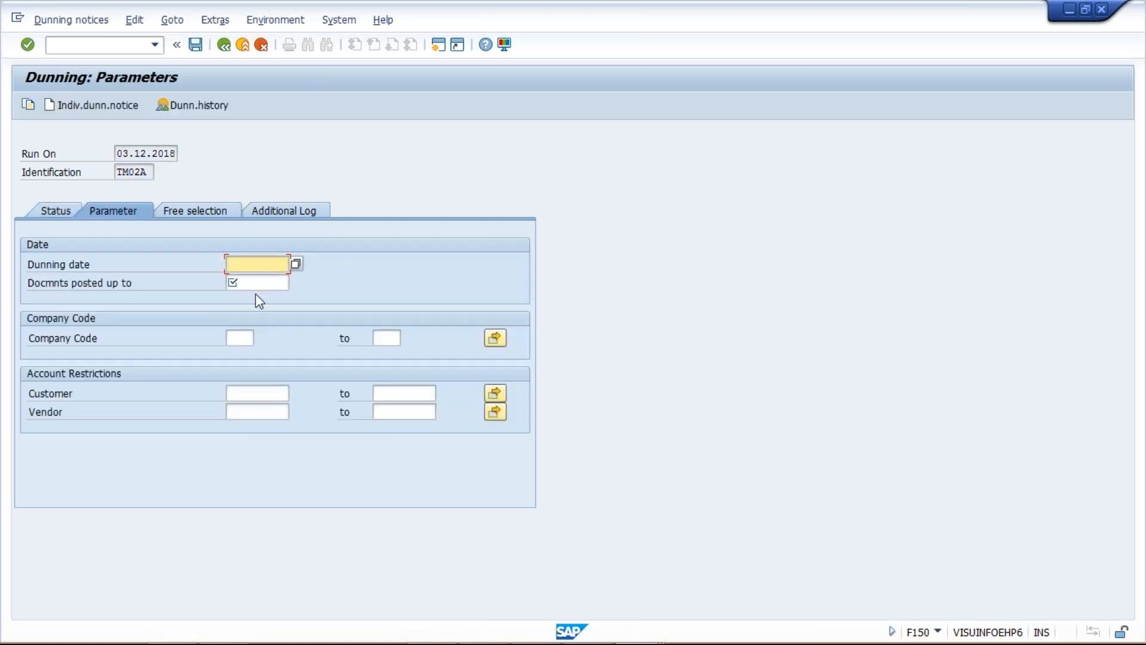
# Set the dunning date and the documents-posted-up-to date to 03.12.2018, and the company code to TM02
pyautogui.click(117, 153)
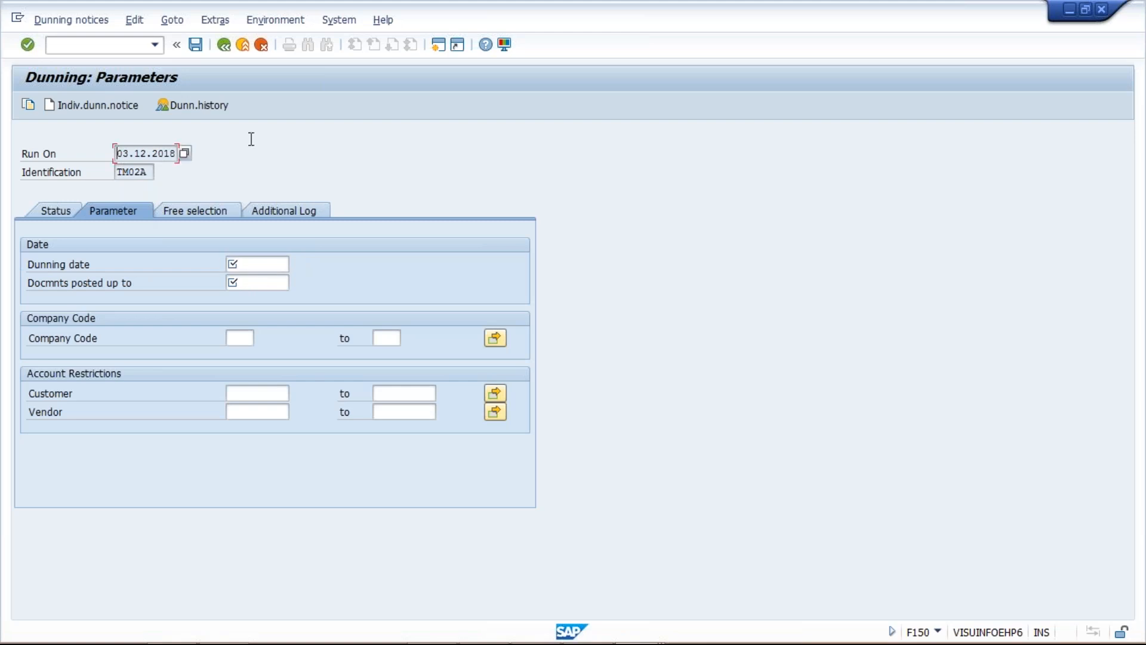
pyautogui.click(260, 269)
pyautogui.write('03.12.2018')
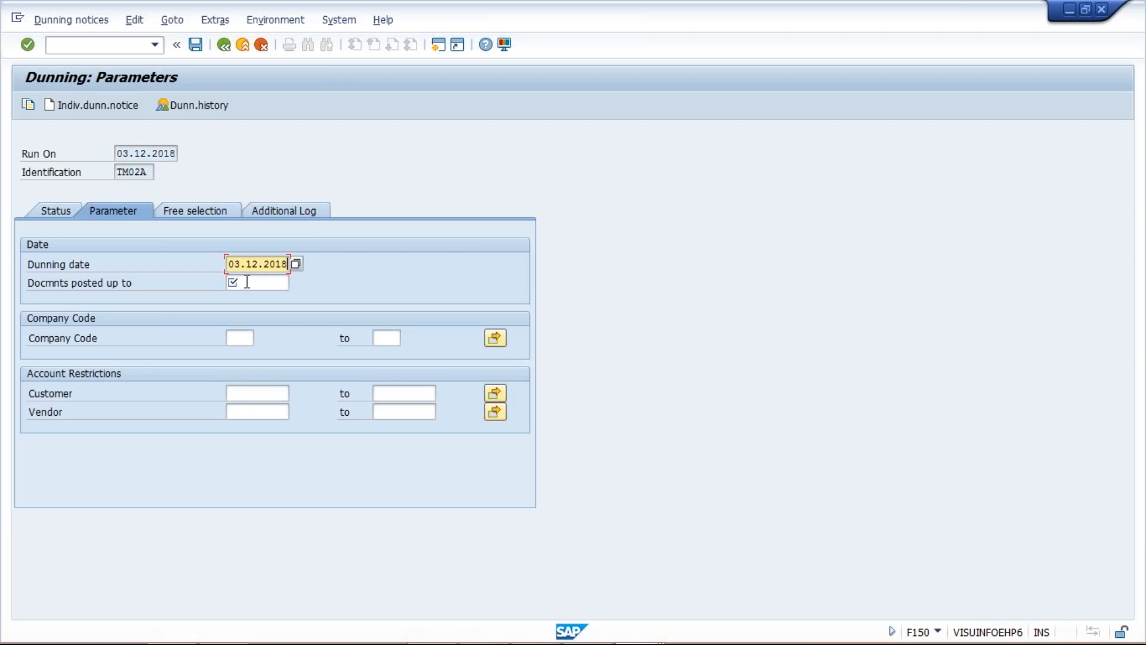
pyautogui.click(247, 281)
pyautogui.write('03.12.2018')
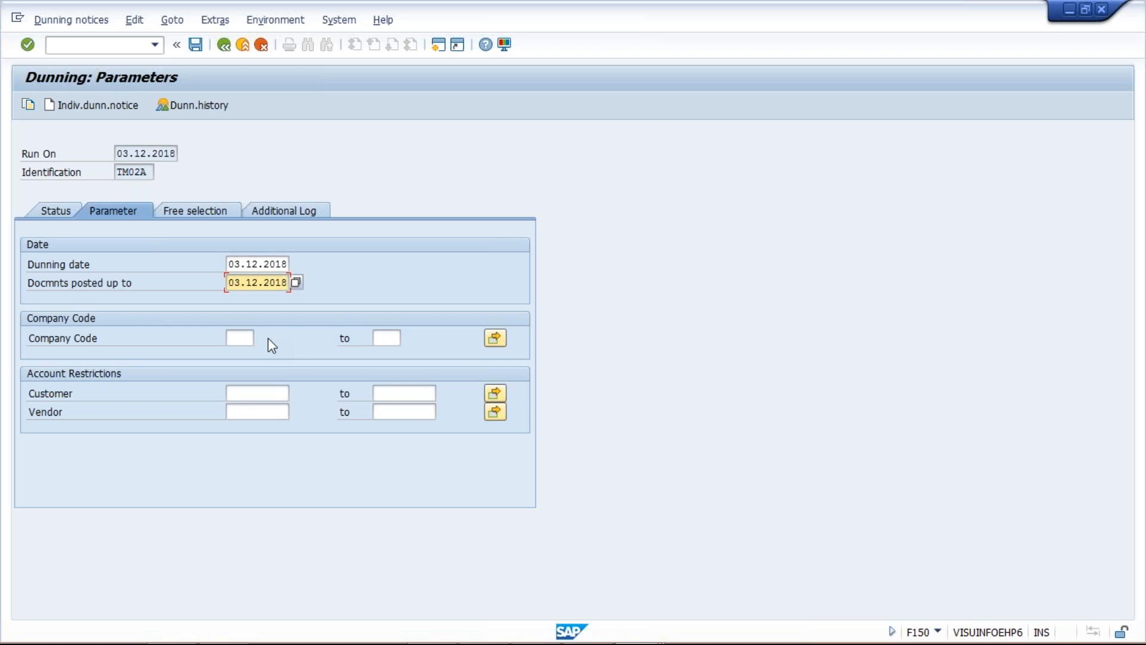
pyautogui.click(239, 338)
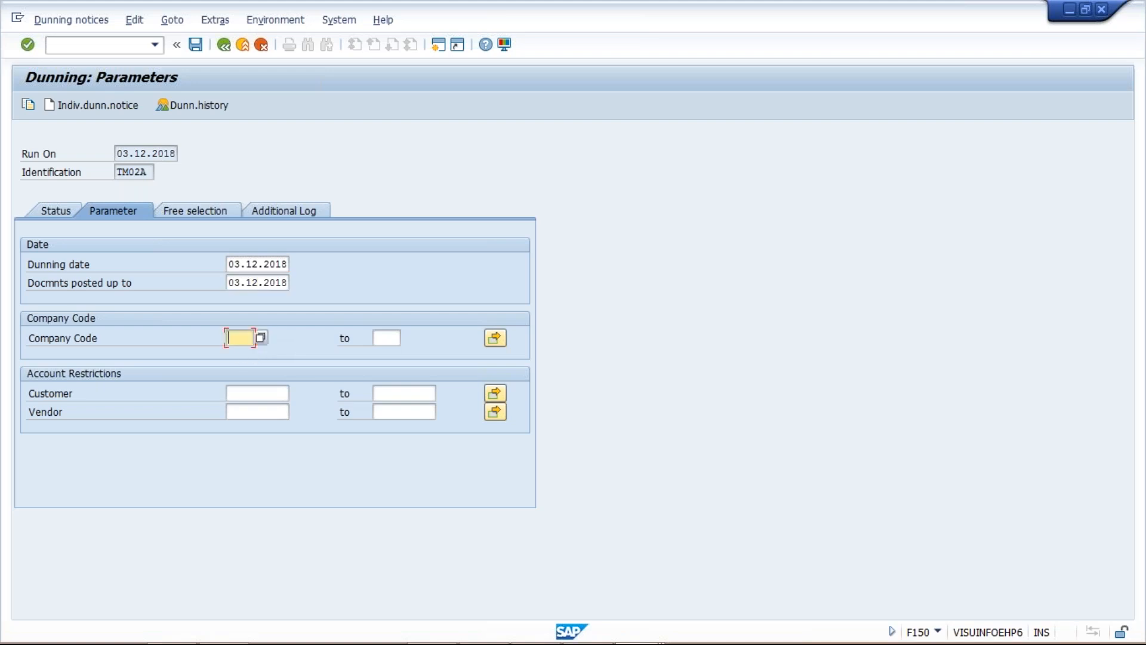
pyautogui.write('TM02')
pyautogui.click(255, 388)
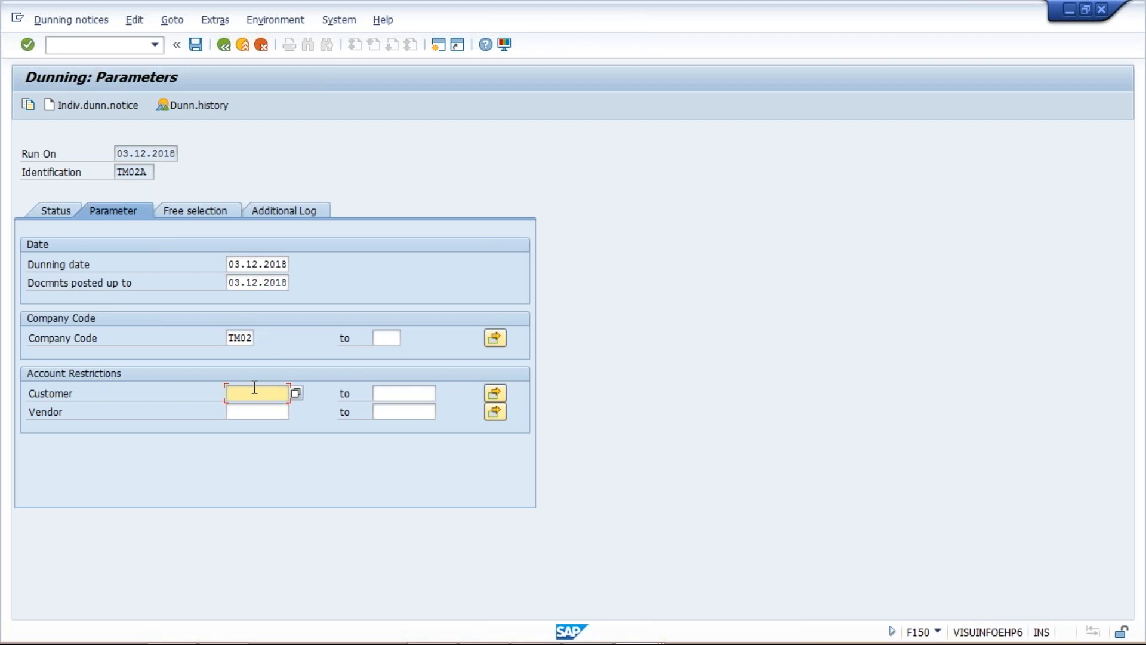
pyautogui.write('0')
pyautogui.press('Tab')
pyautogui.write('zzzzzzzzzz')
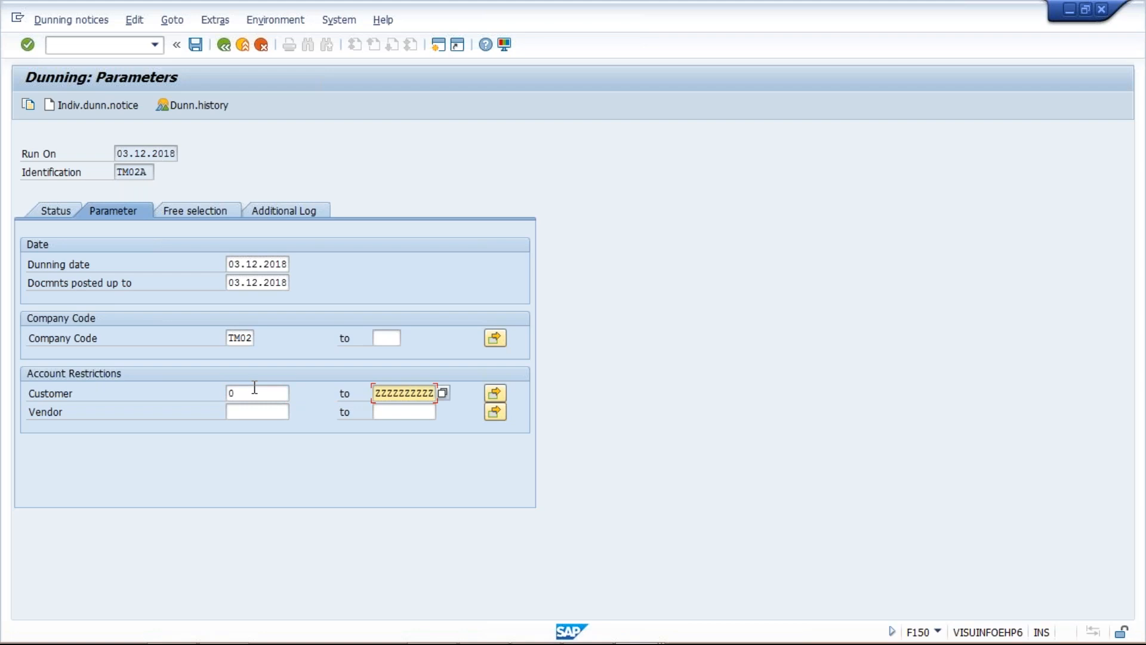
pyautogui.press('BackSpace')
pyautogui.press('BackSpace')
pyautogui.press('BackSpace')
pyautogui.press('BackSpace')
pyautogui.press('BackSpace')
pyautogui.press('BackSpace')
pyautogui.press('BackSpace')
pyautogui.press('BackSpace')
pyautogui.press('BackSpace')
pyautogui.press('BackSpace')
# Restrict the dunning run to the single customer used in the test invoices by entering its customer number
pyautogui.click(255, 388)
pyautogui.press('BackSpace')
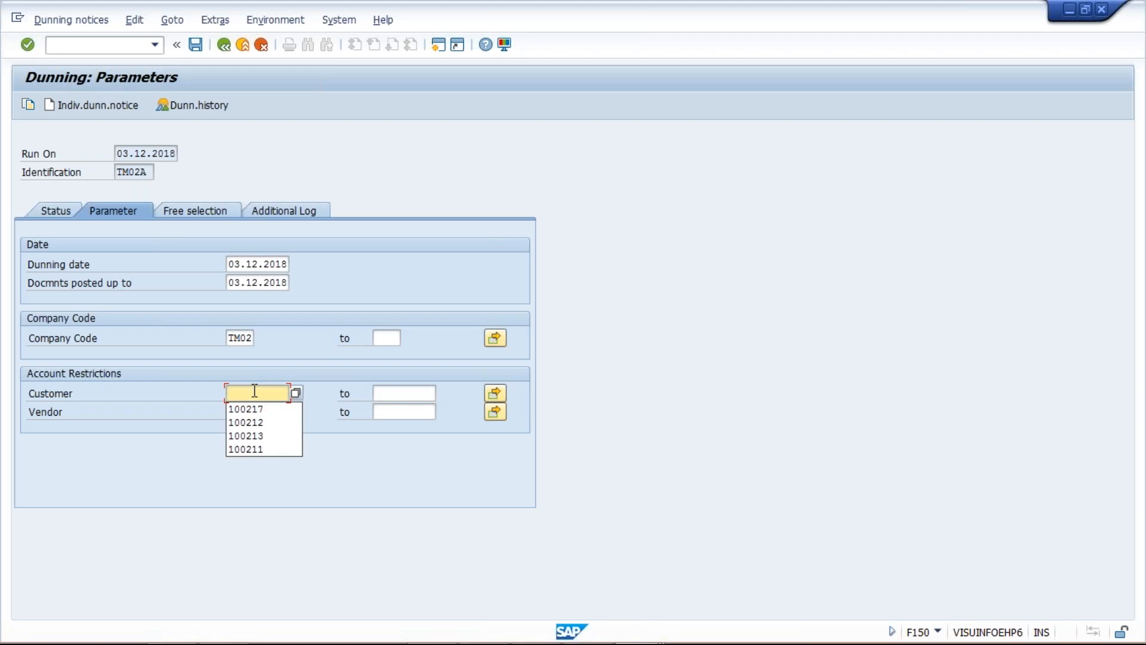
pyautogui.write('100211')
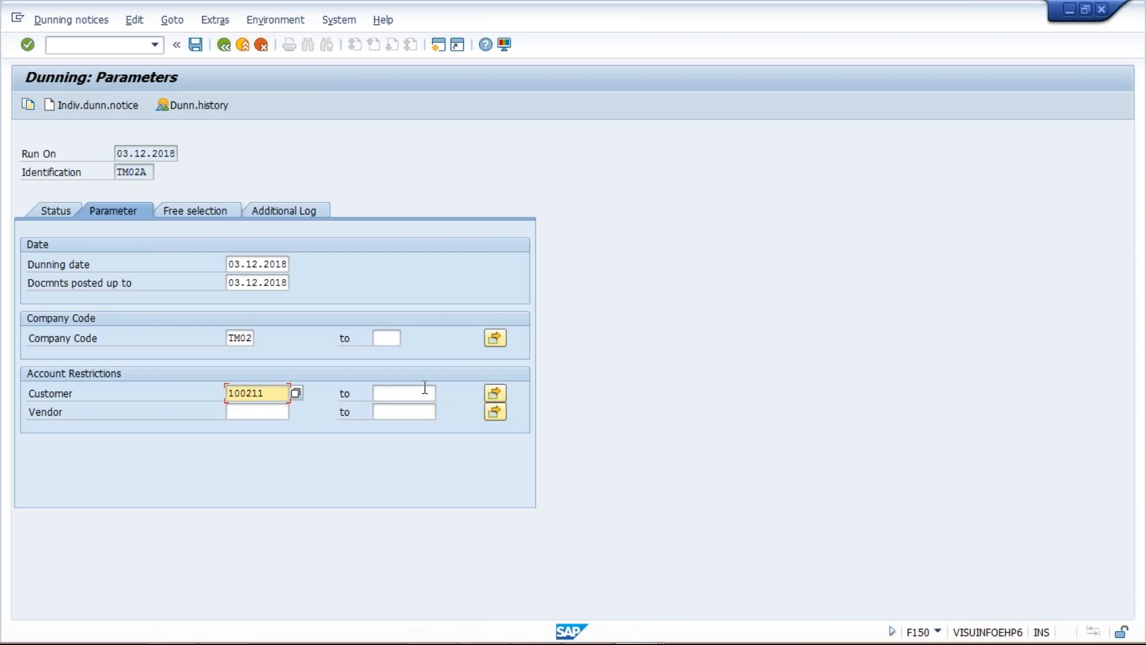
# Enter the test customer's number in the dunning run's additional log and save the run parameters
pyautogui.click(214, 208)
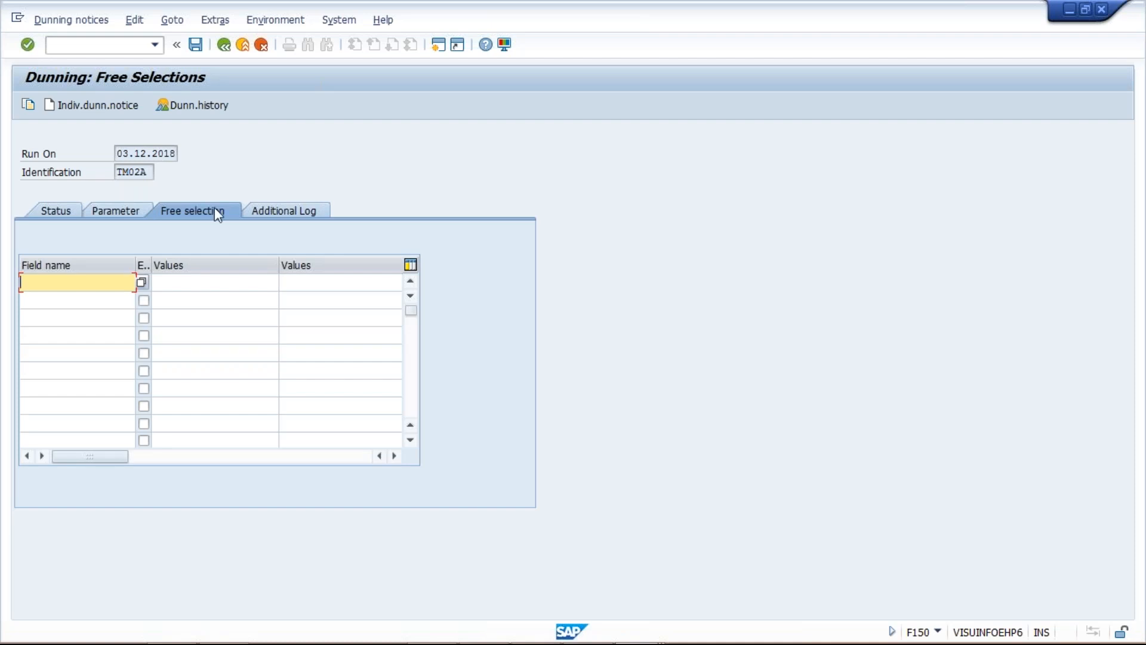
pyautogui.click(304, 216)
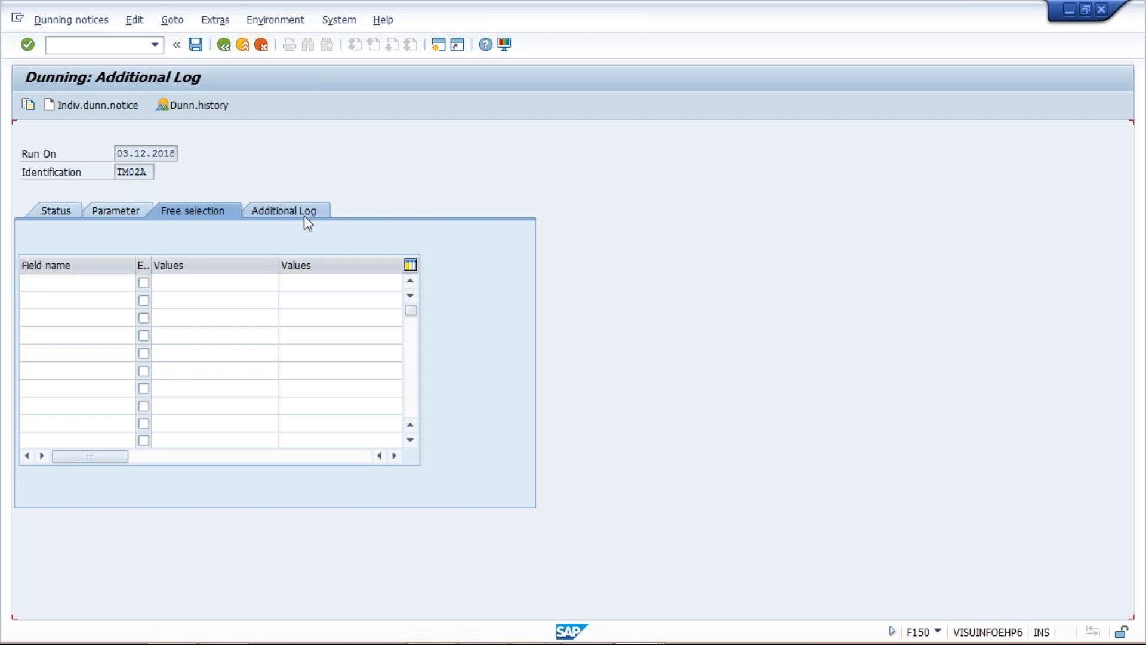
pyautogui.press('BackSpace')
pyautogui.write('211')
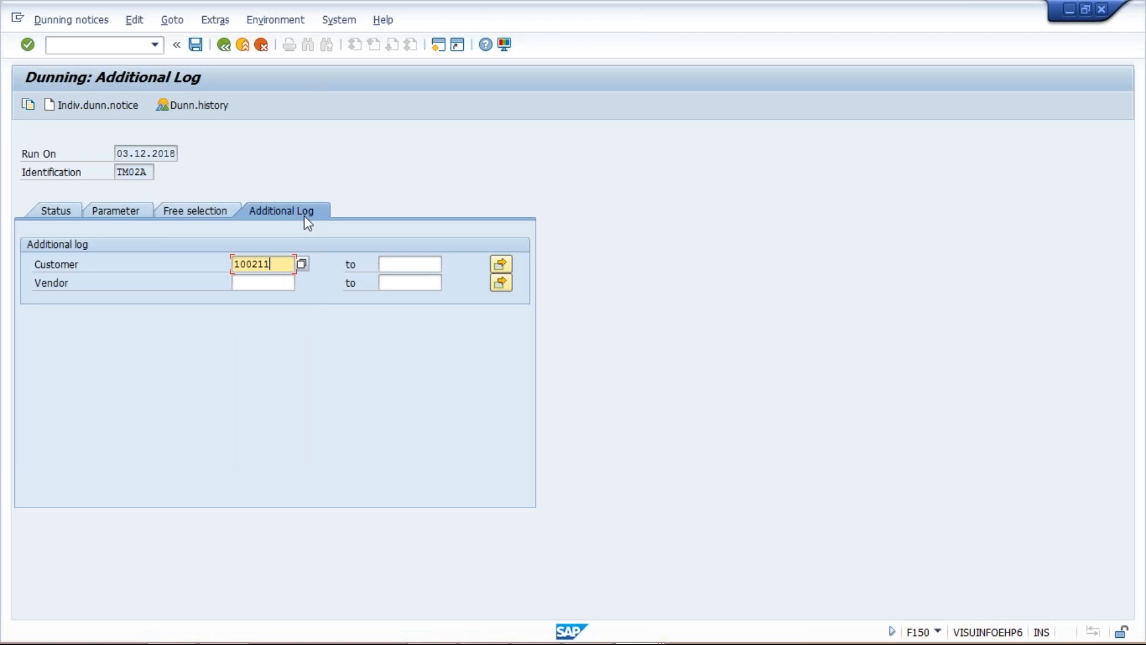
pyautogui.press('Return')
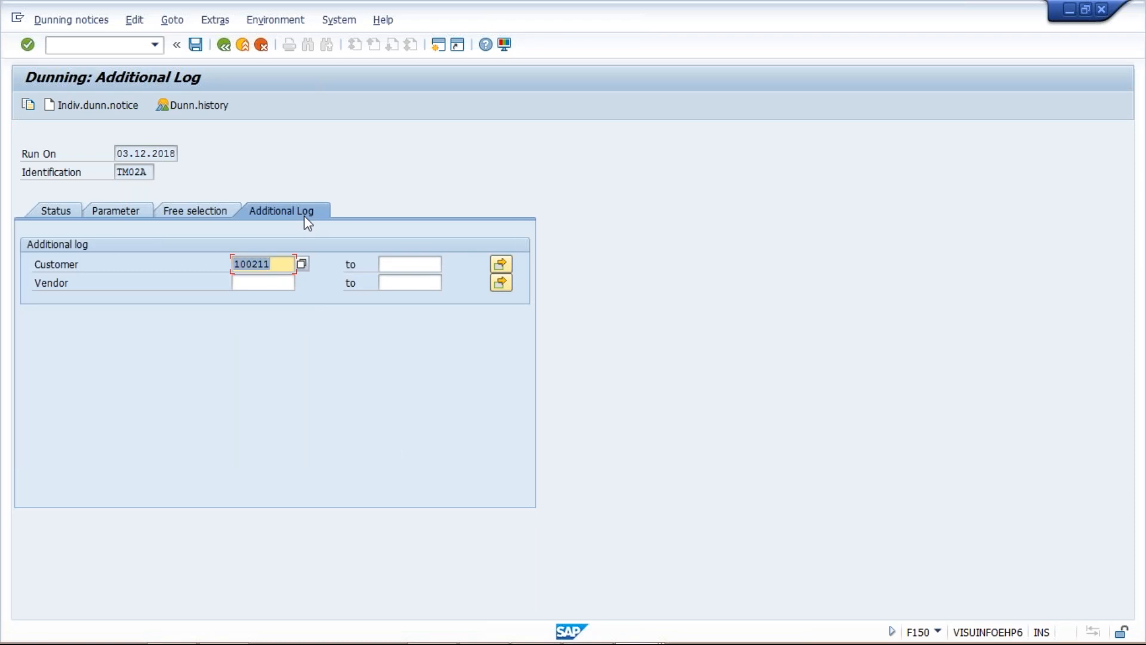
pyautogui.click(195, 44)
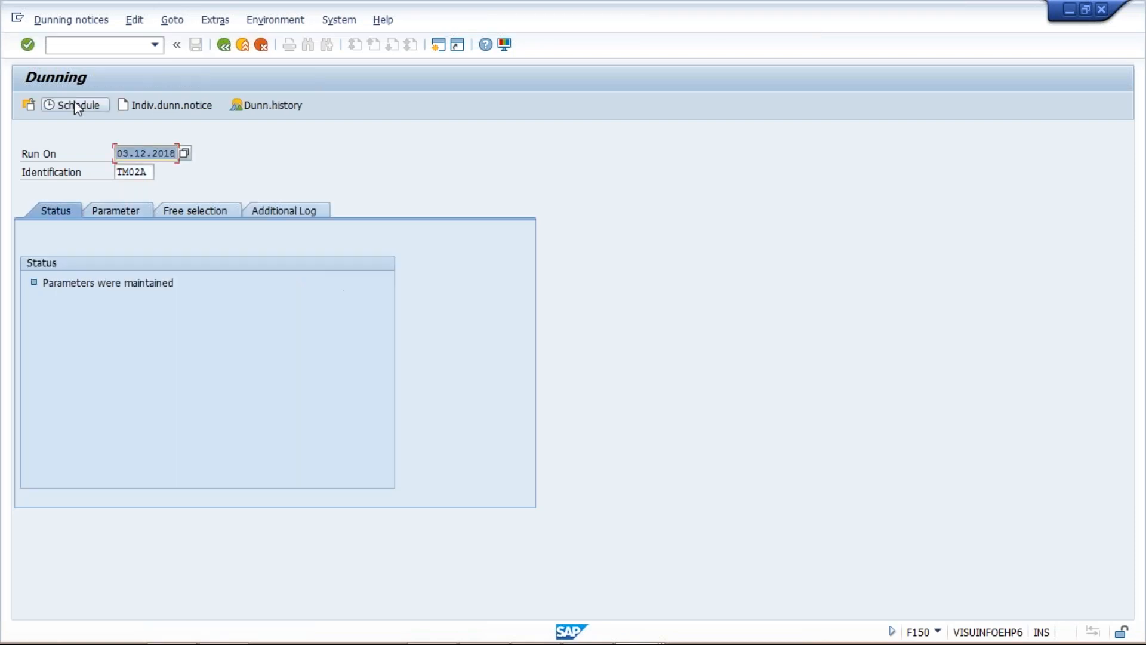
# Schedule the dunning selection to start immediately with output device LP01, and refresh the run status until the selection is complete
pyautogui.click(74, 100)
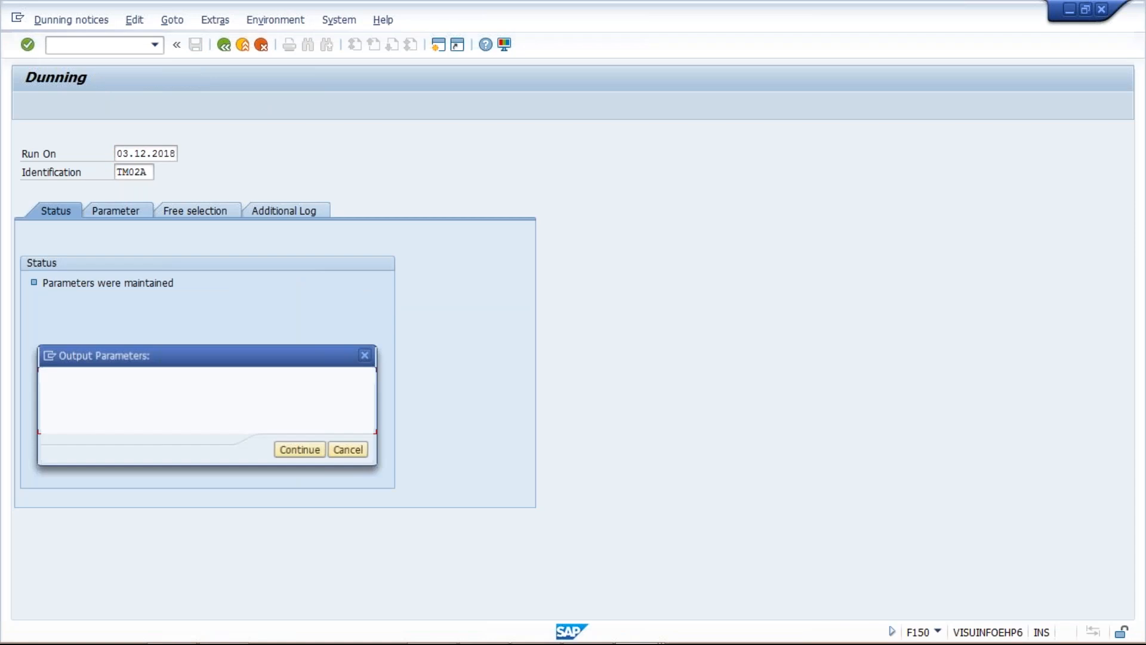
pyautogui.write('LP01')
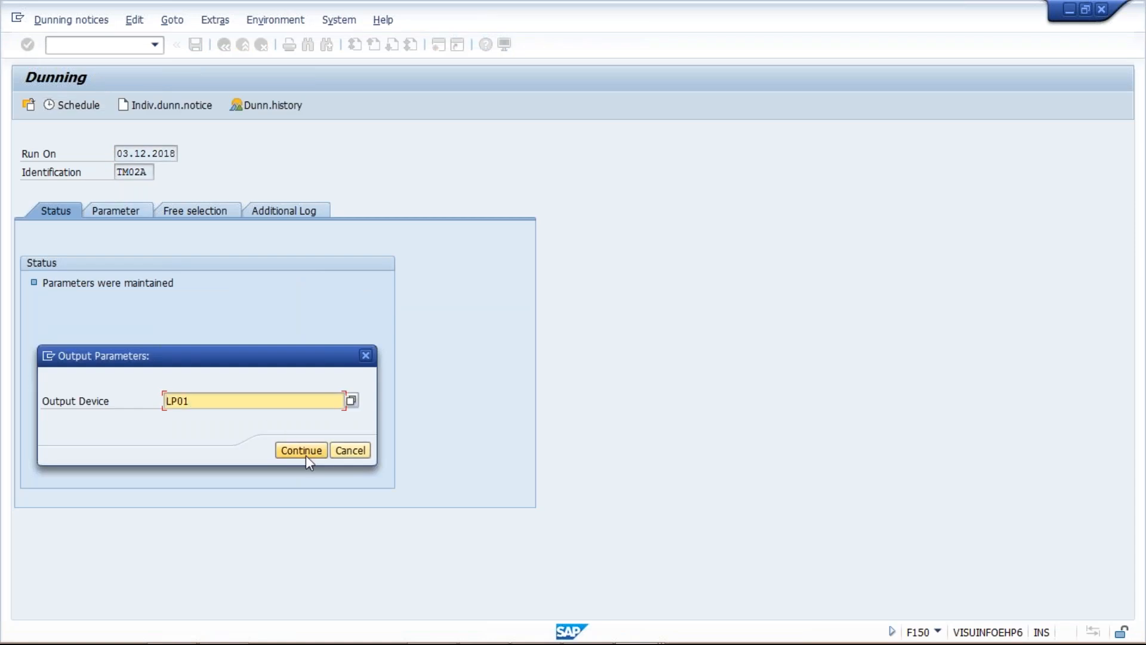
pyautogui.click(306, 453)
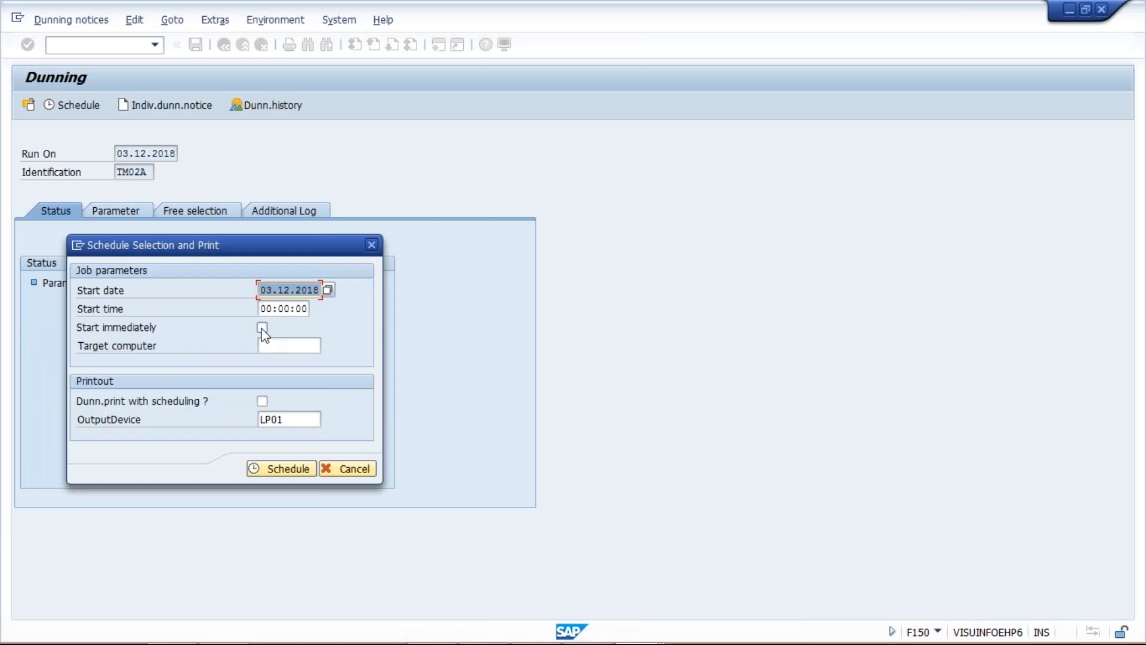
pyautogui.click(262, 327)
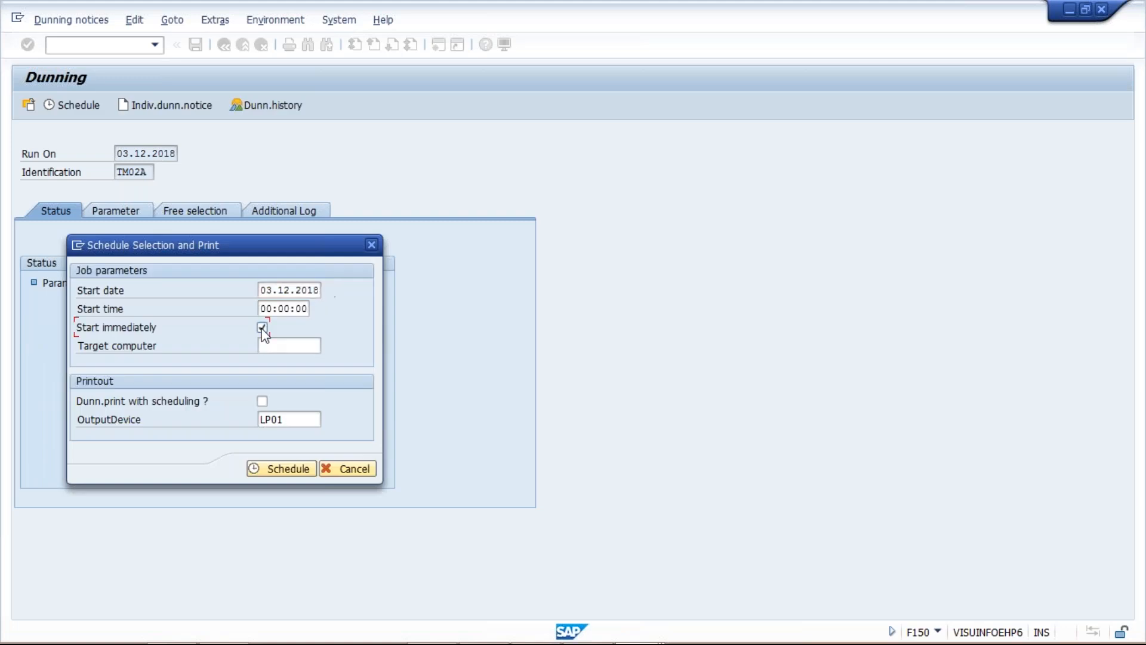
pyautogui.click(285, 470)
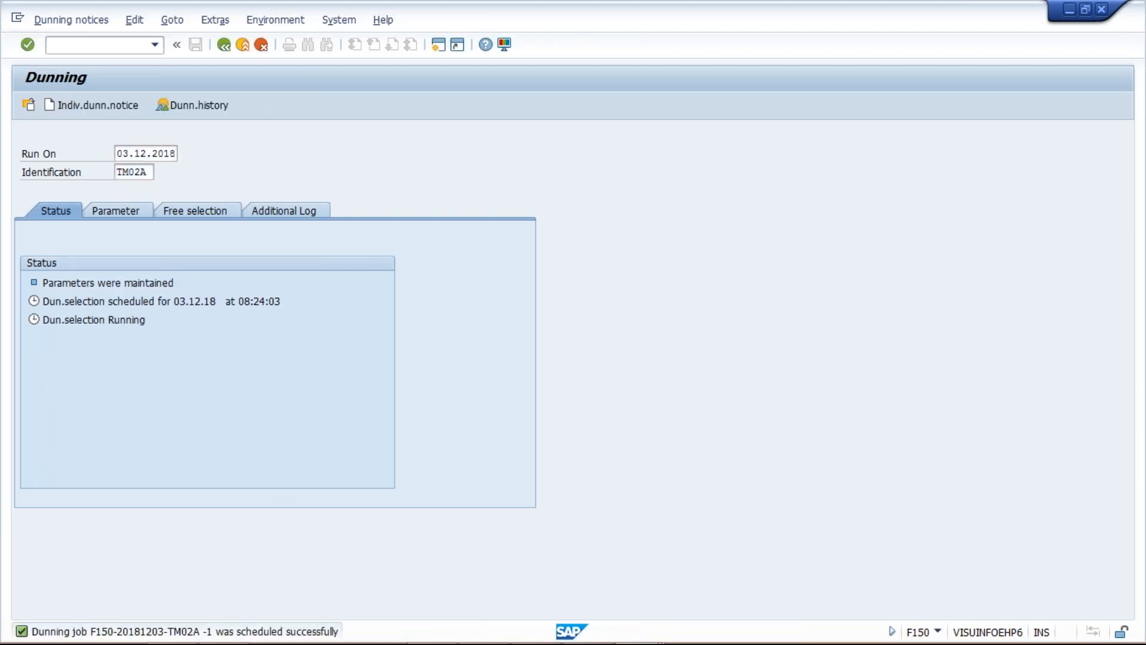
pyautogui.press('Return')
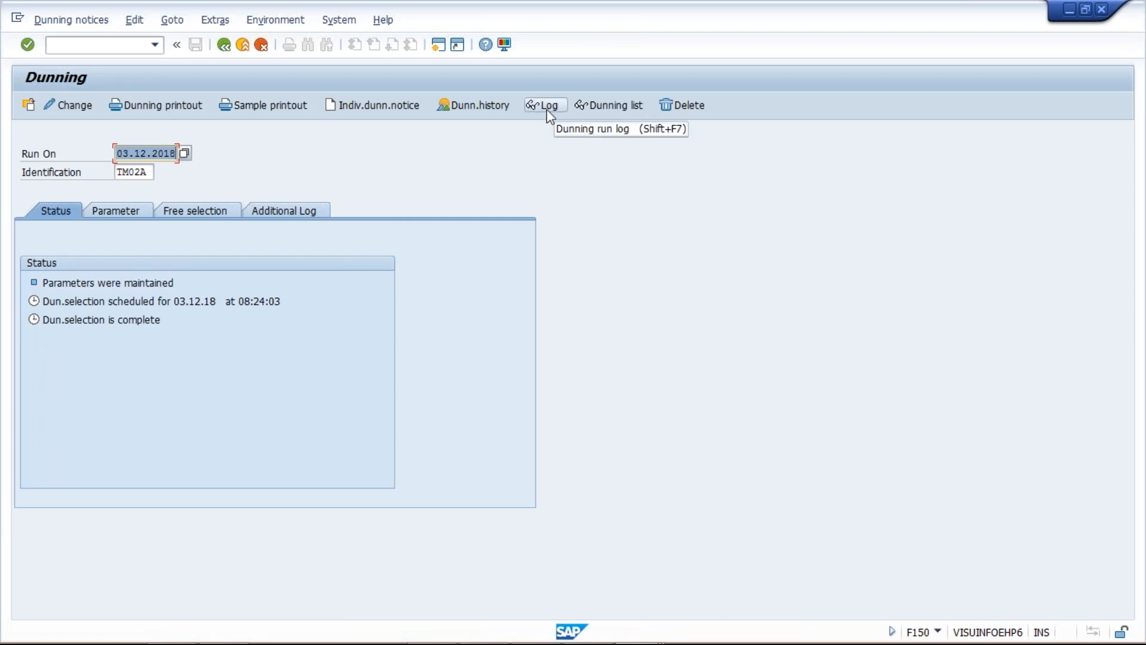
# Display the sample printout for output device LP01 and examine the dunning notice's letter text, due items and dunning charge
pyautogui.click(263, 105)
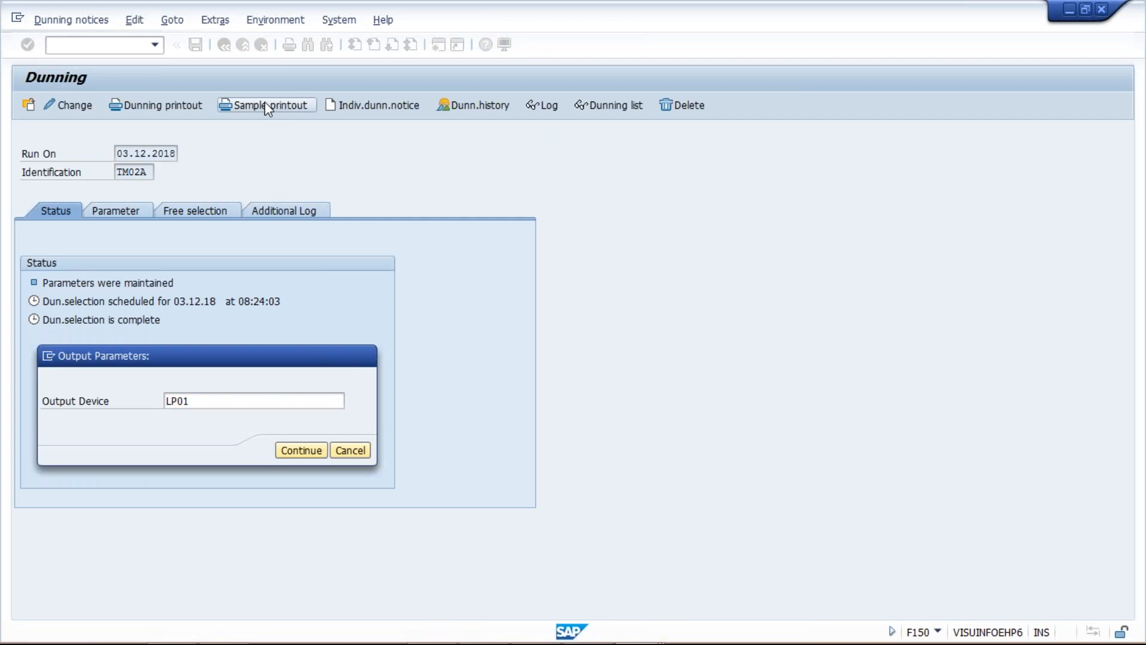
pyautogui.press('Return')
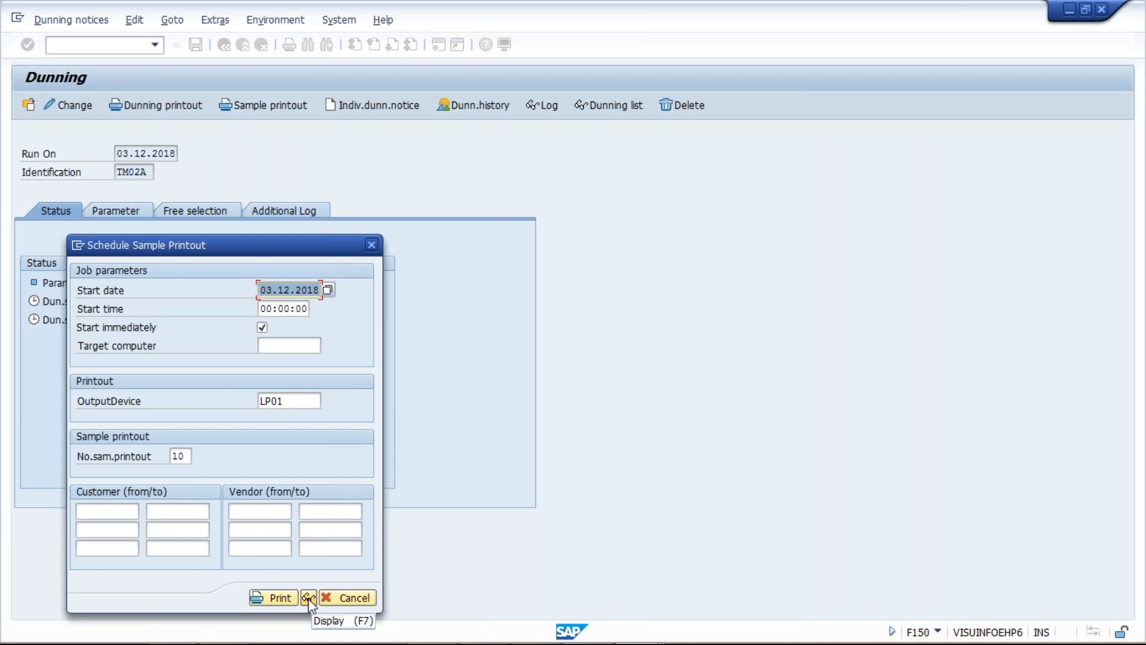
pyautogui.click(308, 598)
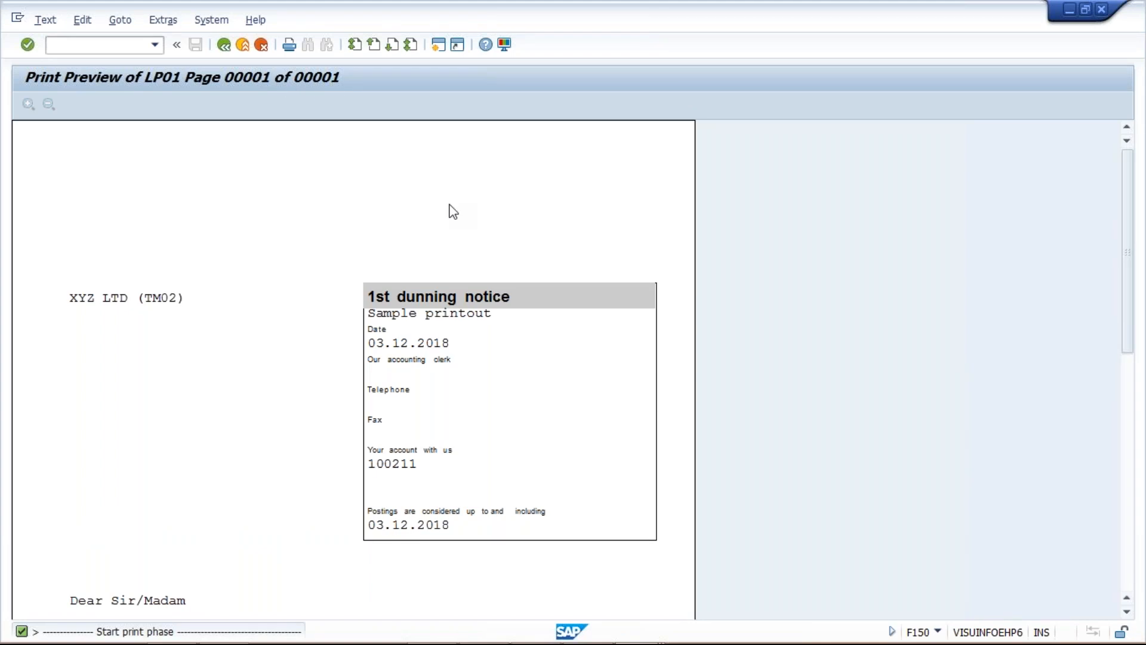
pyautogui.scroll(-1, 453, 211)
pyautogui.scroll(-3, 453, 211)
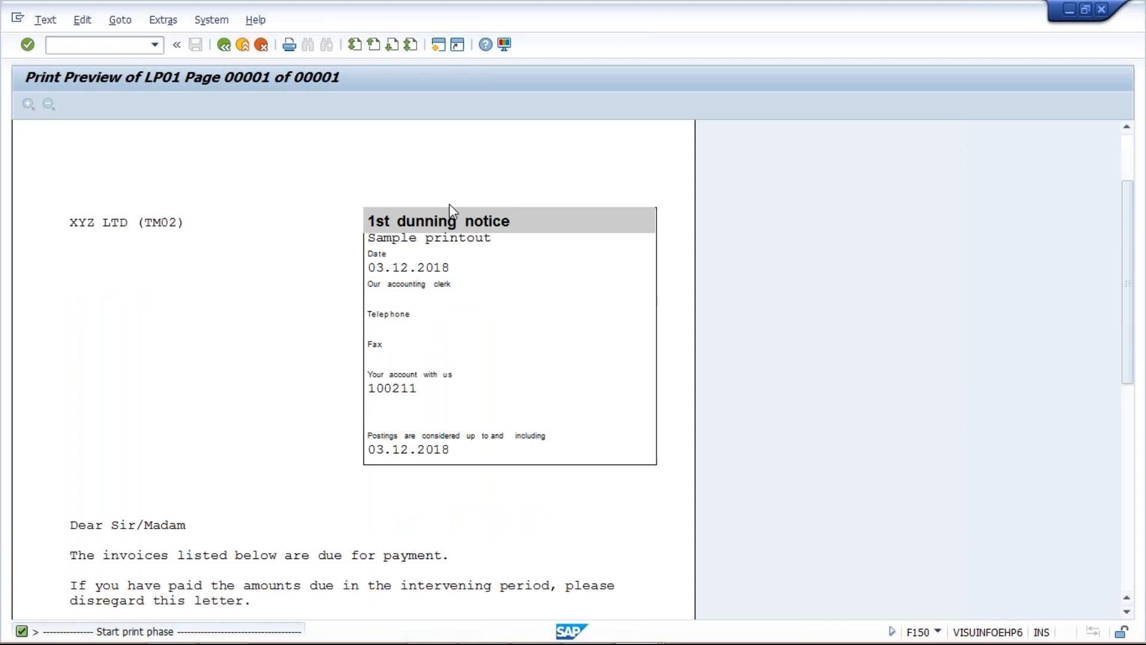
pyautogui.scroll(-6, 449, 204)
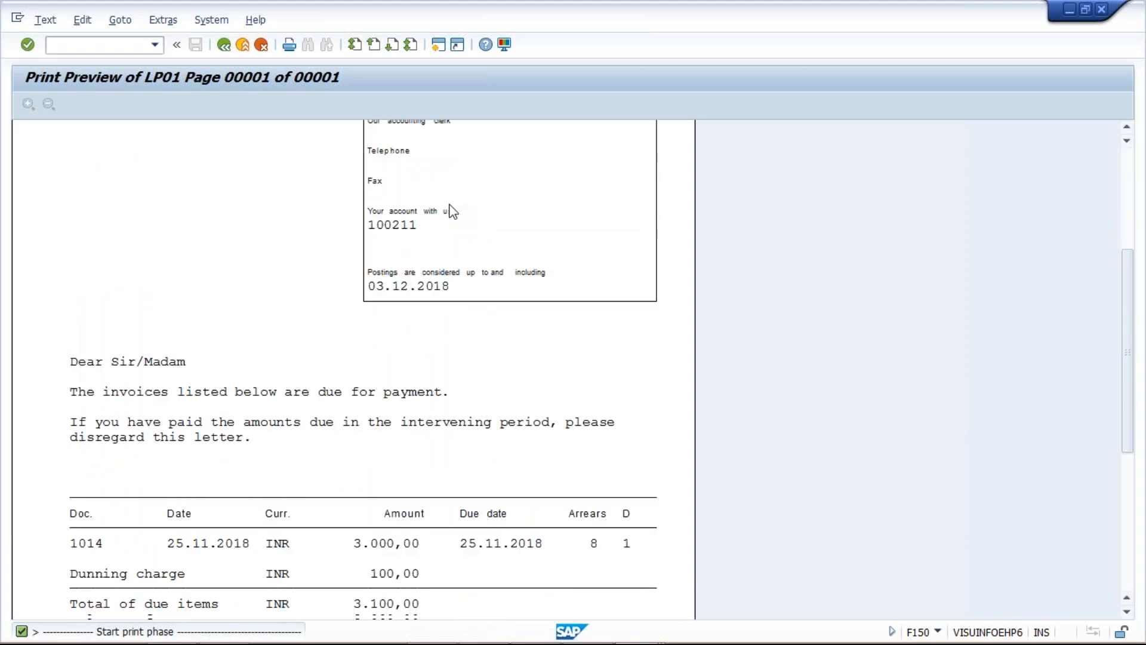
pyautogui.scroll(-3, 452, 211)
pyautogui.scroll(-1, 453, 212)
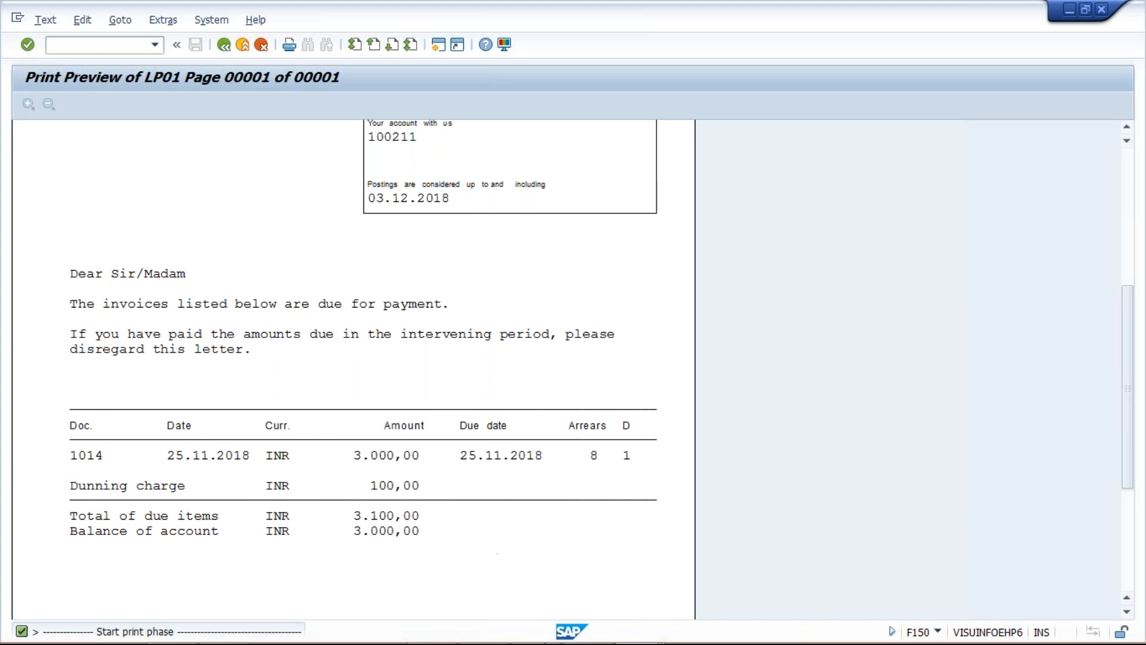
# Switch to the dunning procedure session and open TM02 (TATA MOTOR) to check its line item grace periods
pyautogui.moveTo(544, 642)
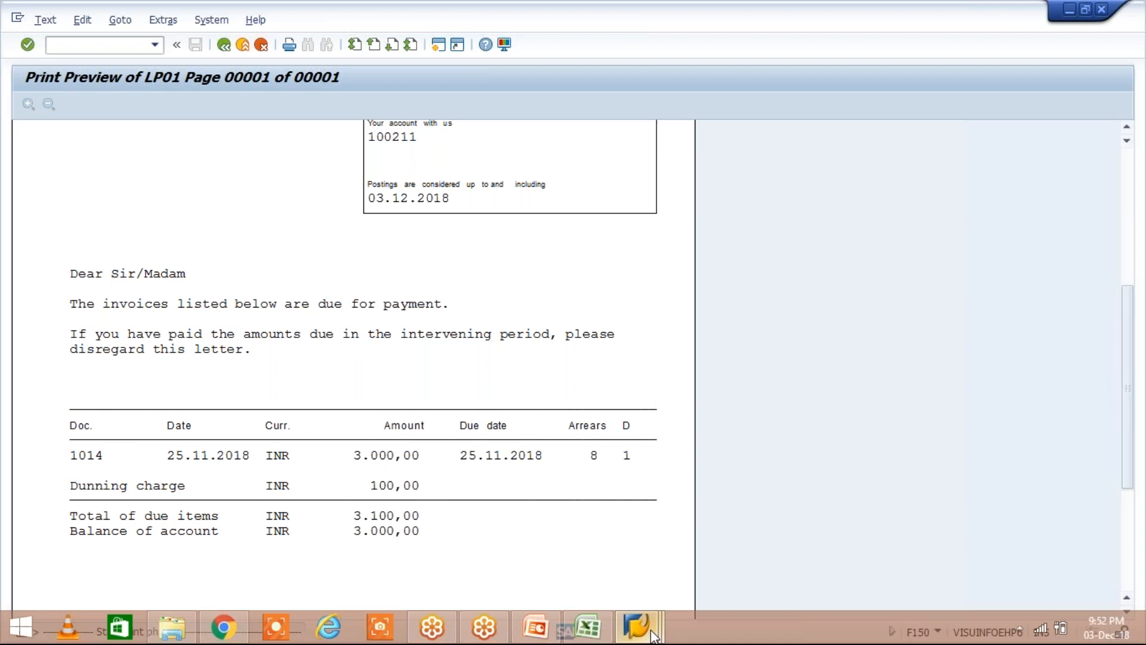
pyautogui.click(654, 636)
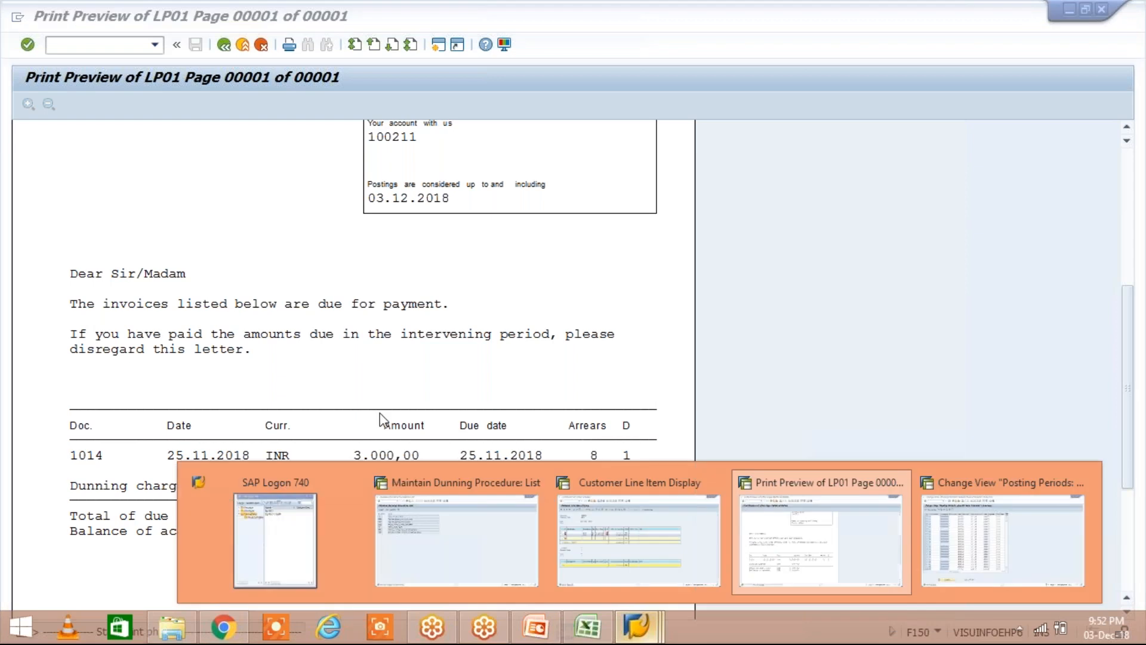
pyautogui.click(456, 531)
pyautogui.doubleClick(279, 156)
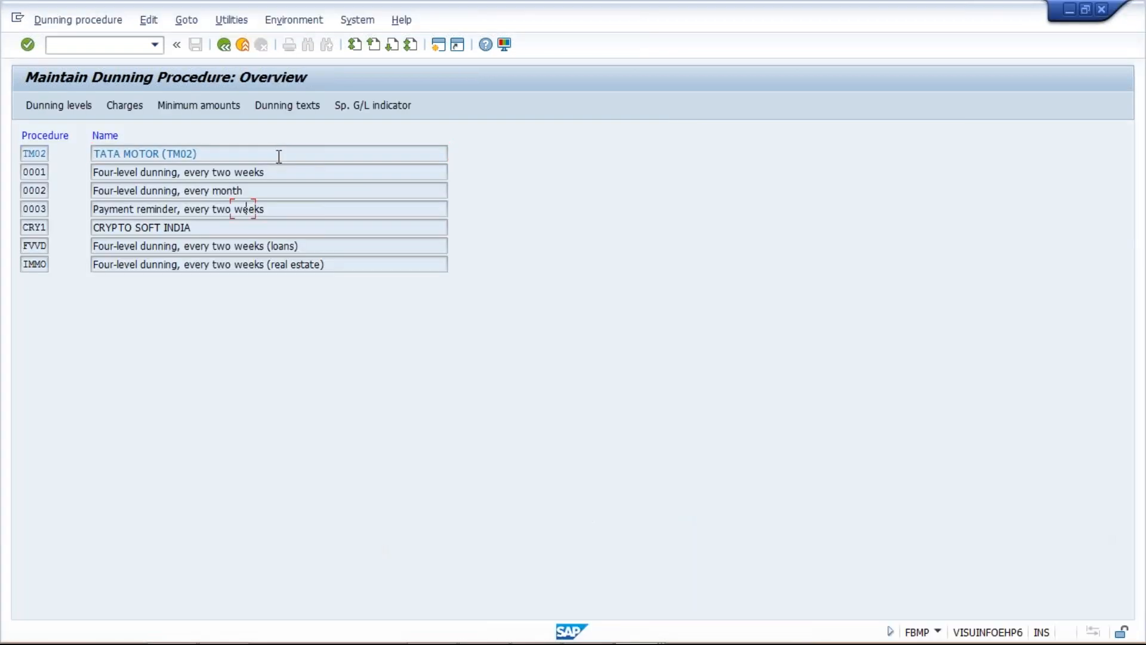
pyautogui.doubleClick(278, 156)
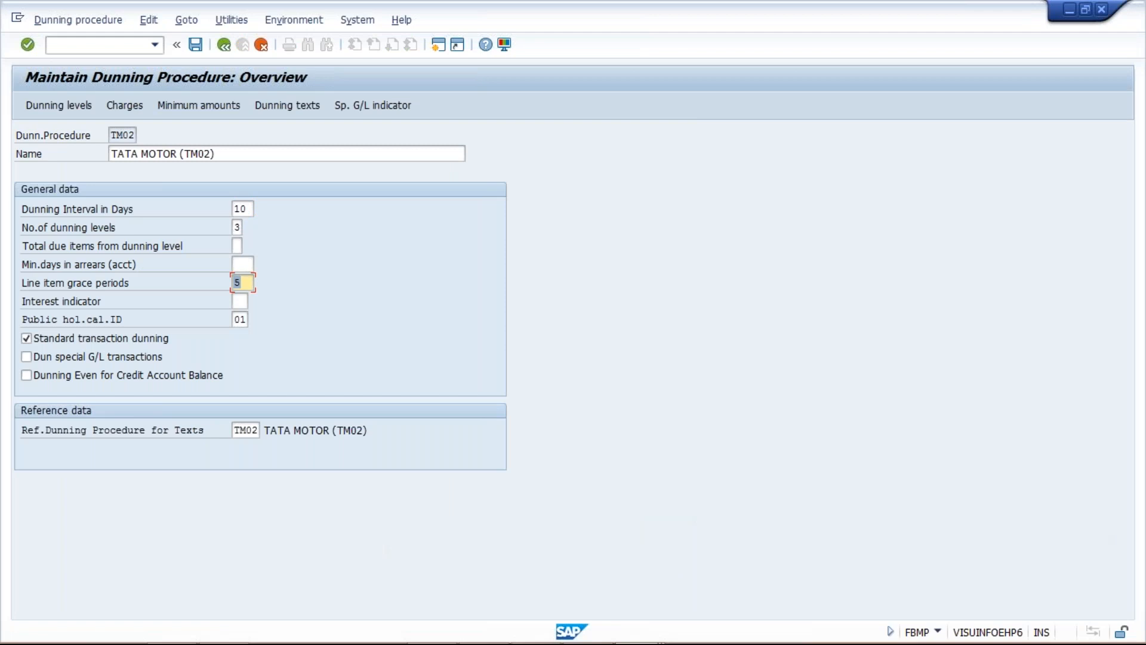
# Switch to the Class workbook in Excel and review the amounts and dates of the 2000 and 3000 invoices
pyautogui.hotkey('alt', 'Tab')
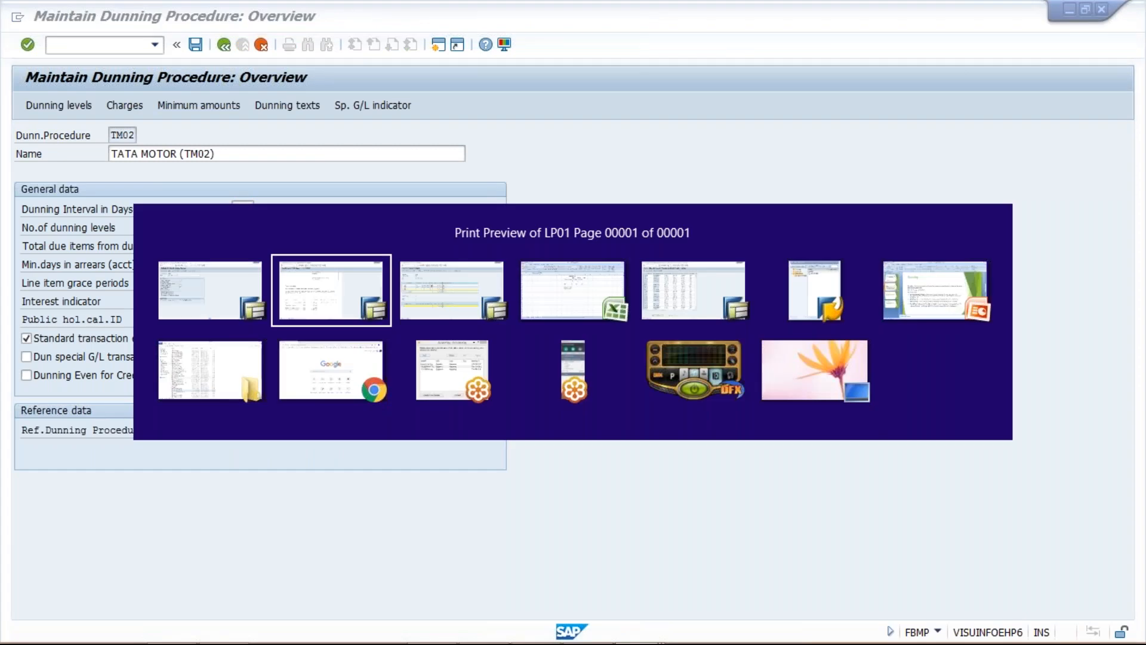
pyautogui.hotkey('alt', 'Tab')
pyautogui.hotkey('alt', 'Tab')
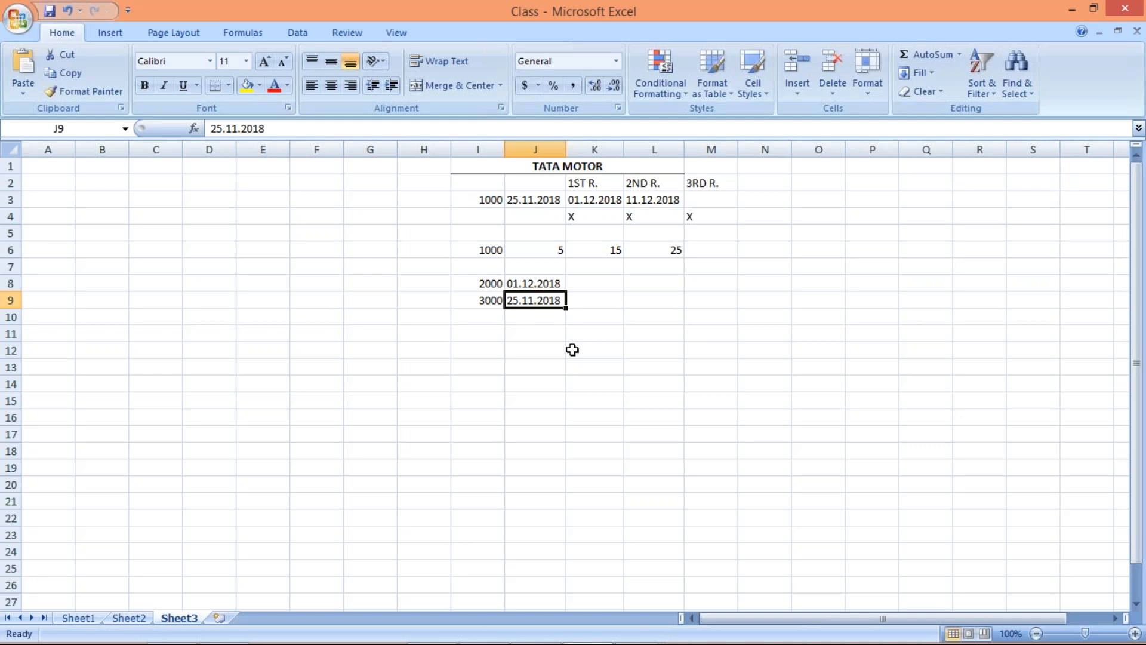
pyautogui.click(533, 281)
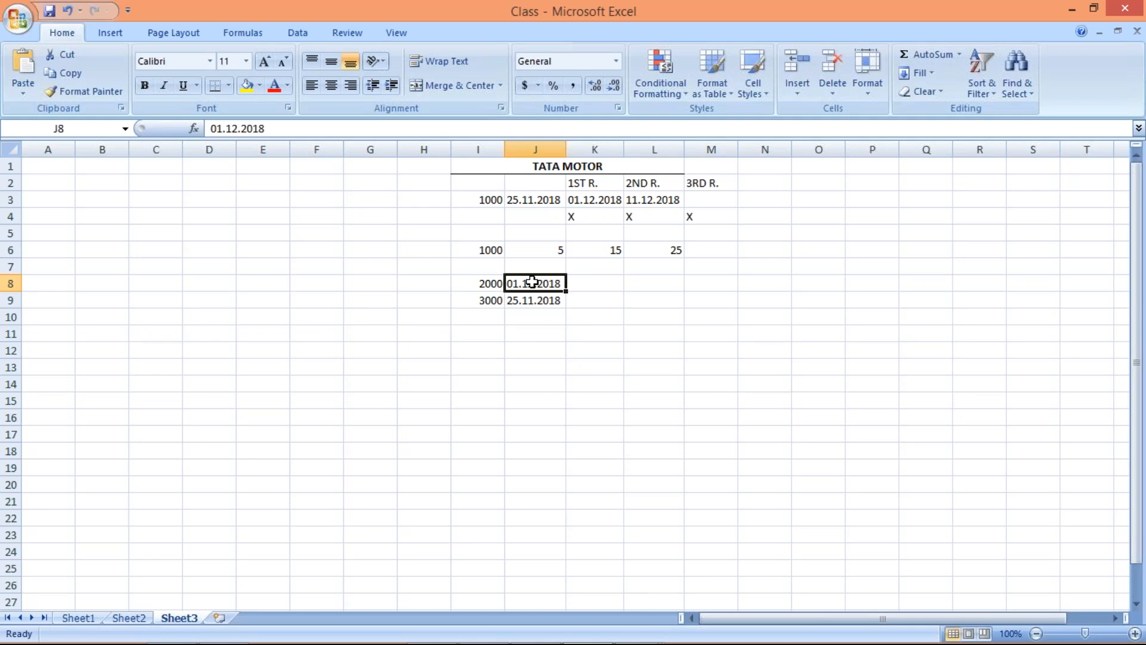
pyautogui.click(491, 283)
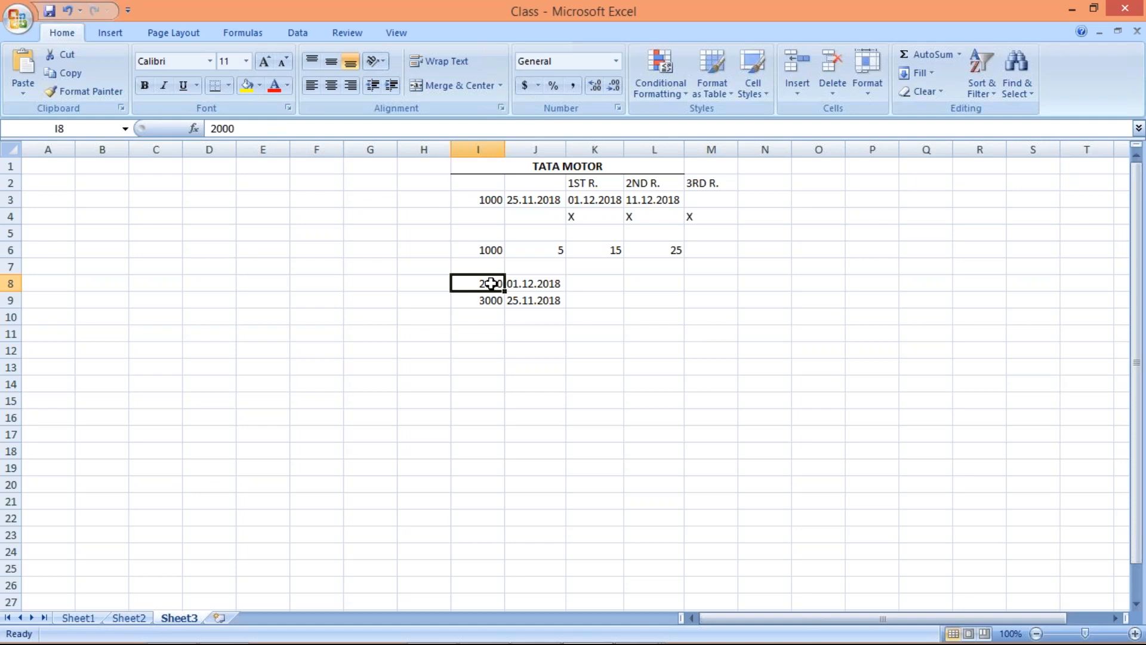
pyautogui.click(493, 297)
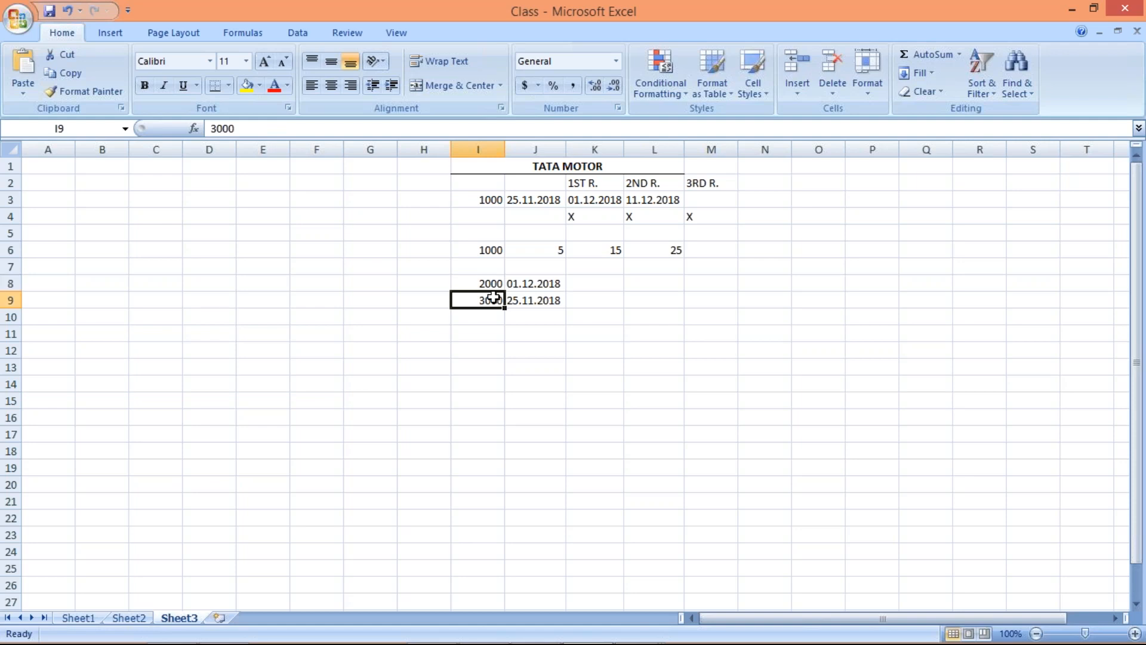
pyautogui.click(534, 302)
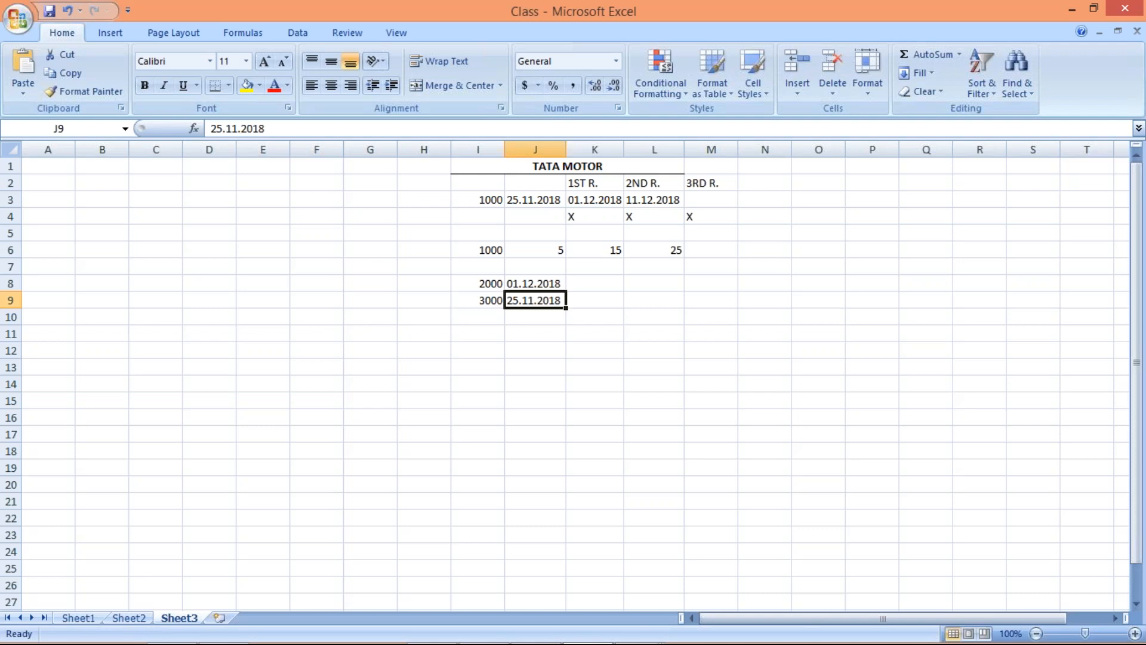
# Return to the SAP print preview of the sample dunning notice to check its invoice line against the workbook
pyautogui.hotkey('alt', 'Tab')
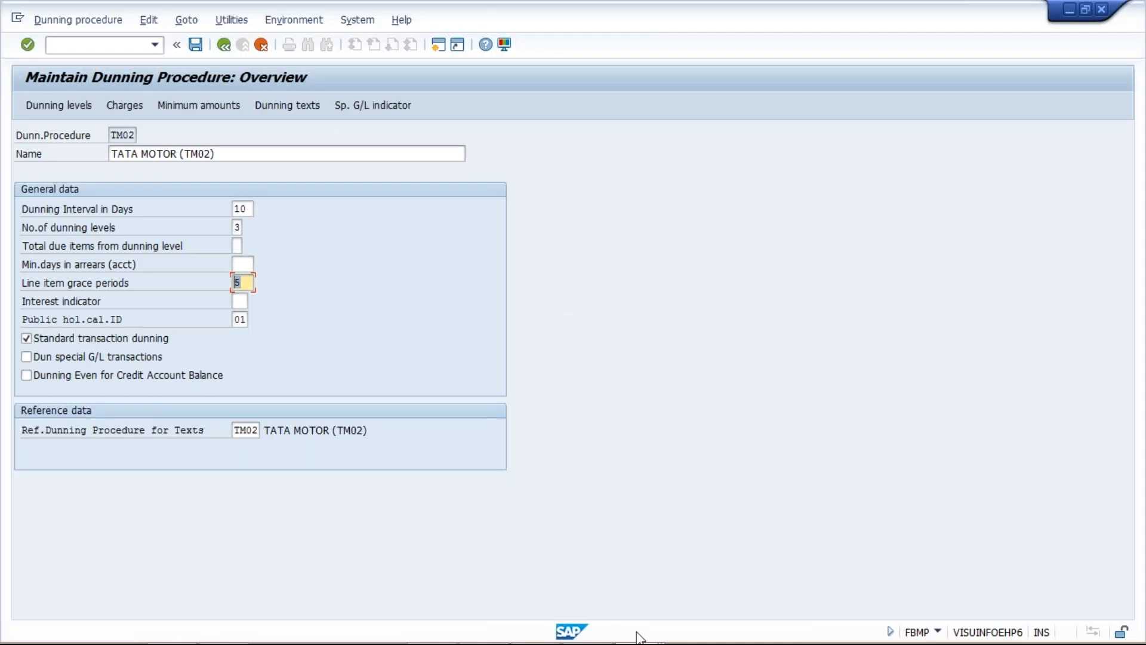
pyautogui.click(637, 632)
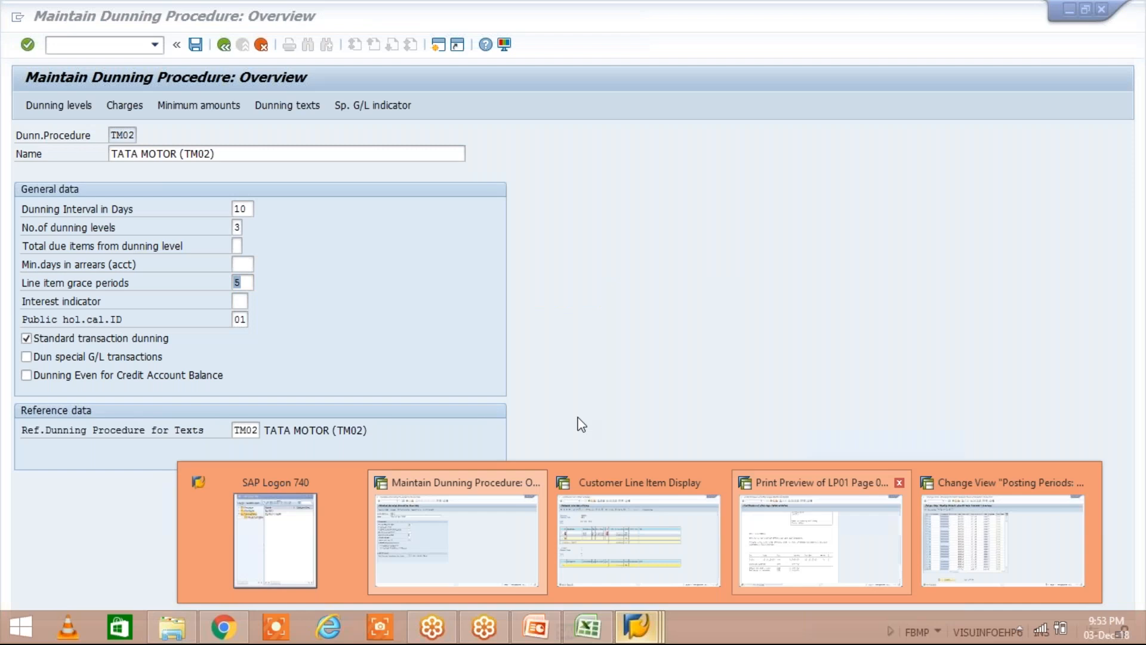
pyautogui.click(821, 540)
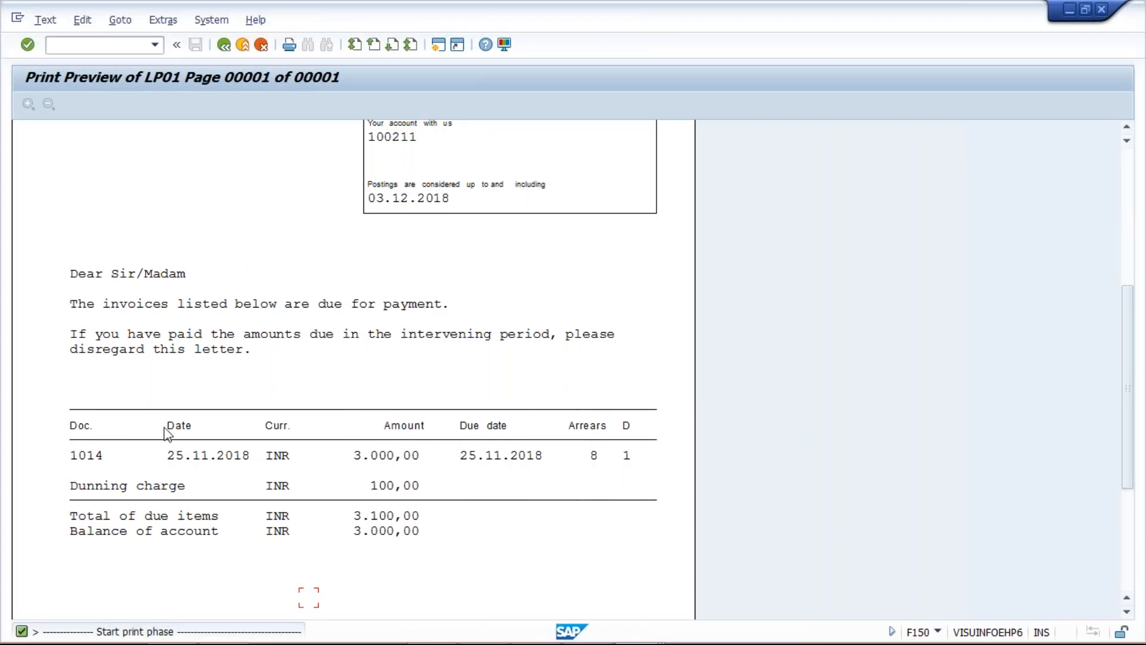